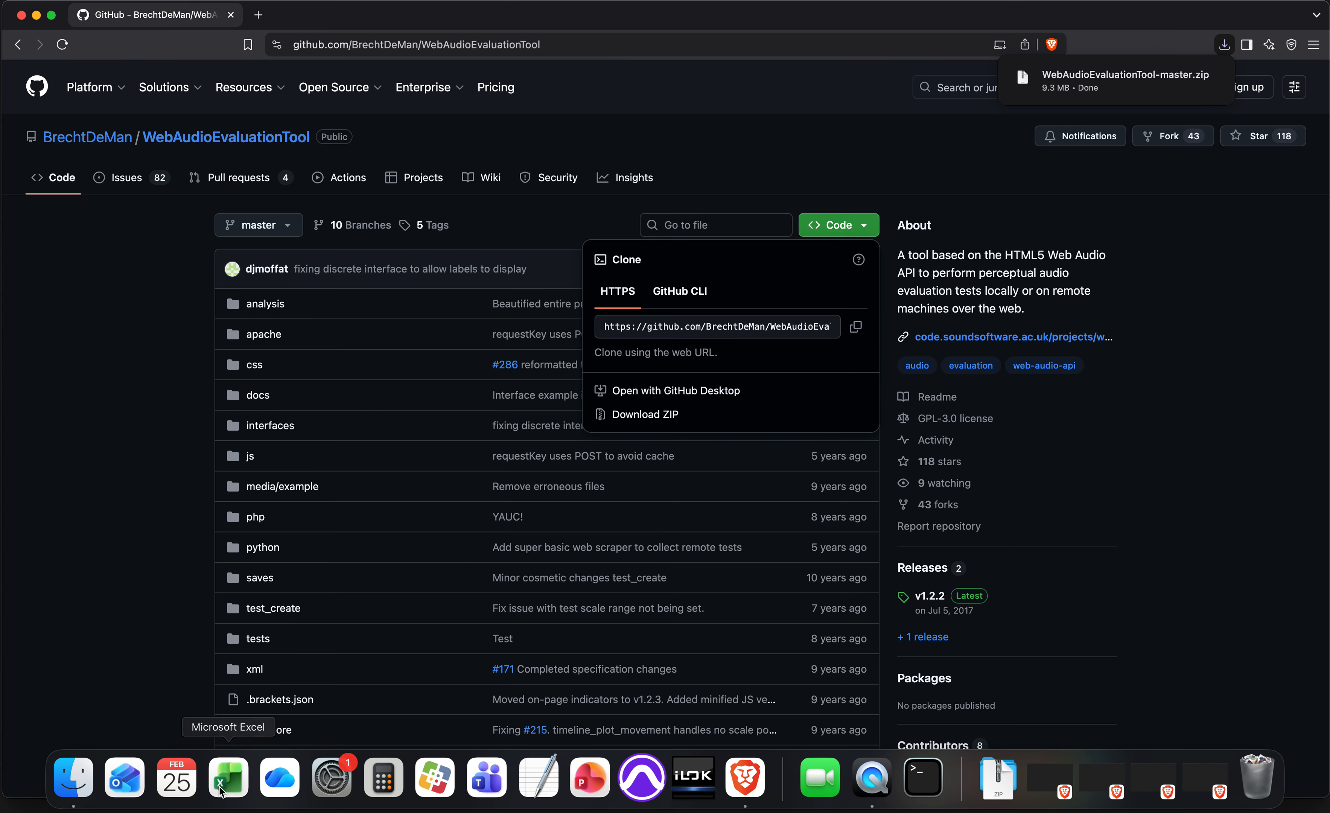
# Extract WebAudioEvaluationTool-master.zip in the Downloads folder, then return to the repository page and dismiss its clone popup.
pyautogui.click(60, 779)
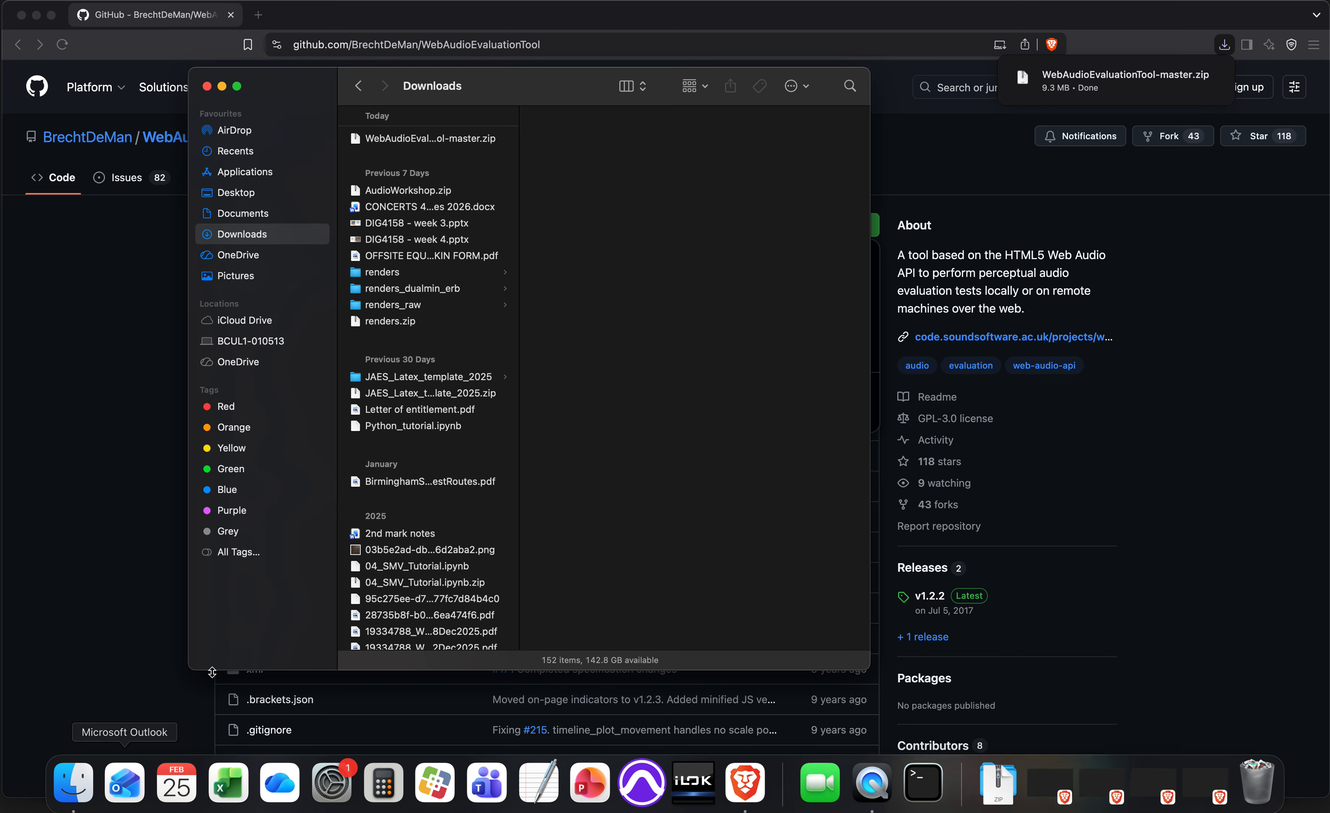
pyautogui.doubleClick(392, 140)
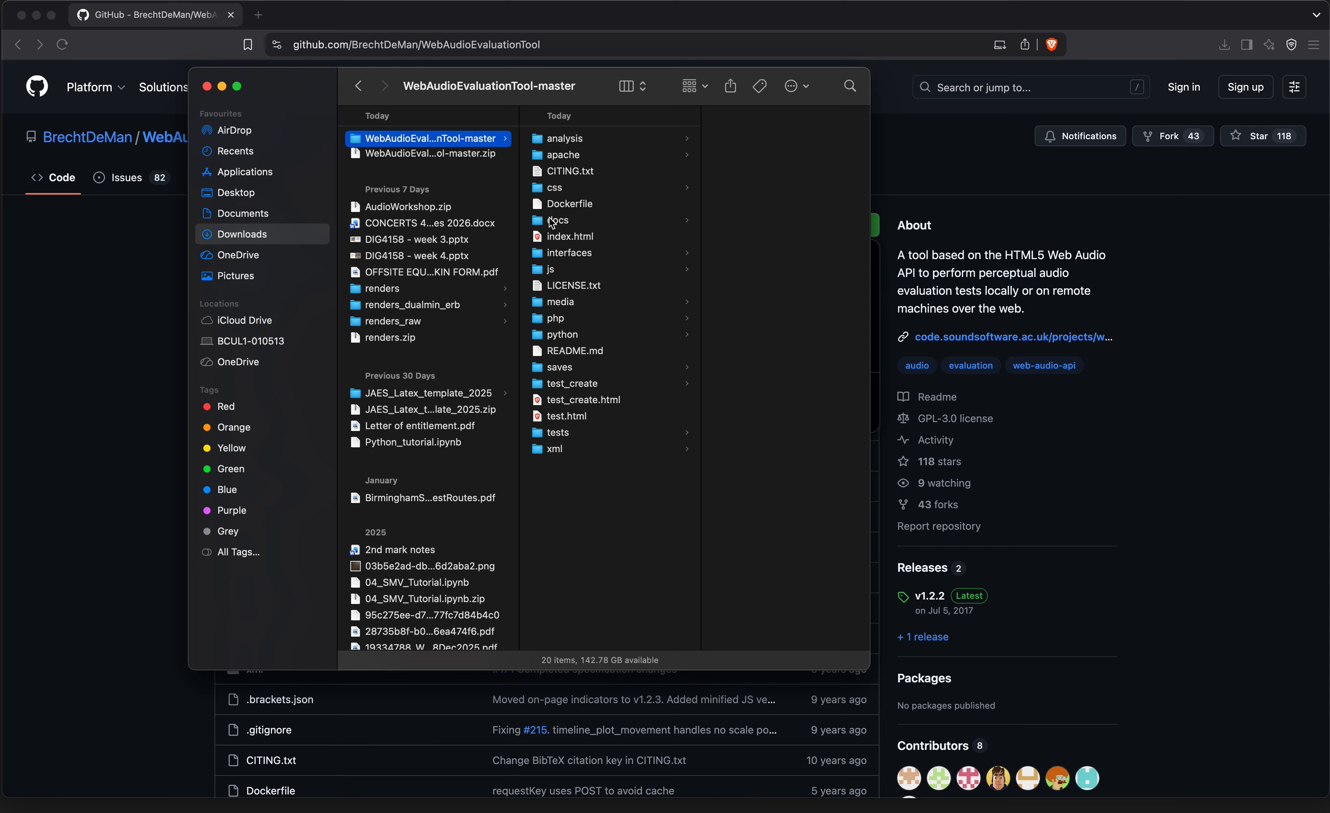
pyautogui.click(117, 288)
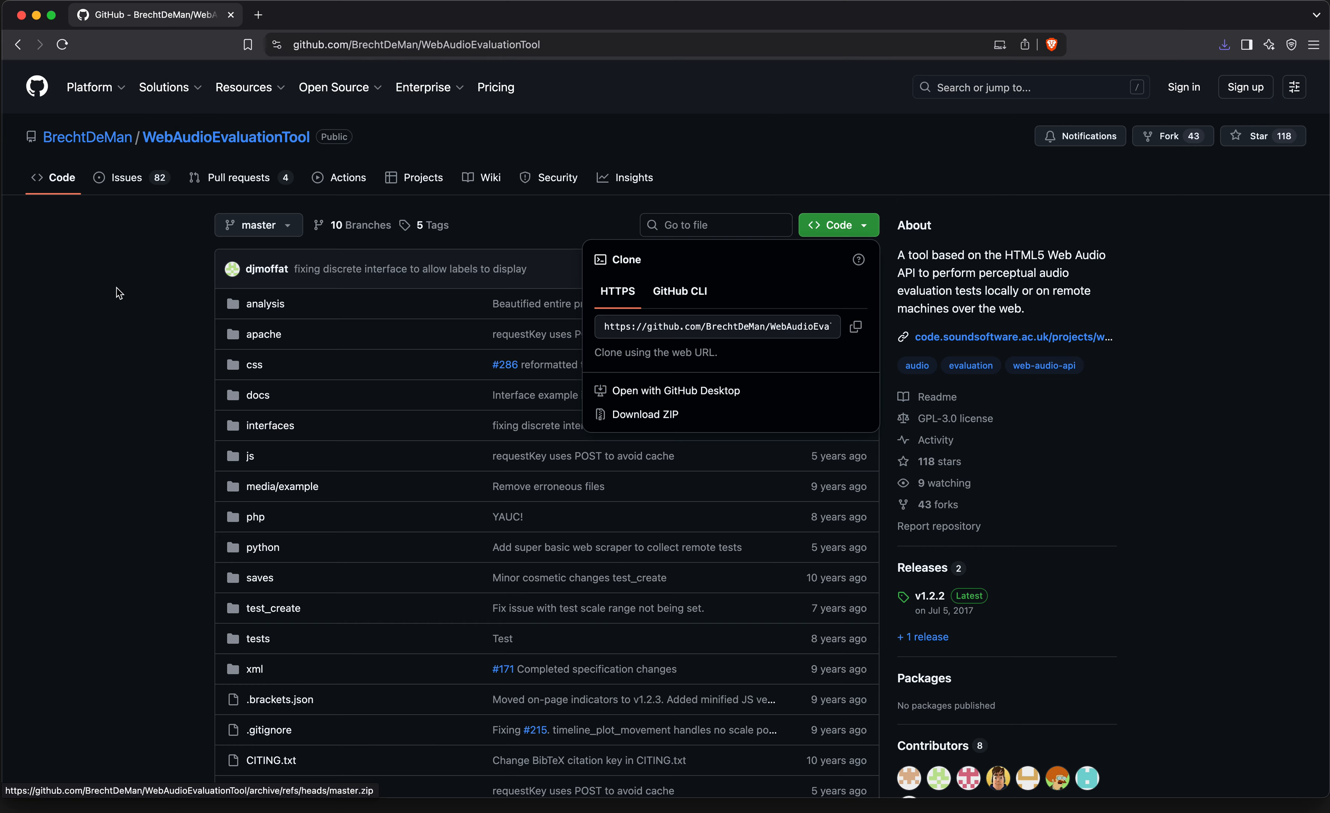
pyautogui.click(112, 488)
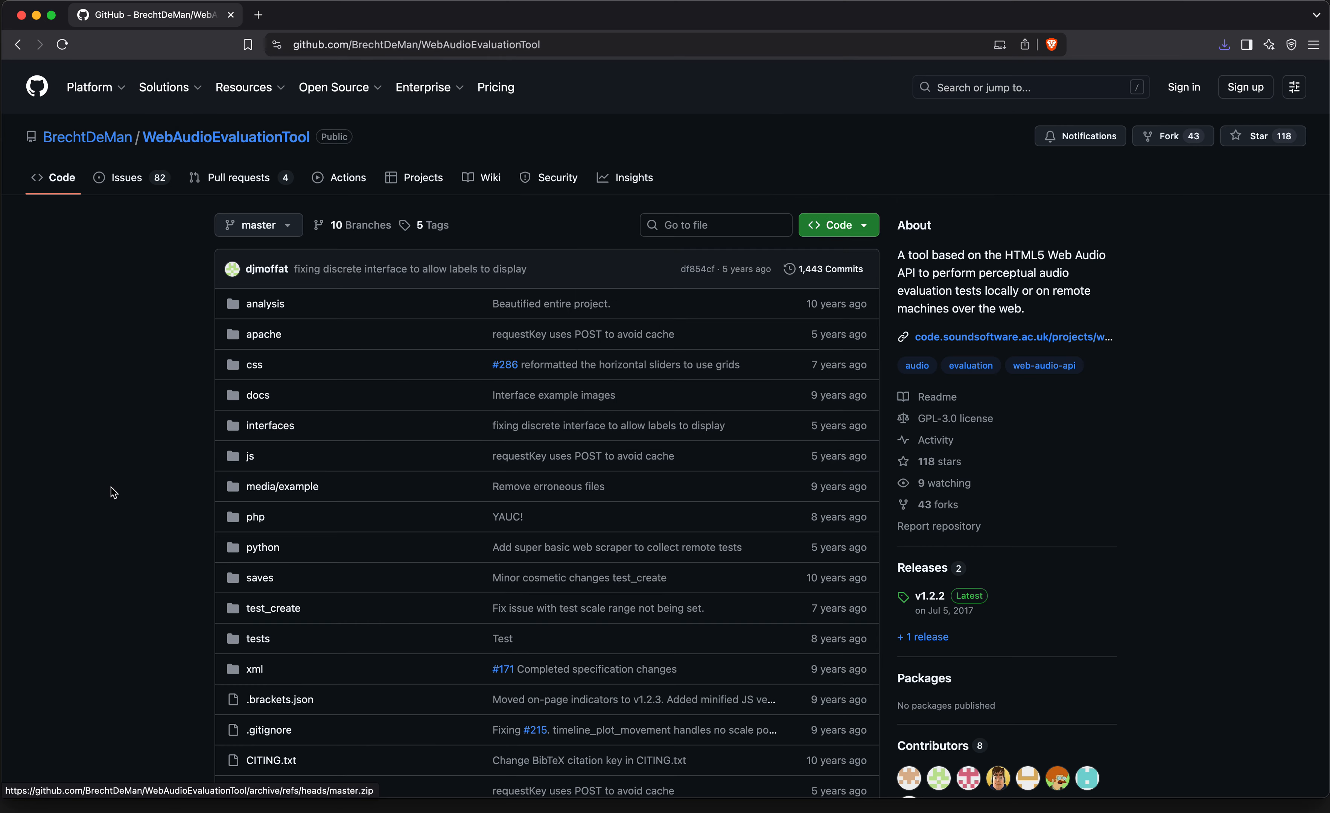
# Switch to Terminal and reposition its window over the repository page.
pyautogui.press('super+space')
pyautogui.write('terminal')
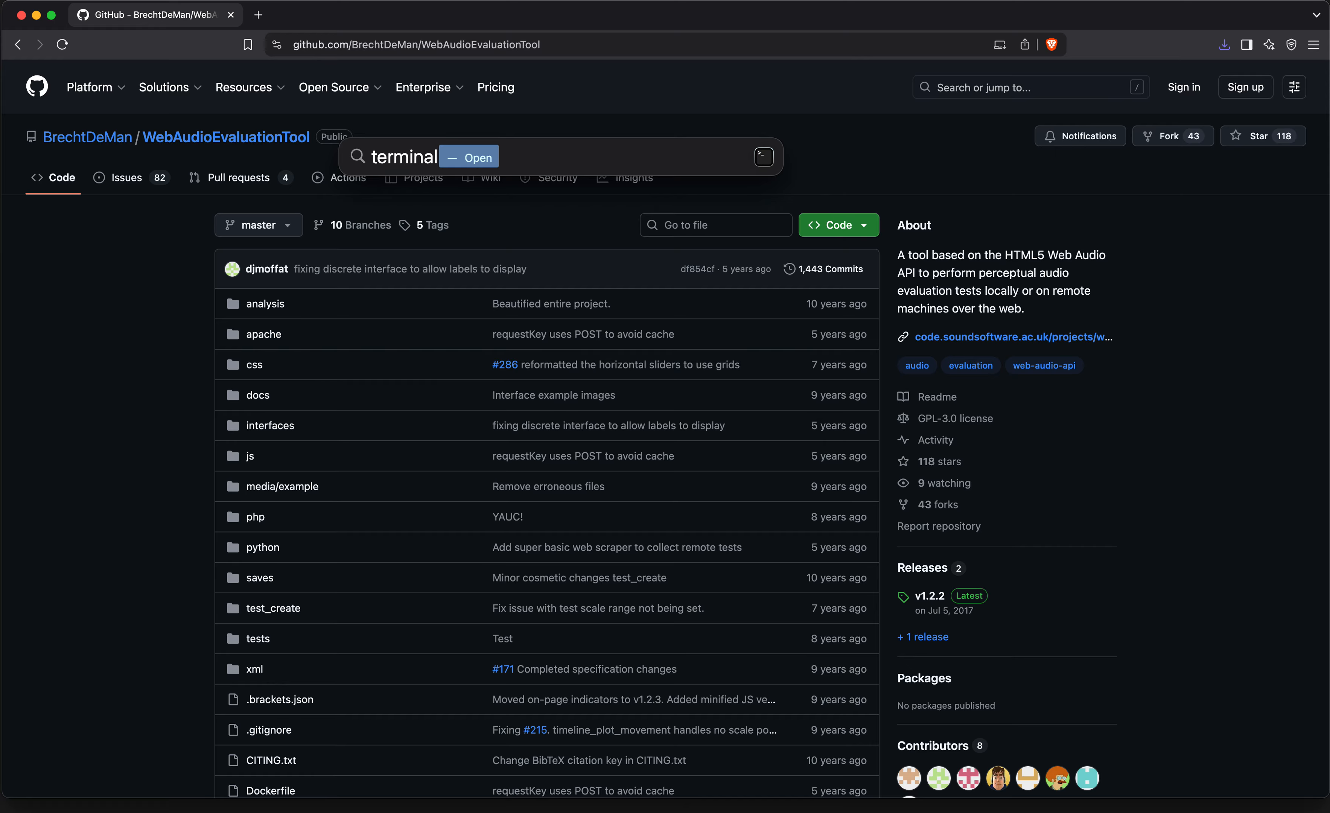
pyautogui.press('Return')
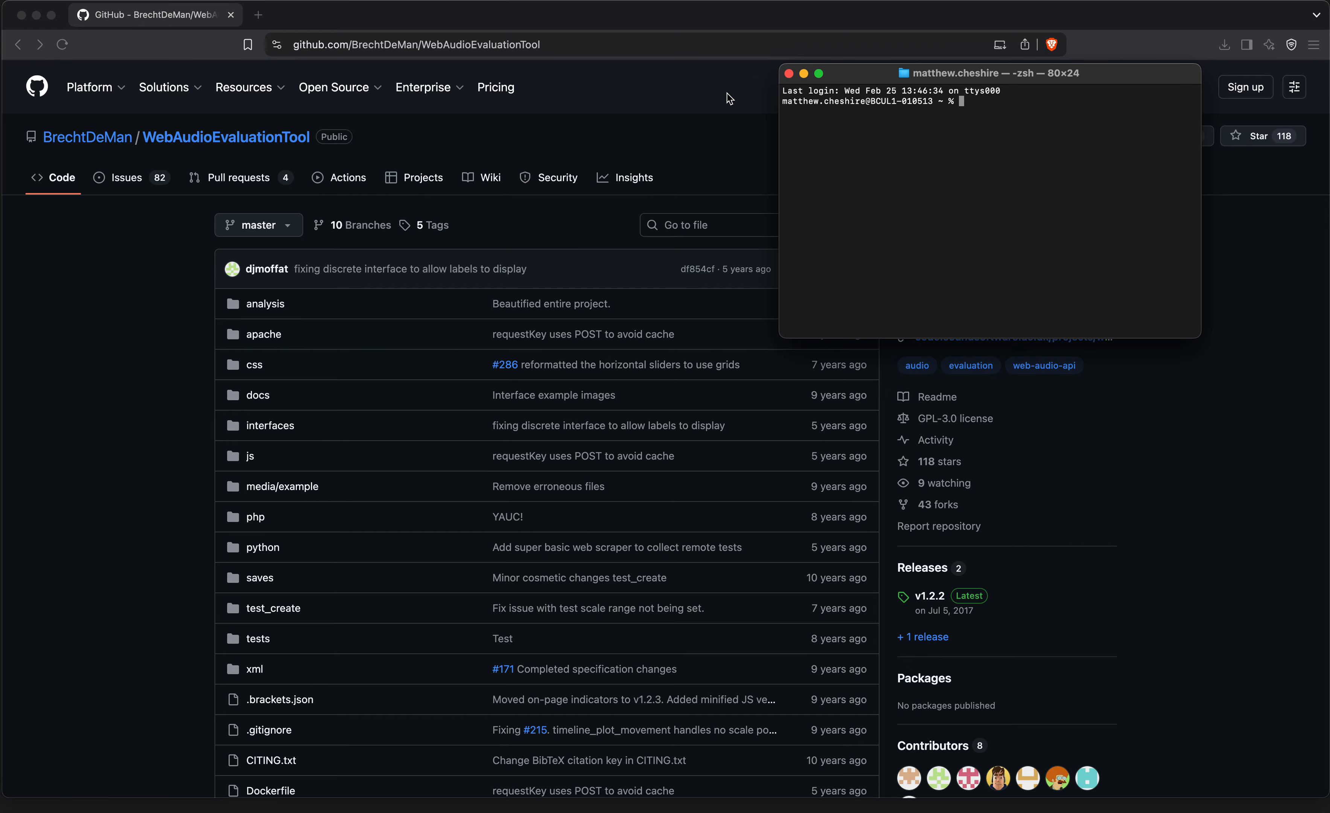
pyautogui.moveTo(876, 67); pyautogui.dragTo(376, 109)
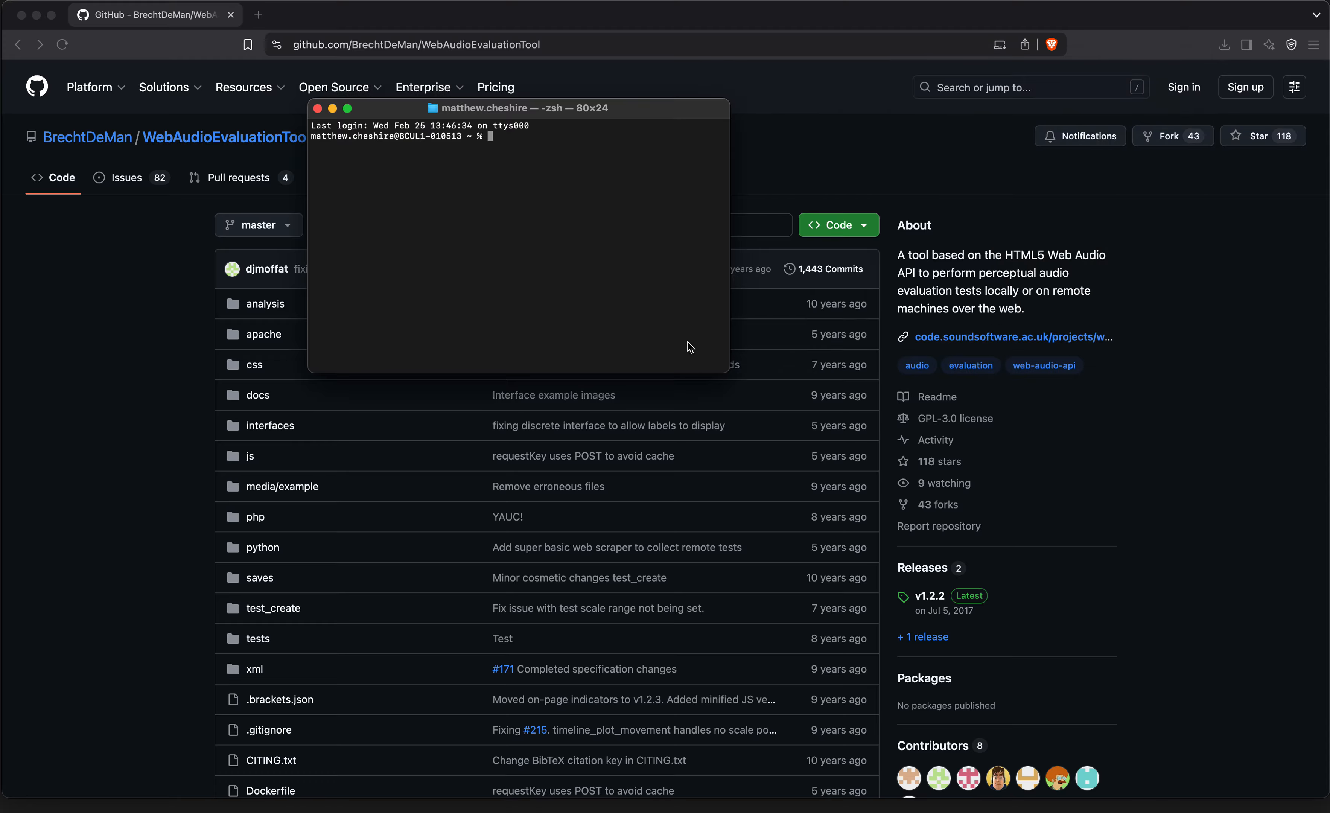
# Inspect the python folder inside WebAudioEvaluationTool-master in Finder and return to Terminal.
pyautogui.hotkey('ctrl', 'Up')
pyautogui.click(314, 416)
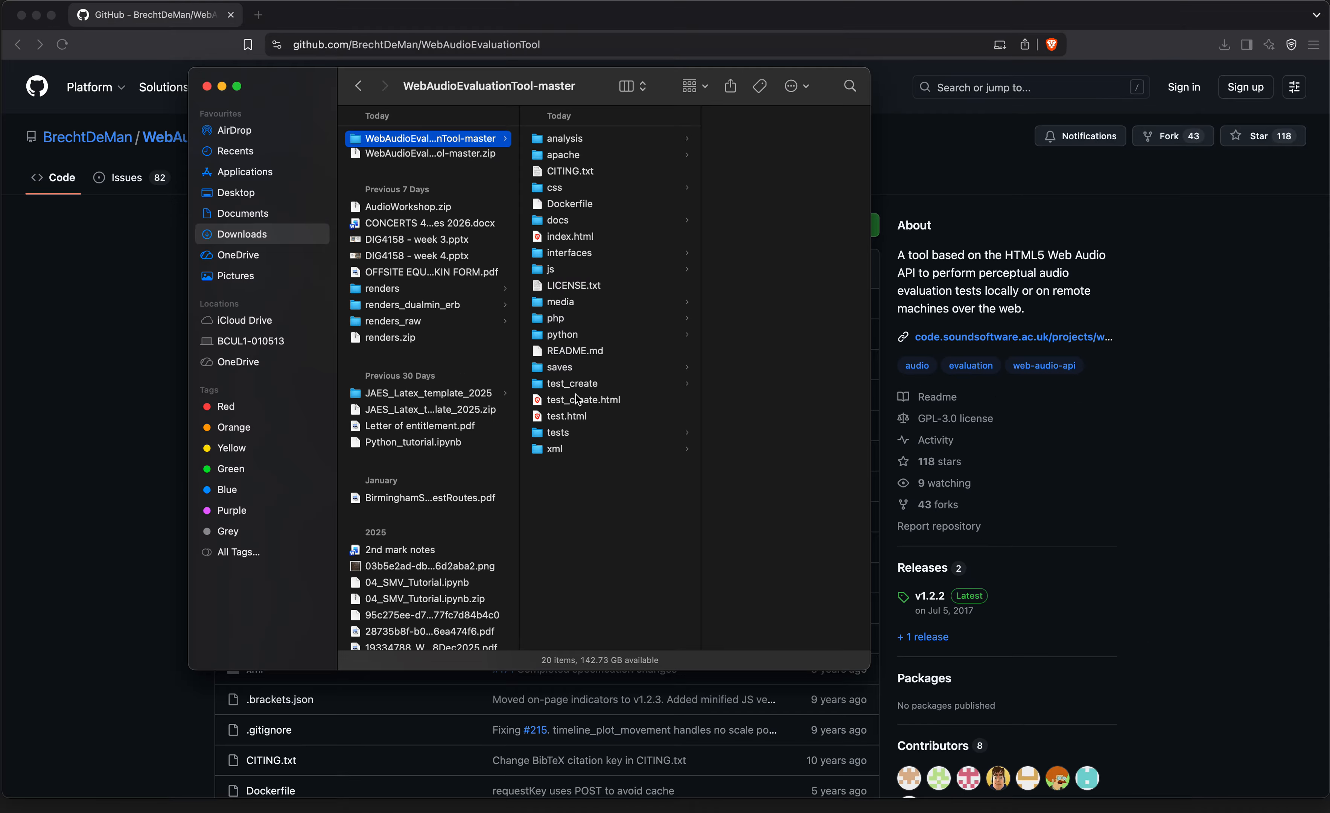
pyautogui.click(564, 341)
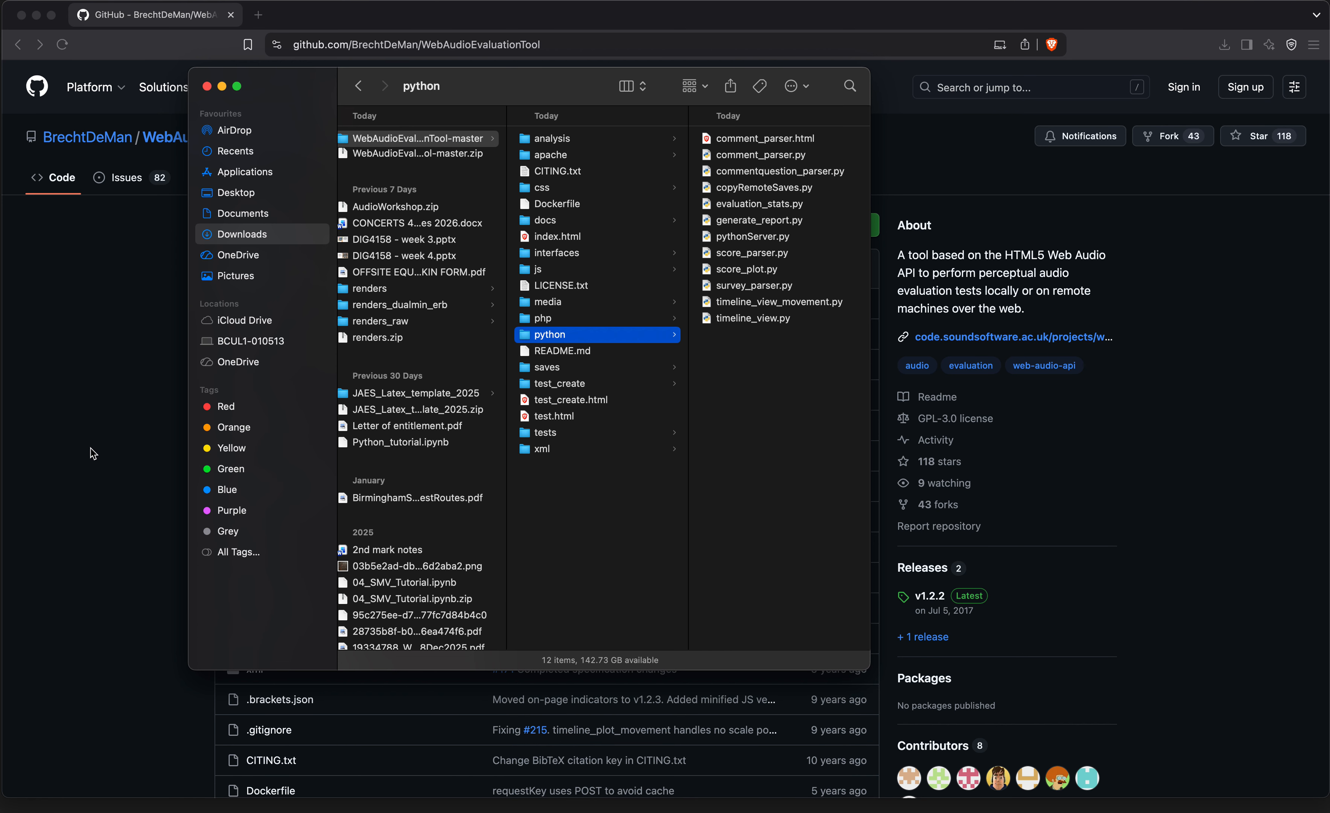
pyautogui.click(81, 450)
pyautogui.hotkey('ctrl', 'Up')
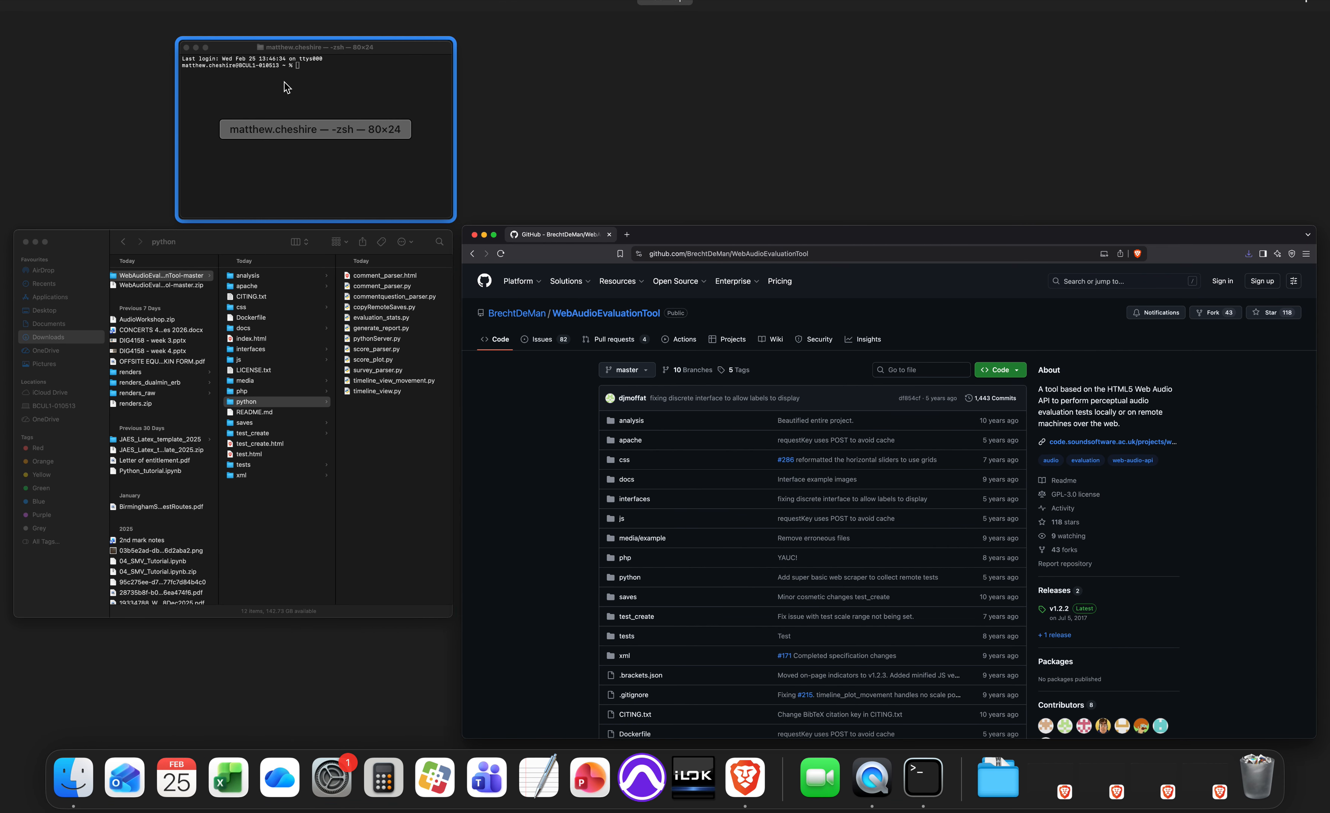
pyautogui.click(289, 88)
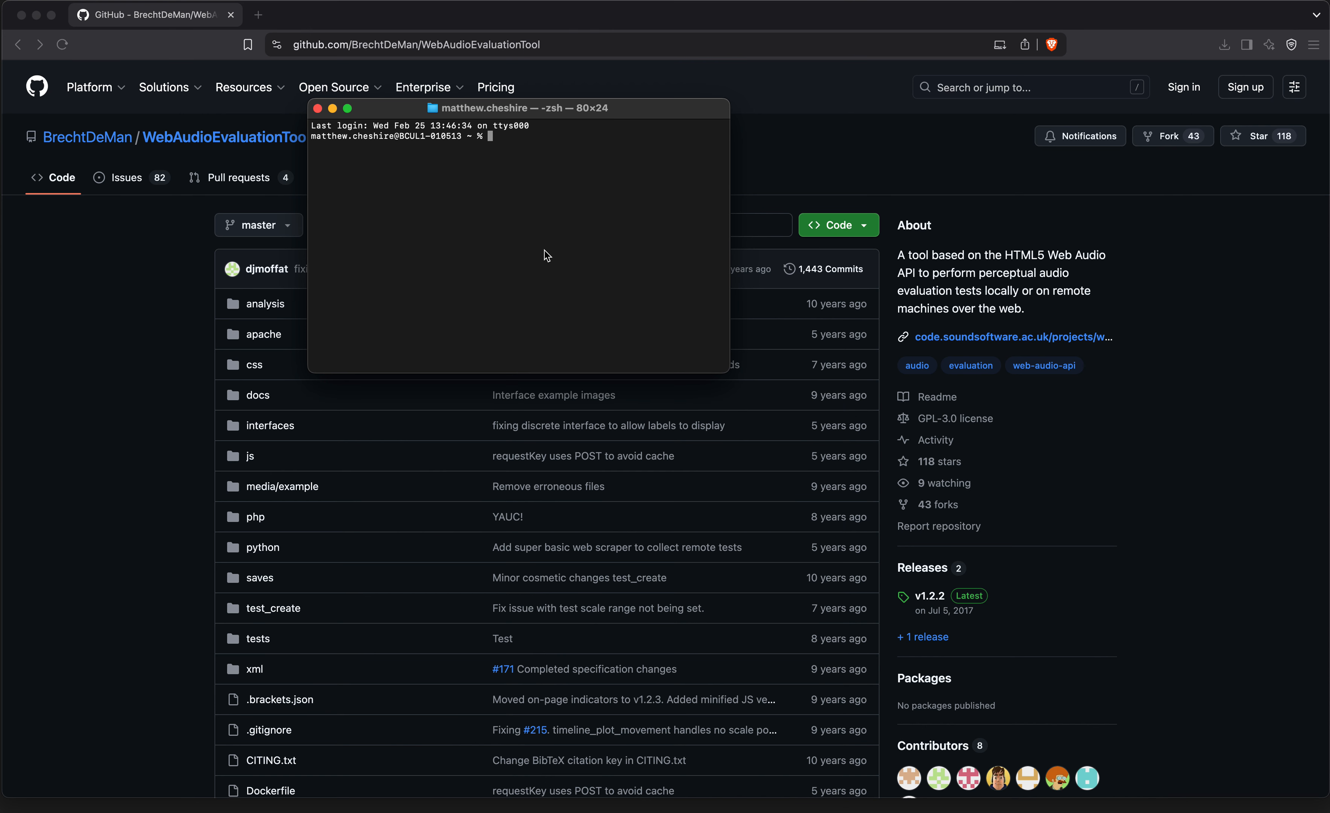
# Change the working directory to Downloads/WebAudioEvaluationTool-master/python.
pyautogui.write('cd')
pyautogui.write('Down')
pyautogui.press('Tab')
pyautogui.write('Web')
pyautogui.press('Tab')
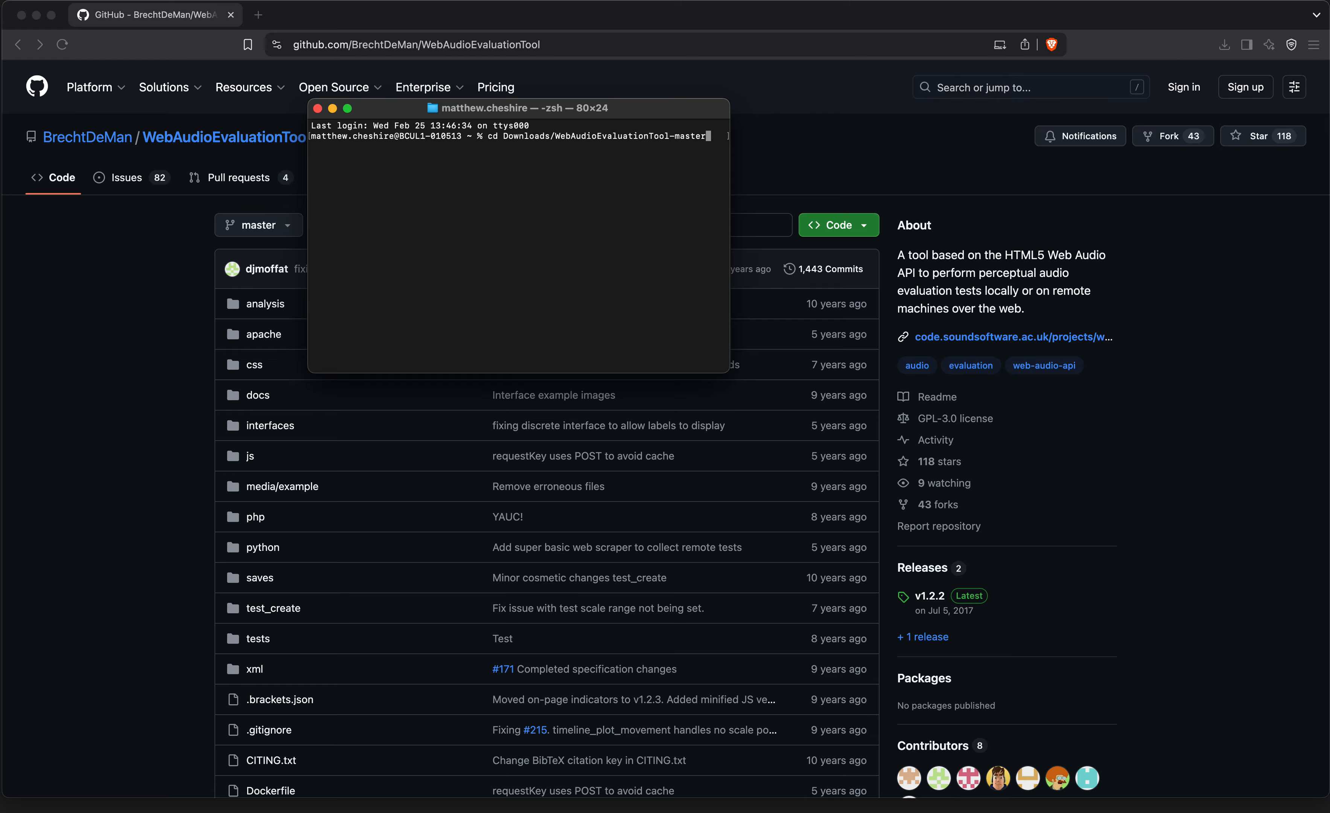
pyautogui.write('/pyt')
pyautogui.press('Tab')
pyautogui.press('Return')
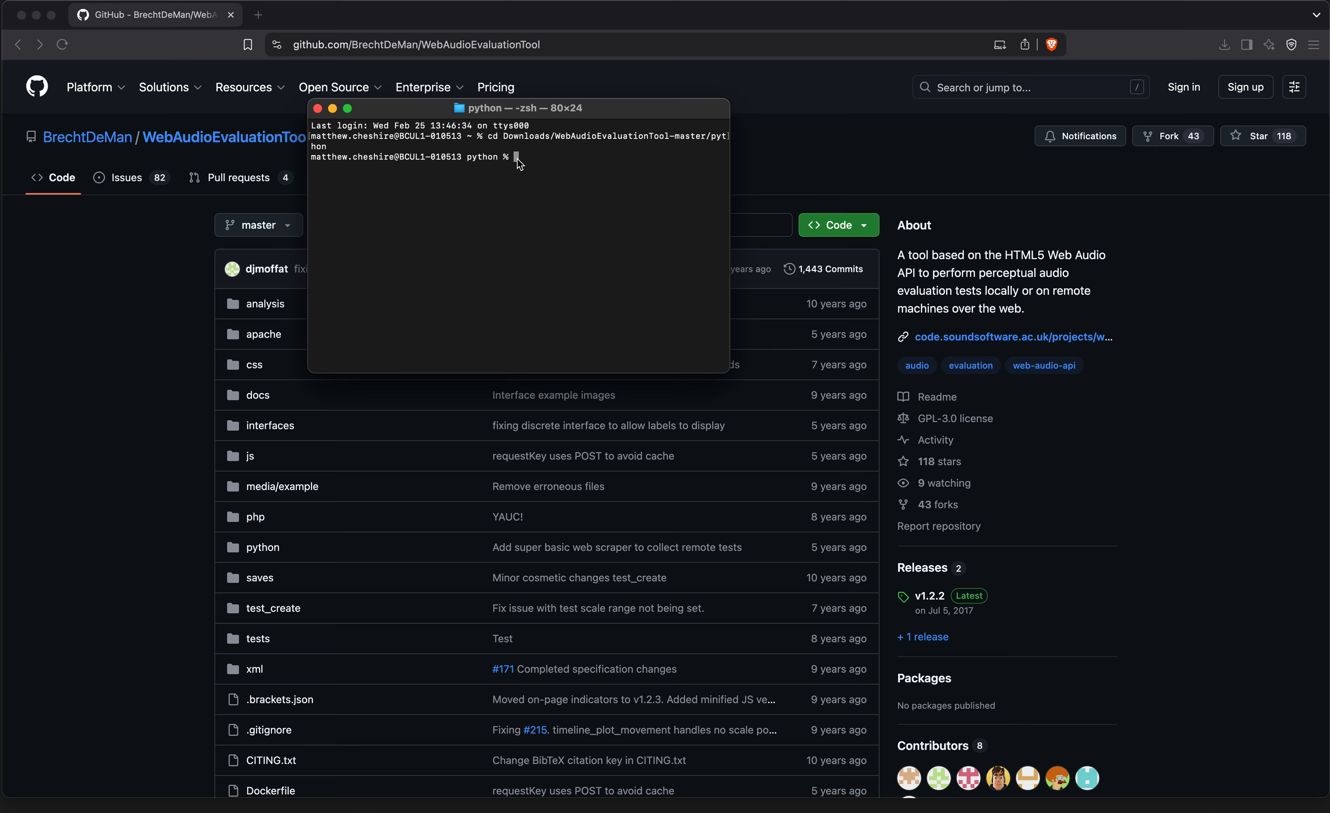
# List the python folder's files and start the local server with python3 pythonServer.py.
pyautogui.write('ls')
pyautogui.press('Return')
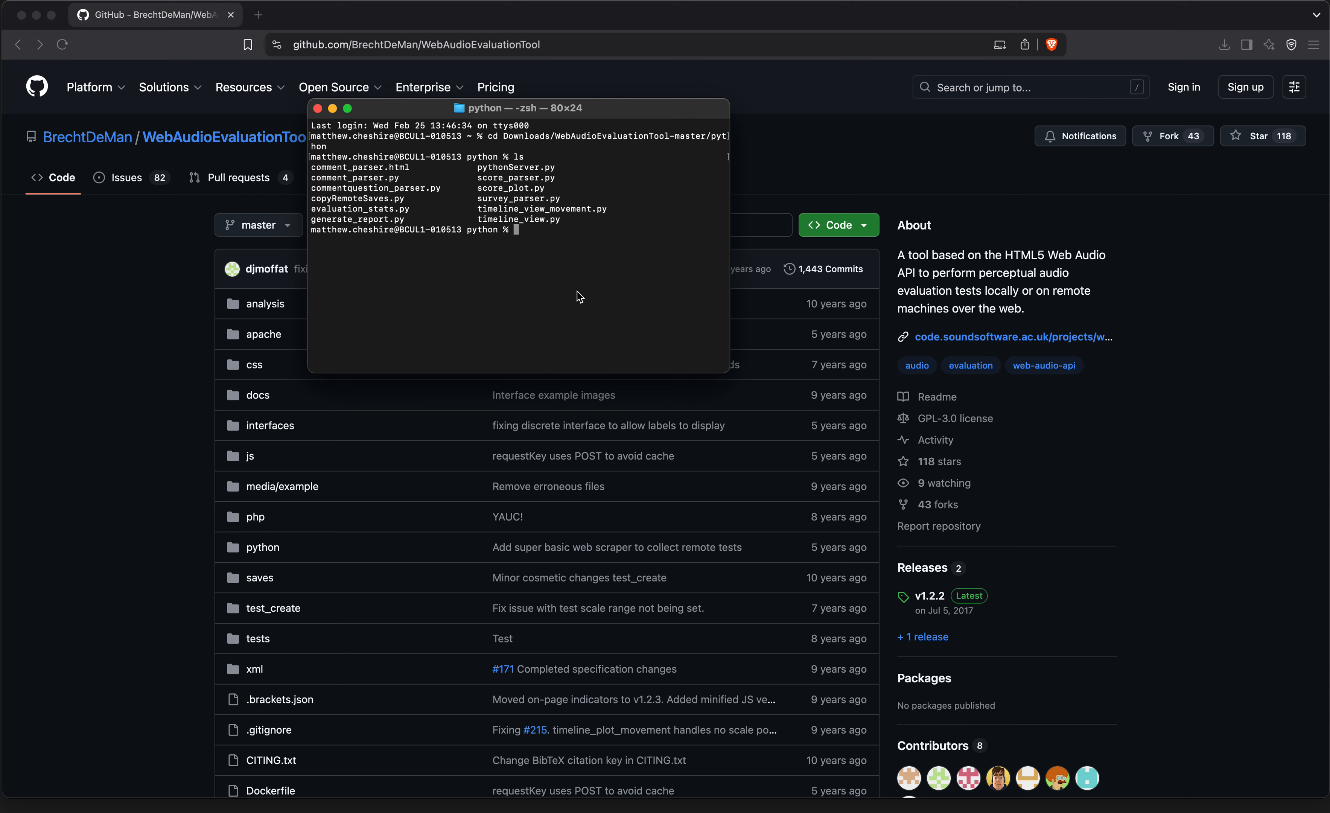
pyautogui.write('python3 pyth')
pyautogui.press('Tab')
pyautogui.press('Return')
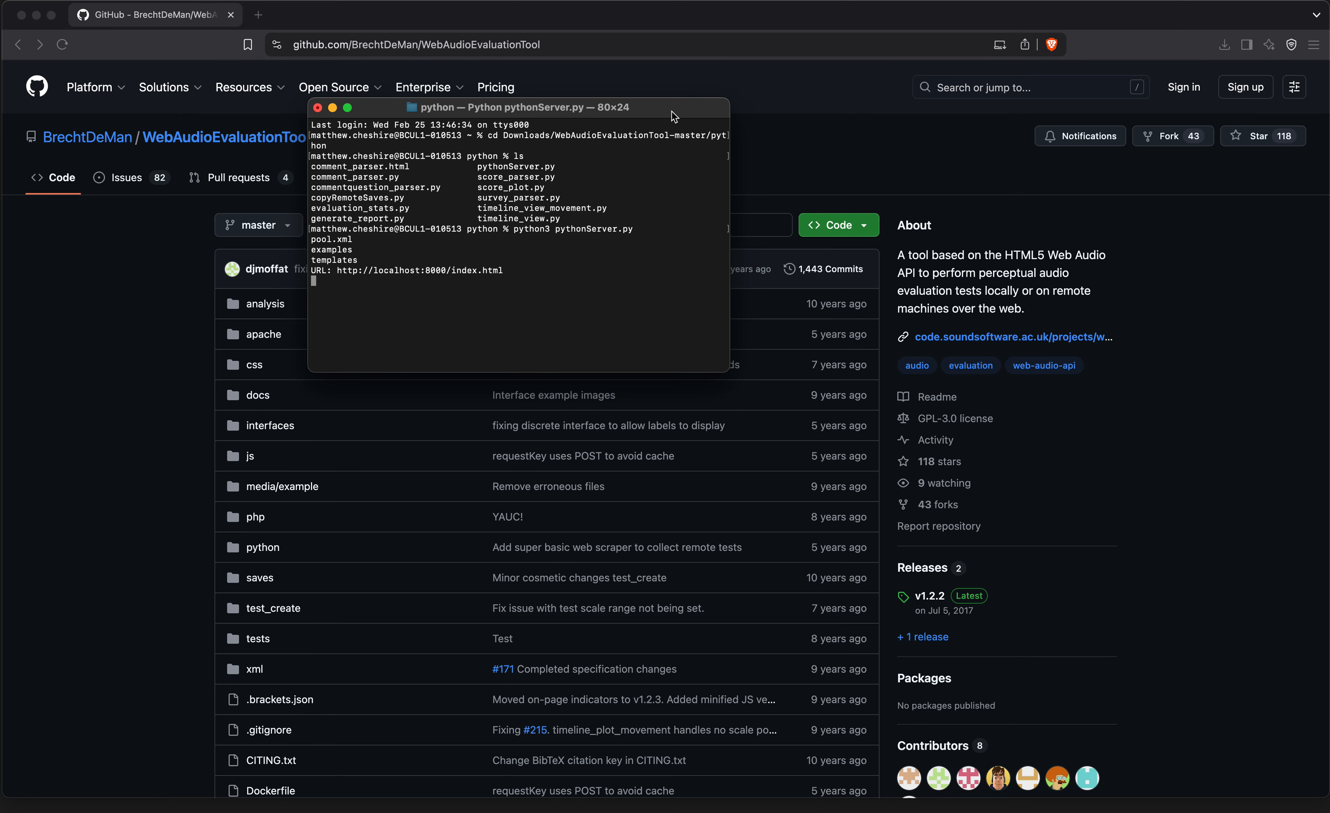
pyautogui.moveTo(672, 111); pyautogui.dragTo(742, 216)
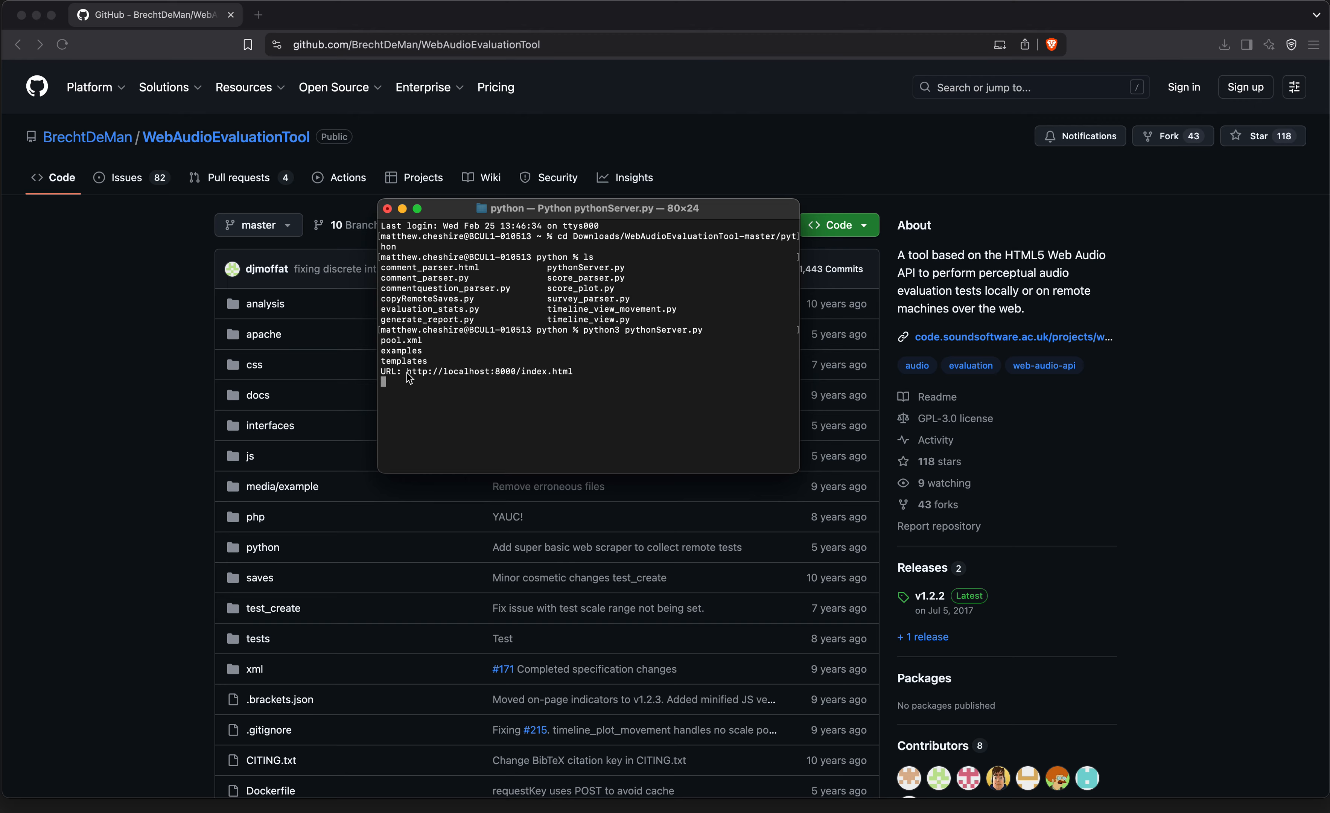
pyautogui.moveTo(407, 375); pyautogui.dragTo(600, 380)
pyautogui.press('super+c')
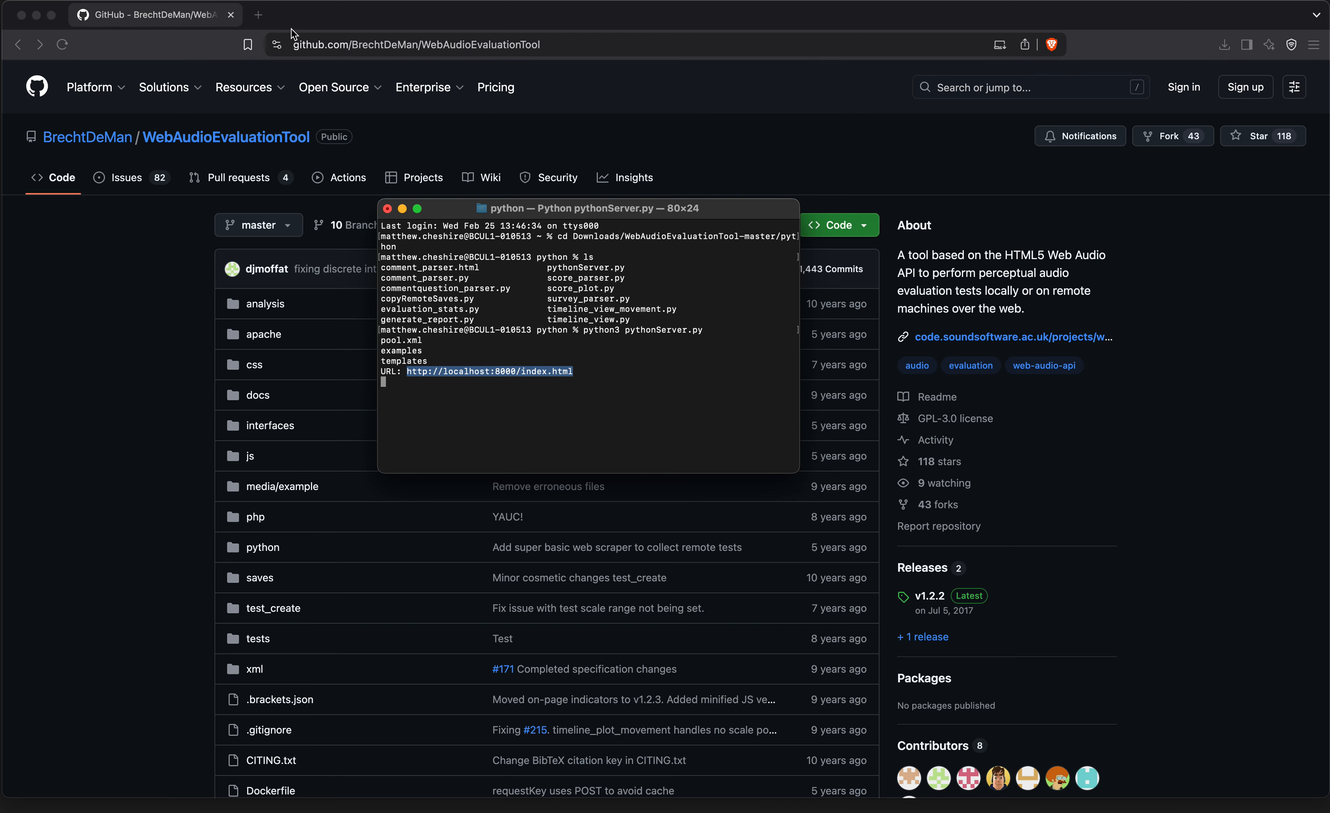
pyautogui.click(260, 16)
pyautogui.click(343, 45)
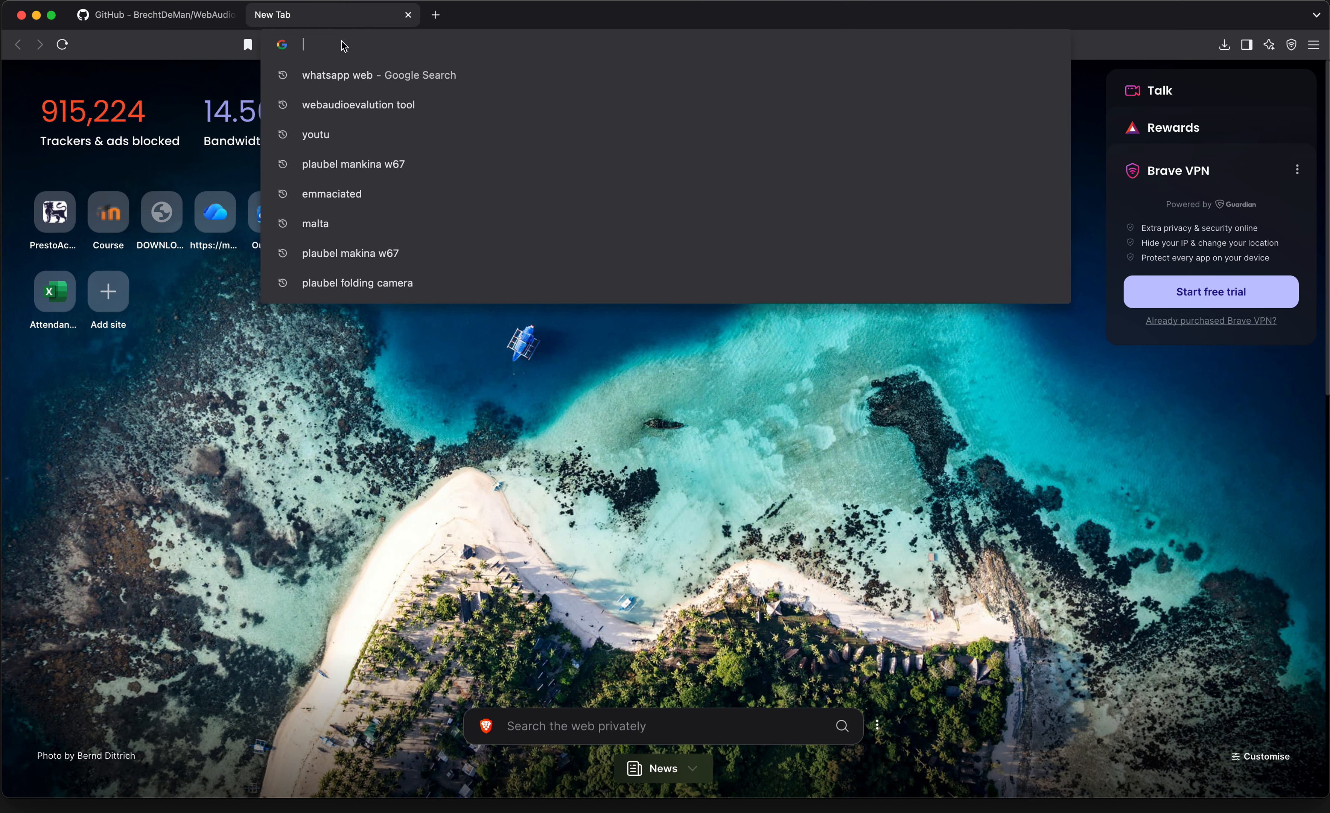
pyautogui.press('super+v')
pyautogui.press('Return')
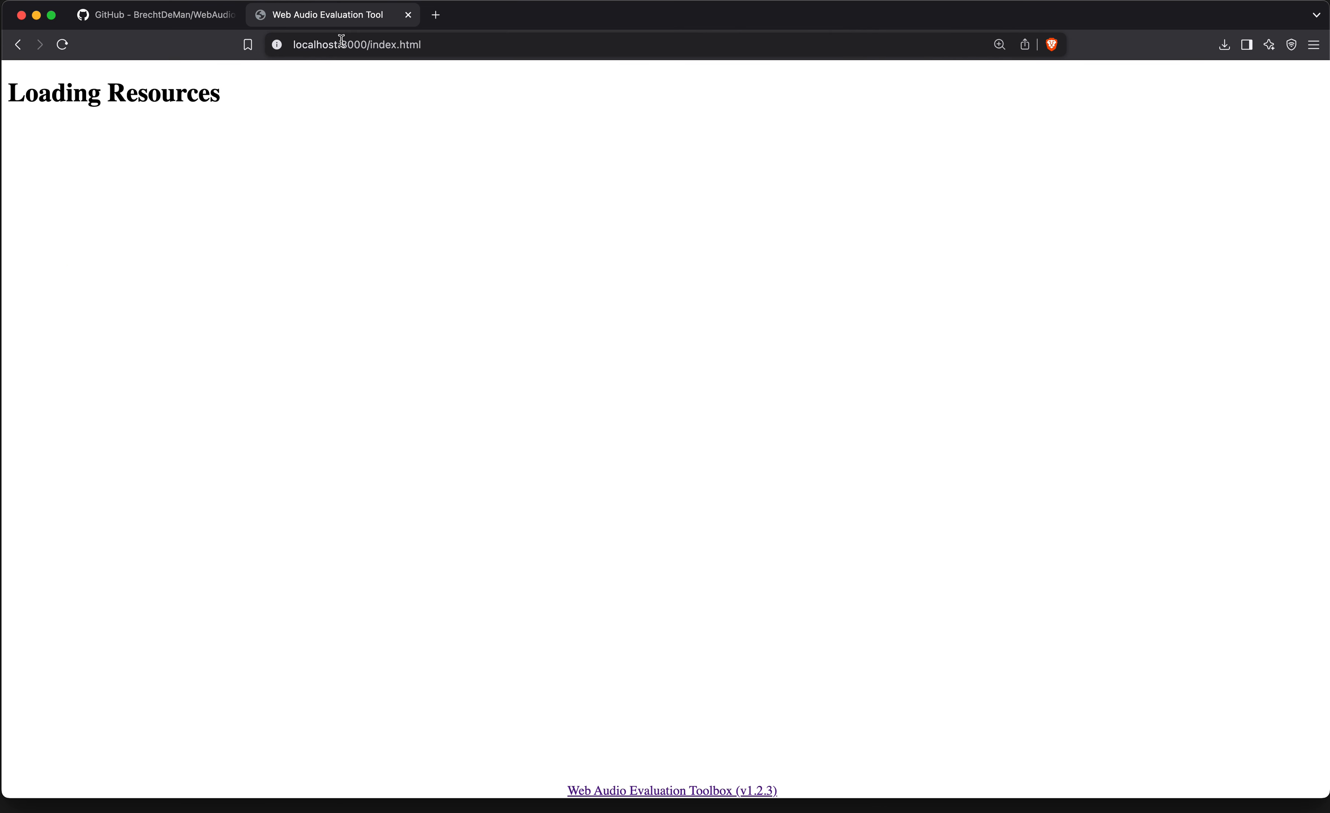
# Copy the address of the local index.html page and check the window of the running Python server.
pyautogui.click(364, 46)
pyautogui.click(243, 76)
pyautogui.click(377, 50)
pyautogui.press('super+c')
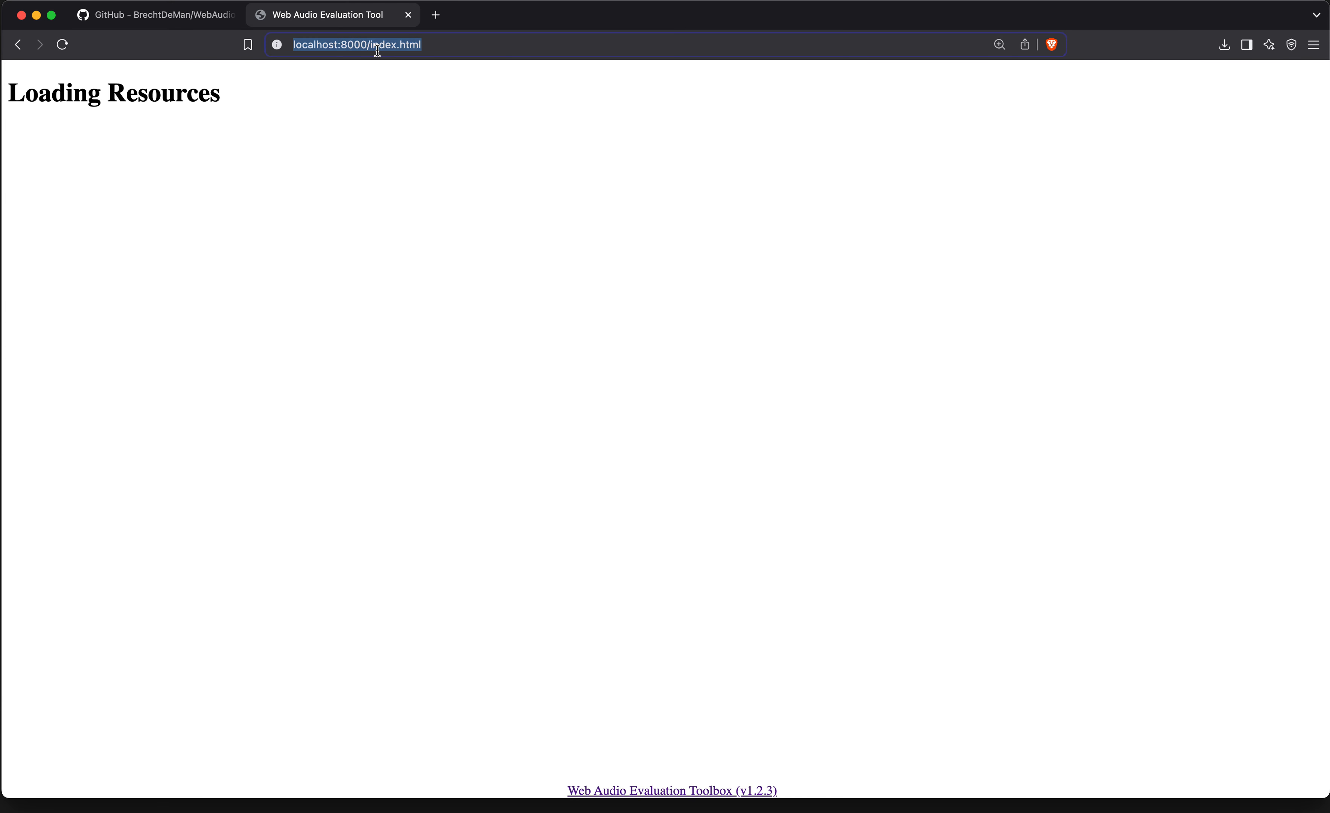
pyautogui.click(175, 90)
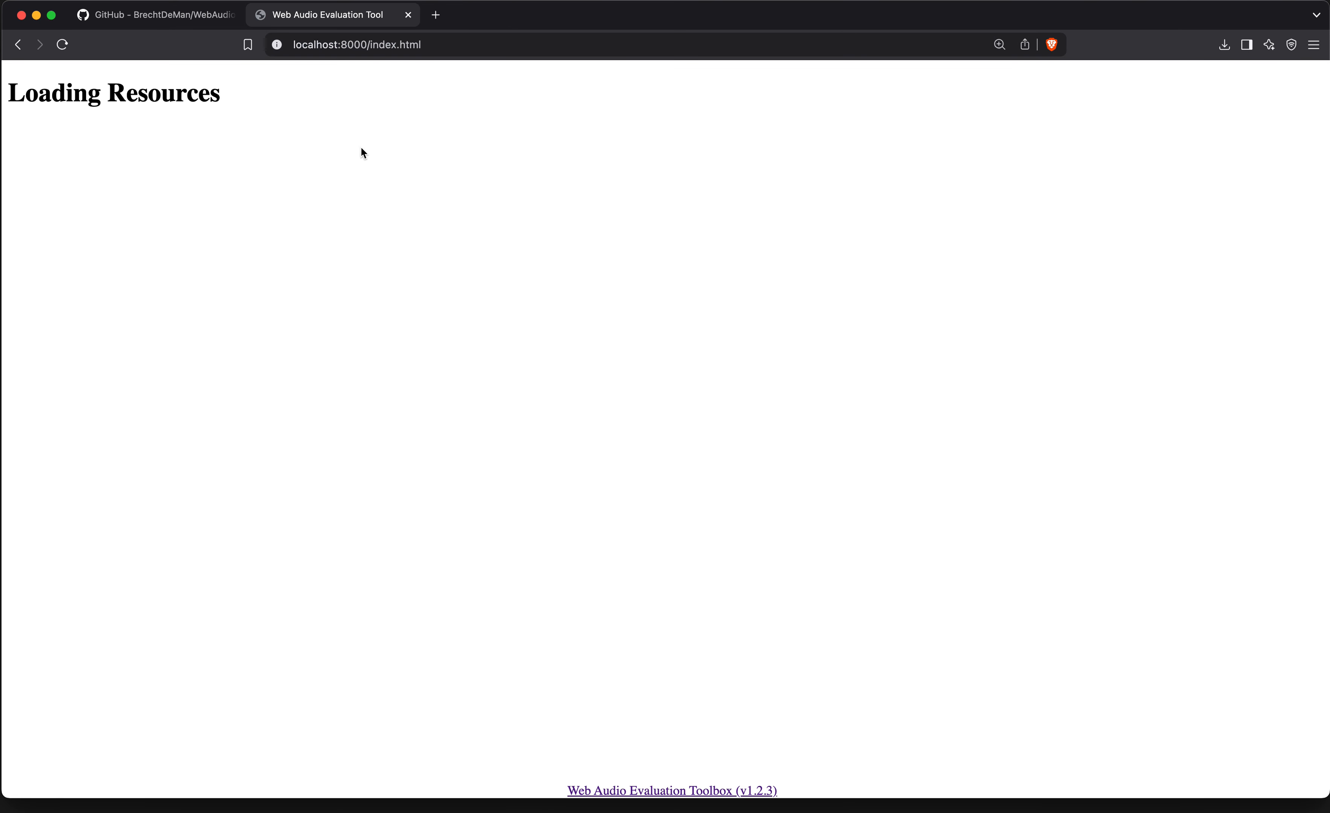
pyautogui.hotkey('ctrl', 'Up')
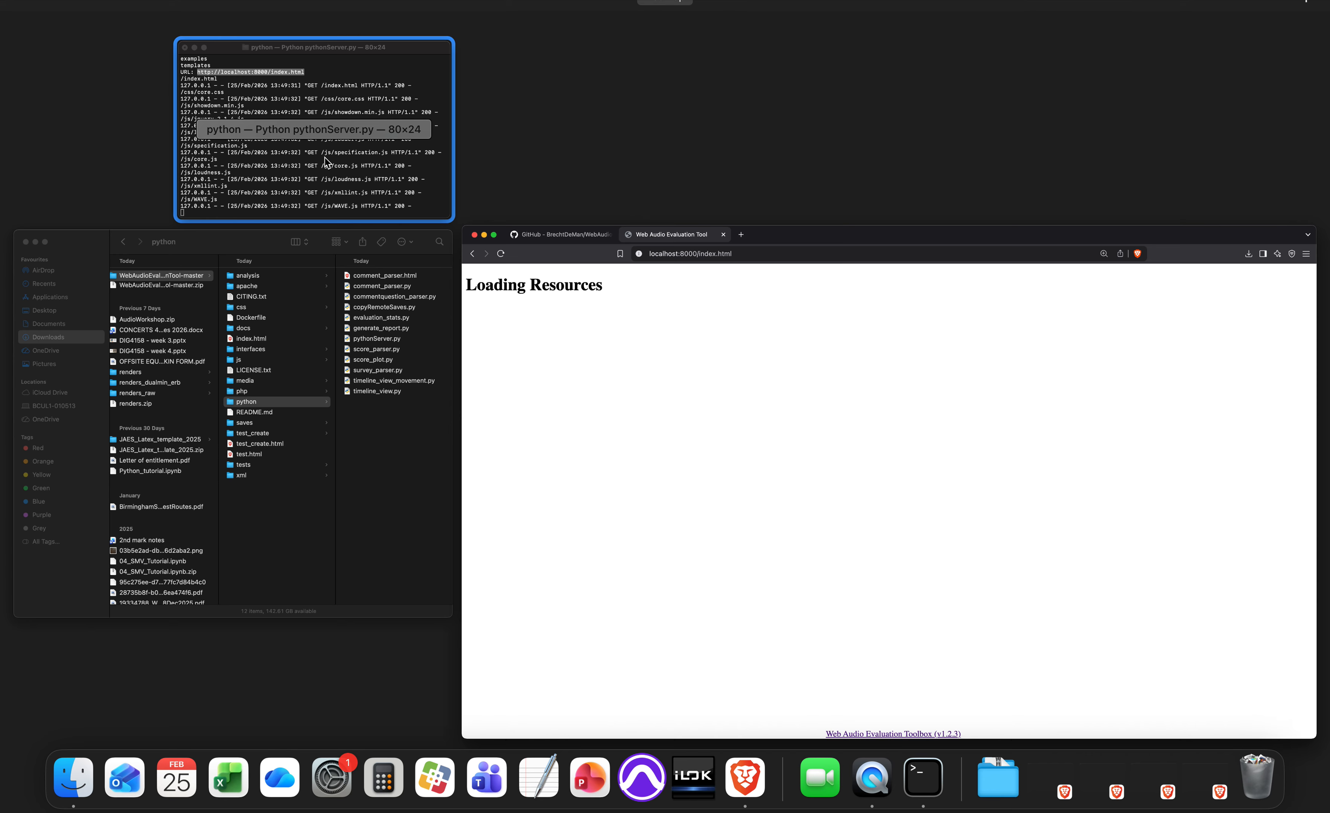
pyautogui.click(684, 350)
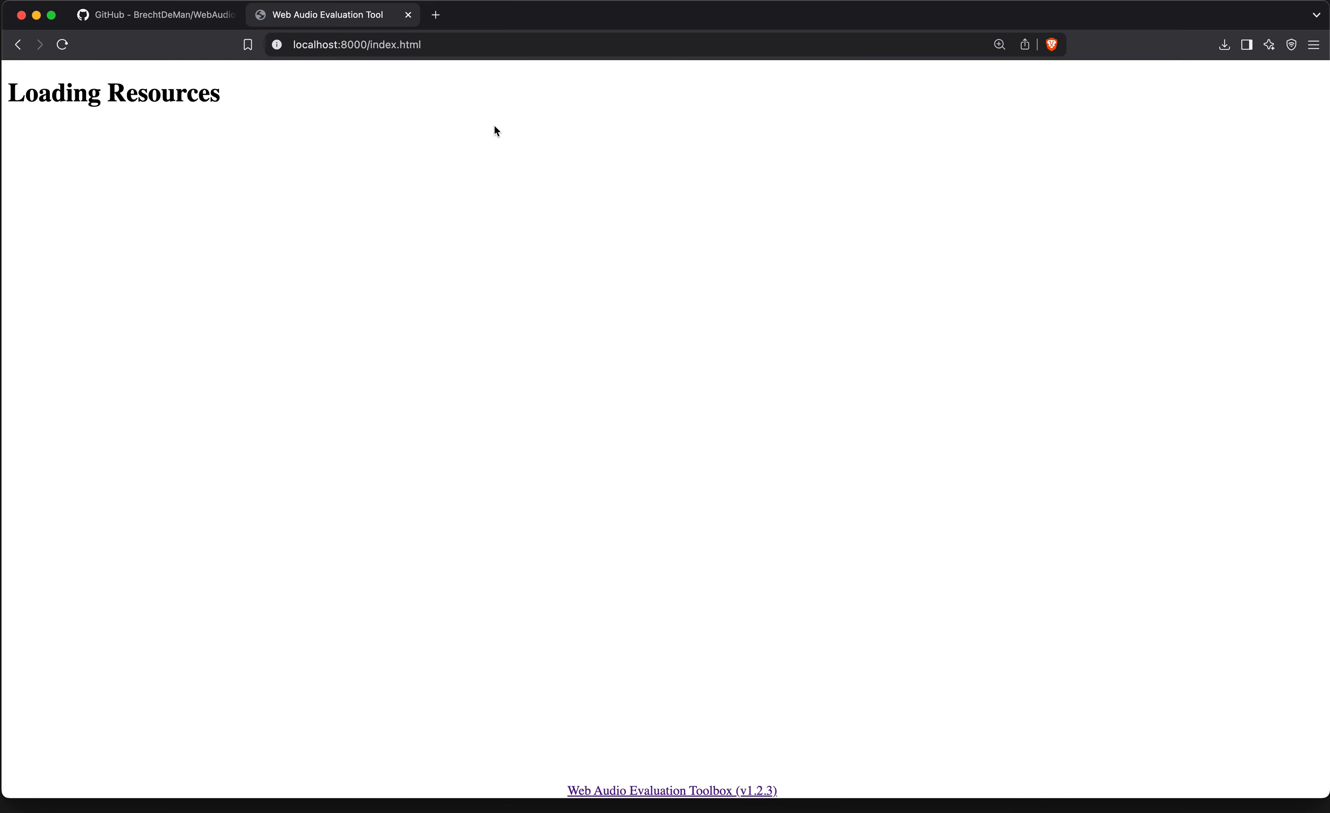
# Close the stalled evaluation tool page and open localhost:8000/index.html again in a new tab.
pyautogui.click(408, 14)
pyautogui.click(363, 46)
pyautogui.press('super+t')
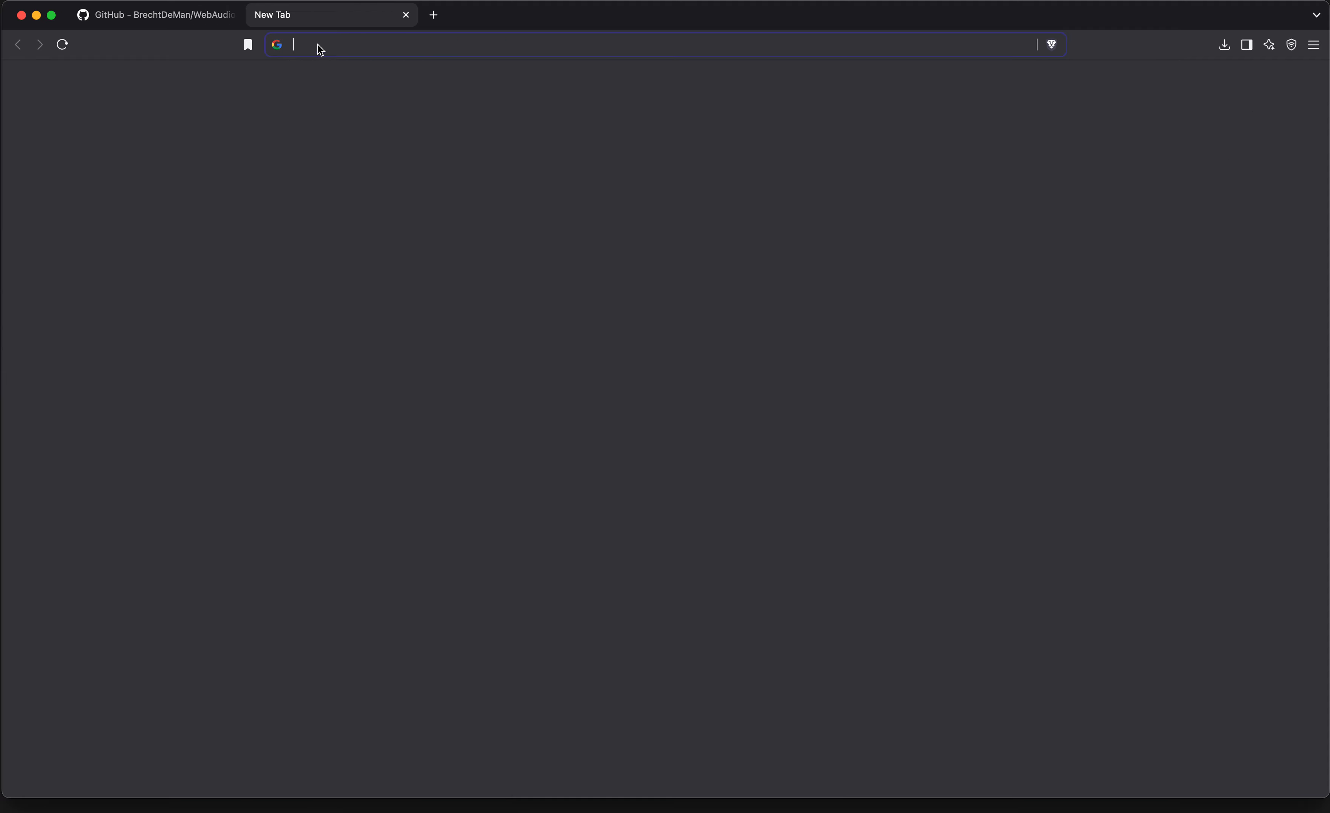
pyautogui.click(322, 48)
pyautogui.press('super+v')
pyautogui.press('Return')
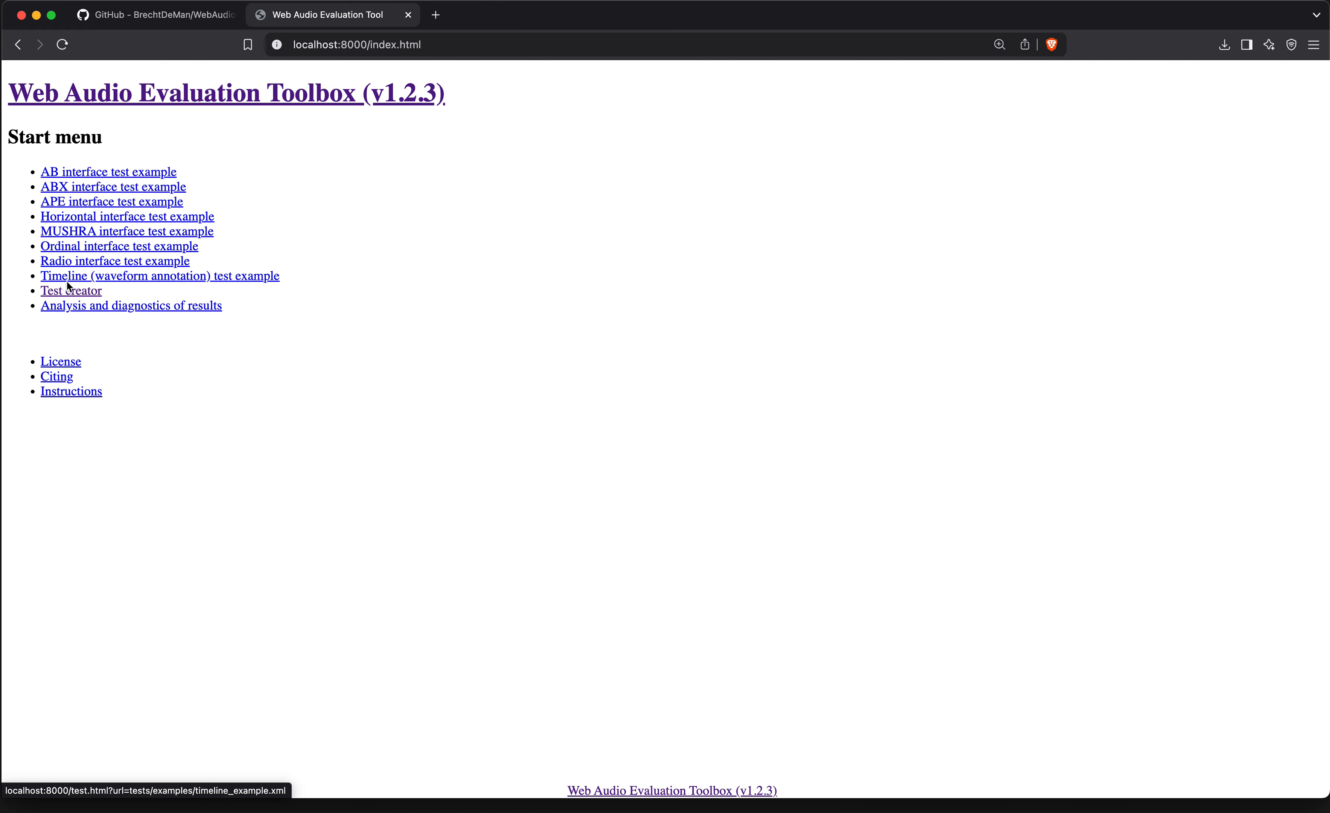
# Start a new test in the Test creator using the Audio Perceptual Evaluation (APE) interface.
pyautogui.click(86, 295)
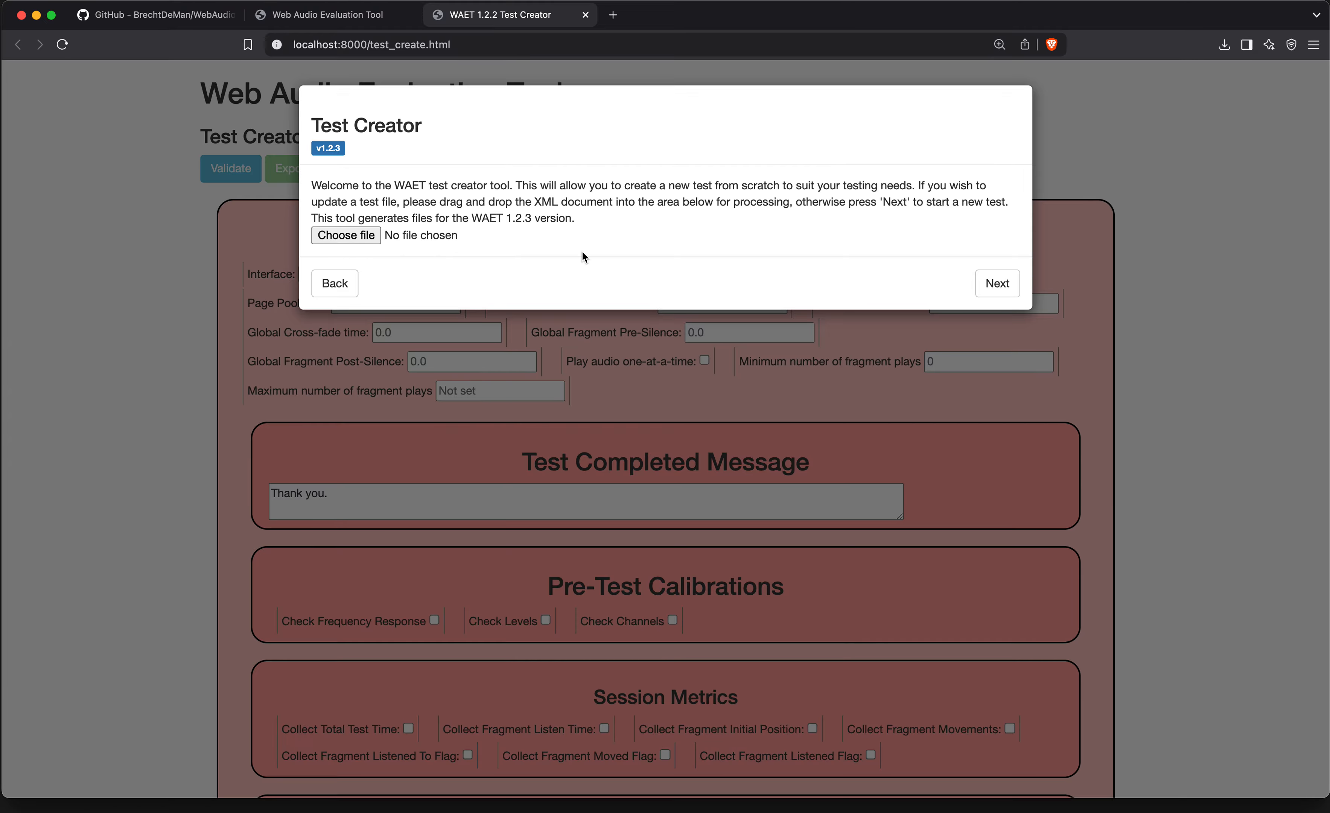
pyautogui.click(992, 292)
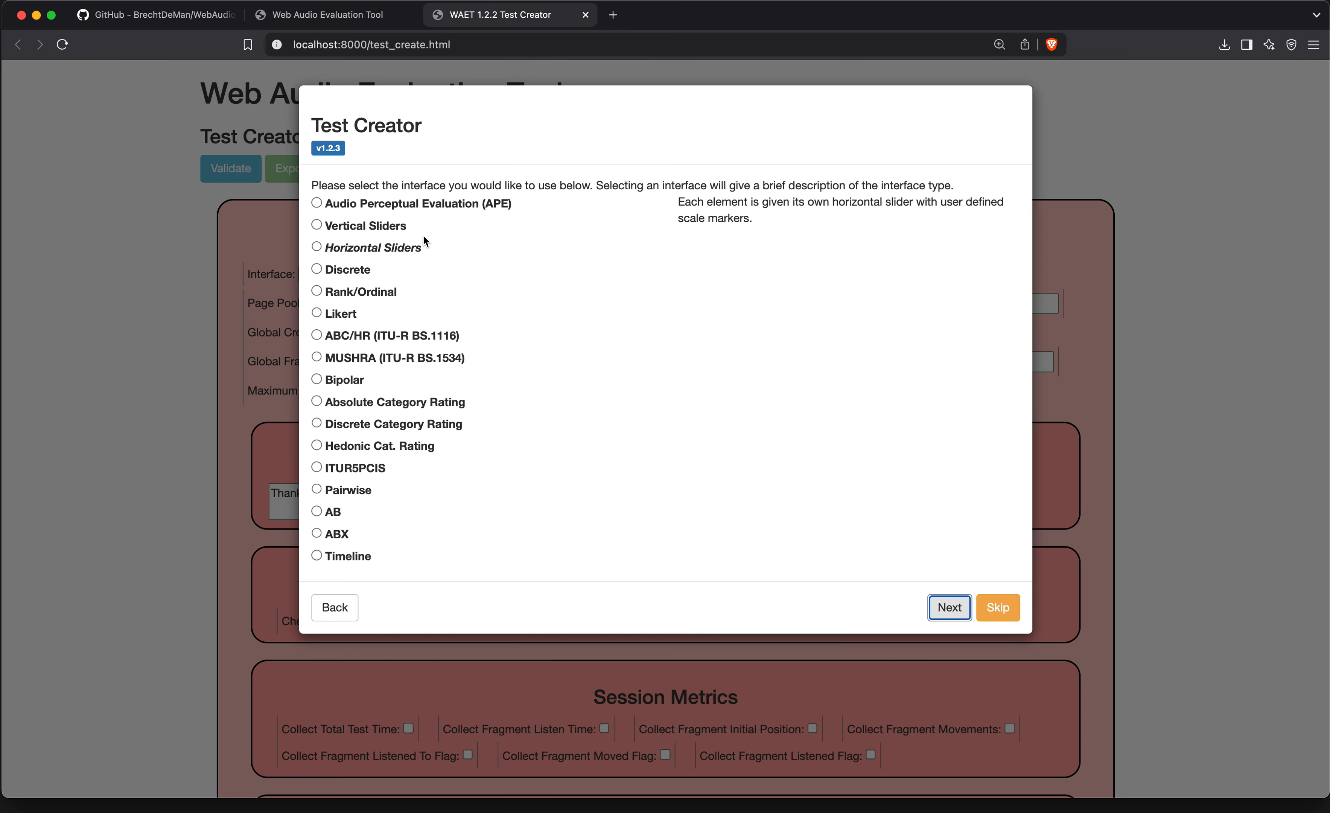
pyautogui.moveTo(366, 537)
pyautogui.moveTo(369, 366)
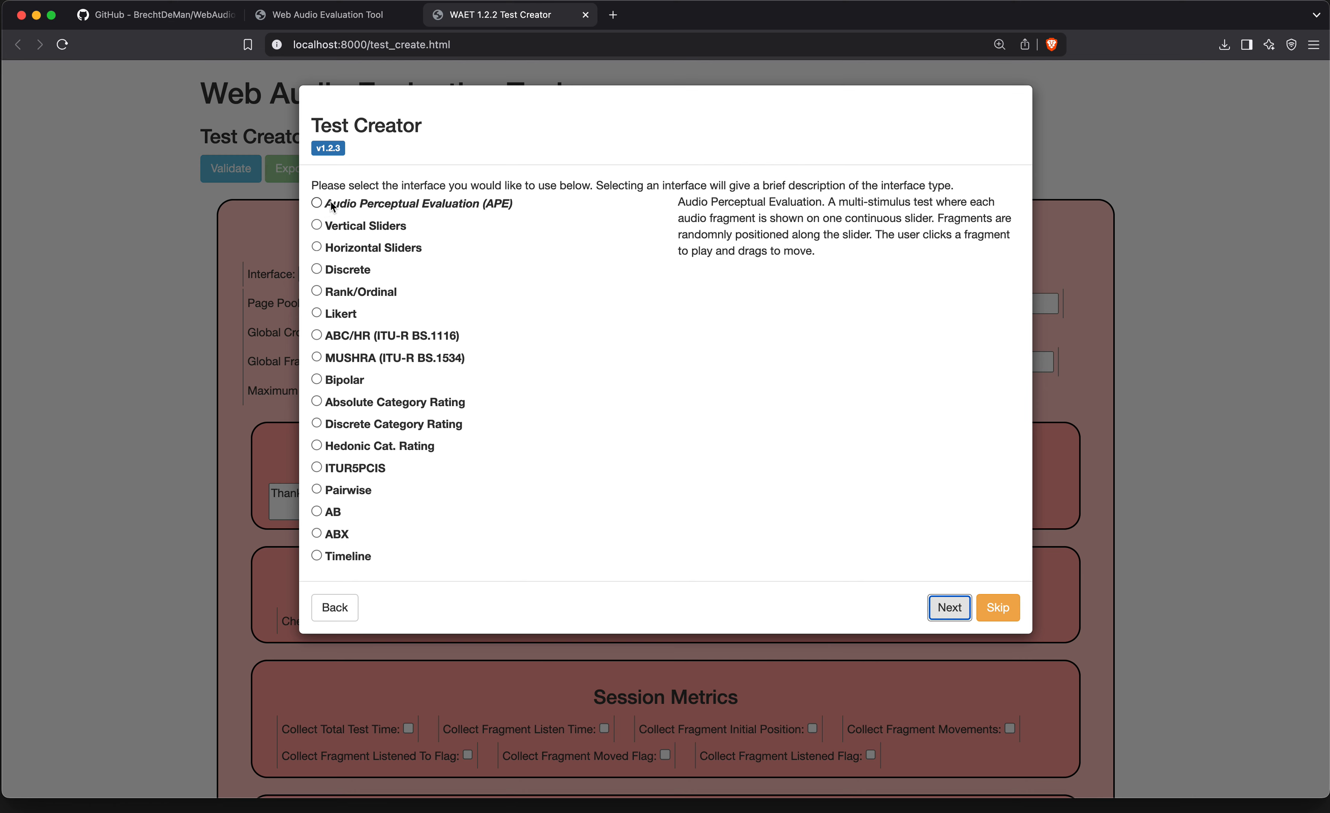
pyautogui.click(344, 209)
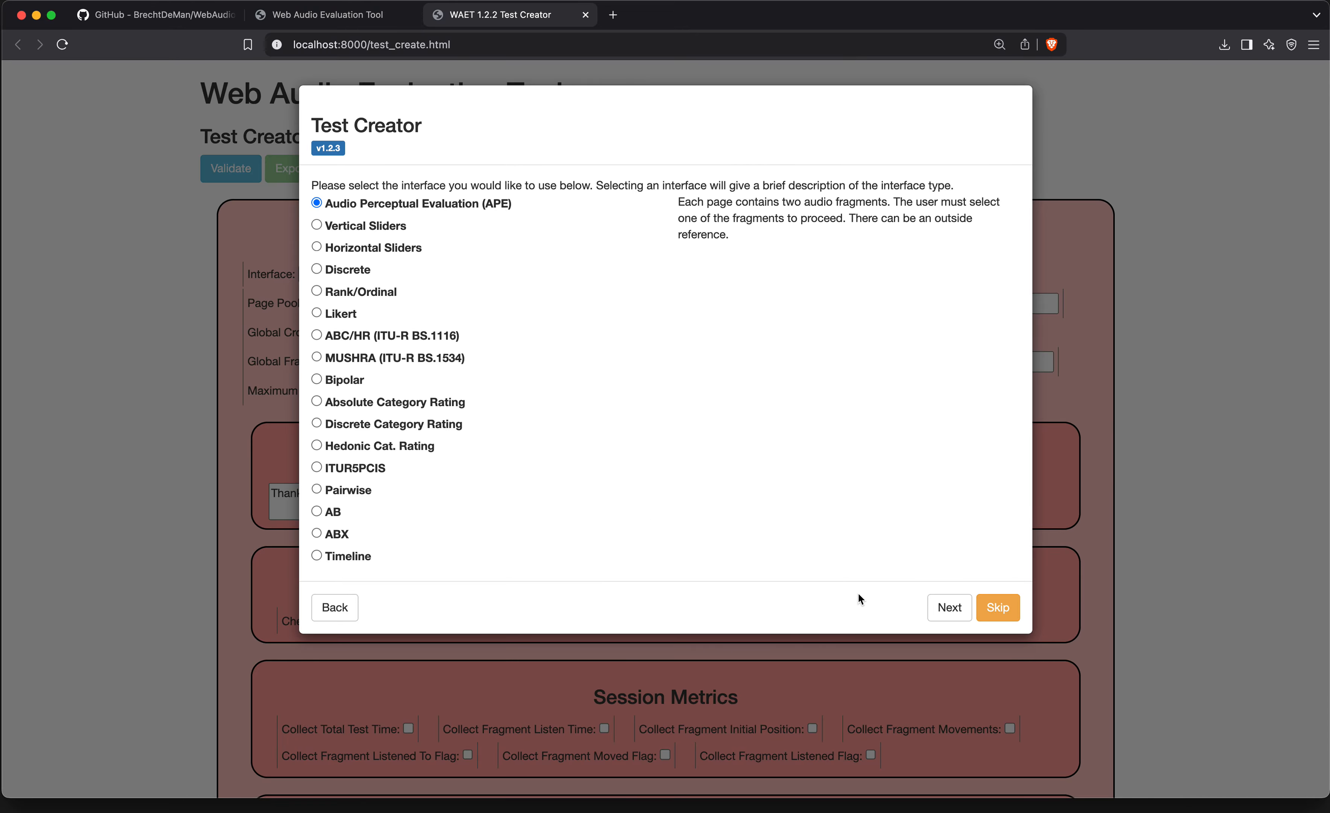
pyautogui.click(950, 612)
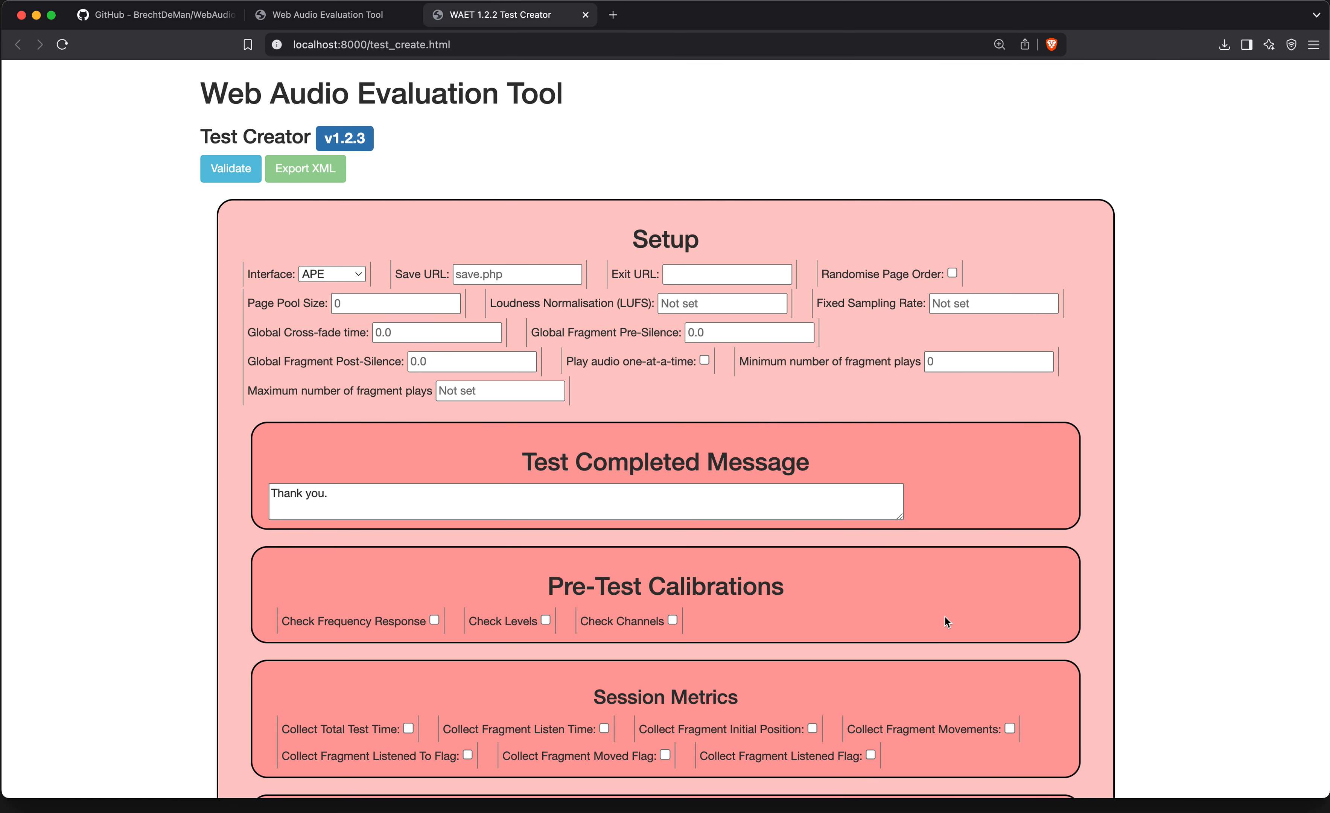
# Review the Setup options, including the Exit URL description, and enable Randomise Page Order.
pyautogui.moveTo(303, 294)
pyautogui.moveTo(544, 249)
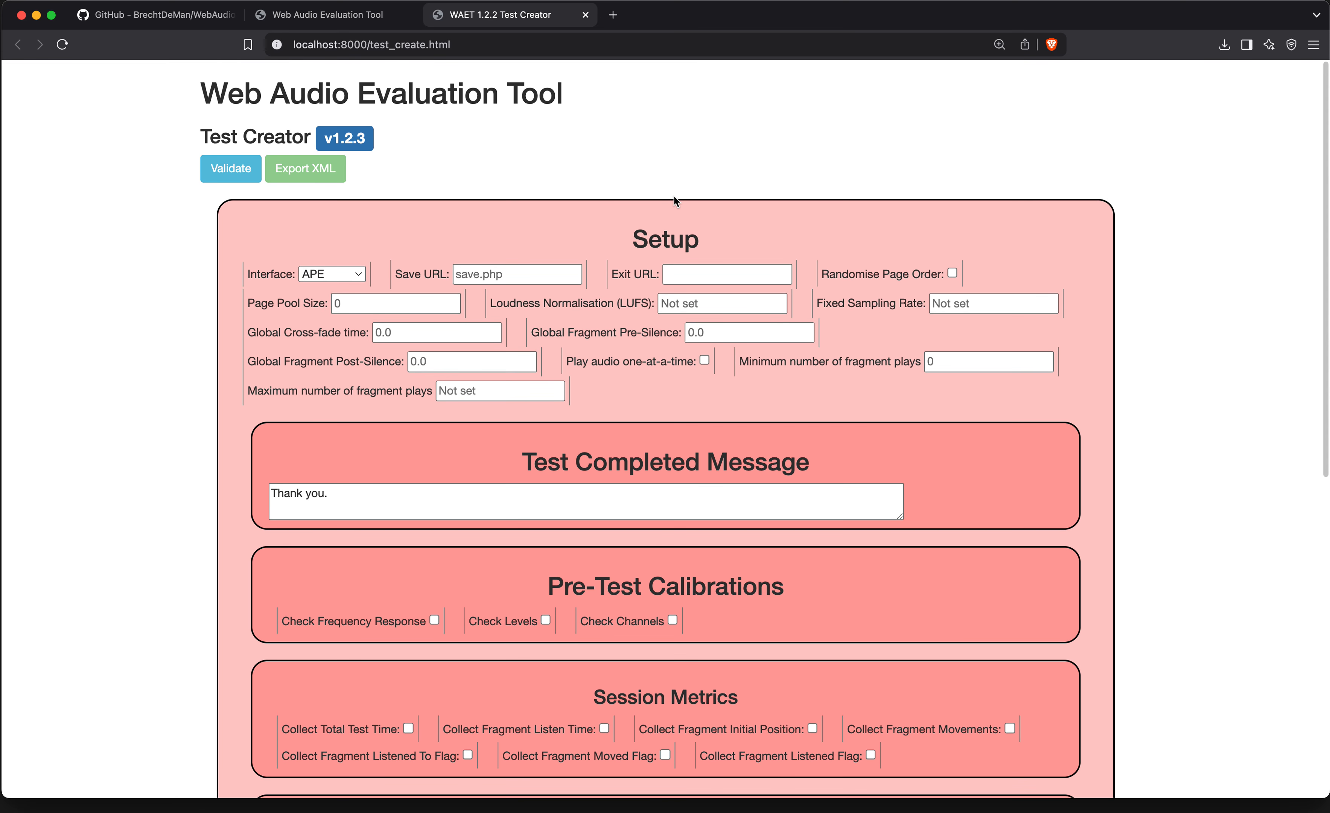
pyautogui.scroll(-2, 655, 197)
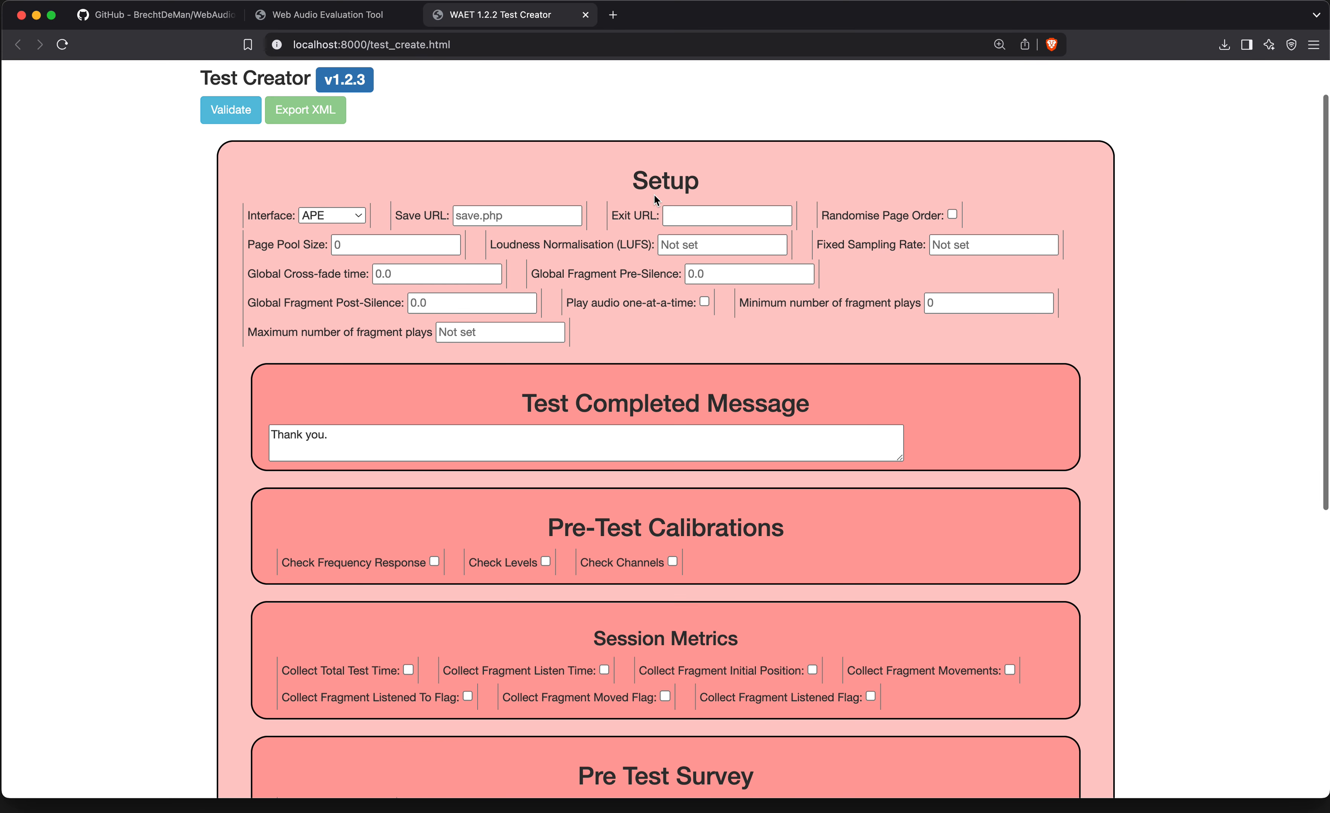
pyautogui.scroll(-1, 654, 197)
pyautogui.moveTo(654, 197)
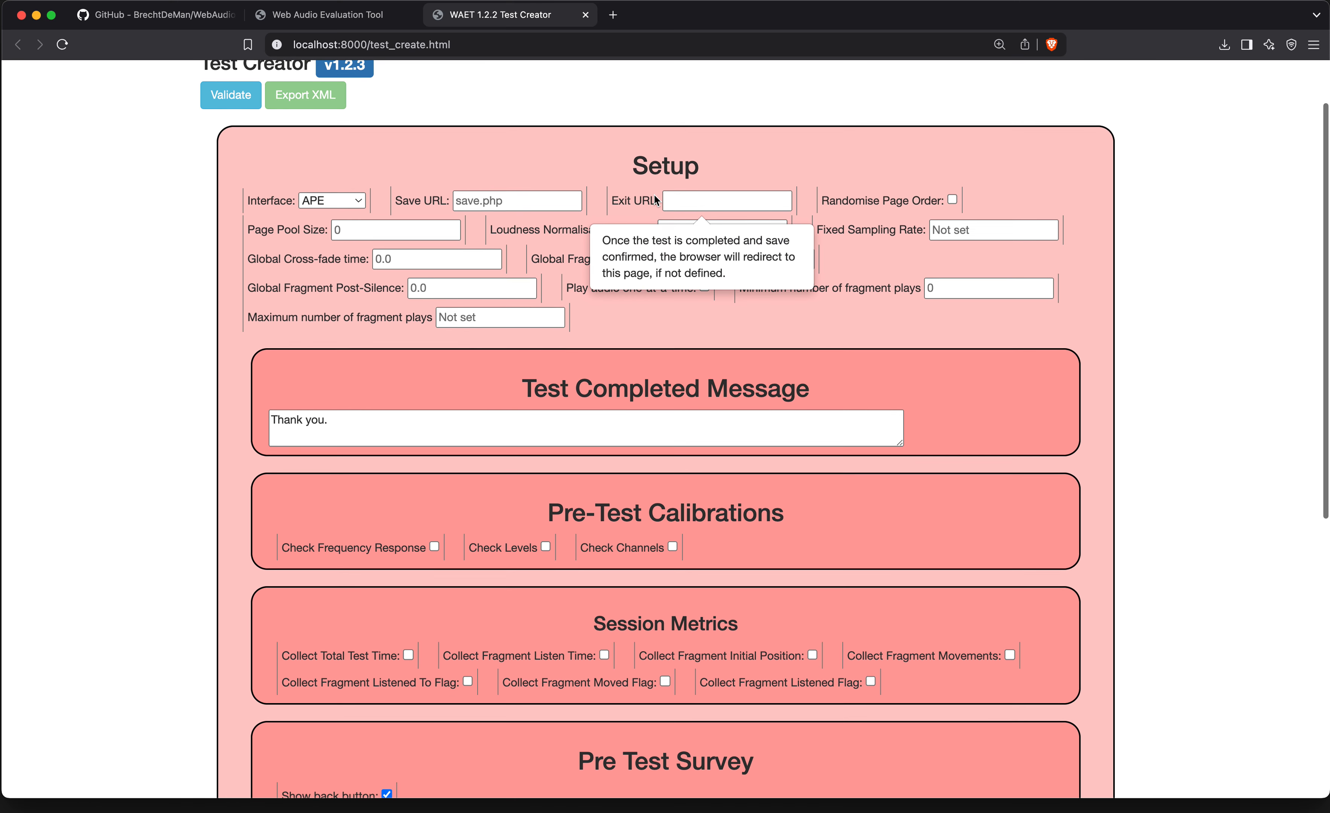
pyautogui.moveTo(779, 277)
pyautogui.scroll(3, 779, 277)
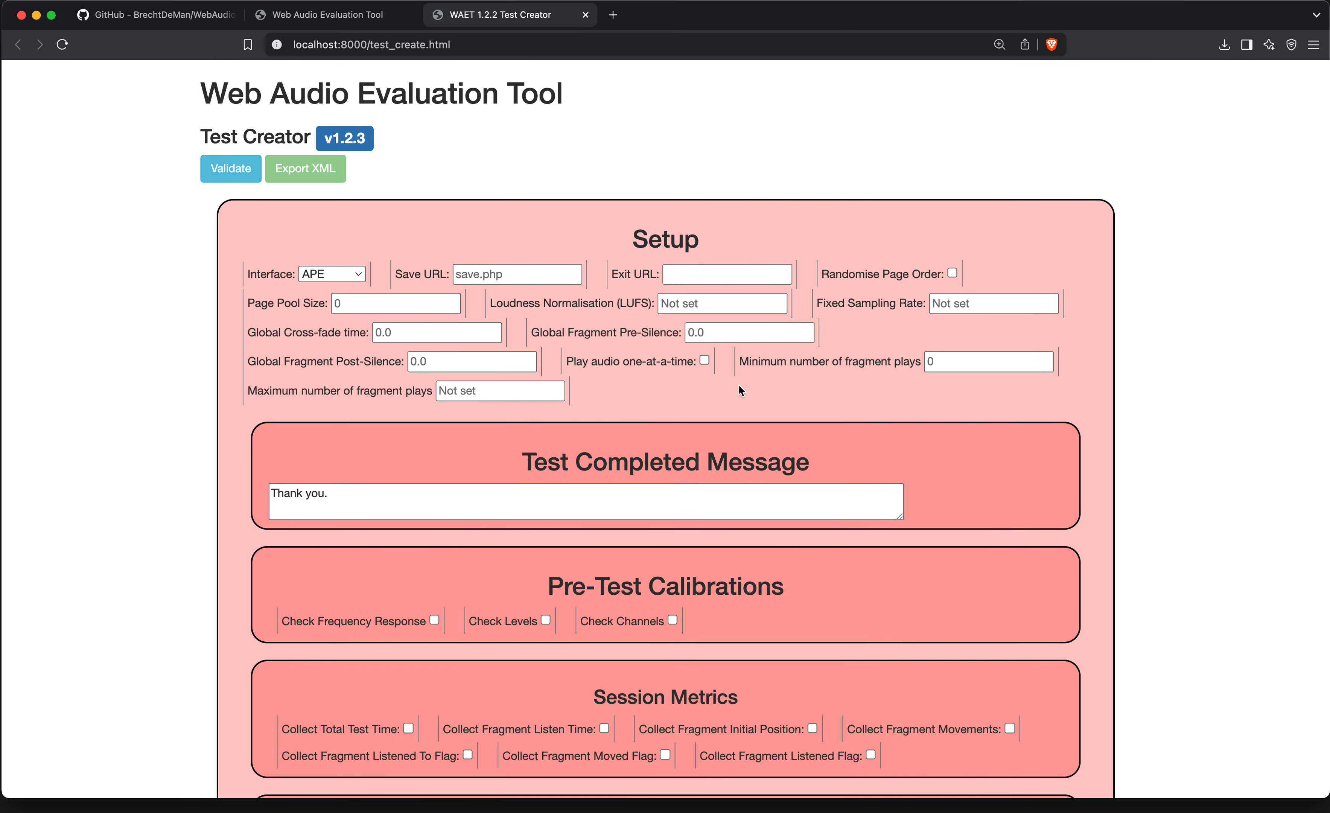
pyautogui.moveTo(841, 270)
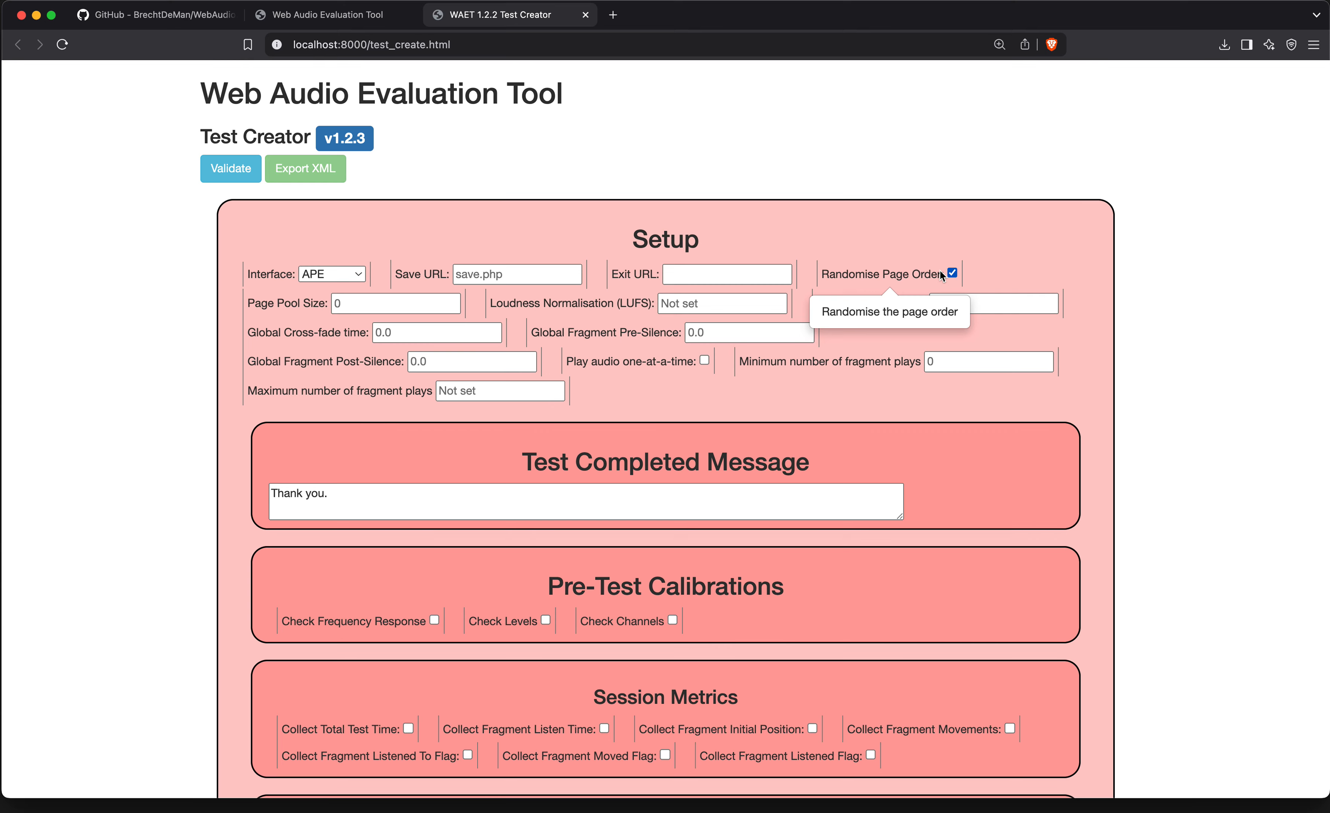
# Set the Loudness Normalisation in the test's Setup to -25 LUFS.
pyautogui.moveTo(558, 299)
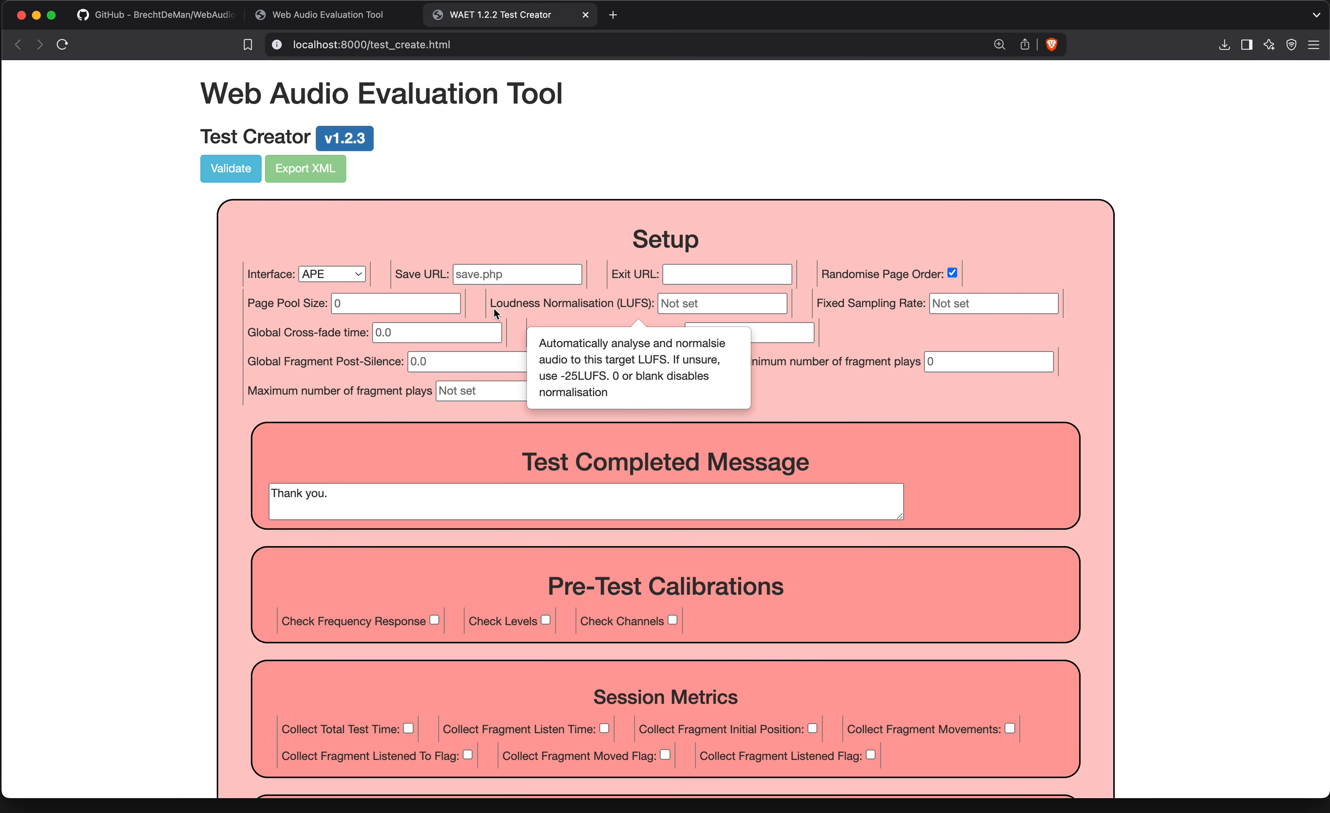
pyautogui.click(726, 302)
pyautogui.write('-25')
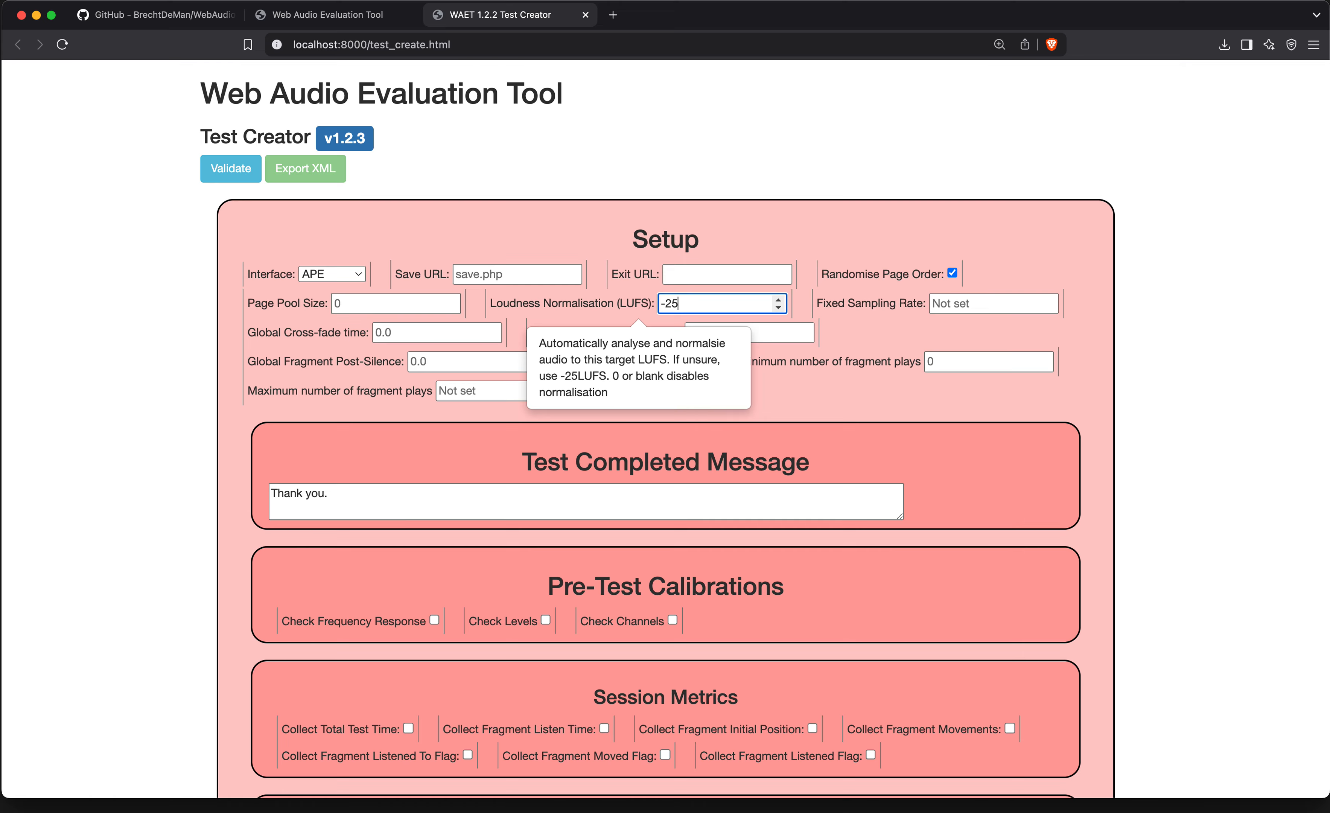
pyautogui.click(790, 235)
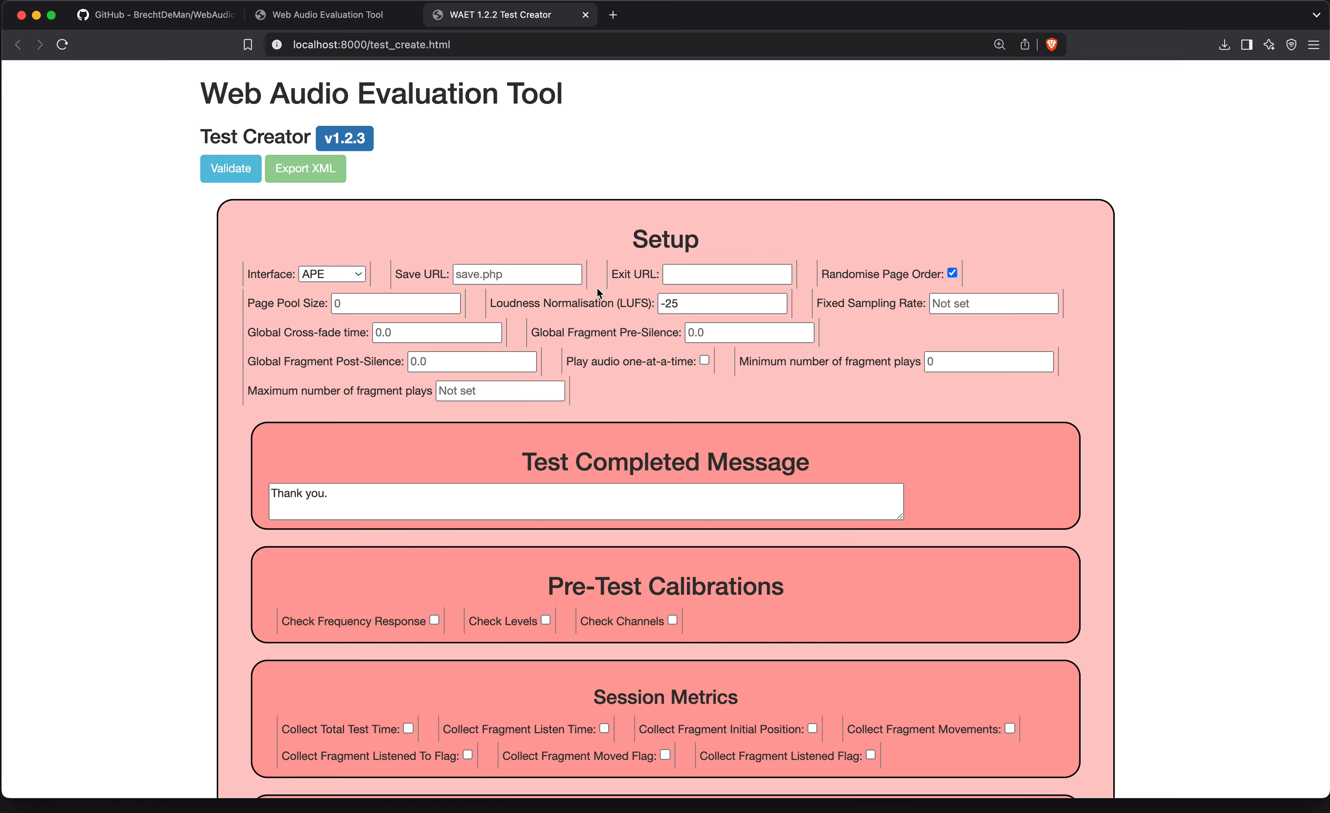
# Read the descriptions of the remaining Setup options, including Exit URL, Fixed Sampling Rate and Global Fragment Pre-Silence.
pyautogui.moveTo(614, 301)
pyautogui.scroll(-1, 603, 306)
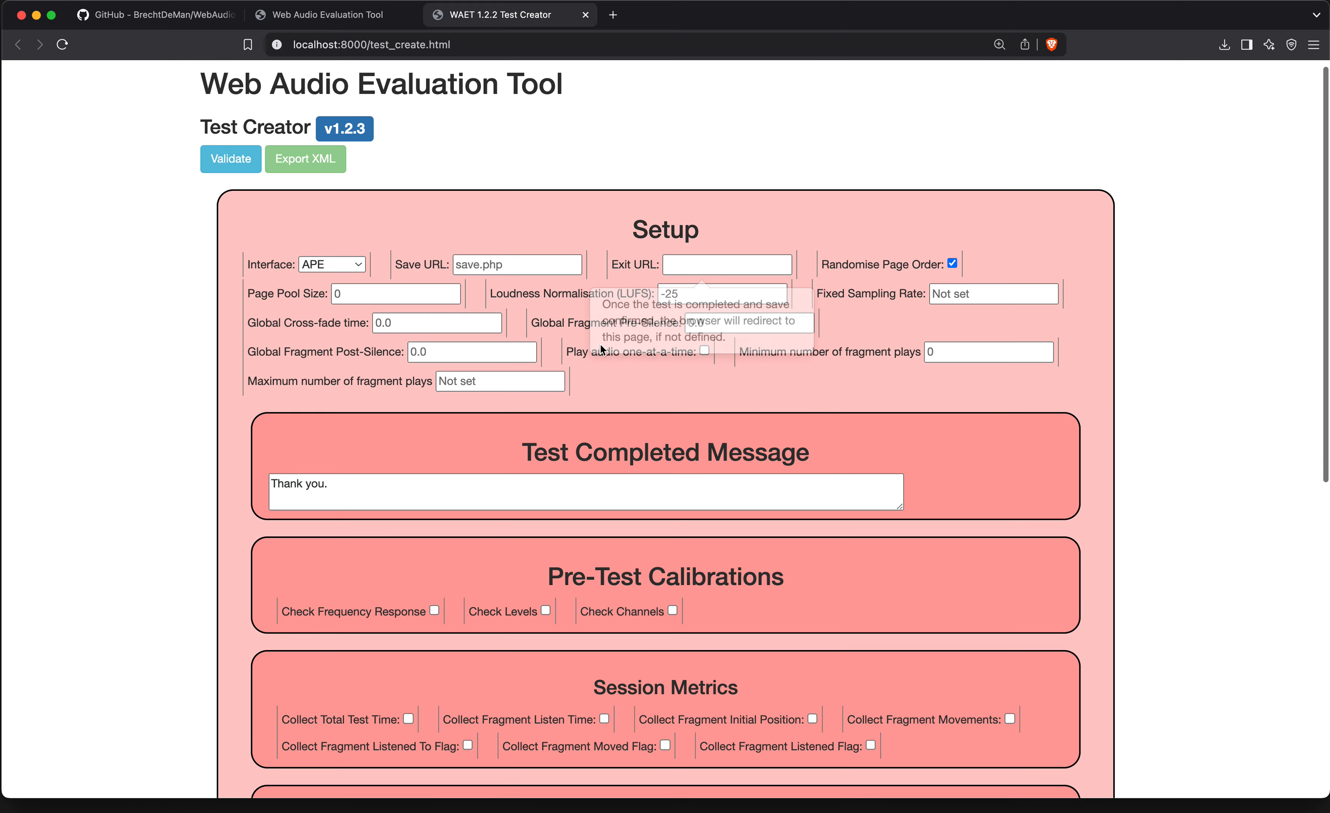
pyautogui.scroll(-3, 641, 398)
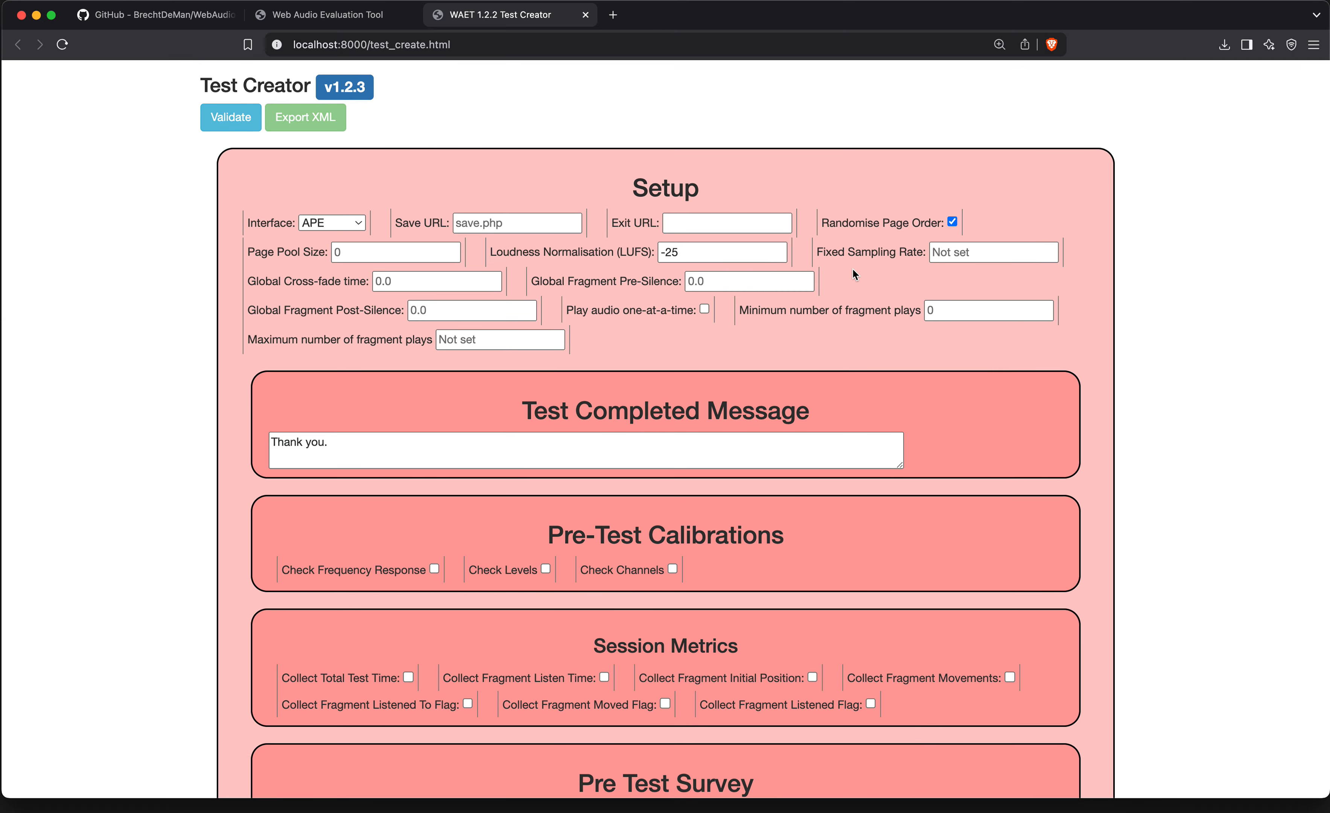
pyautogui.moveTo(884, 245)
pyautogui.scroll(-1, 663, 357)
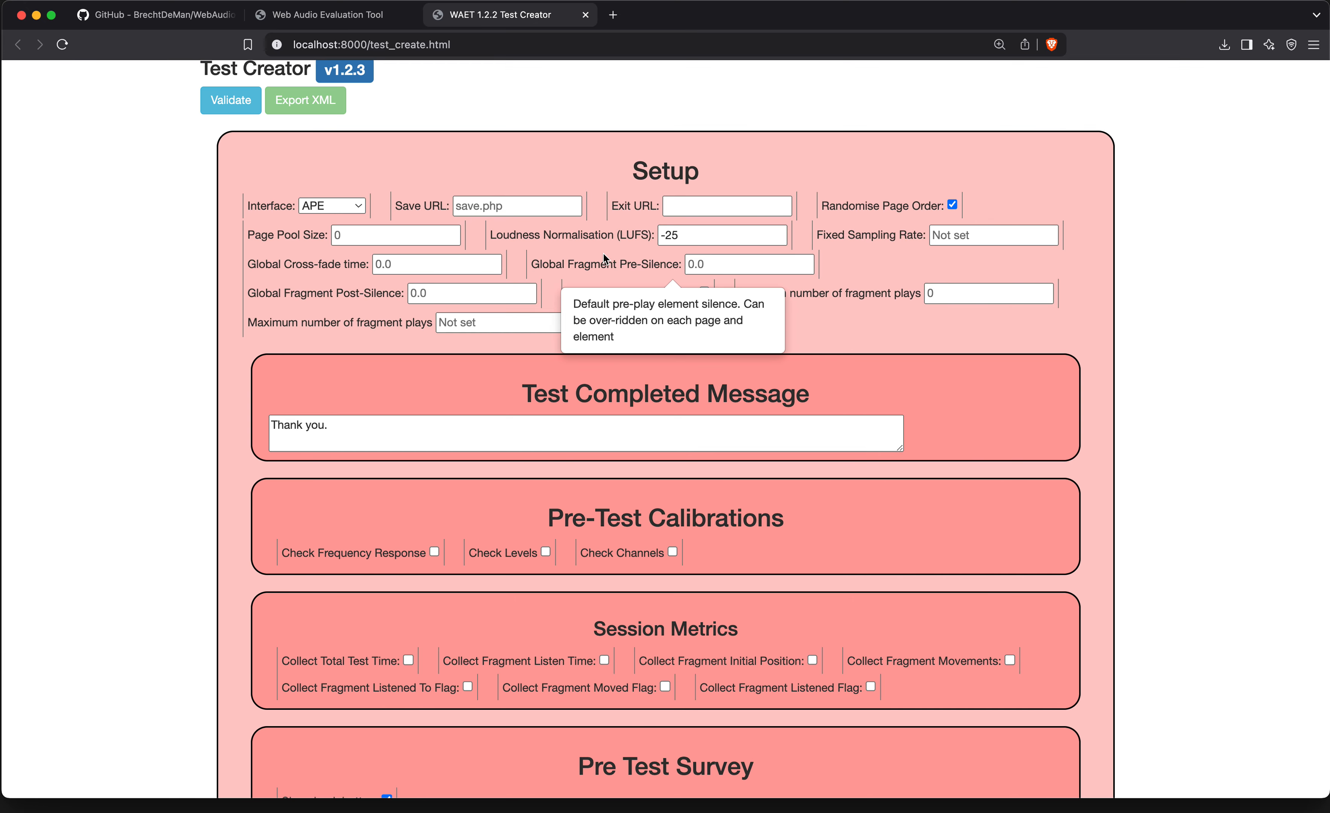
pyautogui.moveTo(375, 295)
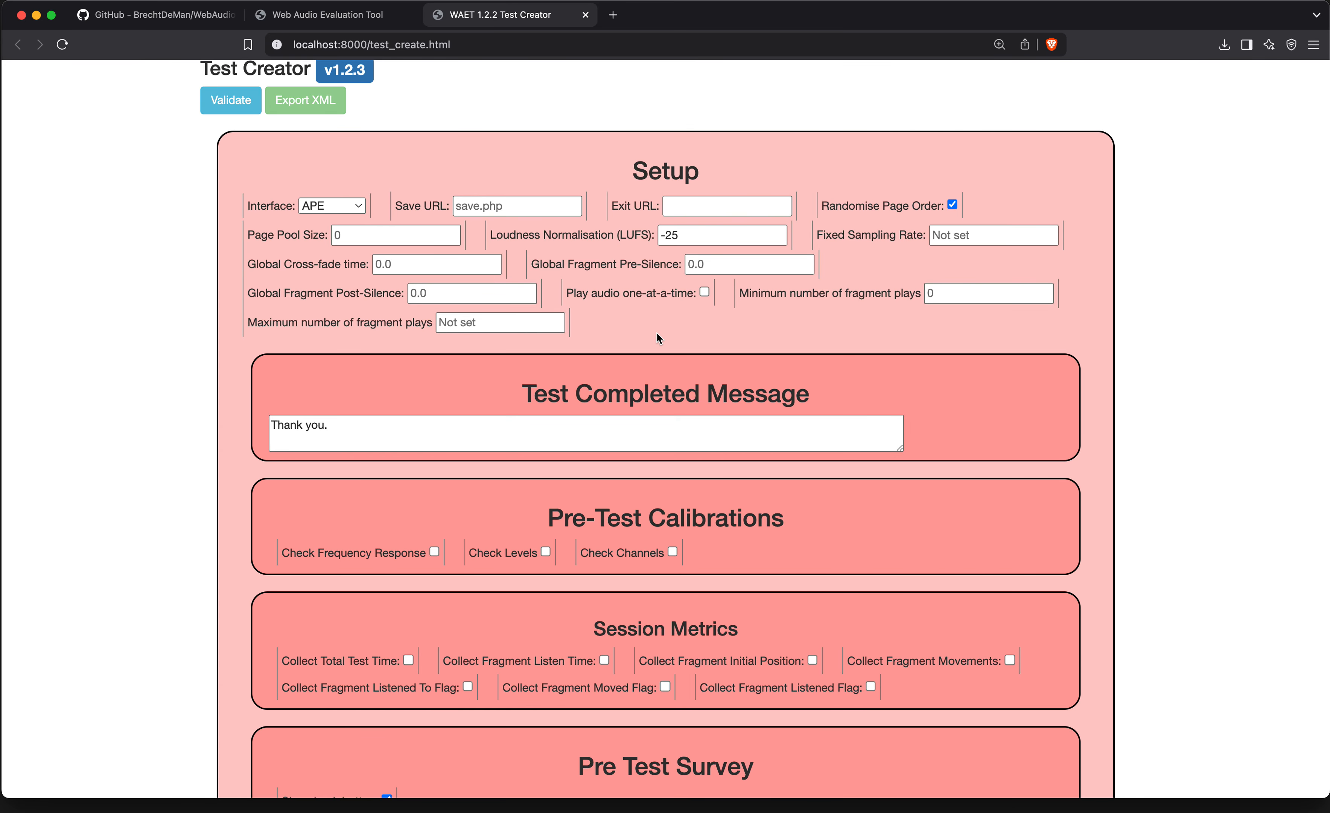
# Change the Test Completed Message to "Thank you for completing my listening test.".
pyautogui.scroll(-4, 632, 312)
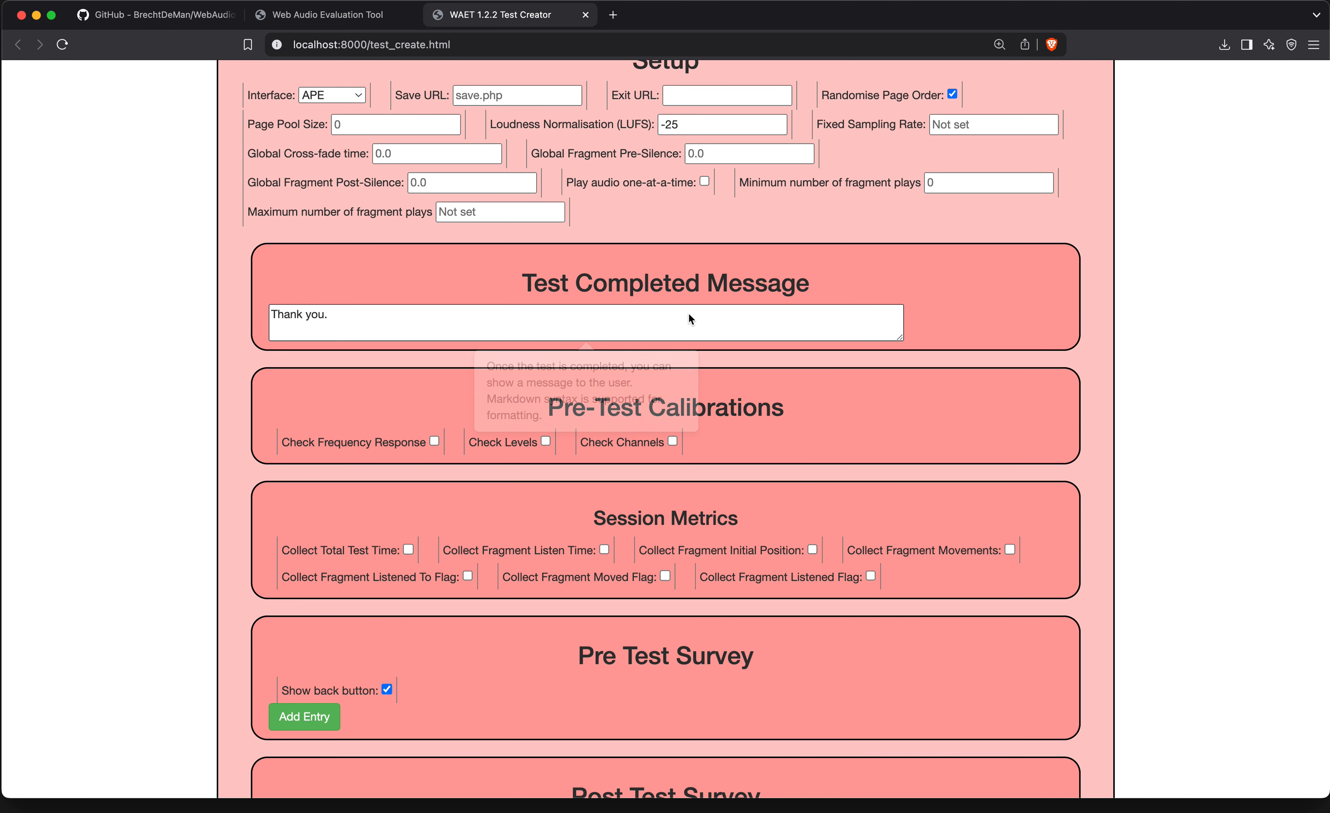
pyautogui.click(444, 322)
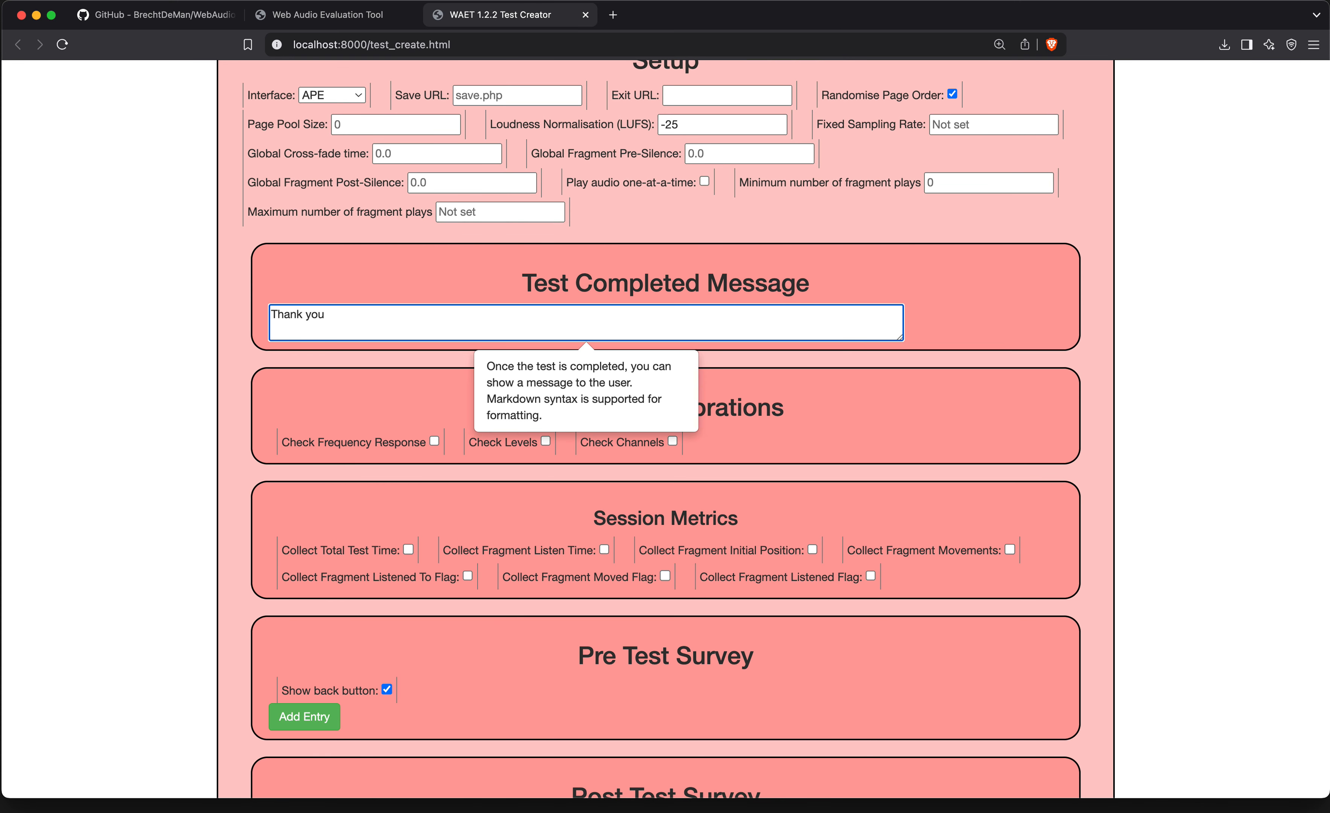
pyautogui.write('for completely')
pyautogui.press('BackSpace')
pyautogui.press('BackSpace')
pyautogui.press('BackSpace')
pyautogui.write('ing my listening test.')
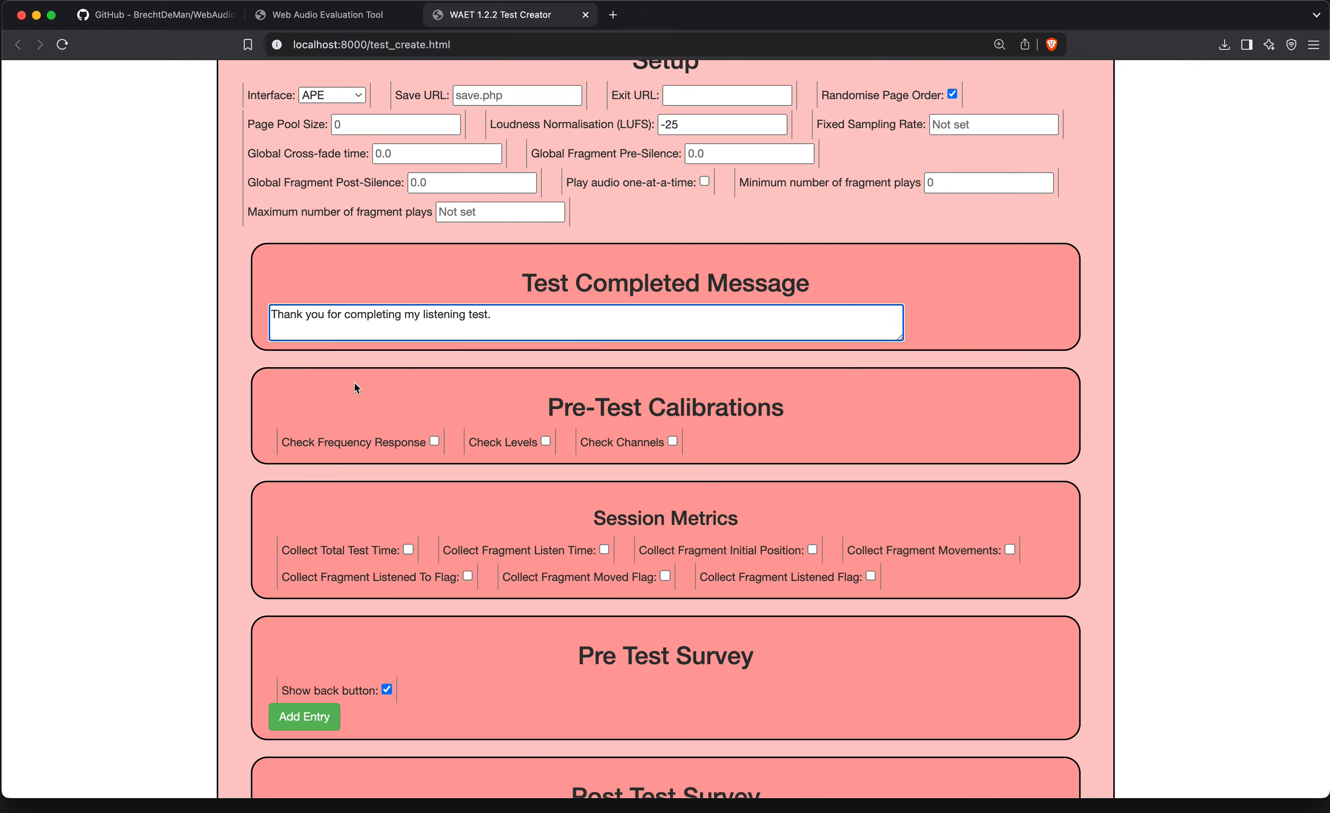
pyautogui.click(353, 381)
# Enable Collect Total Test Time and Collect Fragment Listen Time in the Session Metrics, and review the other metrics.
pyautogui.scroll(-2, 525, 380)
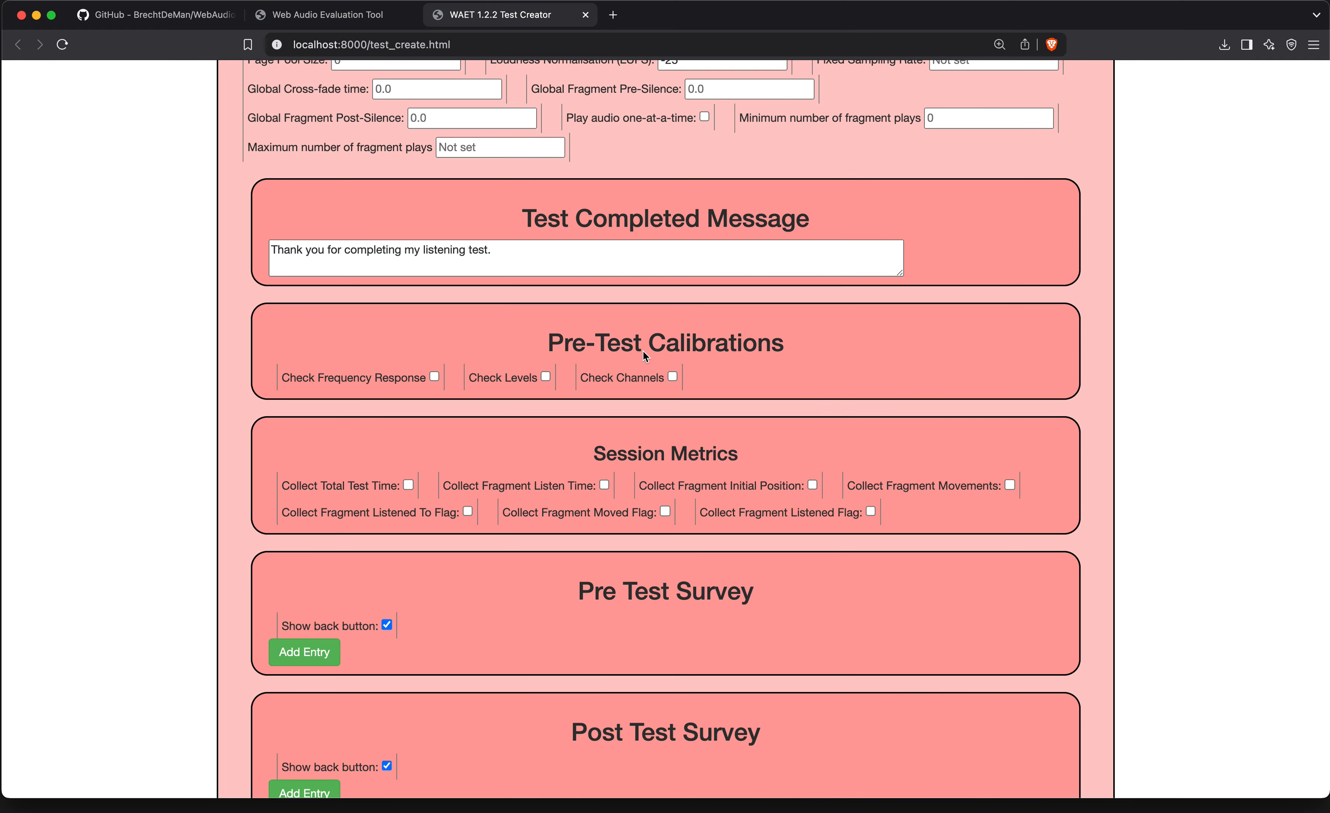
pyautogui.scroll(-2, 643, 351)
pyautogui.moveTo(409, 353)
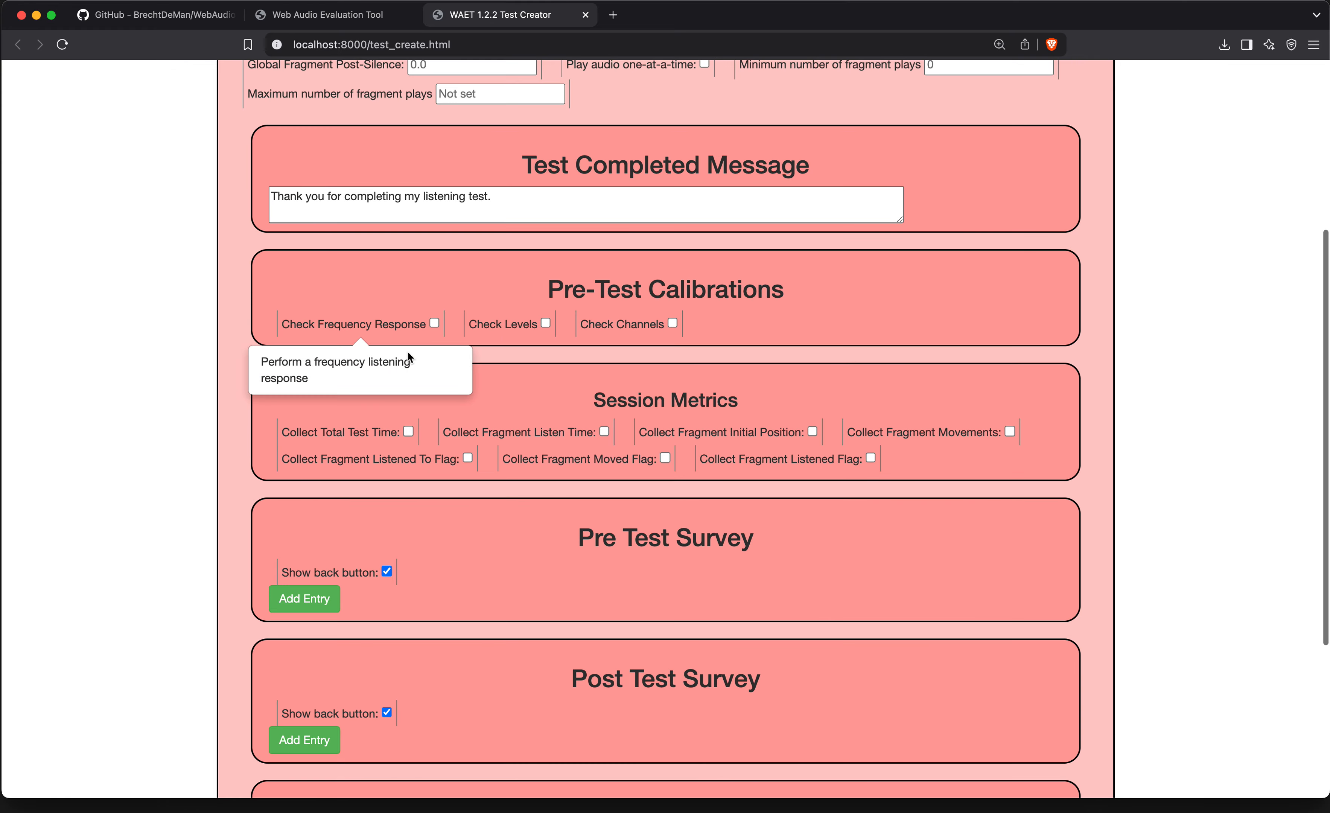
pyautogui.moveTo(470, 422)
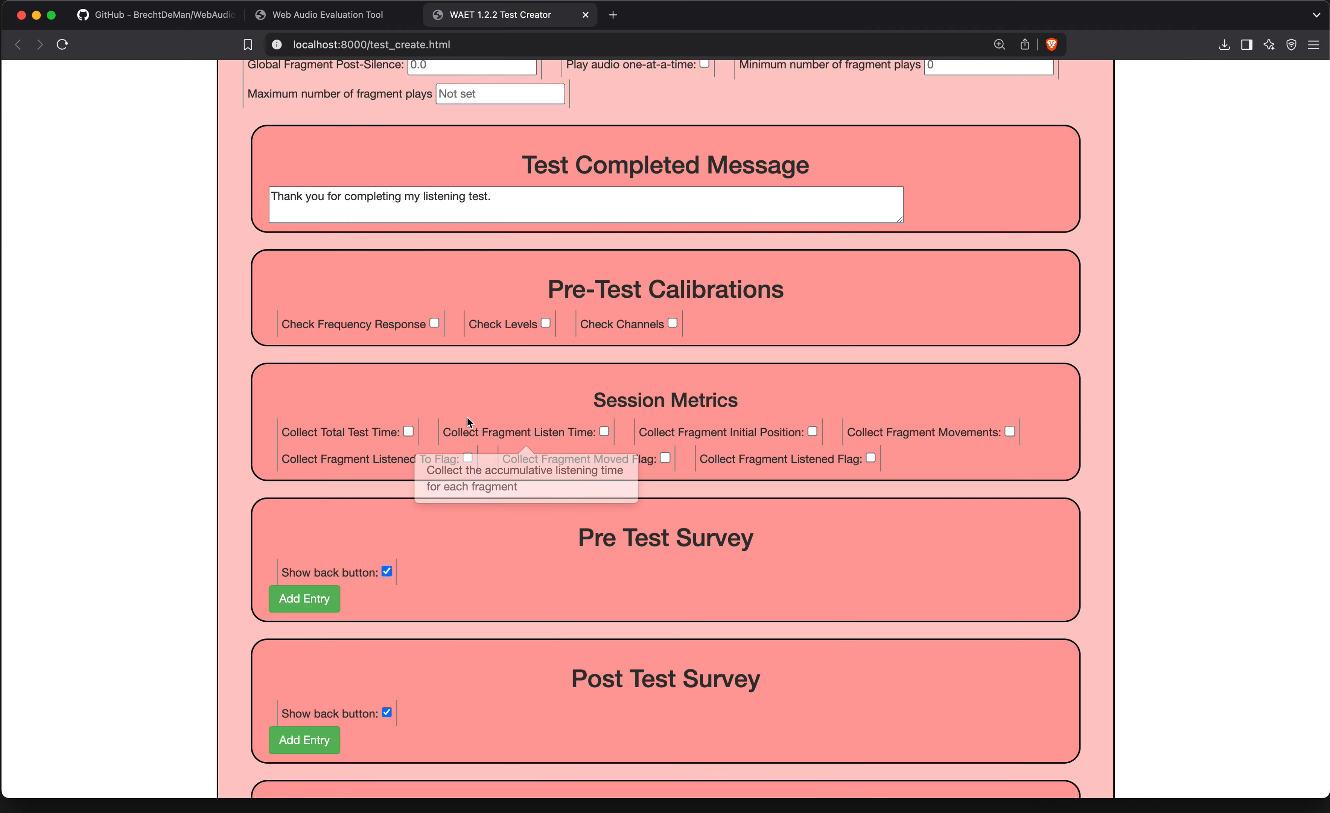
pyautogui.click(409, 432)
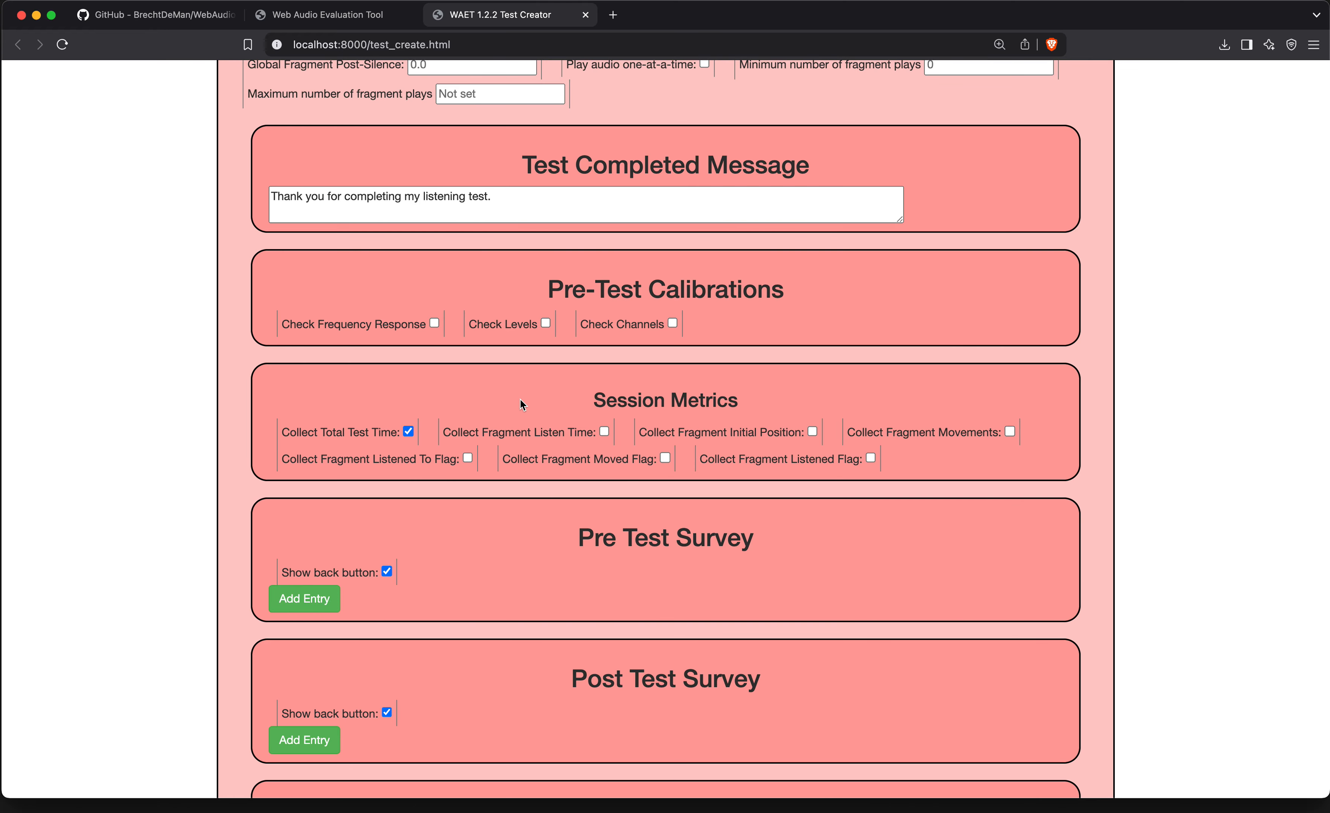
pyautogui.moveTo(519, 433)
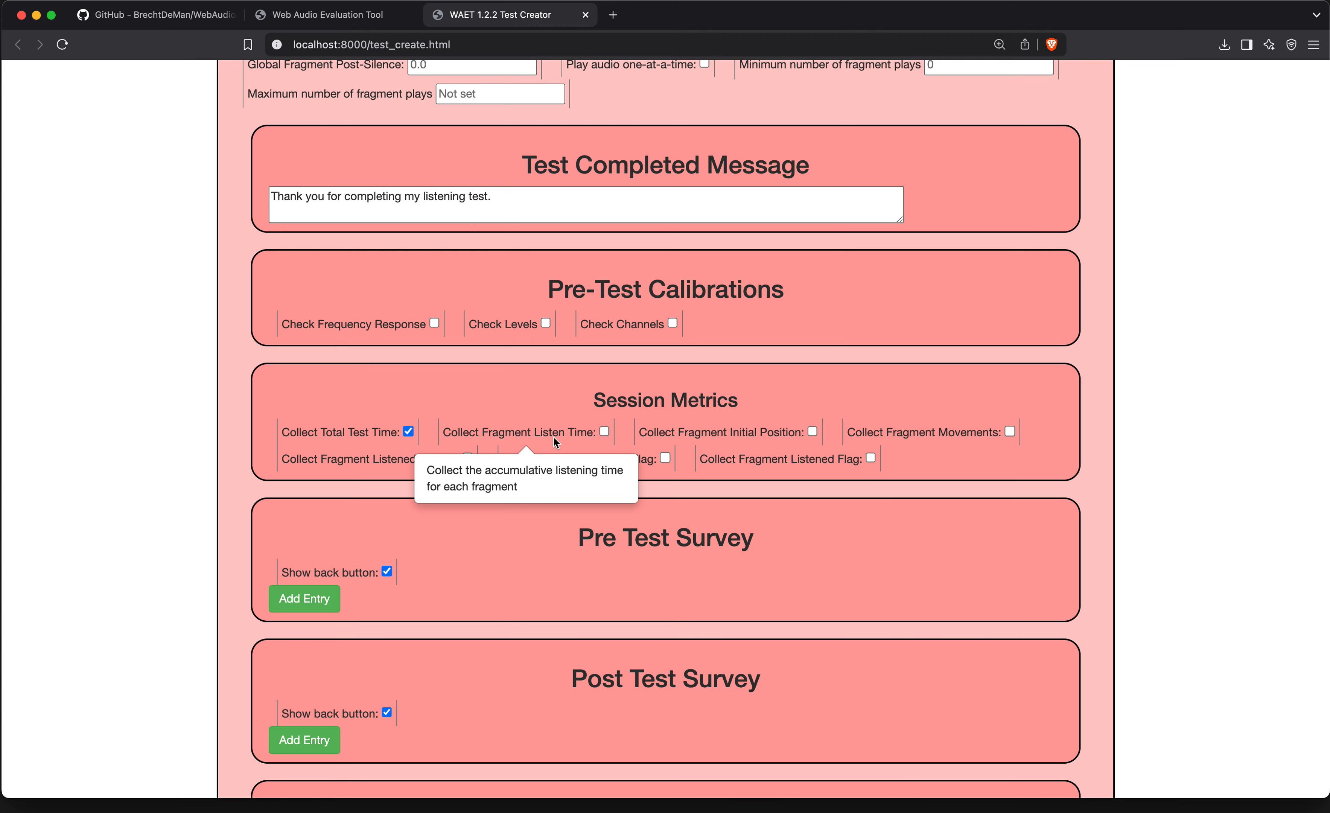
pyautogui.click(604, 432)
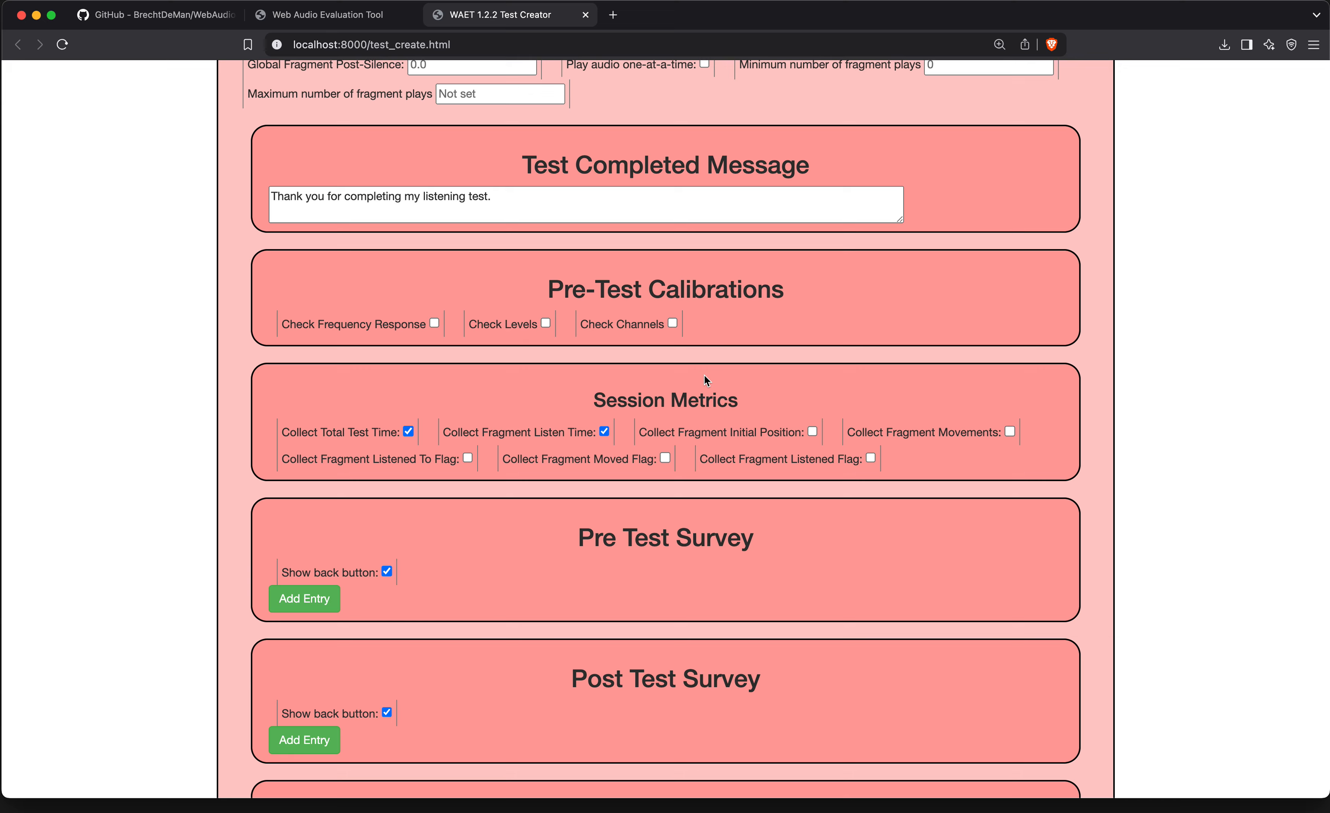
pyautogui.moveTo(680, 435)
pyautogui.moveTo(737, 434)
pyautogui.scroll(-1, 834, 395)
pyautogui.moveTo(971, 411)
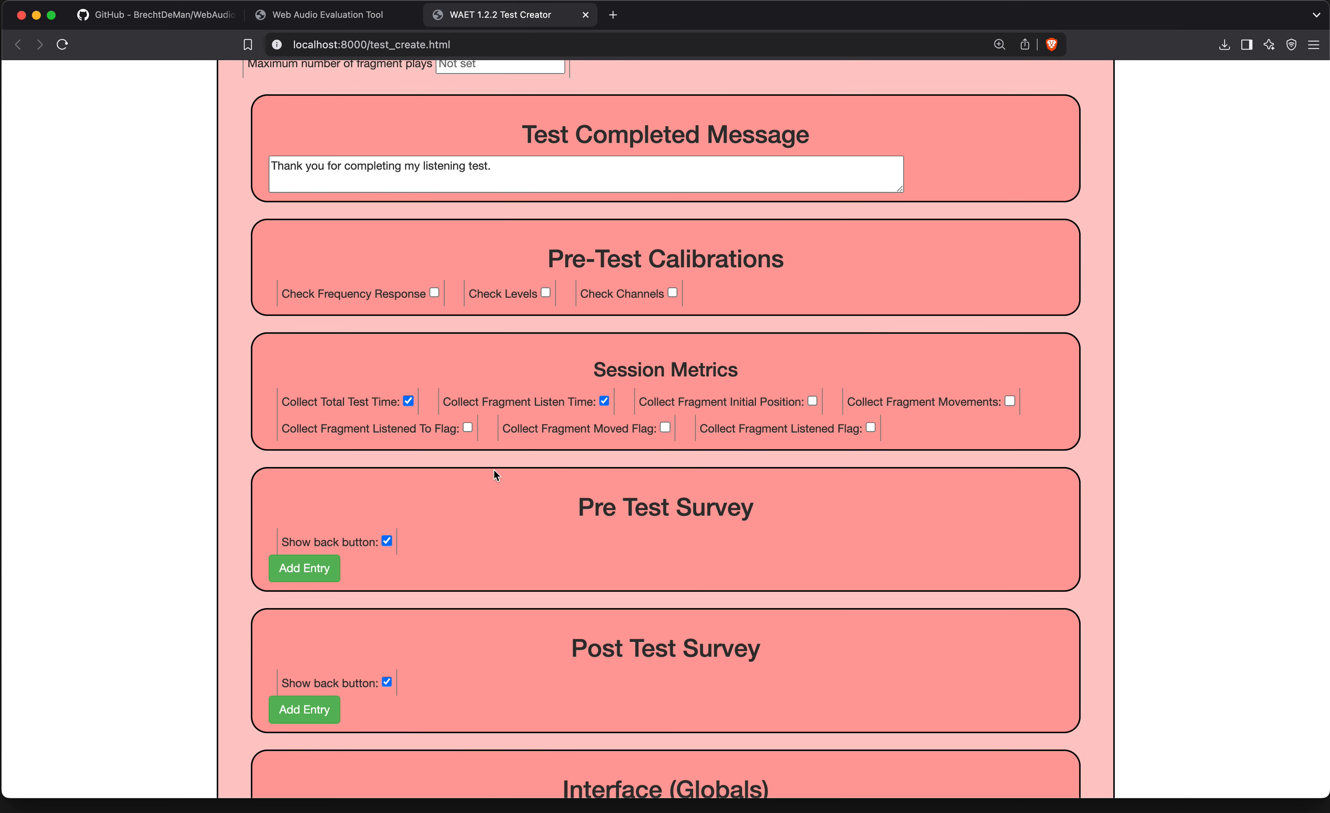
# Add an entry of survey type Question to the Pre Test Survey.
pyautogui.scroll(-1, 521, 481)
pyautogui.scroll(-1, 521, 481)
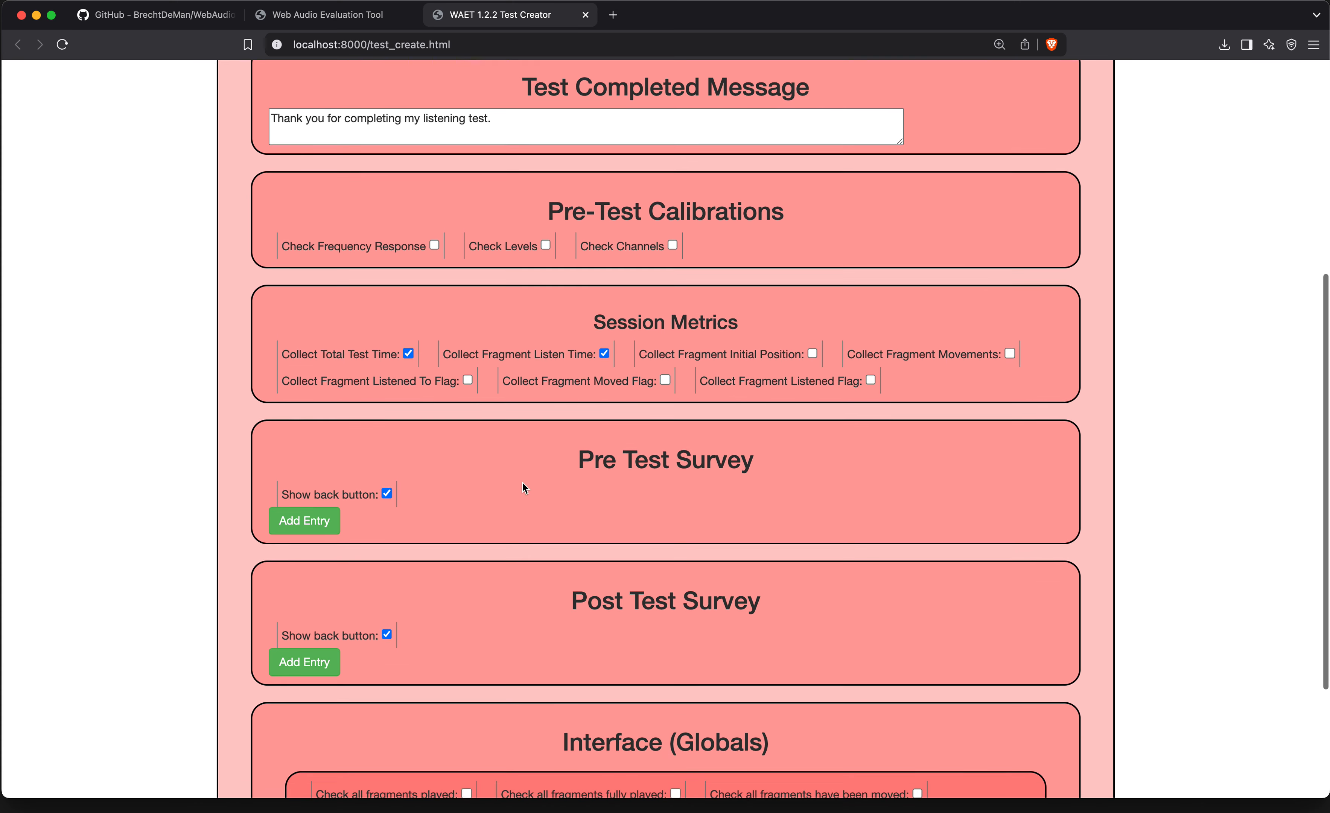
pyautogui.scroll(-3, 521, 482)
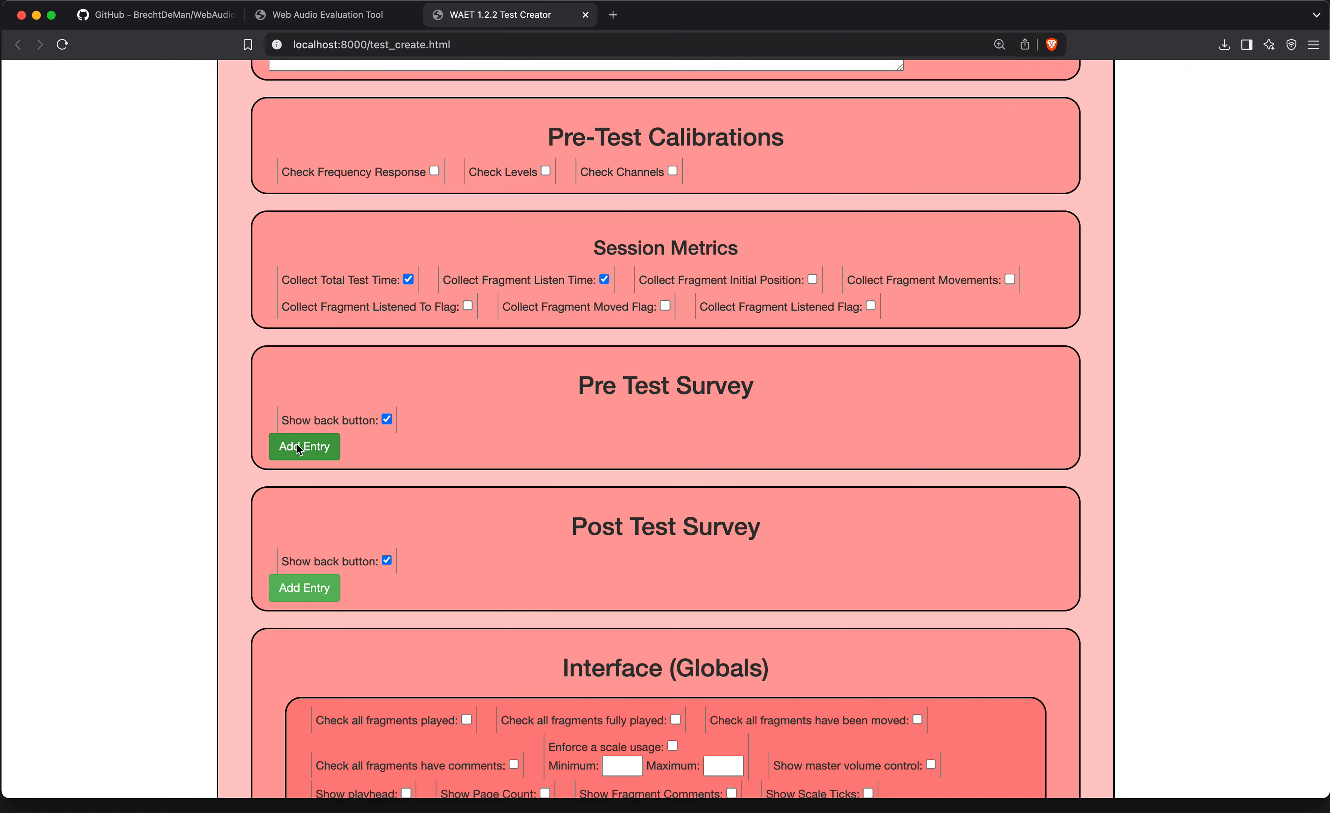
pyautogui.click(299, 447)
pyautogui.scroll(-5, 517, 440)
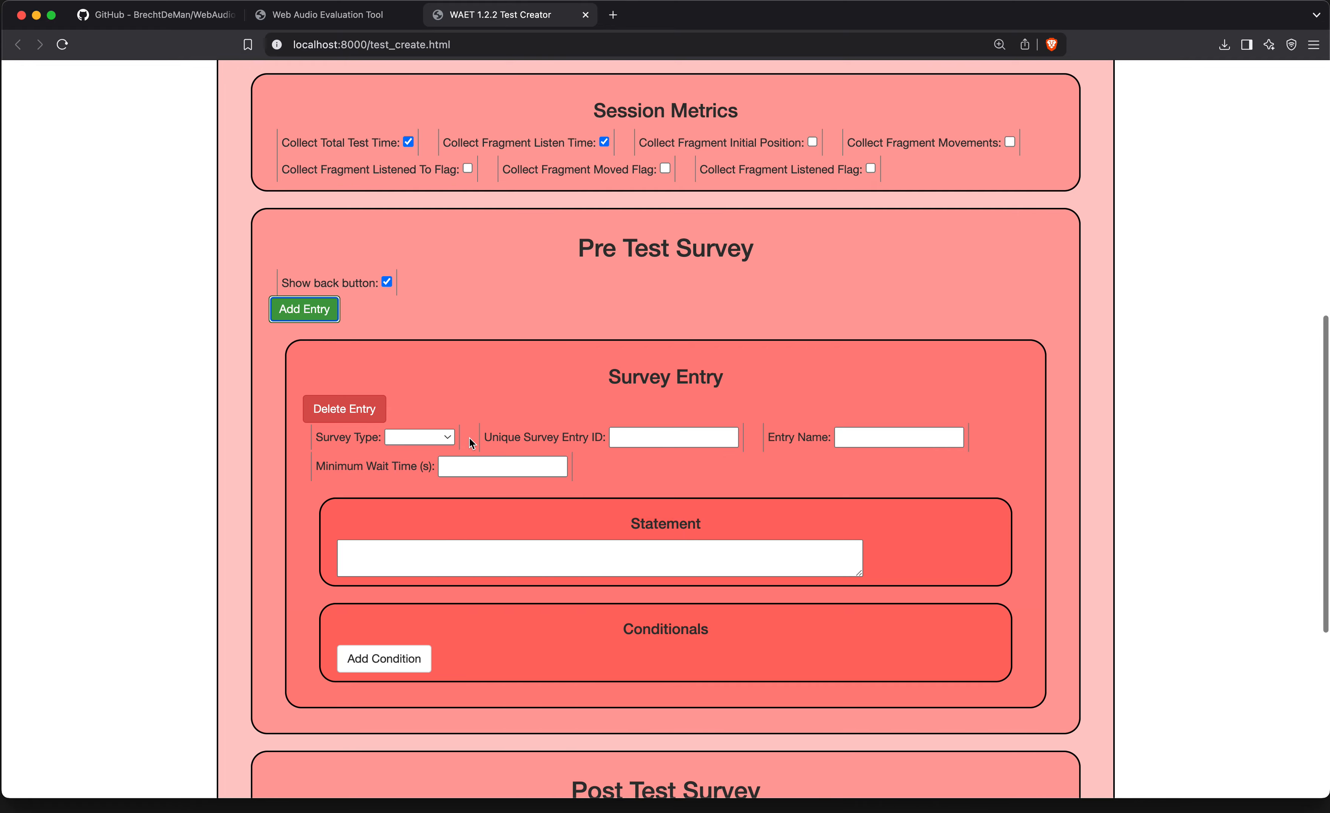
pyautogui.click(451, 436)
pyautogui.click(431, 463)
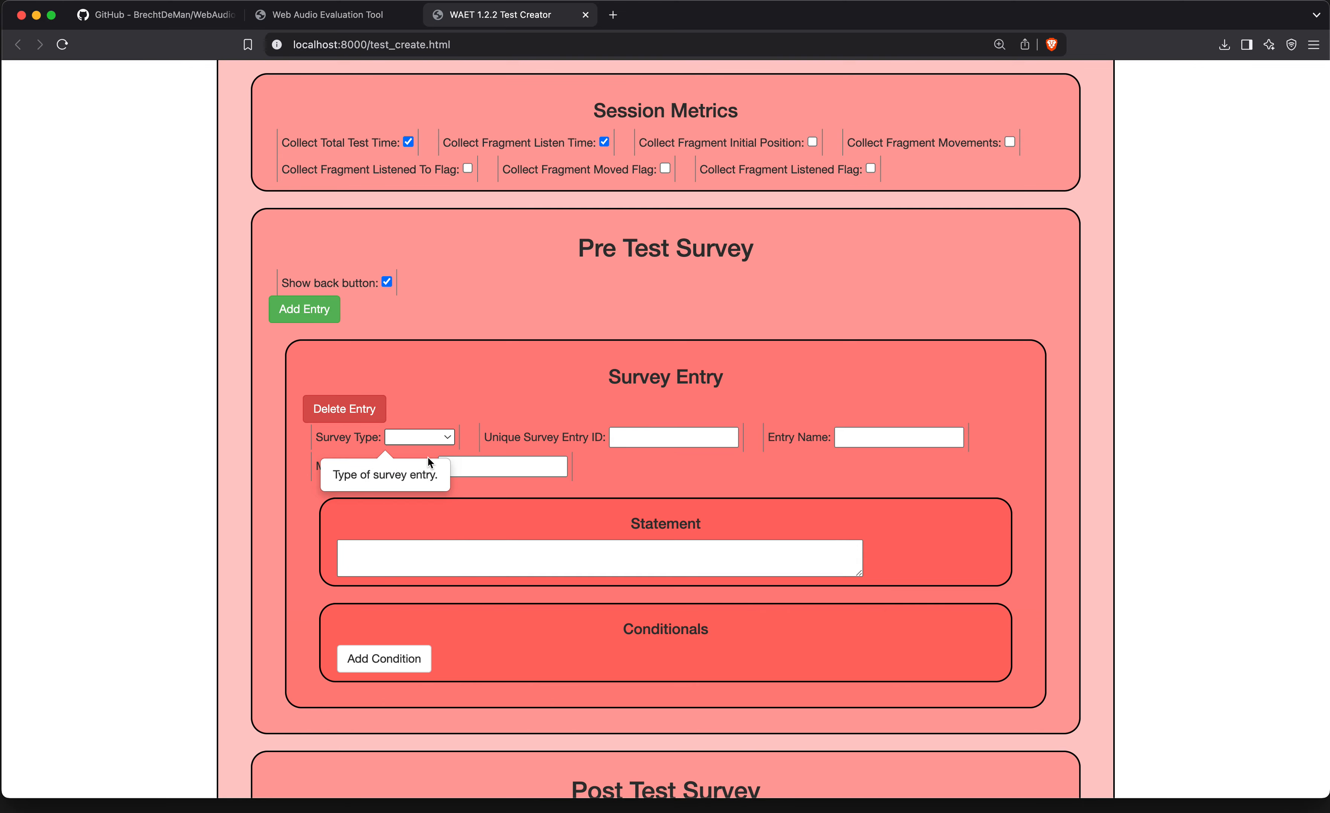
# Set both the unique ID and the name of the survey entry to "experience" and make it mandatory.
pyautogui.scroll(-1, 606, 377)
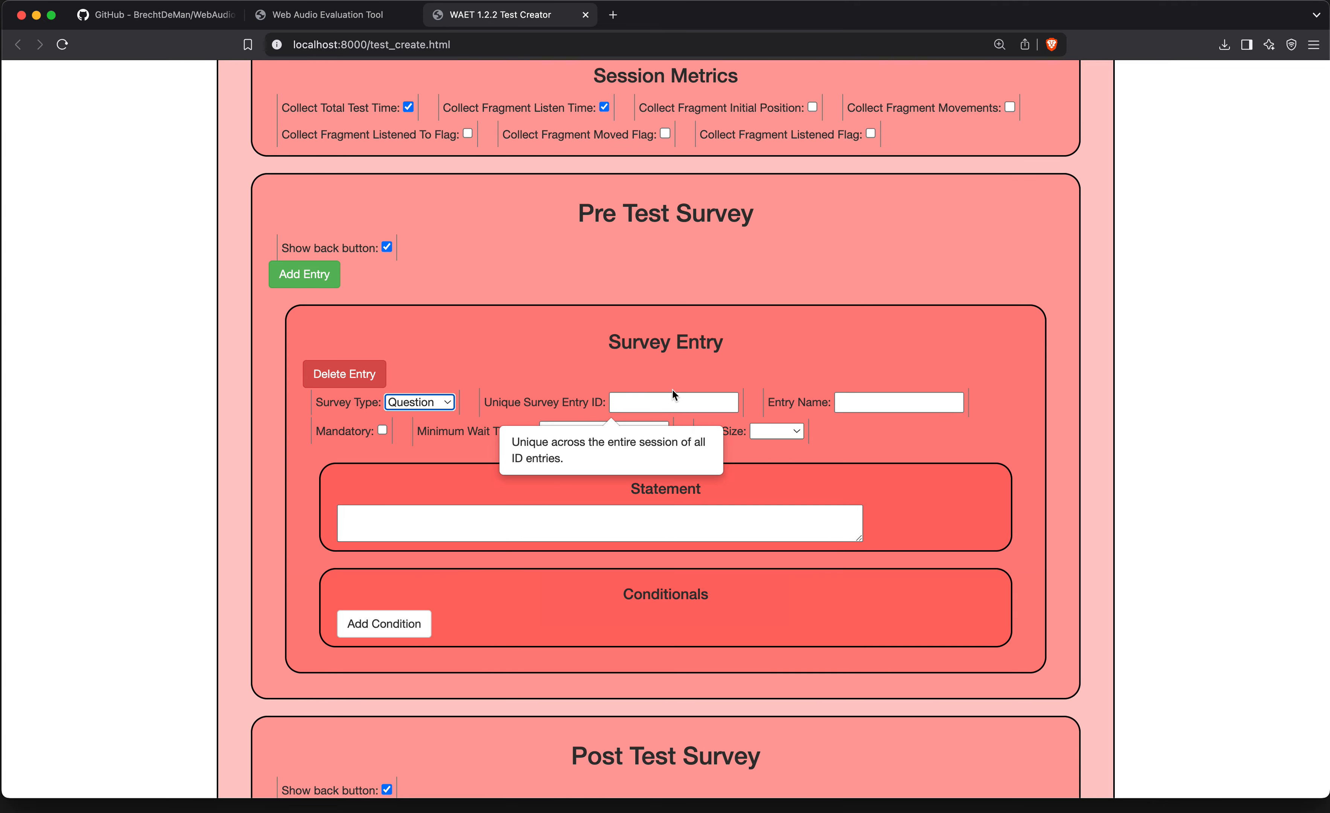
pyautogui.click(673, 404)
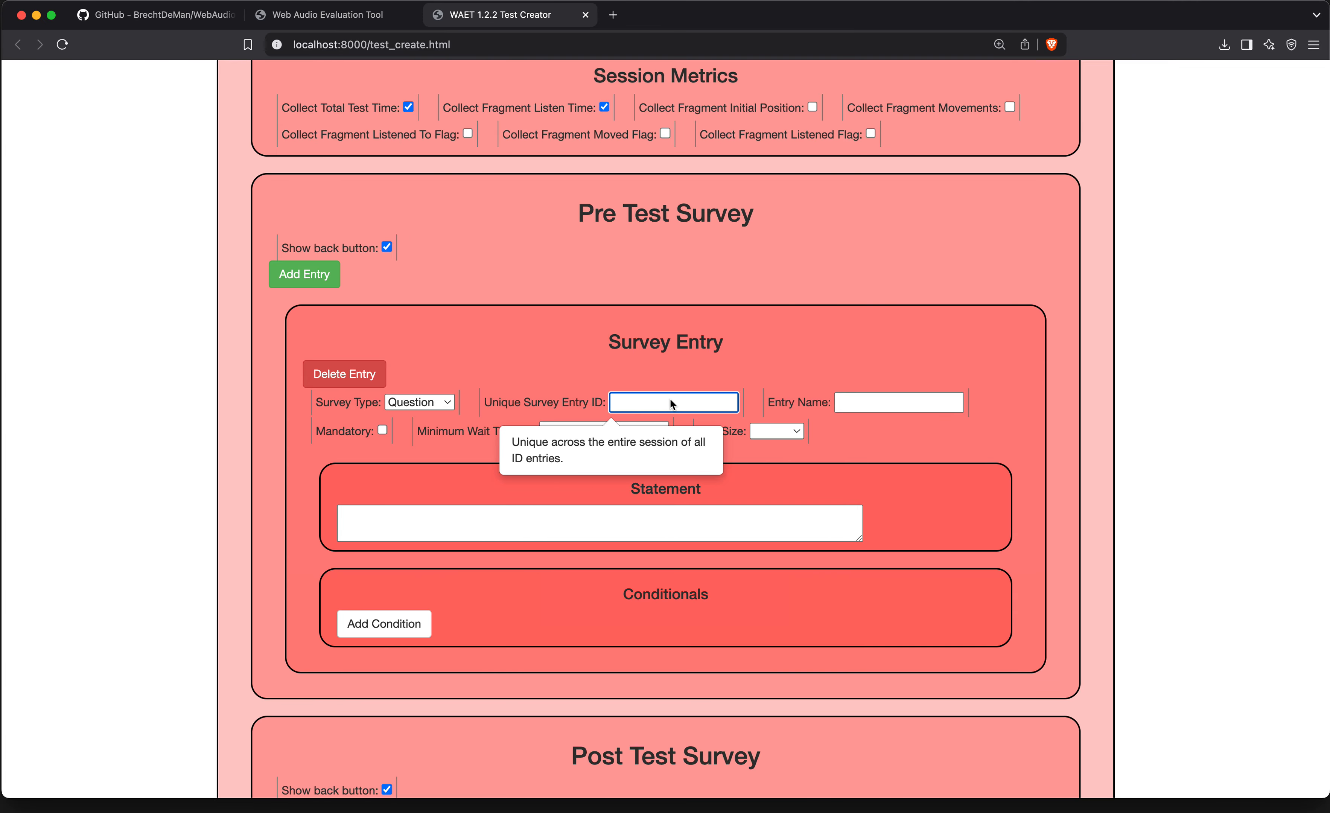
pyautogui.write('experience')
pyautogui.click(864, 400)
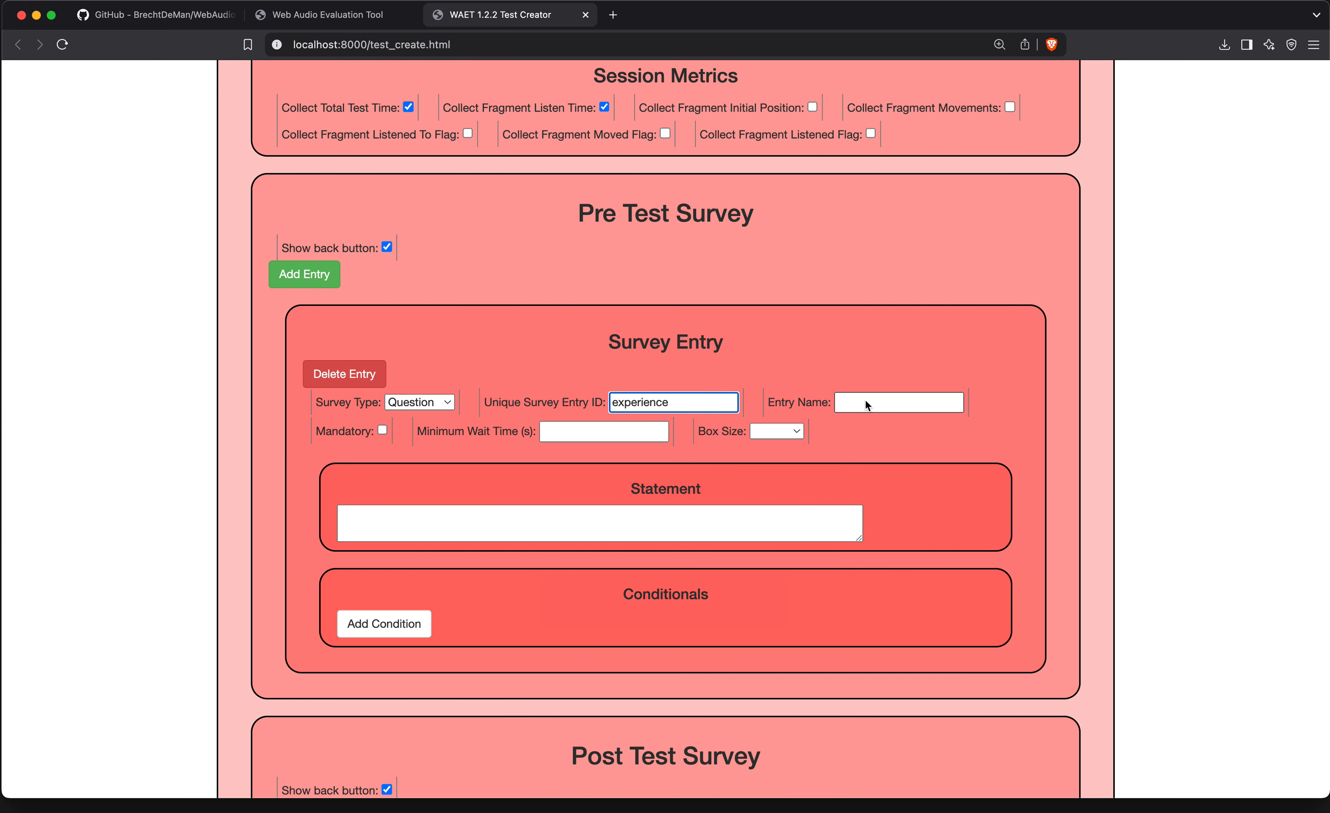
pyautogui.write('experience')
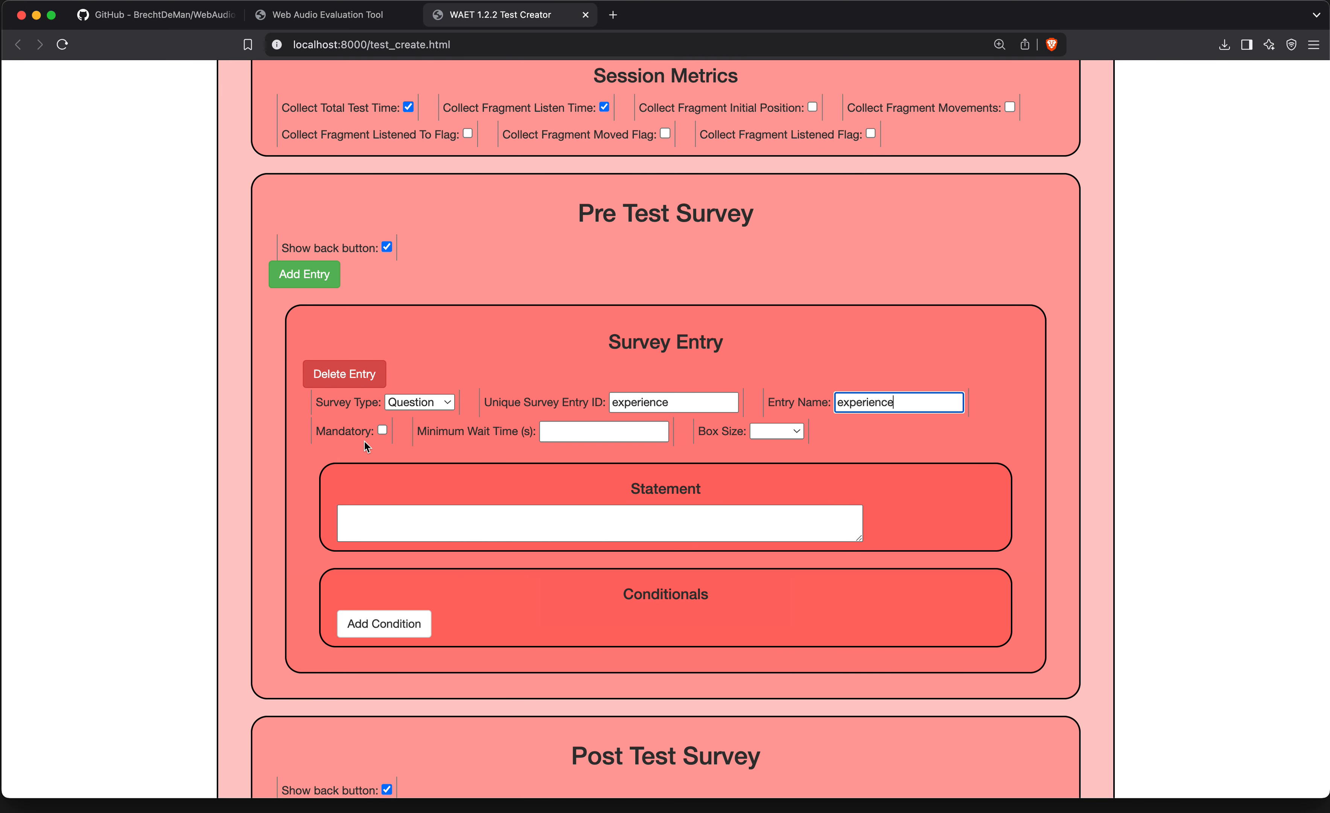
pyautogui.click(382, 429)
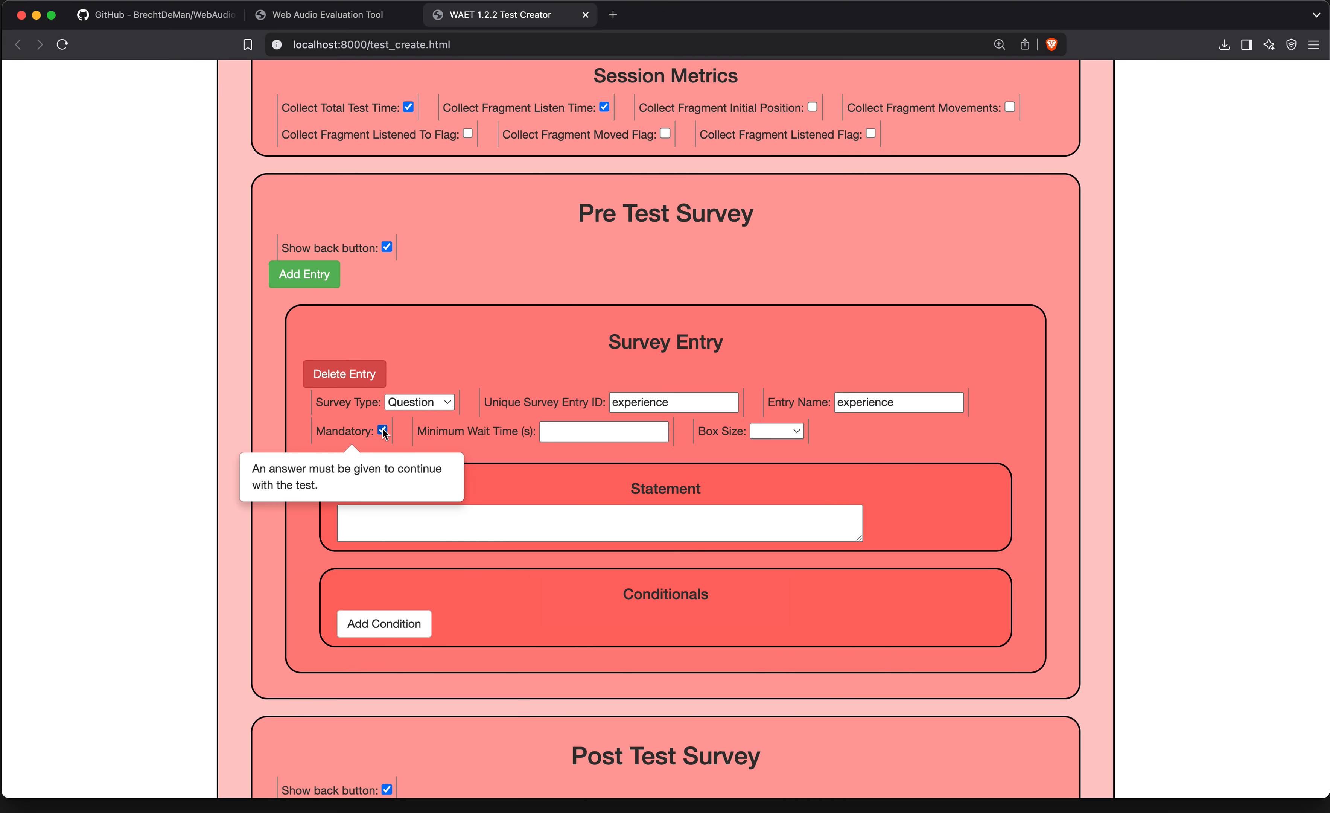
# Enter "How many years of listening experience do you have." as the survey entry's statement.
pyautogui.click(448, 514)
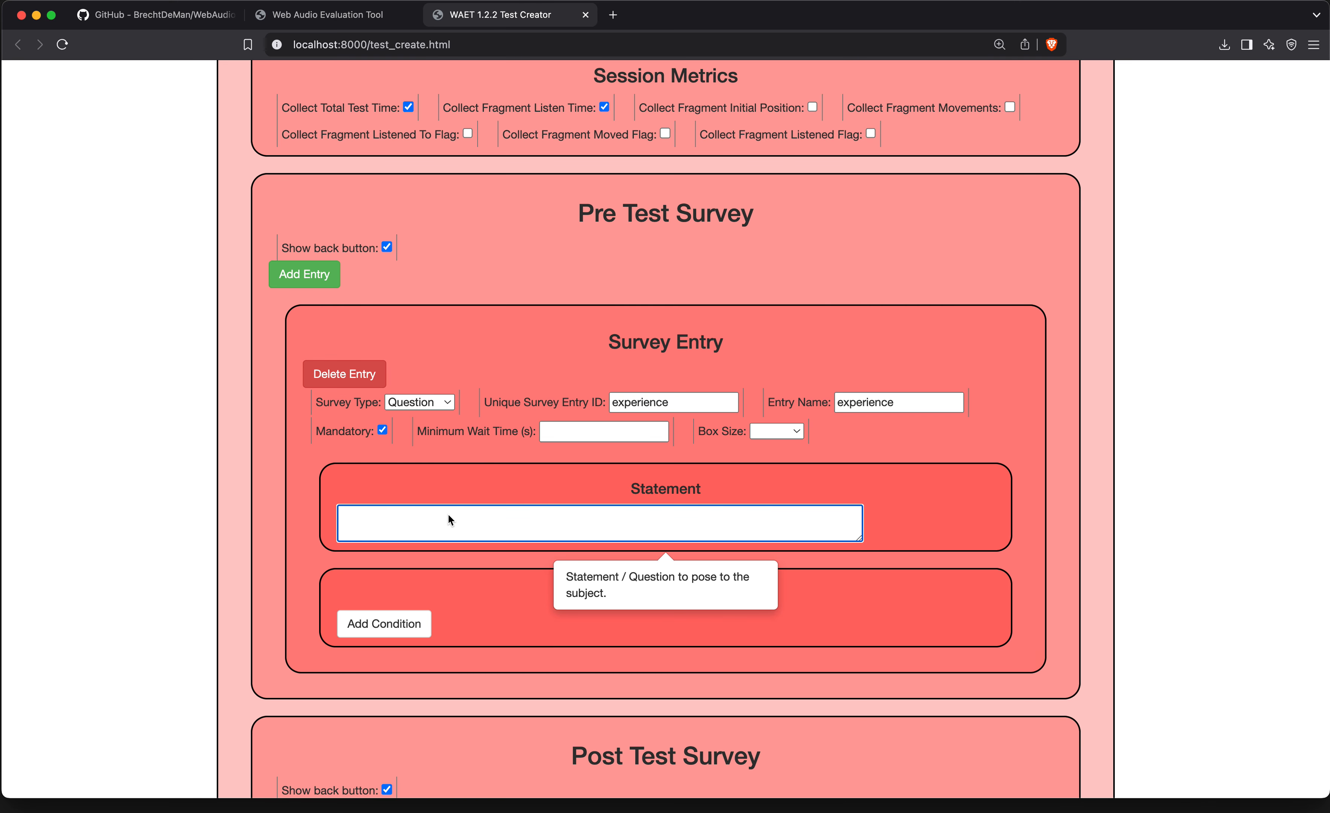
pyautogui.write('How many years of listening texperience d')
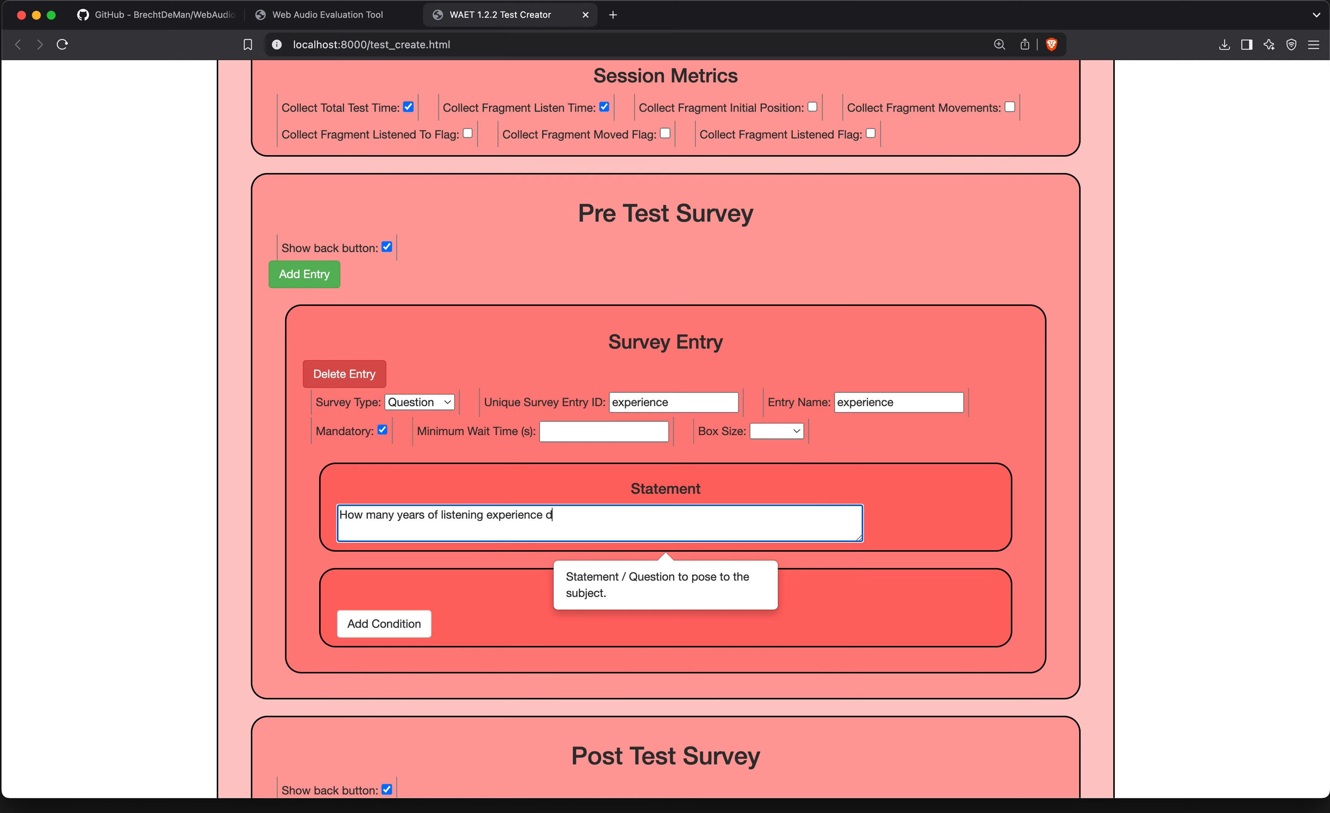
pyautogui.write('o you have .')
# Add a condition to the survey entry to view its options, and remove it again.
pyautogui.scroll(-1, 384, 339)
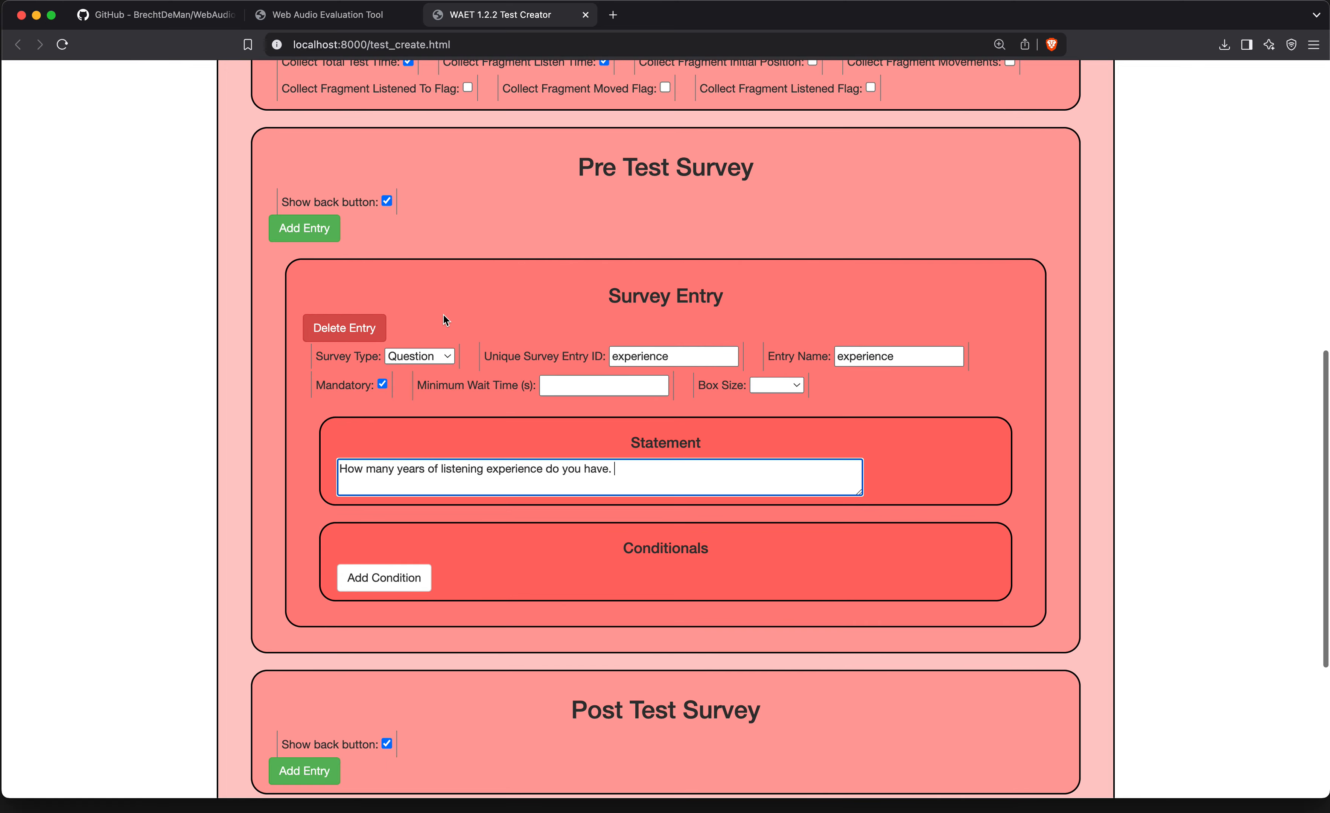
pyautogui.scroll(-1, 448, 307)
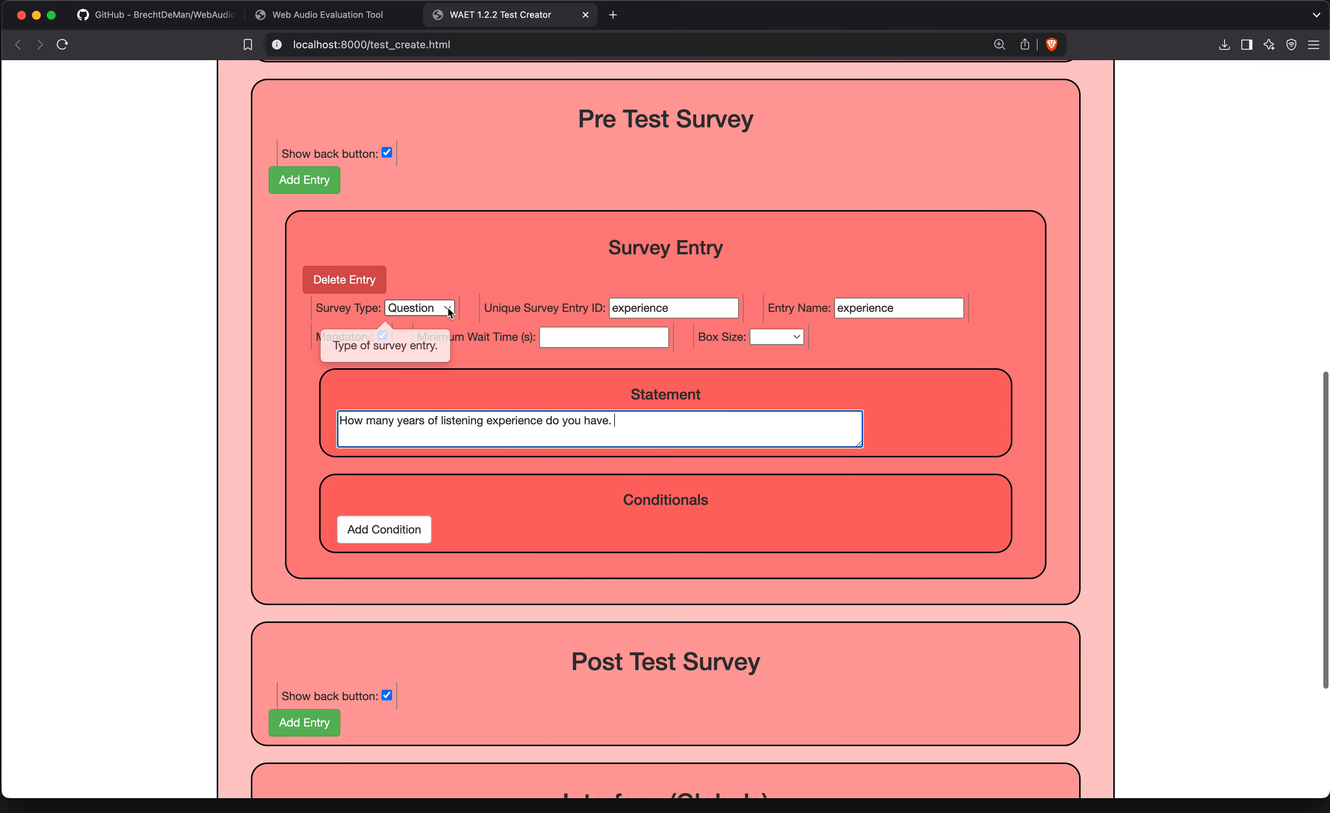
pyautogui.scroll(-1, 439, 483)
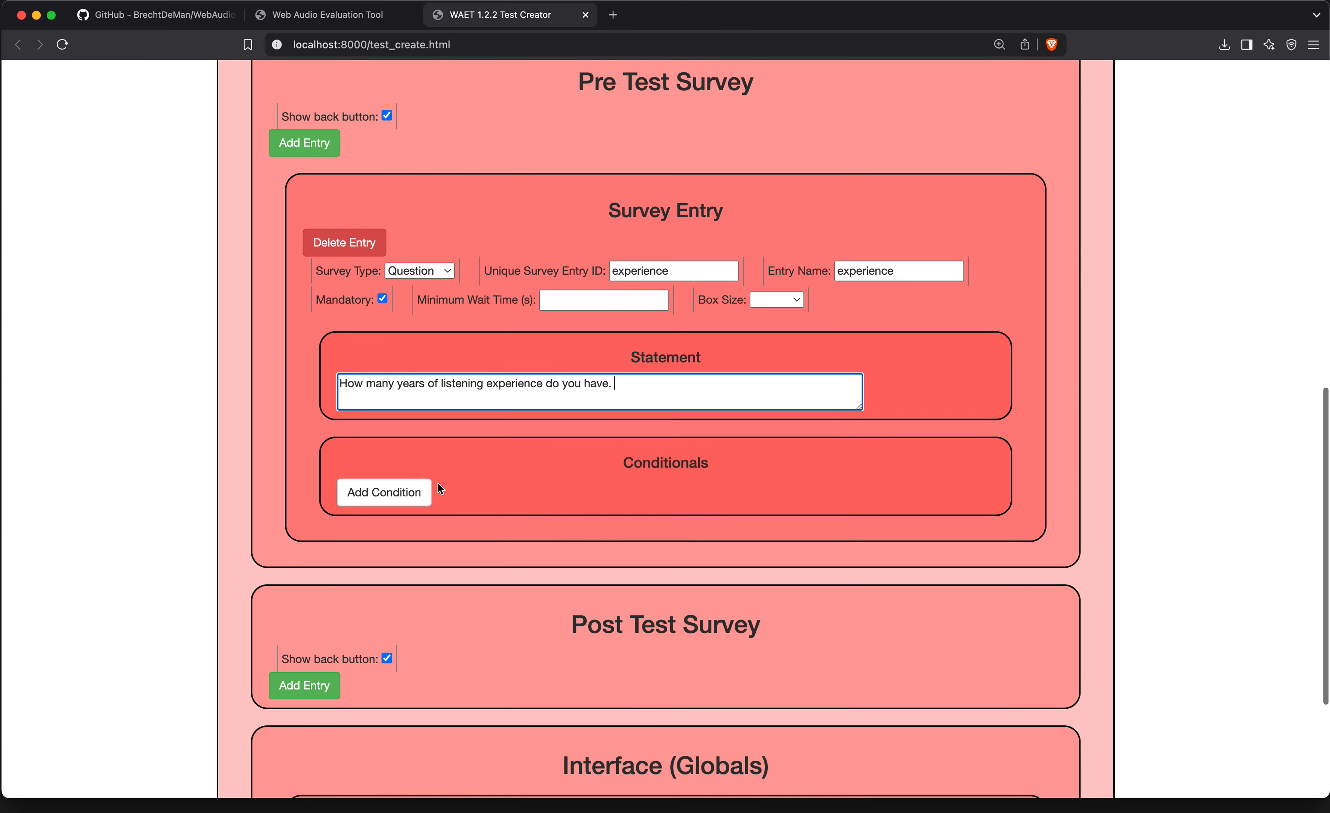
pyautogui.click(407, 495)
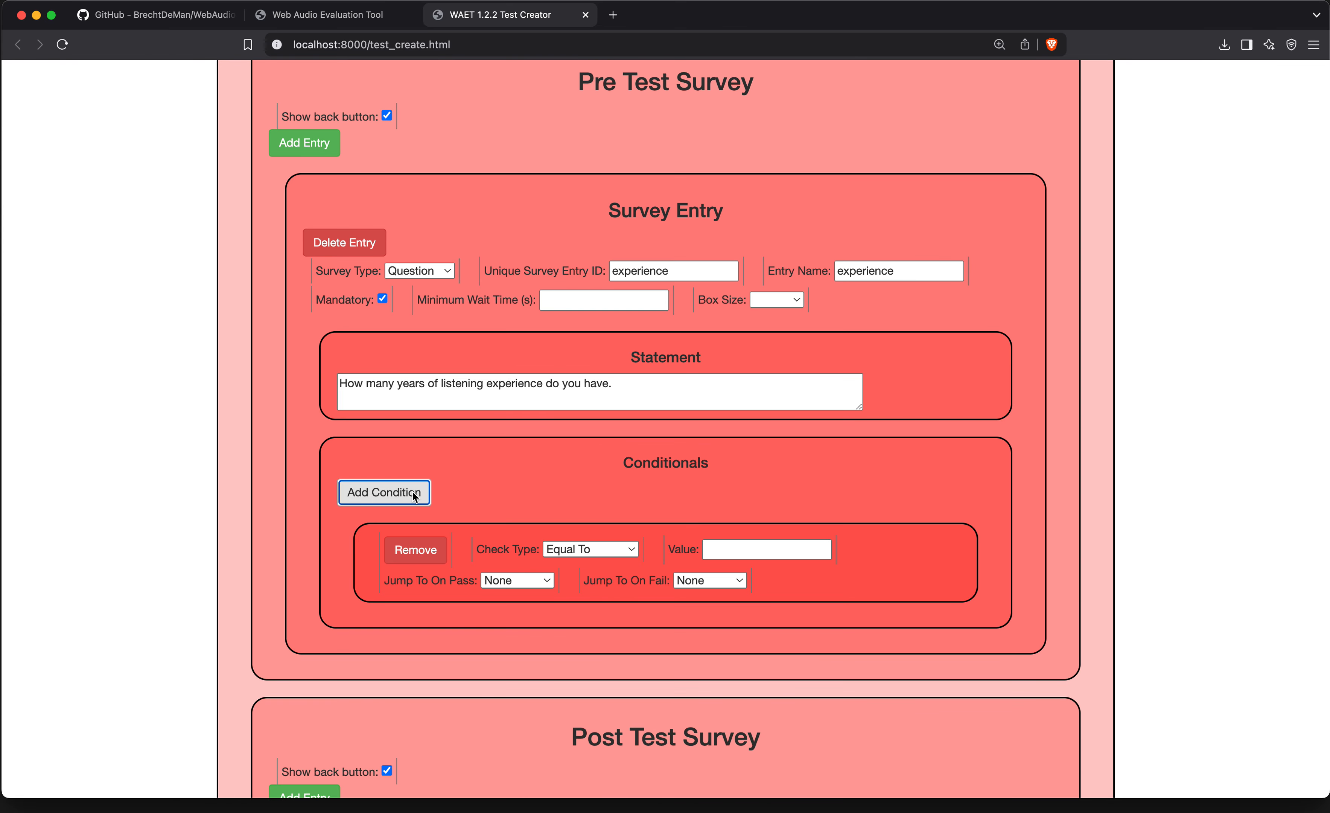
pyautogui.click(415, 550)
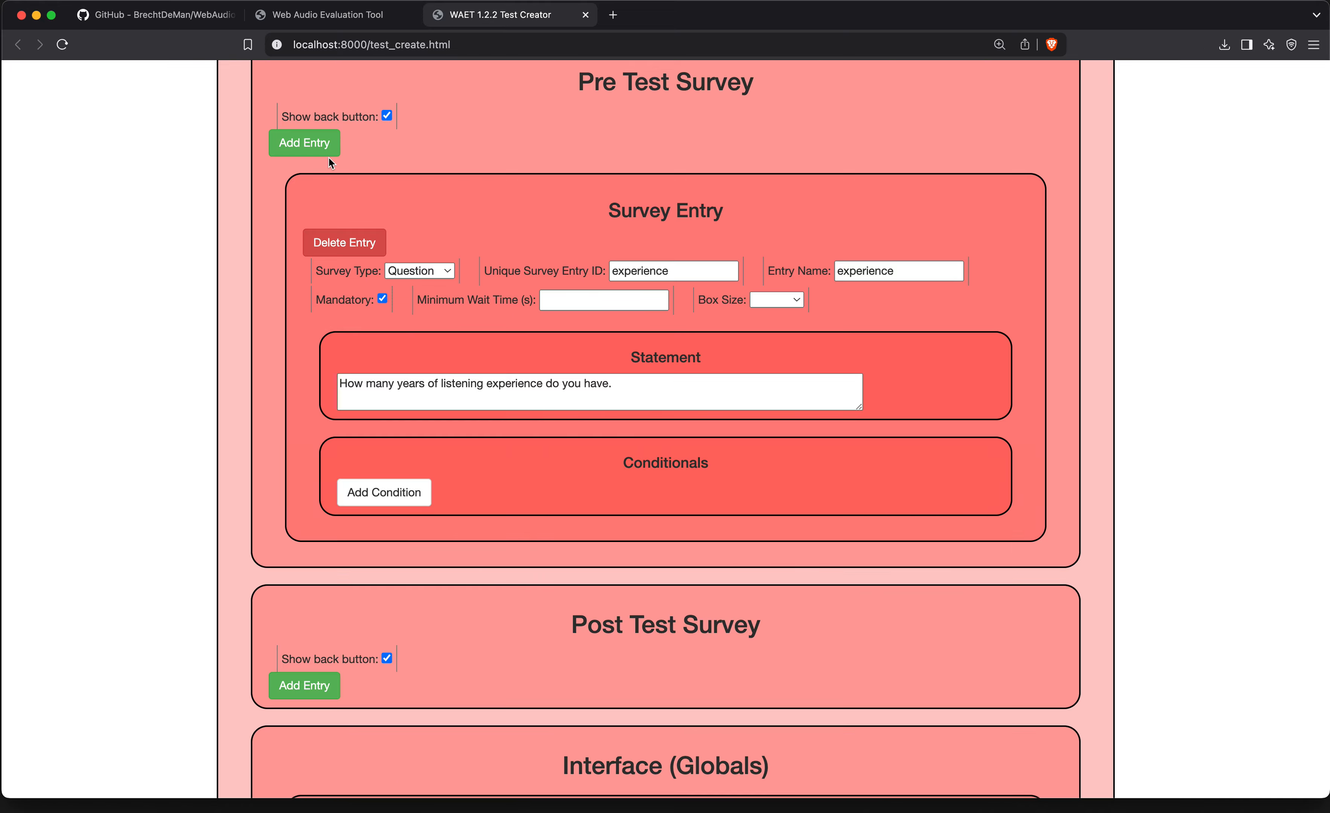
# Change the survey type of the "experience" entry to Number.
pyautogui.click(448, 271)
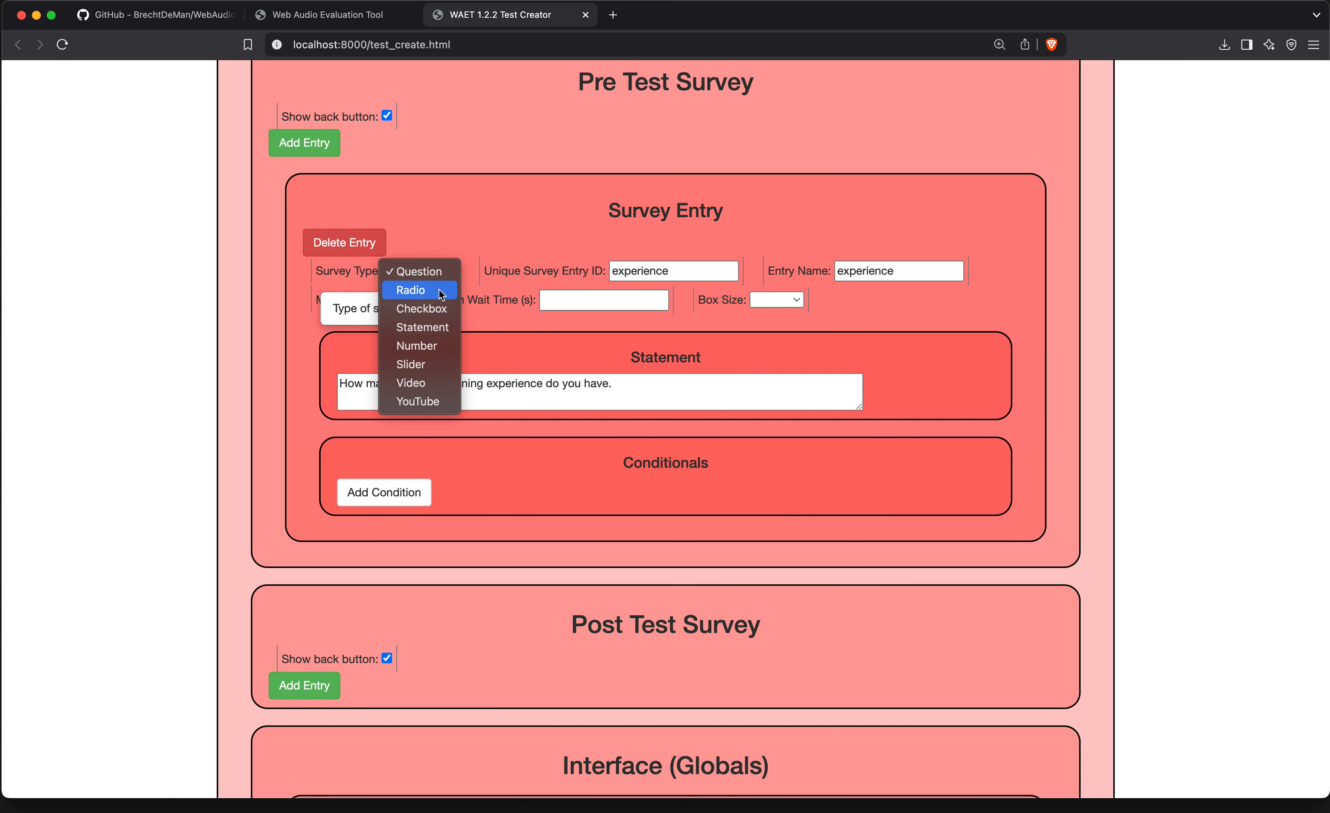
pyautogui.click(434, 345)
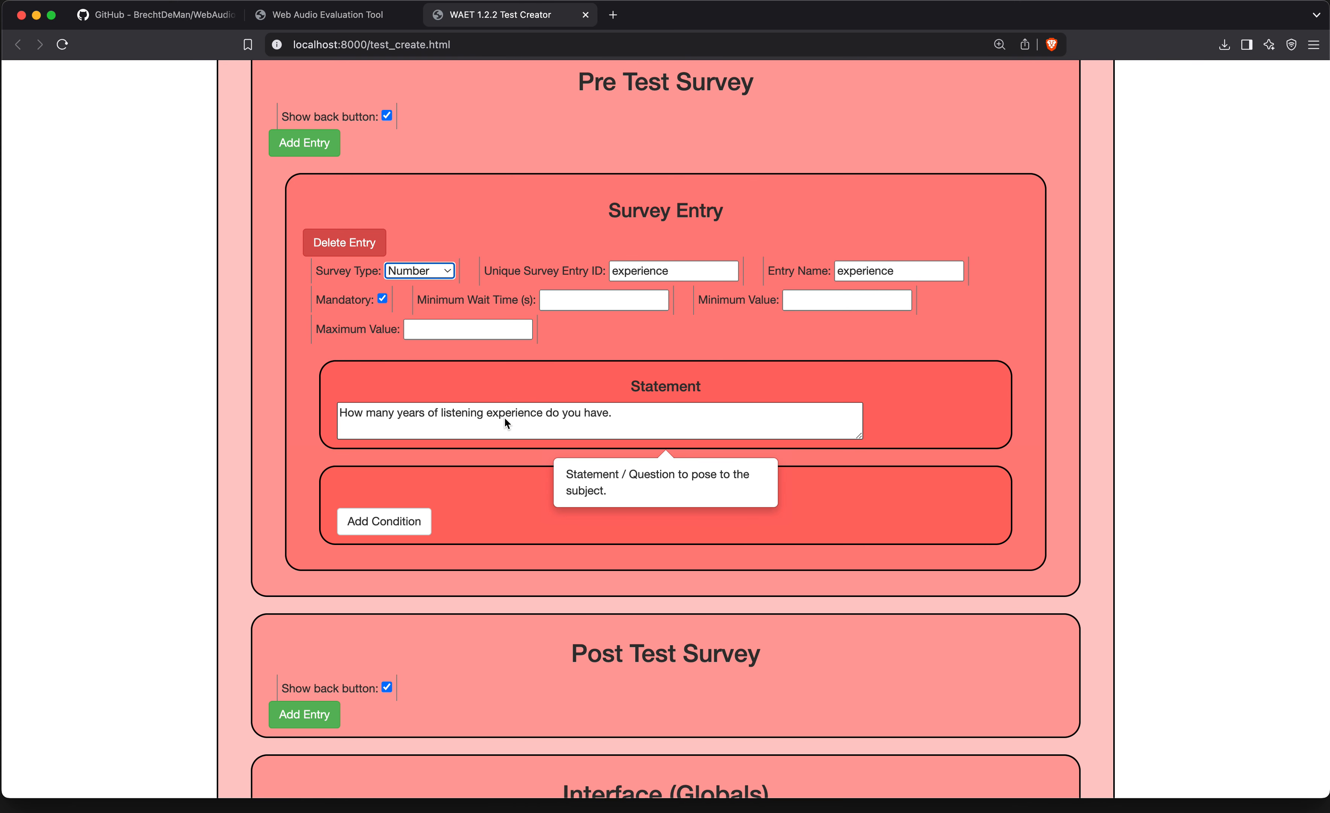
# Add a second entry to the Pre Test Survey and set its survey type to Statement.
pyautogui.scroll(-2, 505, 417)
pyautogui.scroll(2, 505, 418)
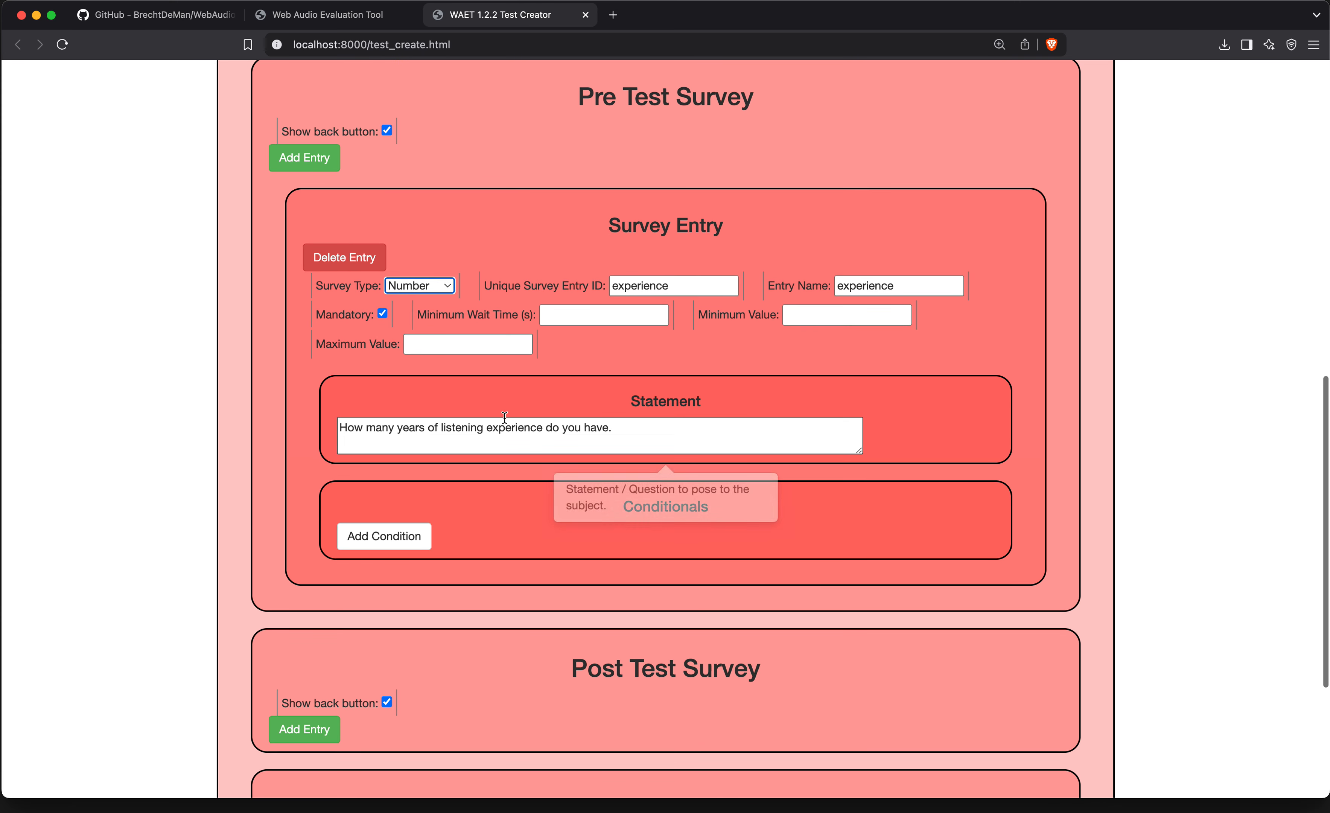
pyautogui.click(300, 160)
pyautogui.scroll(-5, 461, 503)
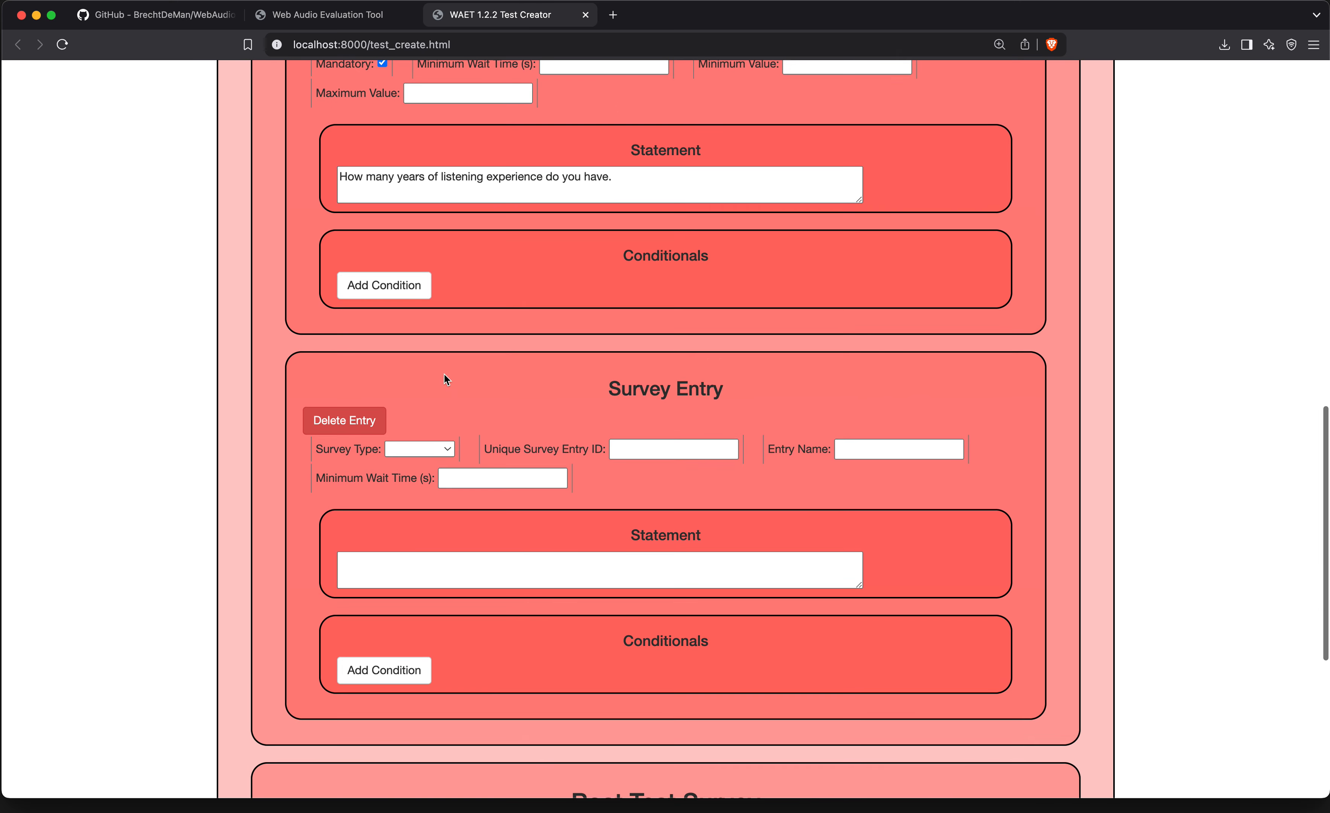
pyautogui.click(439, 447)
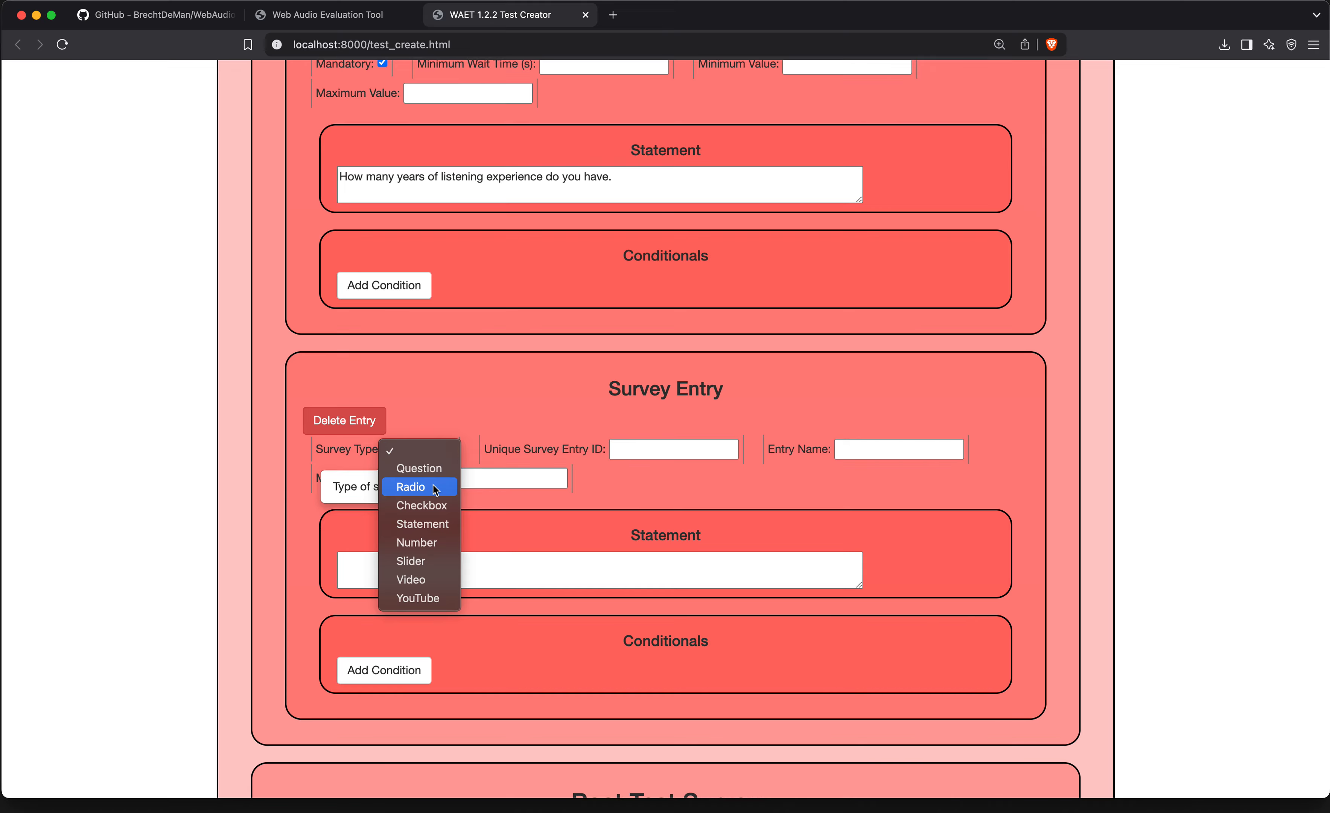
pyautogui.click(421, 524)
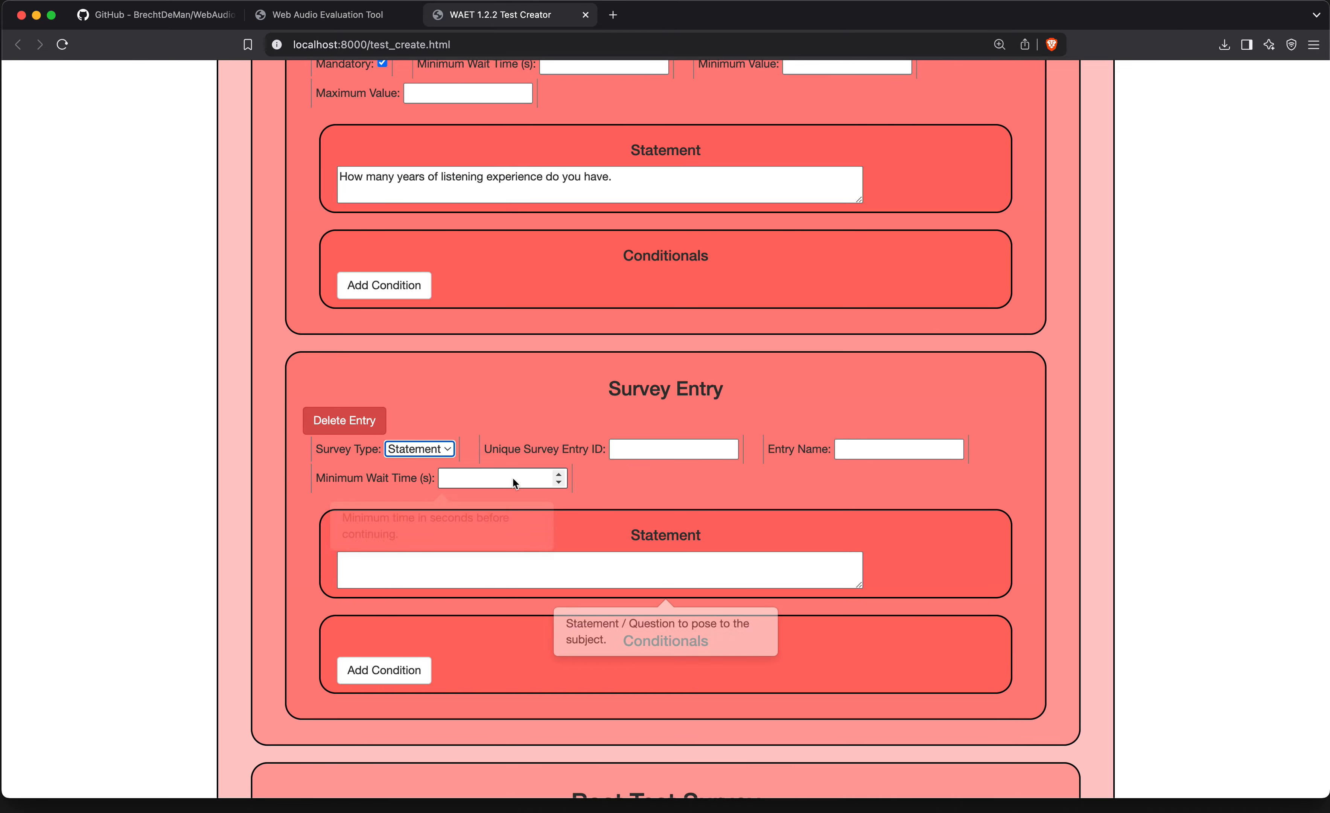
# Set both the unique ID and the entry name of the new survey entry to "instructions".
pyautogui.scroll(-2, 513, 365)
pyautogui.scroll(-2, 512, 365)
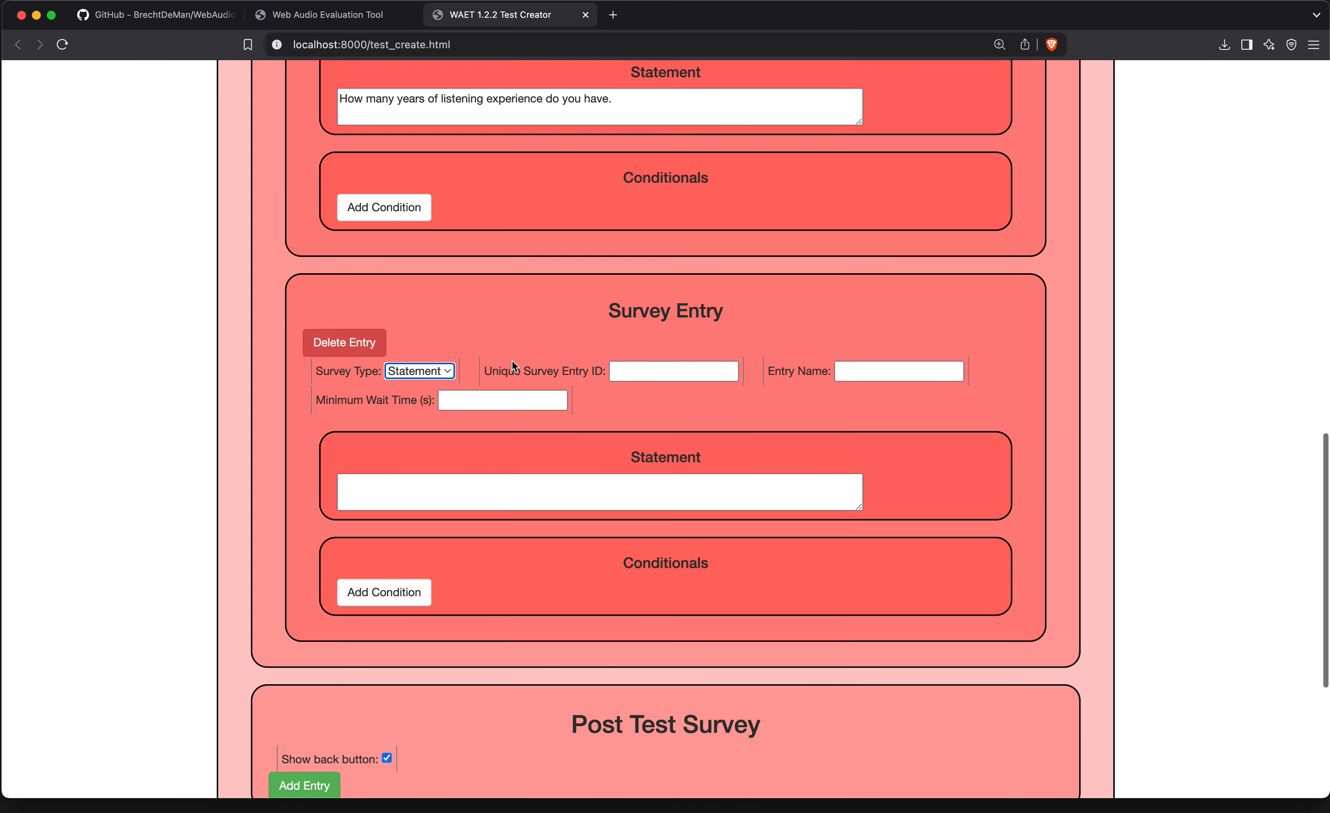
pyautogui.click(676, 371)
pyautogui.write('in')
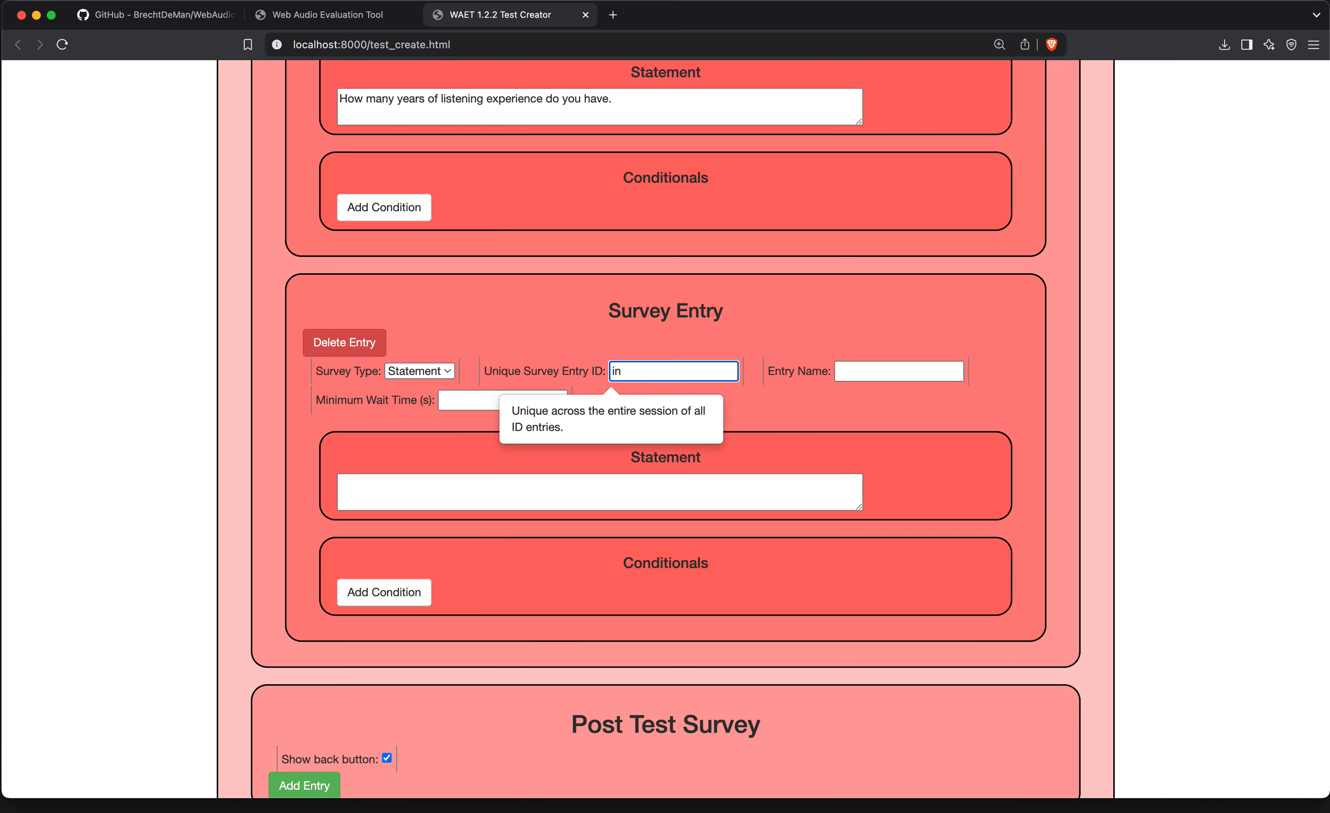
pyautogui.write('structions')
pyautogui.click(906, 360)
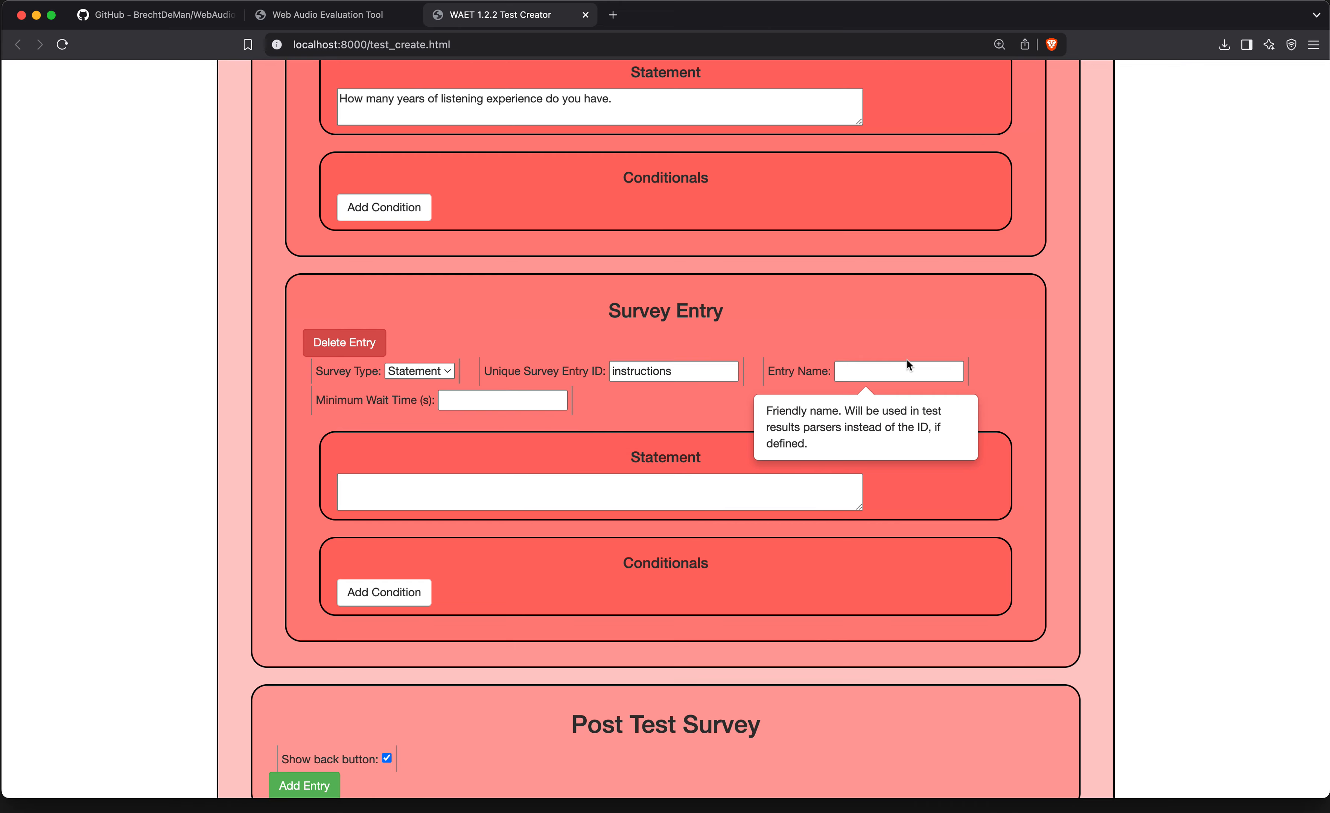
pyautogui.click(907, 359)
pyautogui.write('instructions')
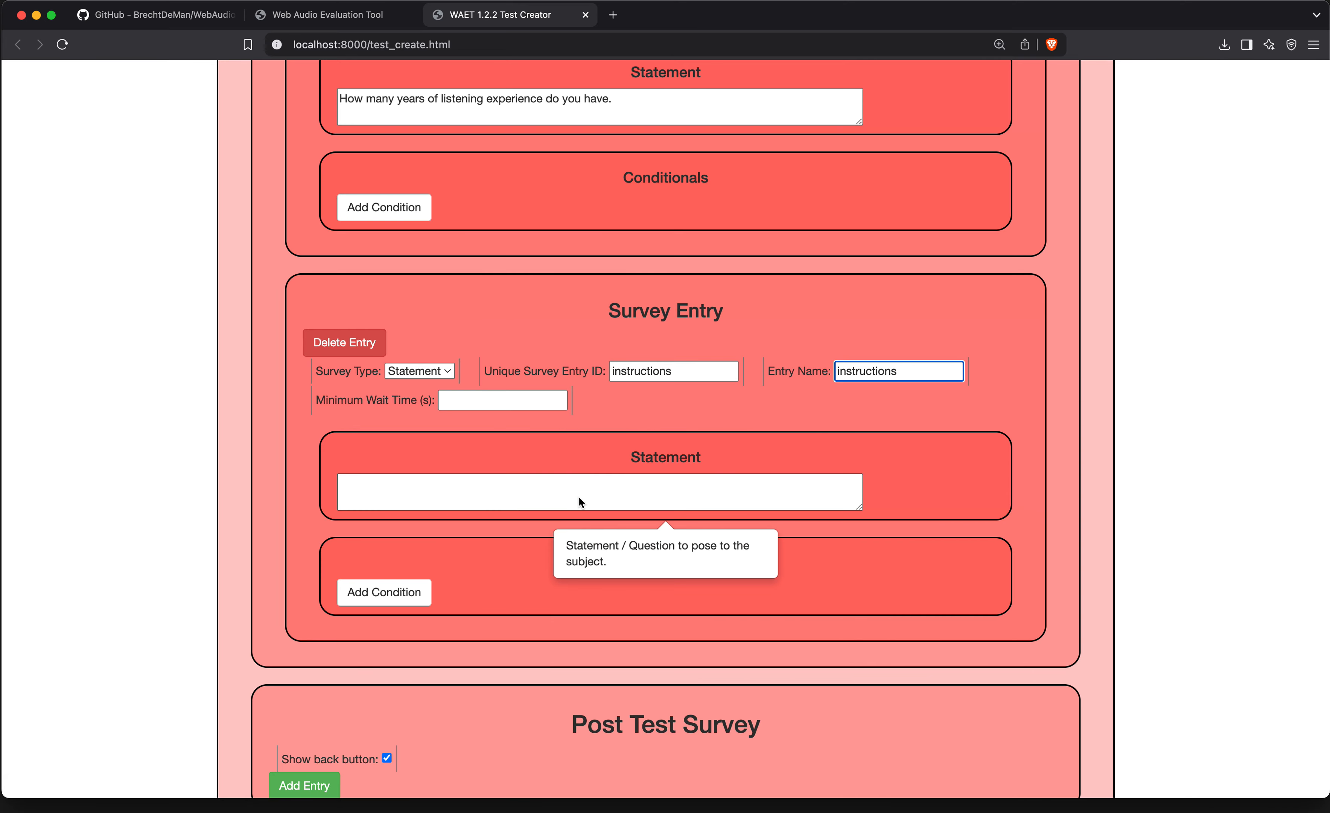
# Enter "please rate the audio samples based on your own preference." as the statement of the "instructions" entry.
pyautogui.click(580, 502)
pyautogui.write('please ')
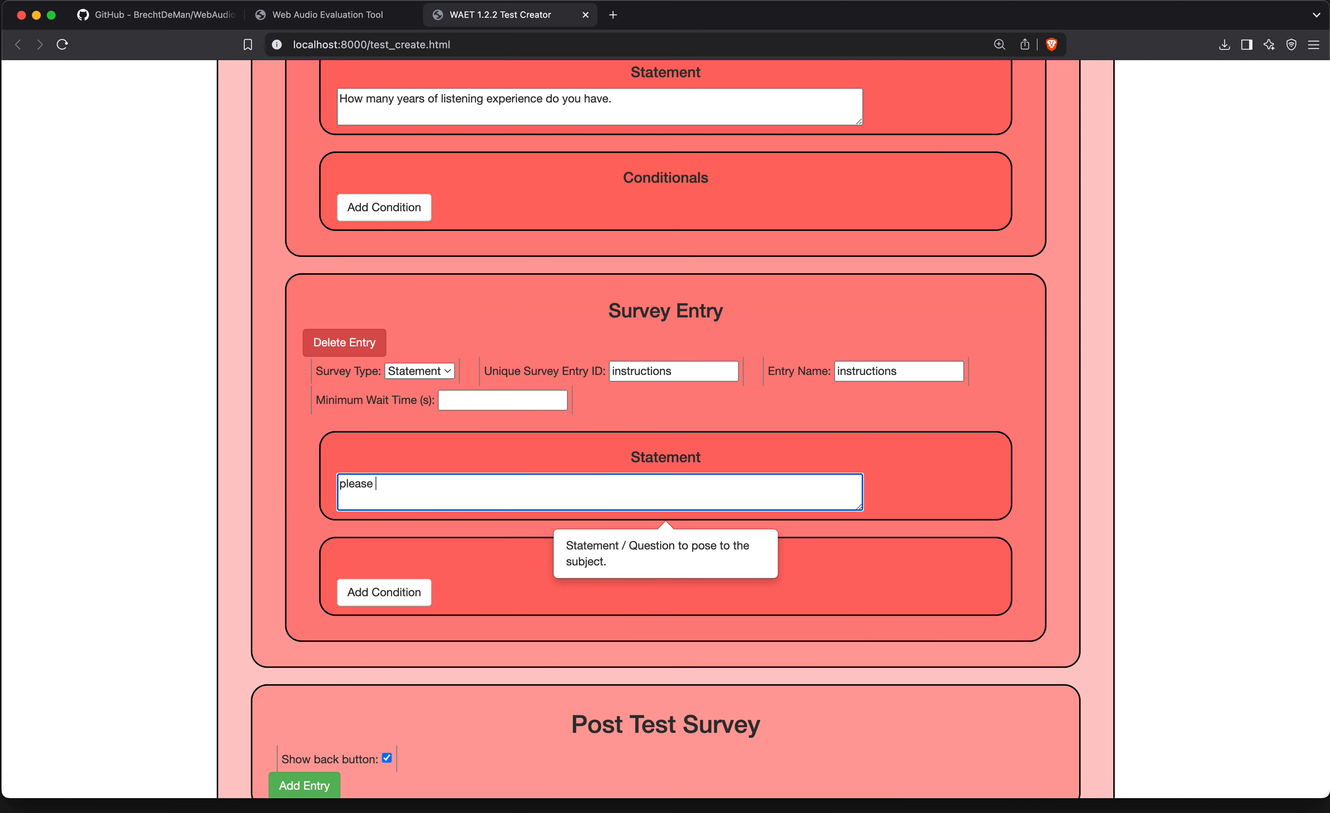
pyautogui.write('rate the audio samples based on y')
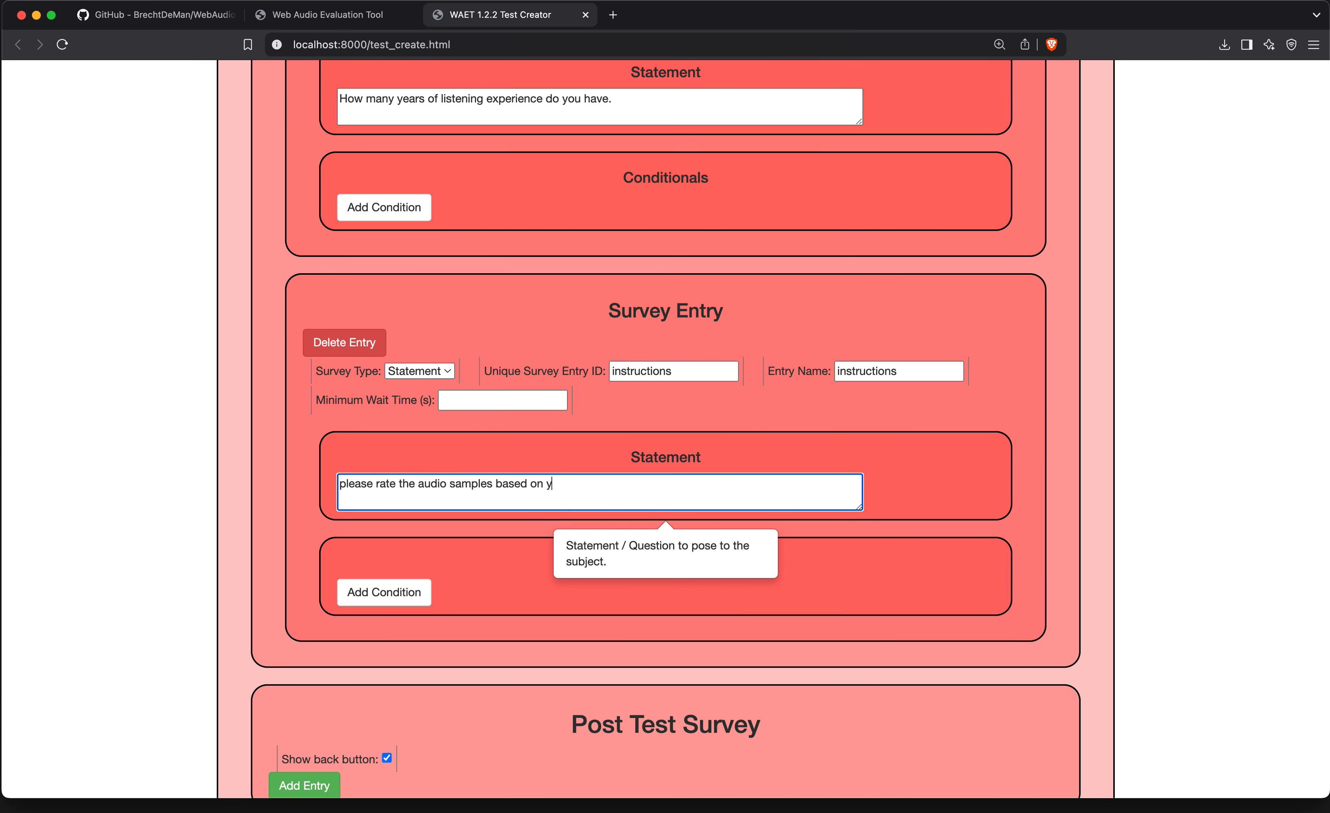
pyautogui.write('our own preference.')
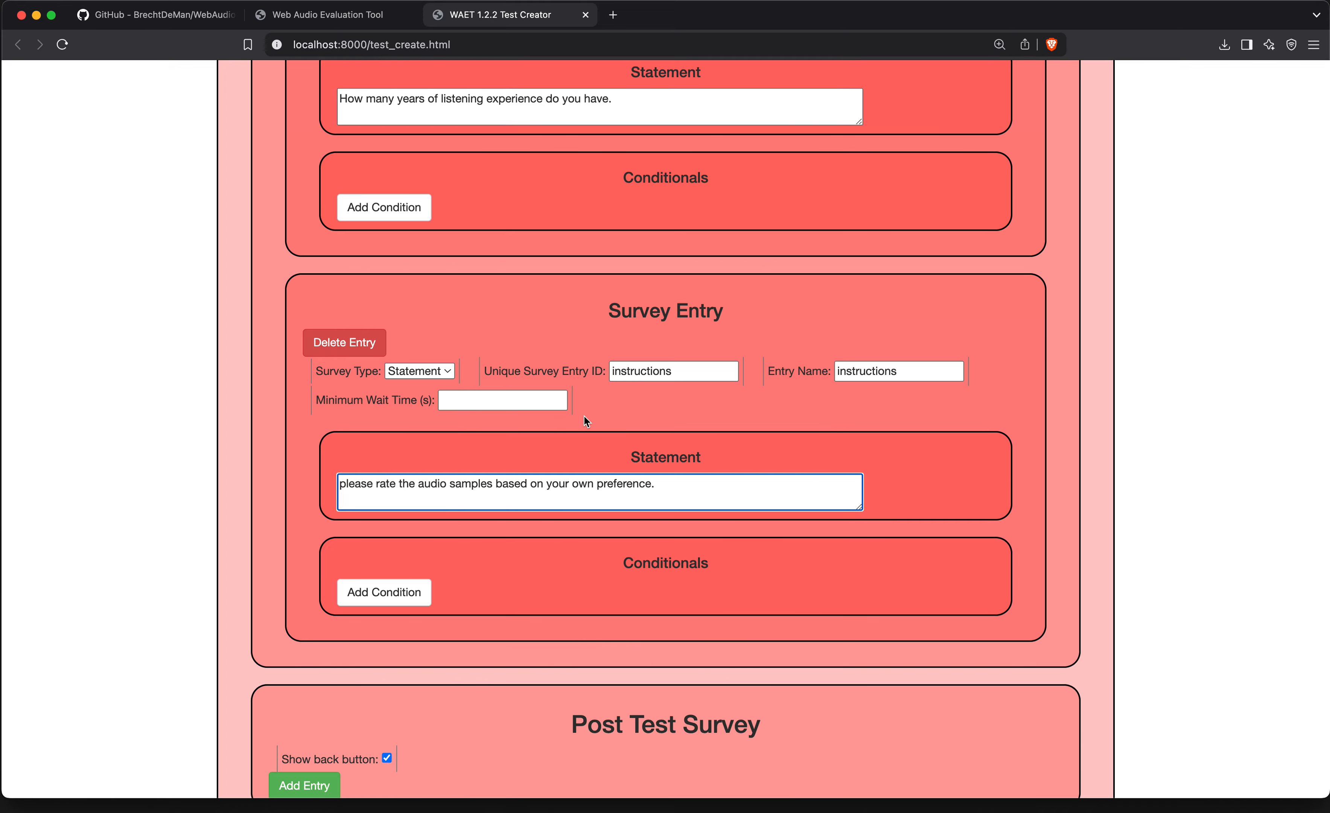
# Review both pre-test survey entries, the available survey types, and the Post Test Survey section.
pyautogui.scroll(-1, 584, 417)
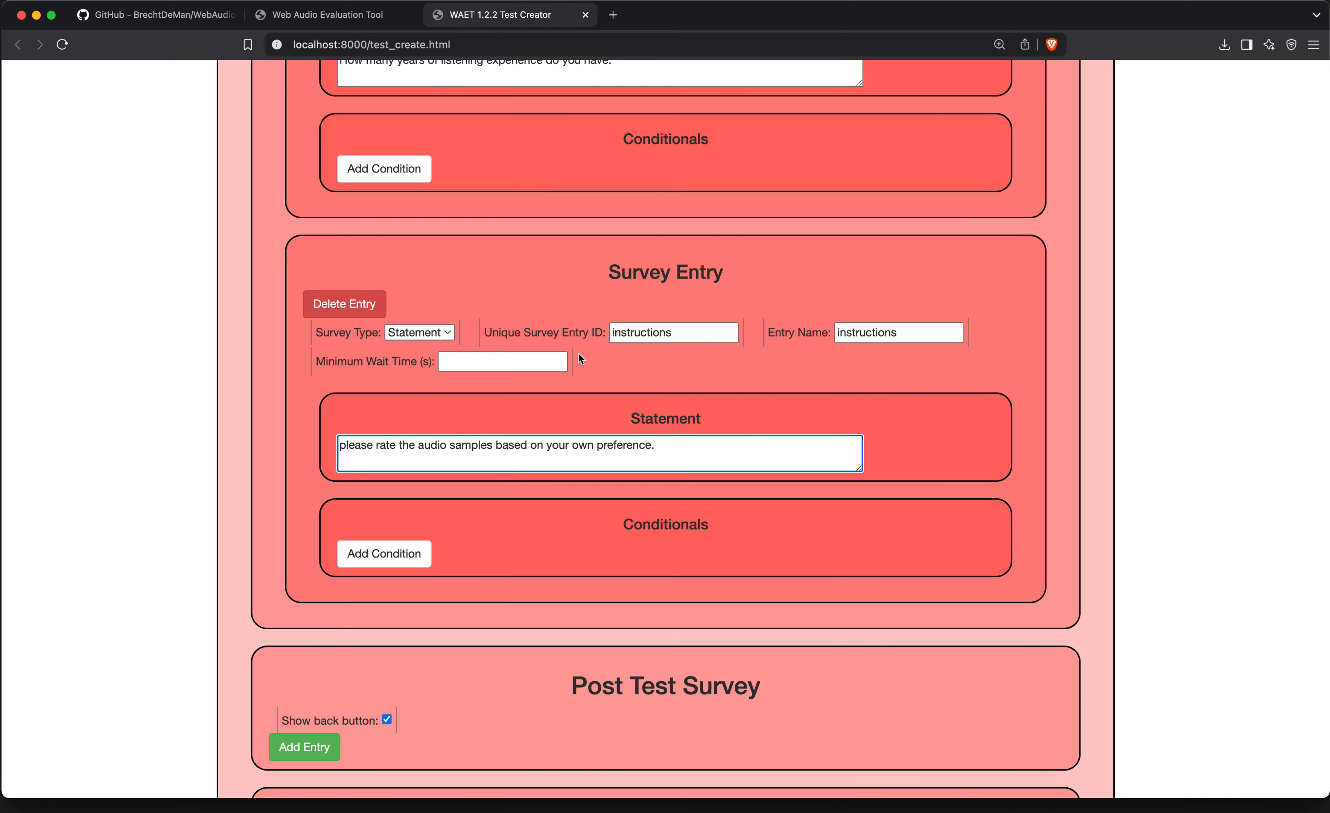
pyautogui.scroll(-2, 574, 347)
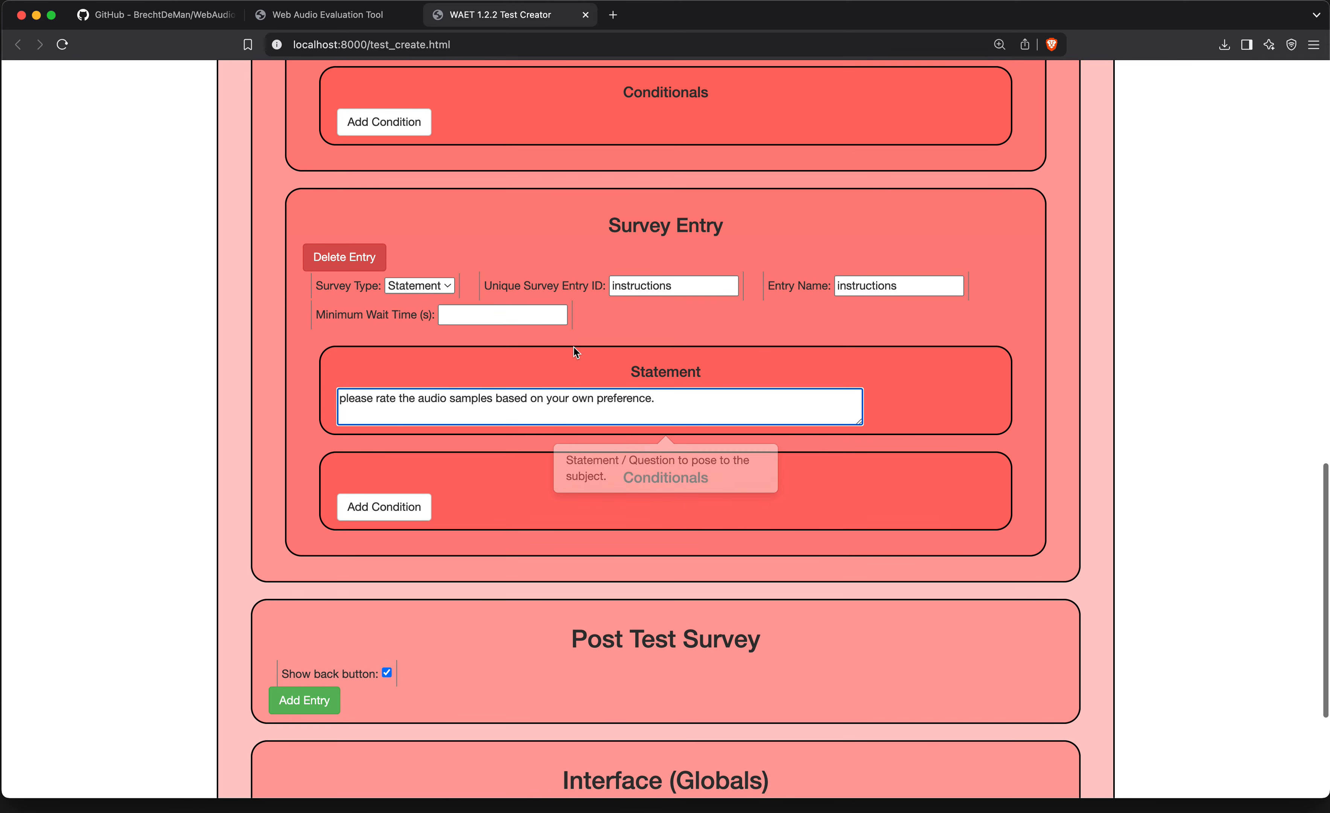
pyautogui.scroll(5, 462, 191)
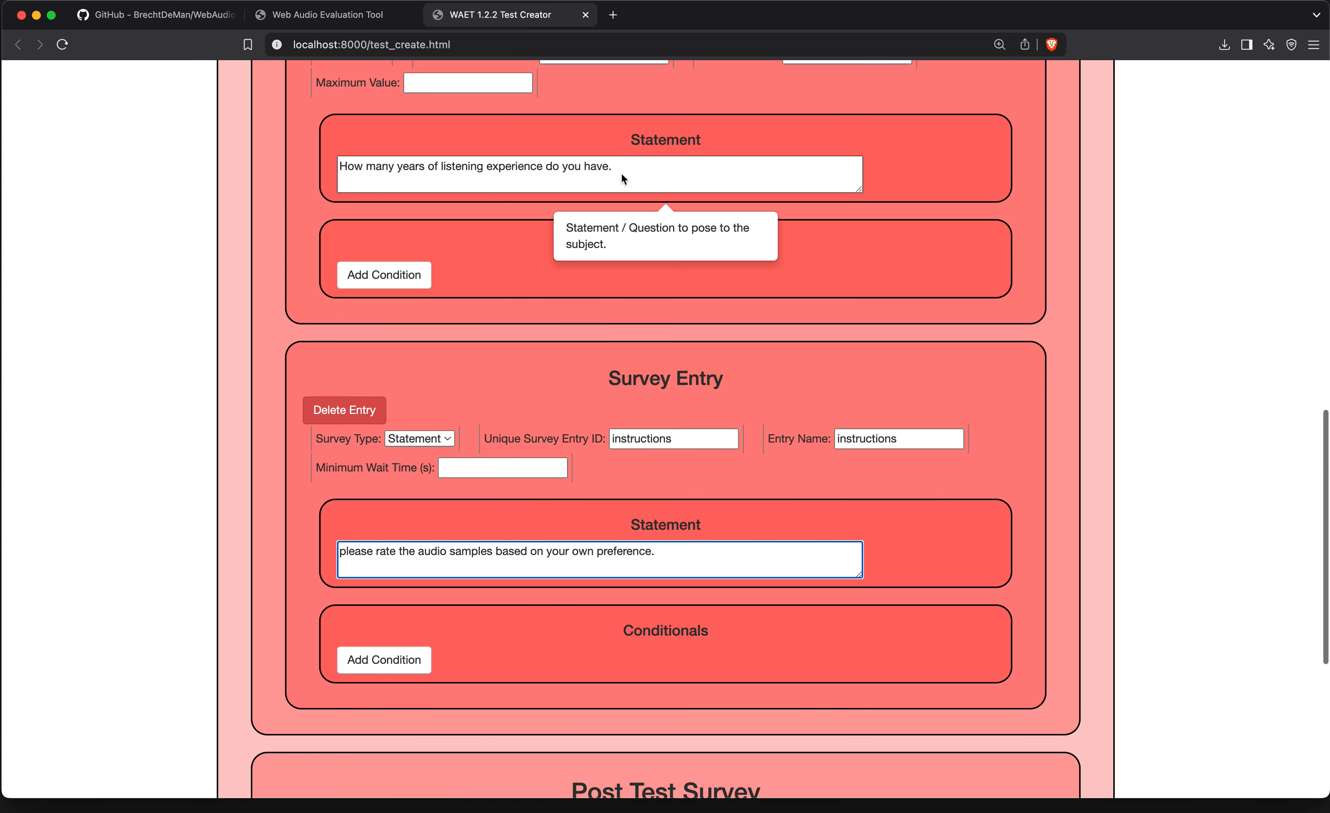
pyautogui.scroll(-4, 600, 312)
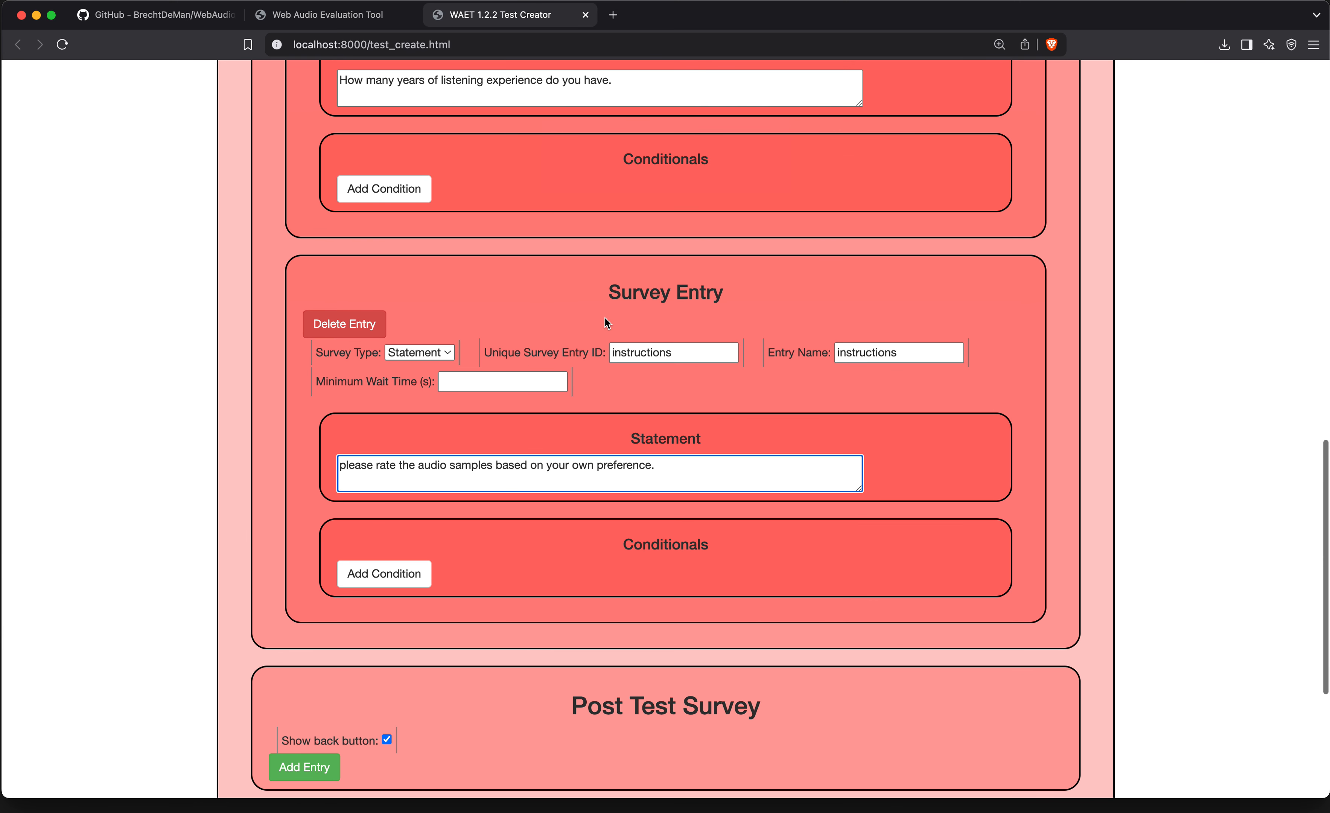
pyautogui.scroll(-2, 589, 426)
pyautogui.scroll(-4, 596, 381)
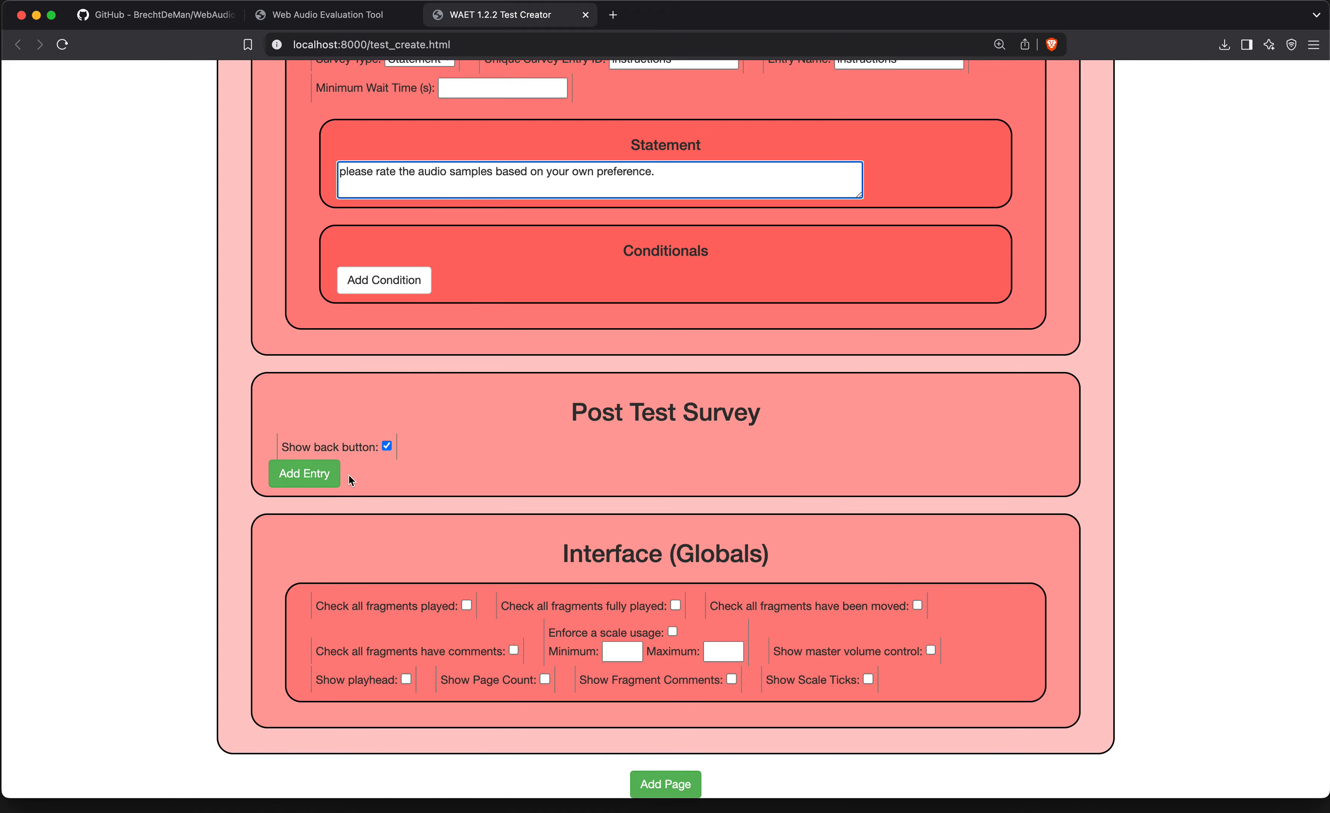
pyautogui.scroll(5, 380, 442)
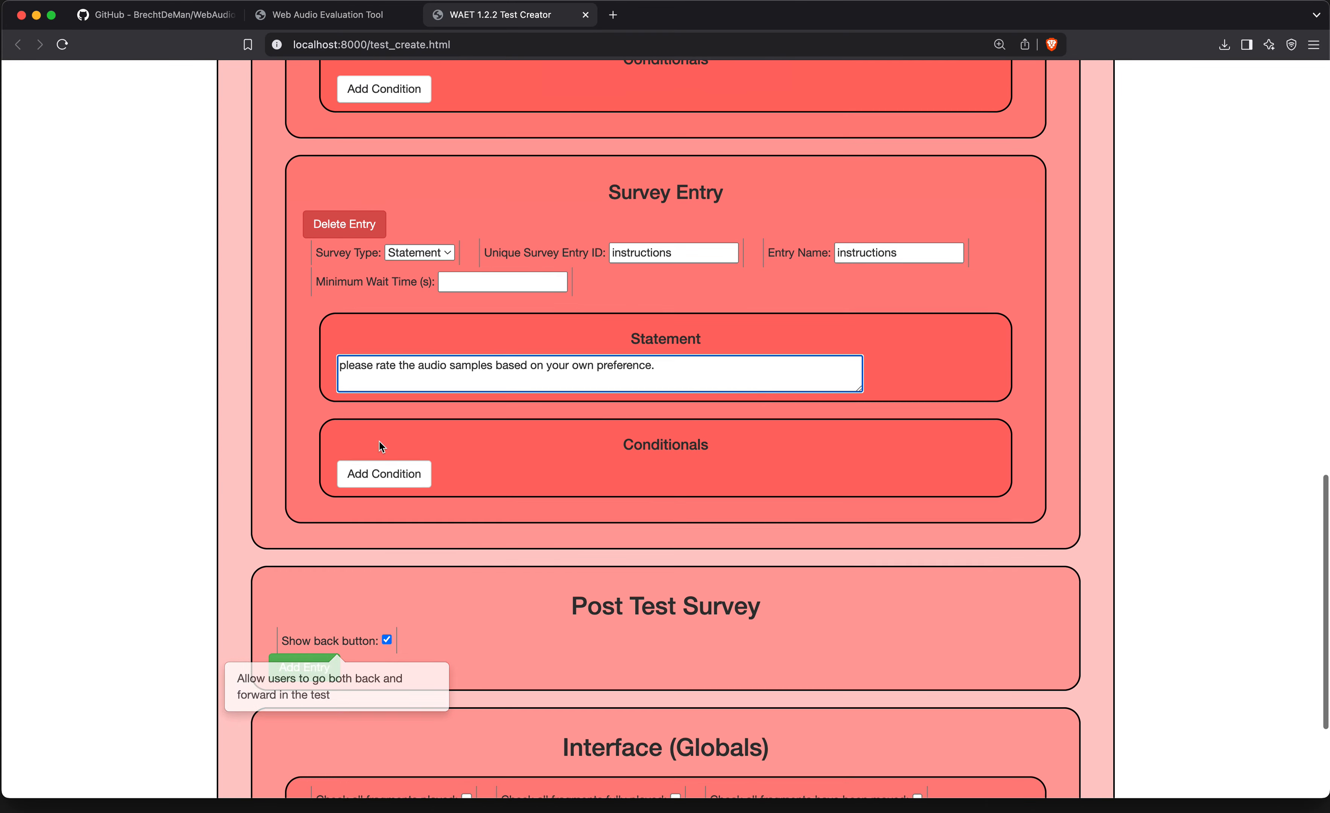
pyautogui.click(446, 299)
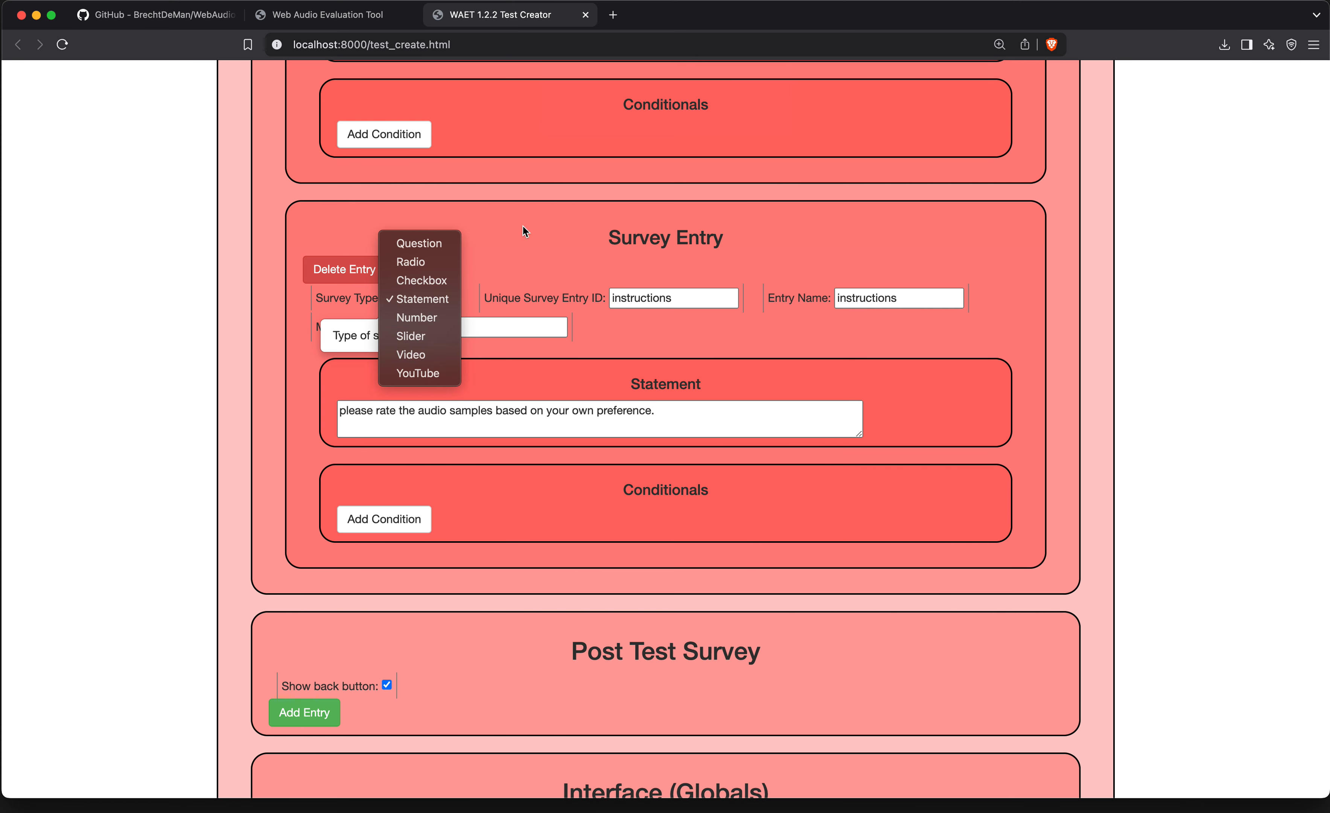
pyautogui.click(554, 283)
pyautogui.scroll(7, 554, 283)
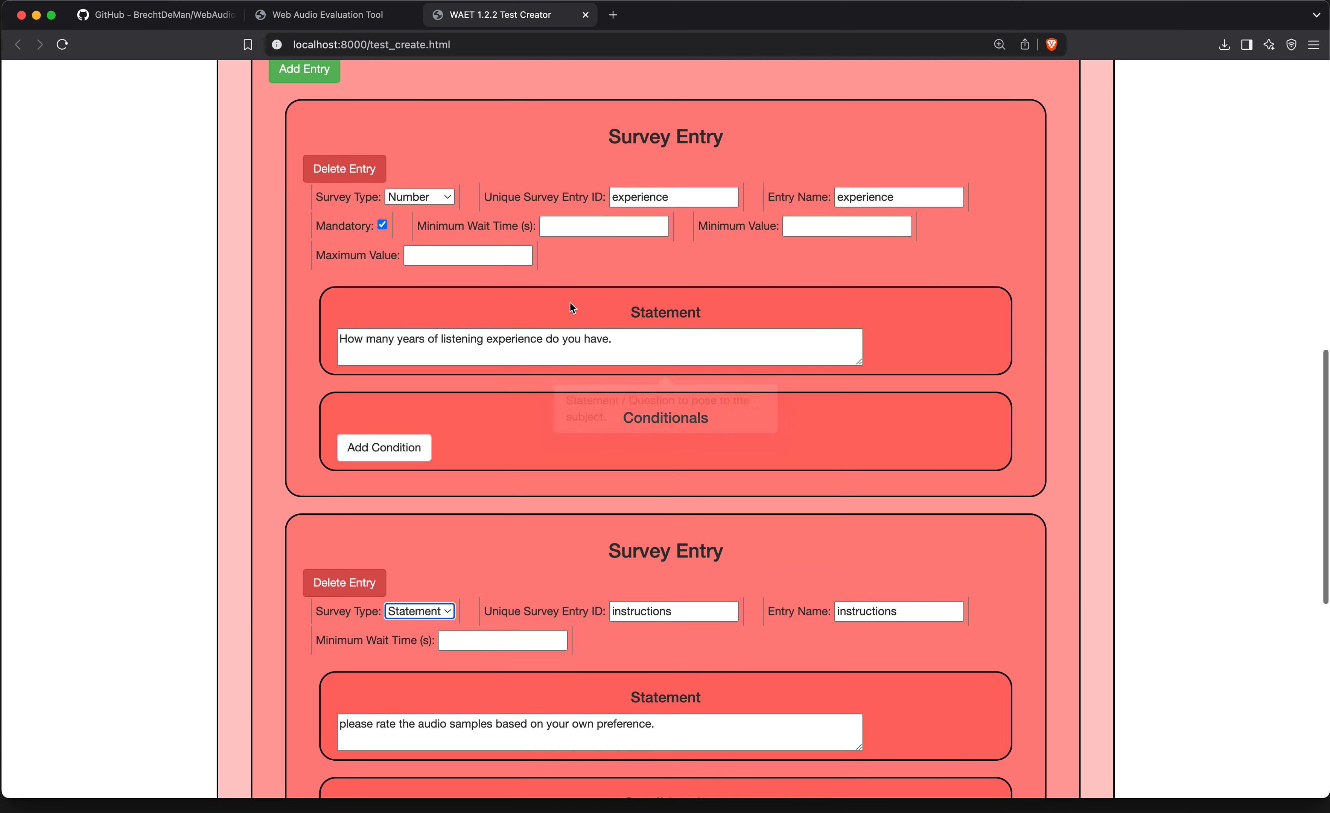
pyautogui.scroll(3, 611, 340)
# In the global interface options, enable the checks that all fragments are played, fully played and have been moved.
pyautogui.scroll(-10, 611, 329)
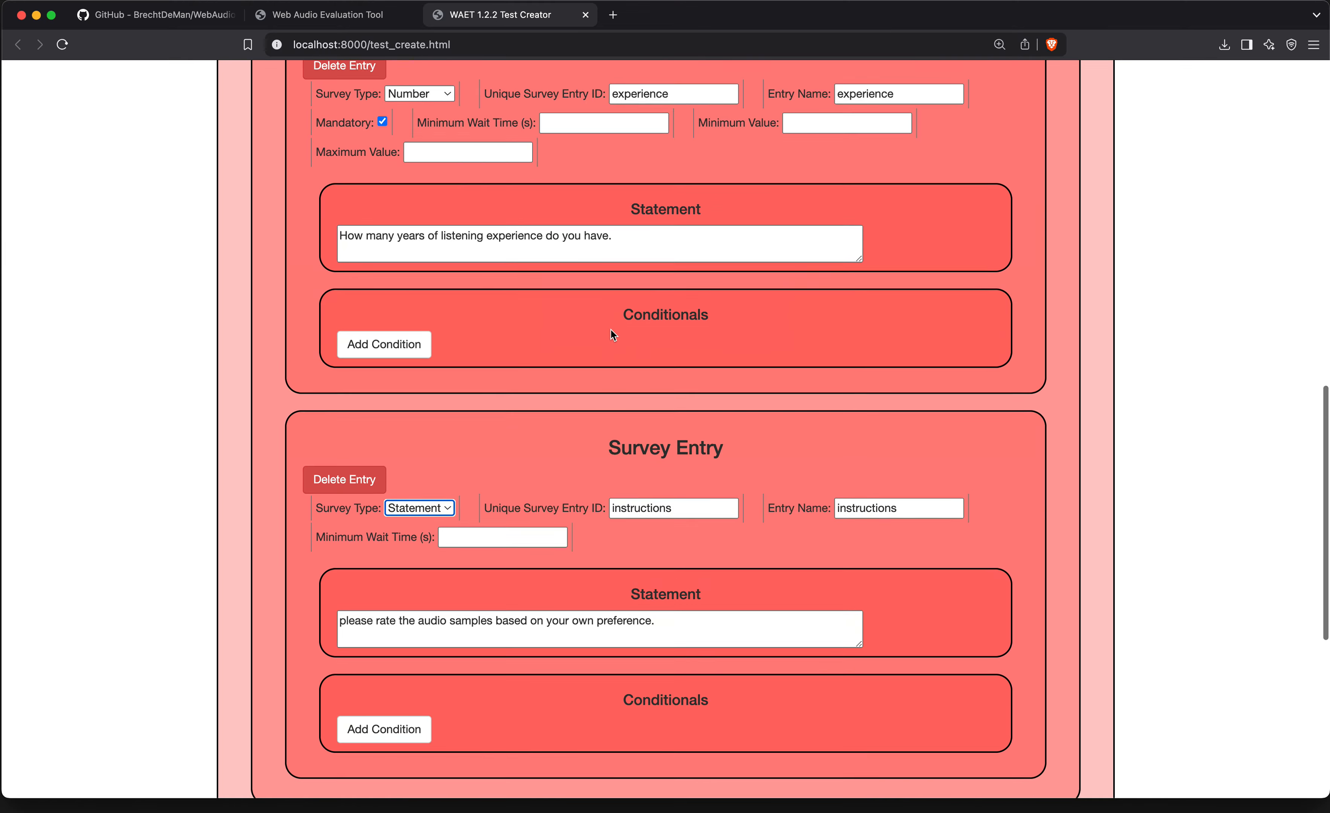
pyautogui.scroll(-5, 611, 334)
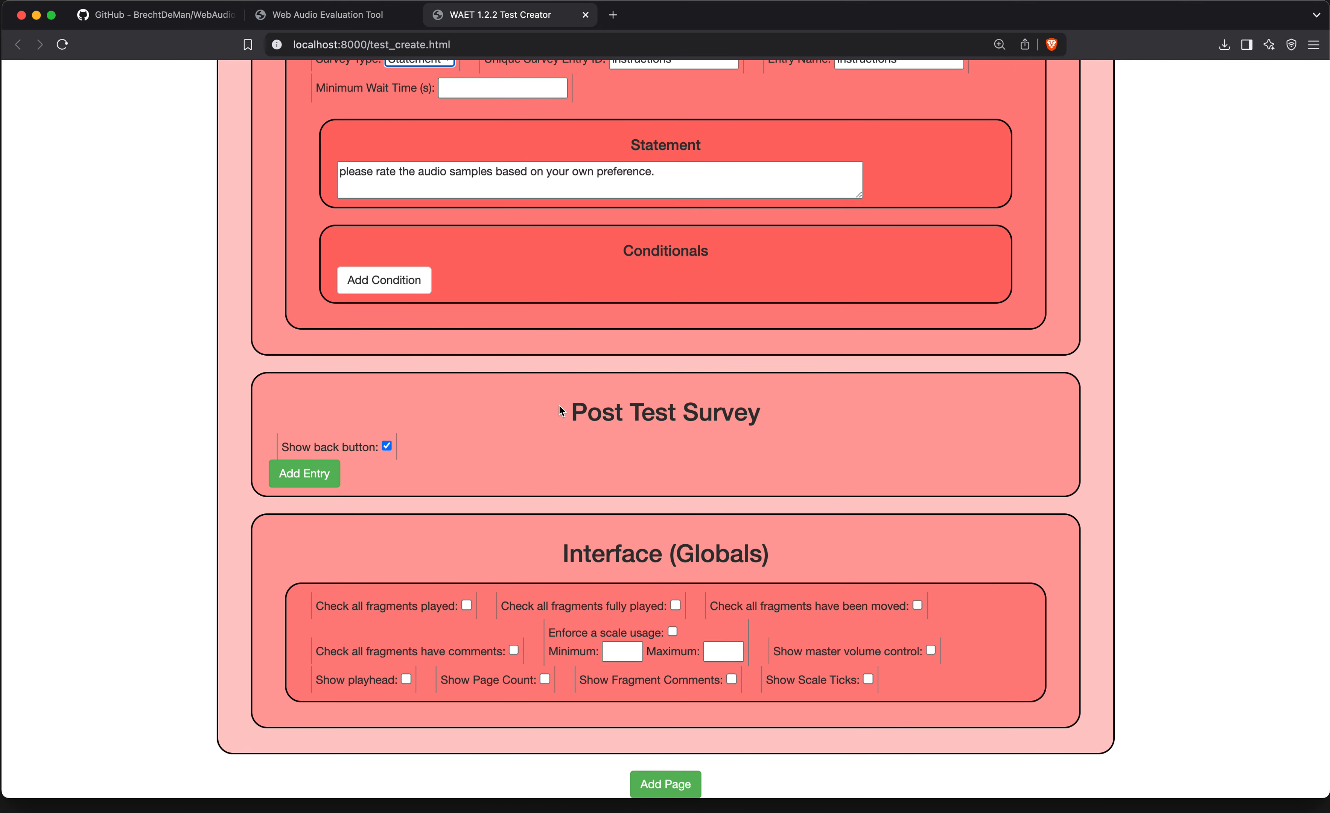
pyautogui.moveTo(604, 618)
pyautogui.click(467, 607)
pyautogui.moveTo(533, 607)
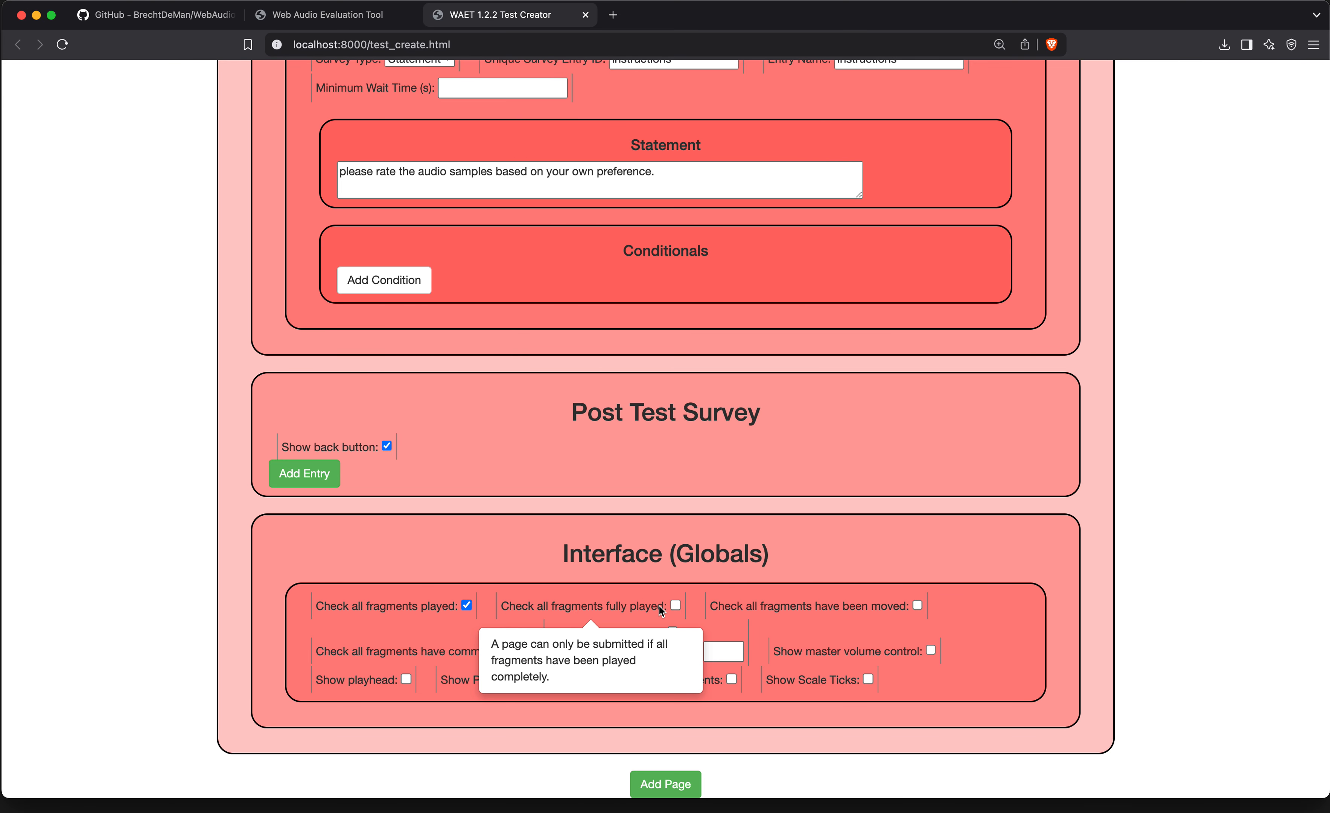
pyautogui.click(675, 605)
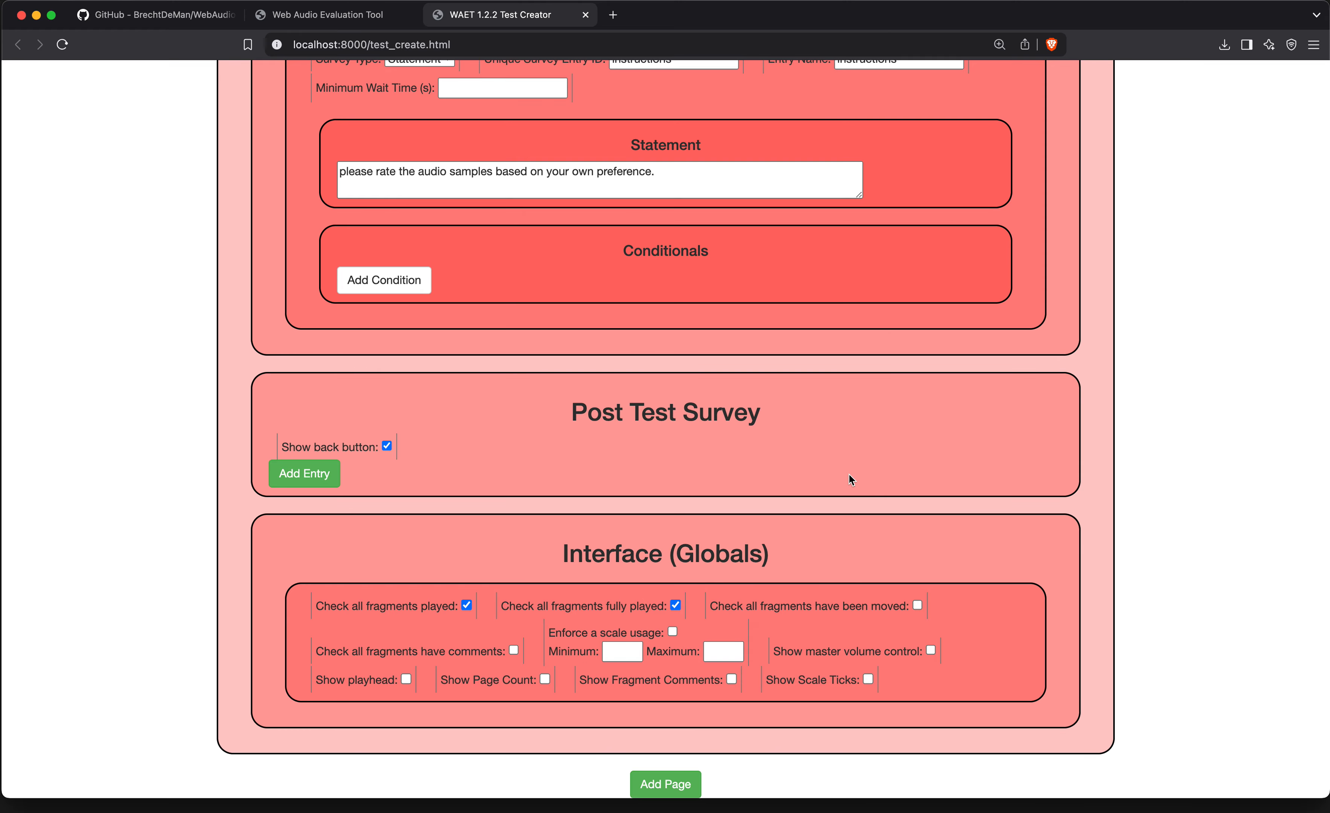
pyautogui.moveTo(808, 608)
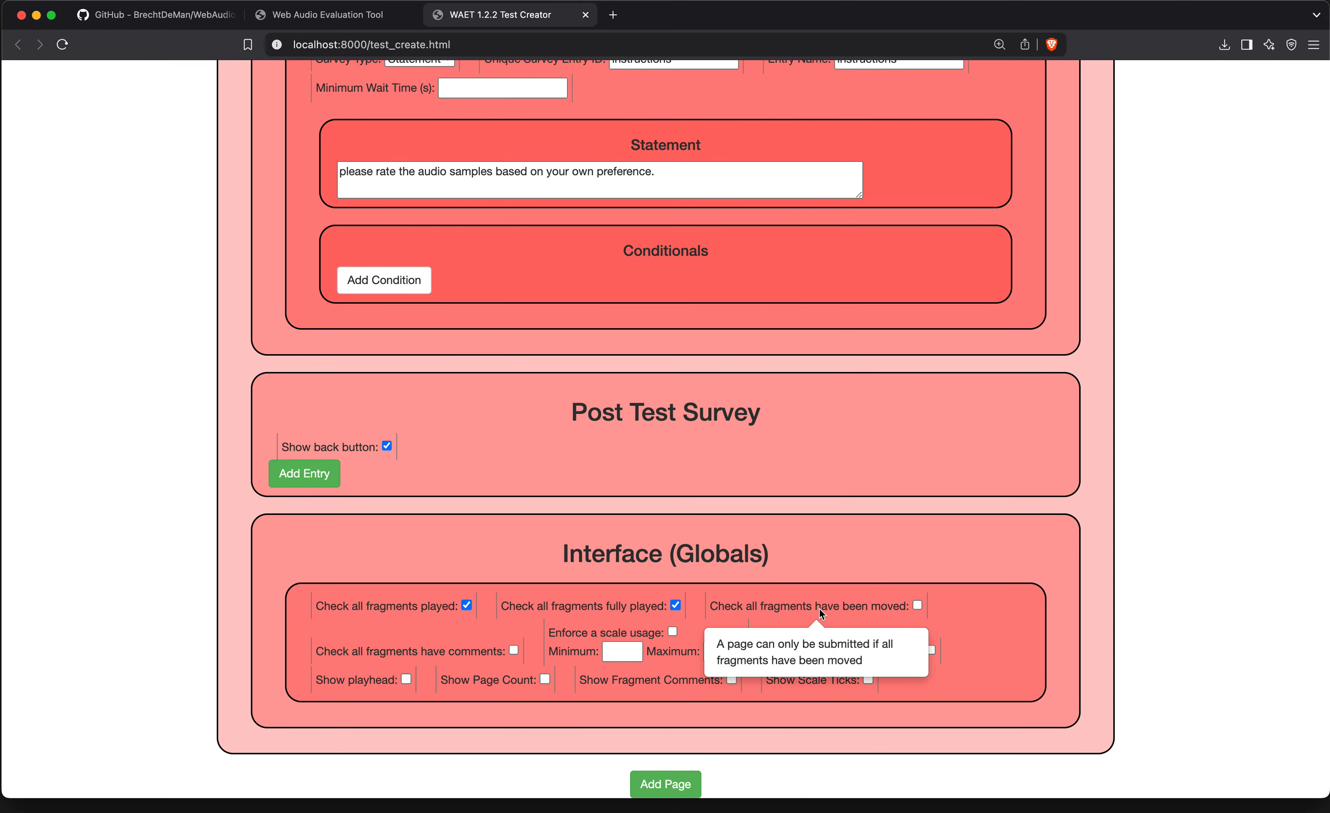
pyautogui.click(917, 604)
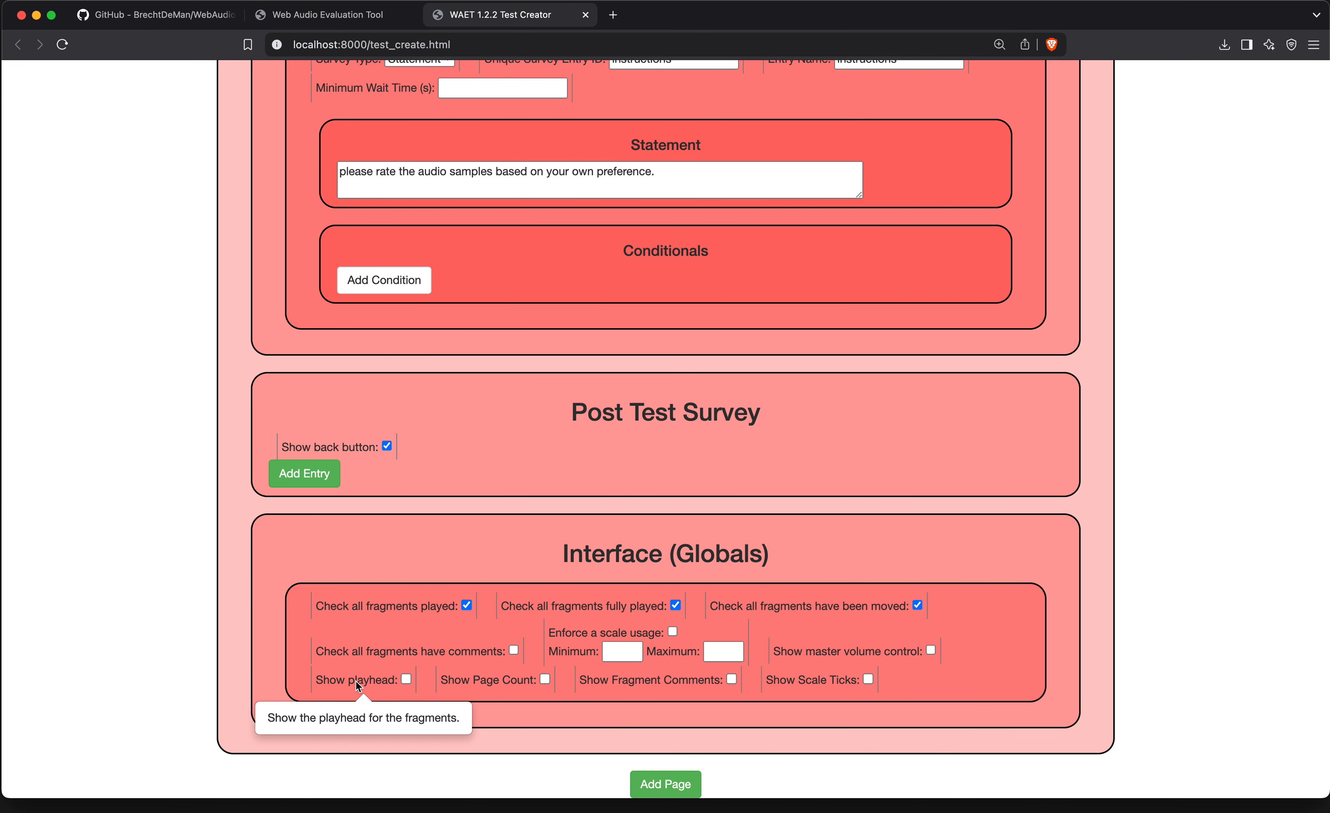
# Add a page to the test and set its unique ID to "kicktest".
pyautogui.click(671, 786)
pyautogui.scroll(-2, 671, 543)
pyautogui.scroll(-6, 672, 538)
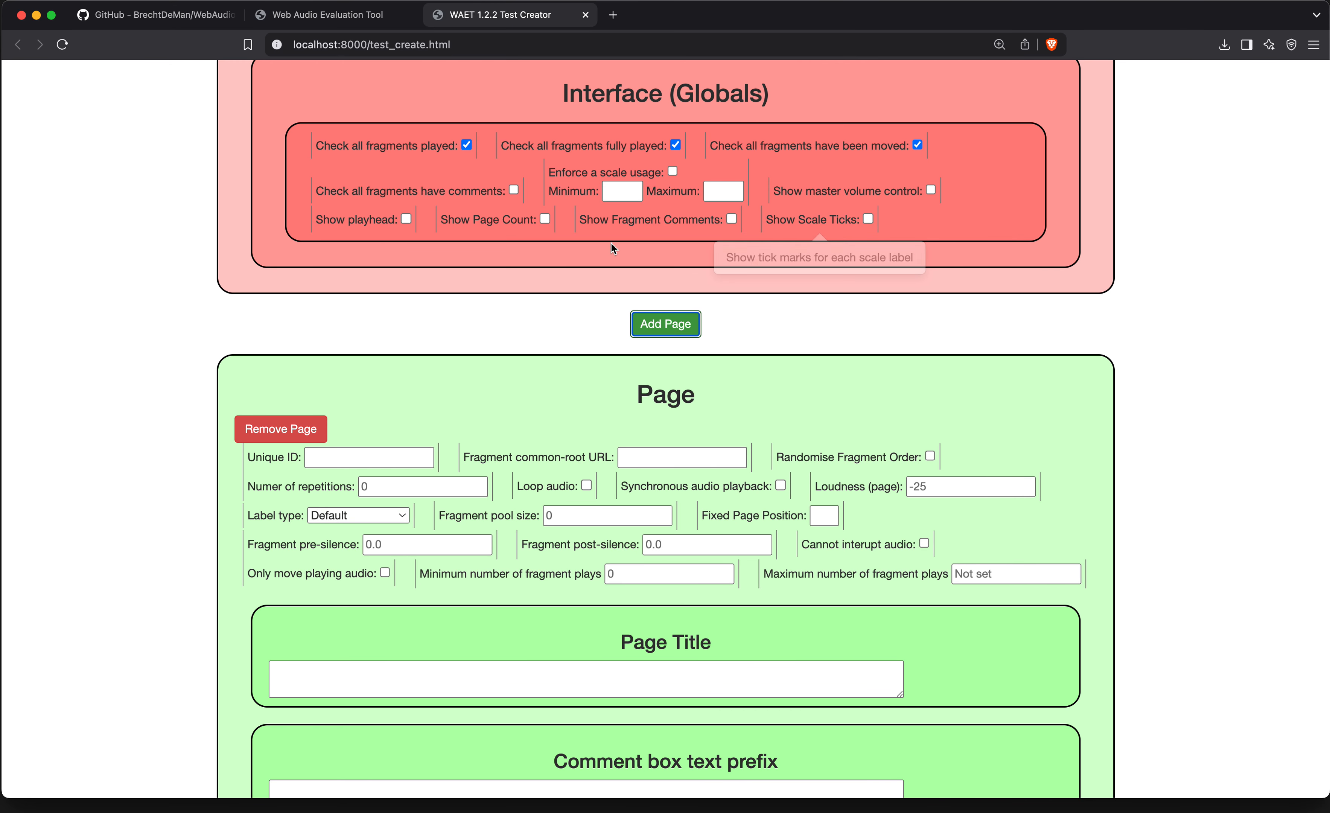
pyautogui.scroll(-10, 677, 399)
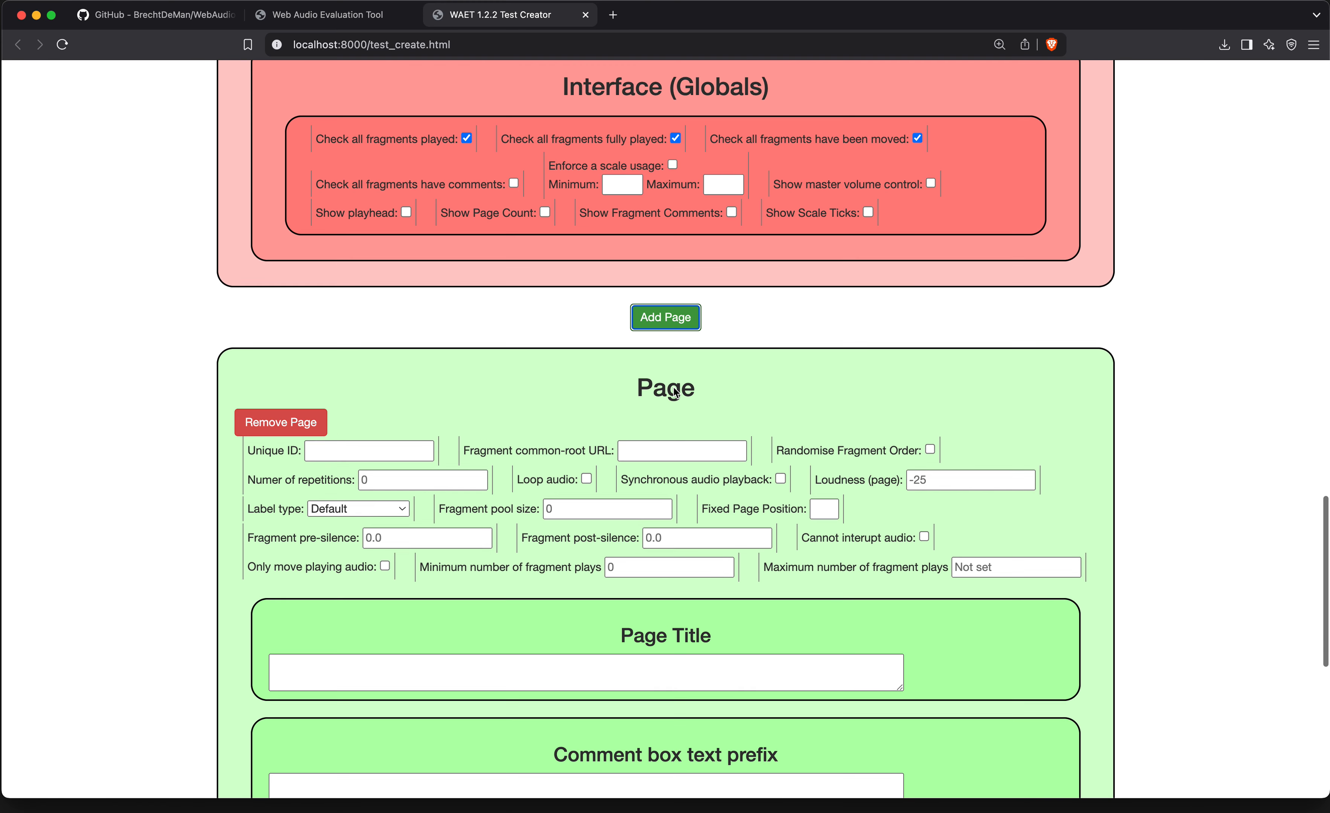
pyautogui.scroll(7, 673, 386)
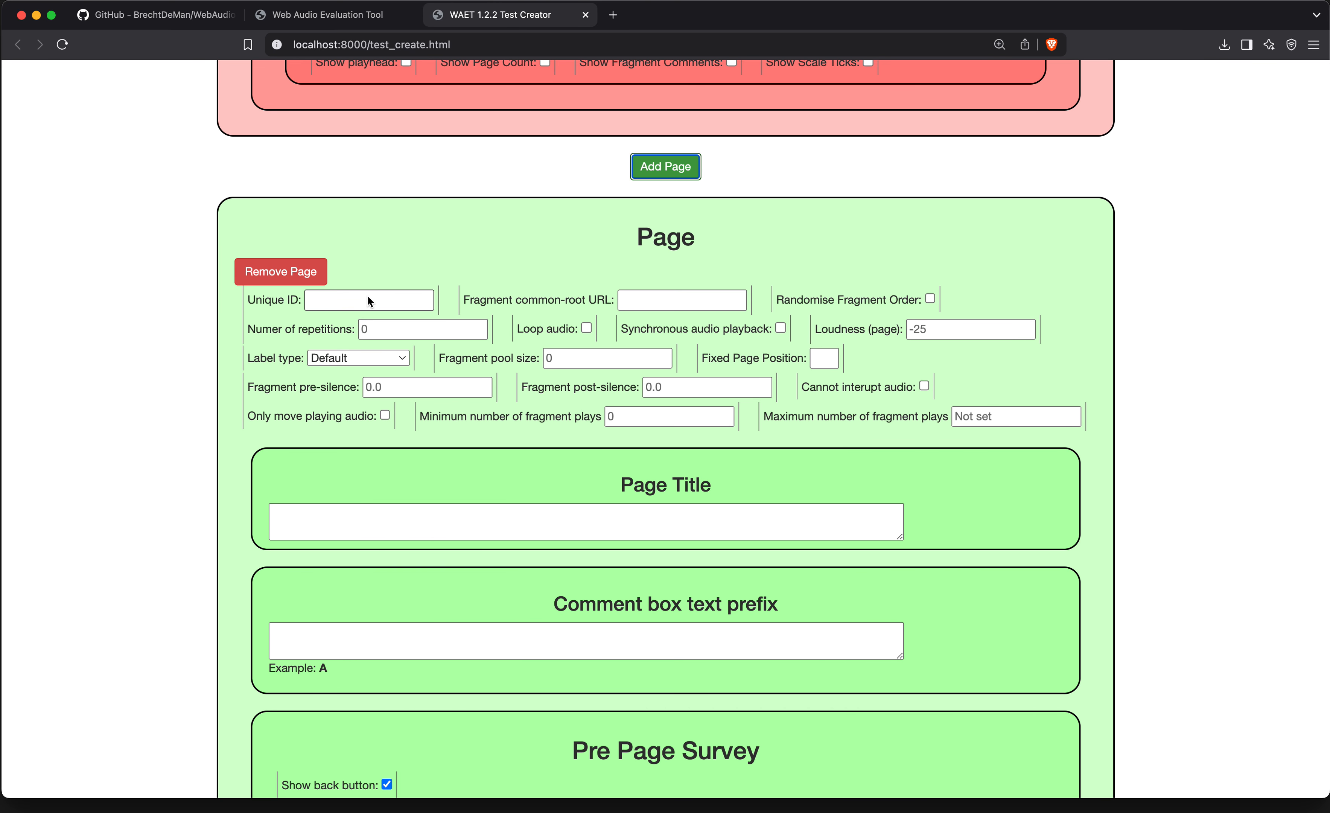
pyautogui.click(369, 297)
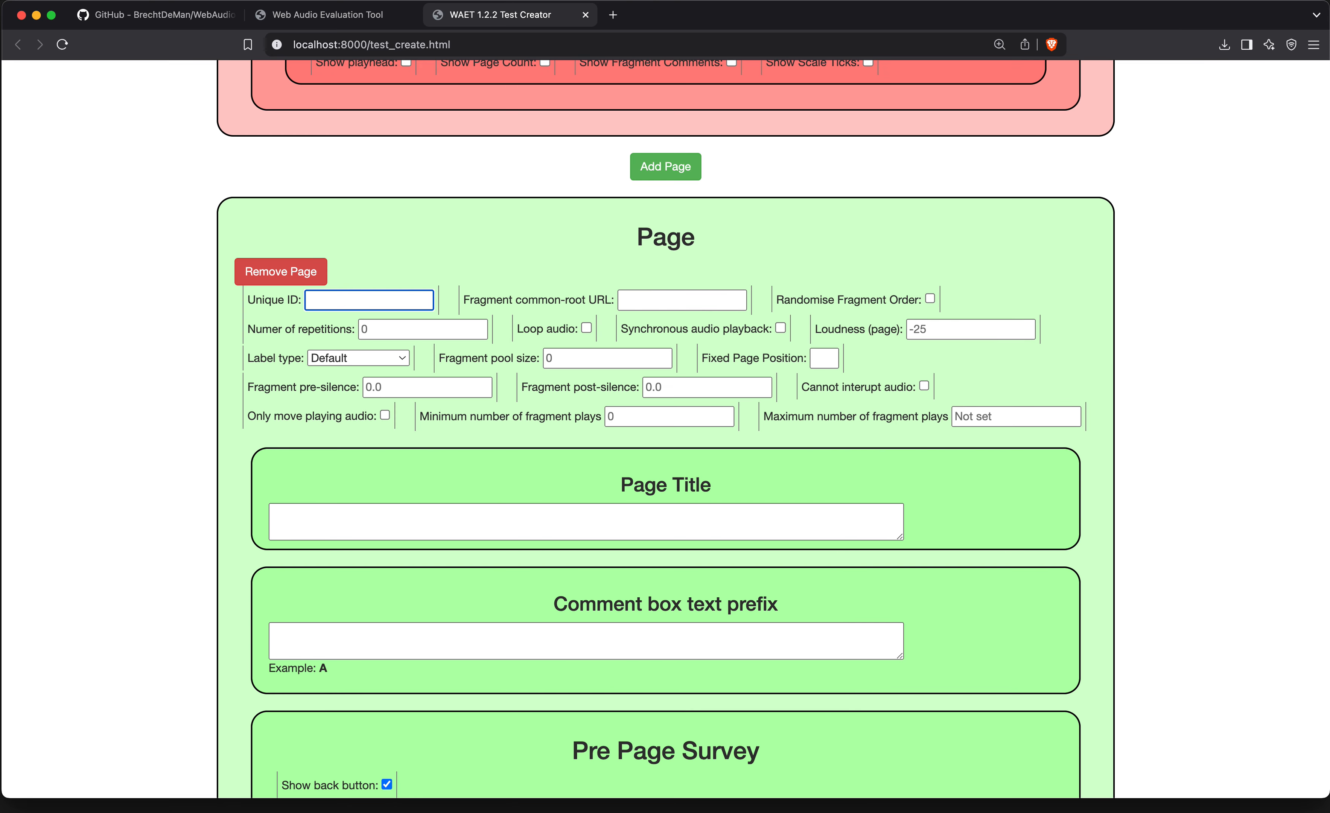
pyautogui.write('kicktest')
pyautogui.click(443, 262)
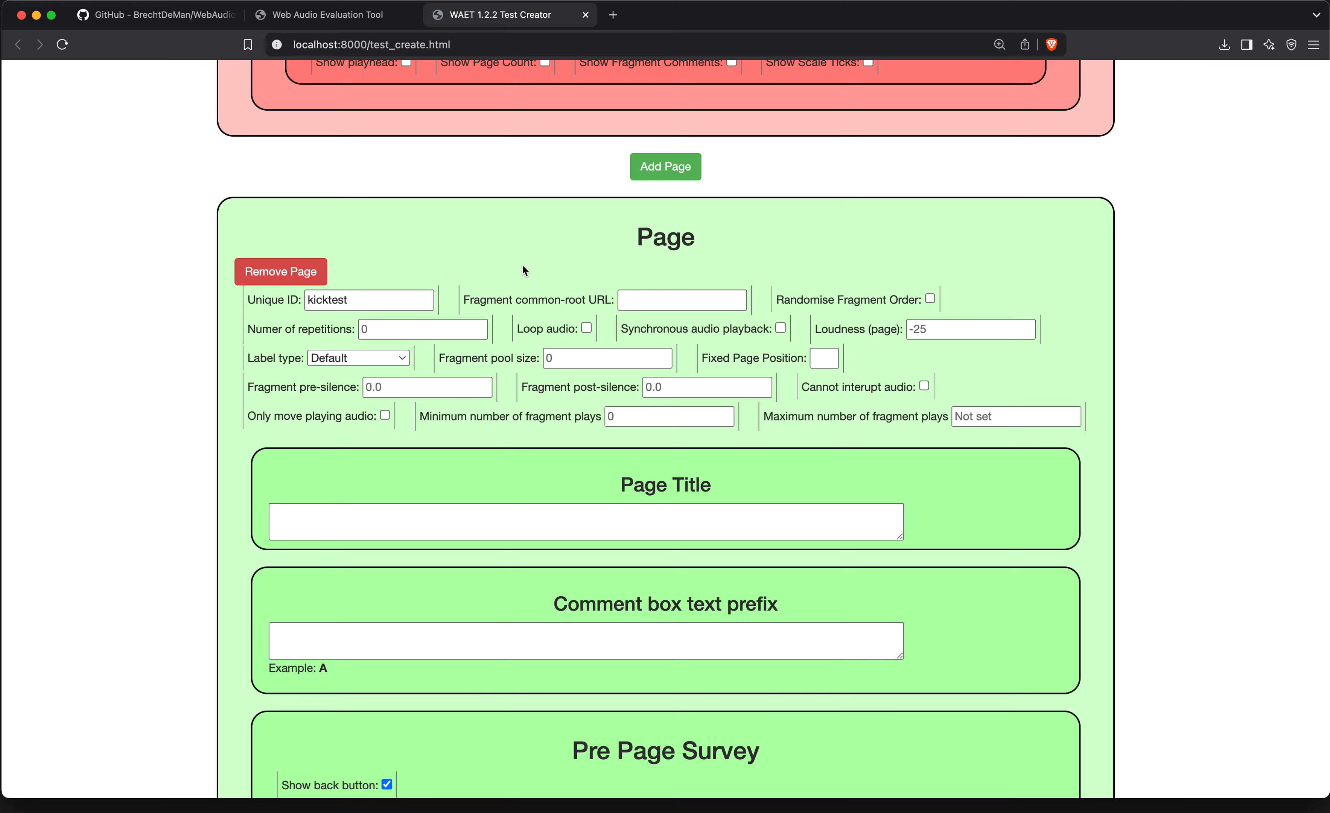
# Switch to Finder and copy the Kicks folder from Documents into the evaluation tool's media folder in Downloads.
pyautogui.click(641, 300)
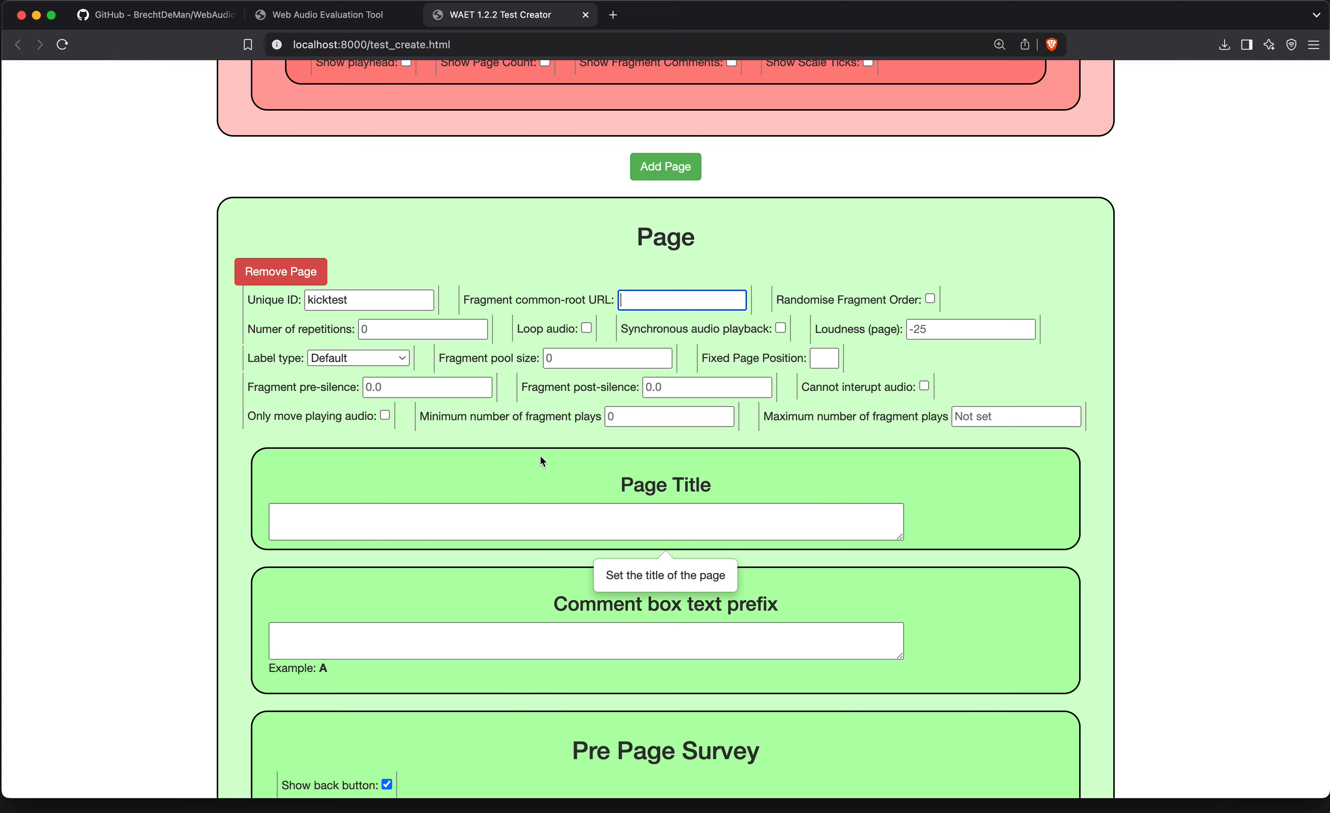
pyautogui.hotkey('ctrl', 'Up')
pyautogui.click(307, 381)
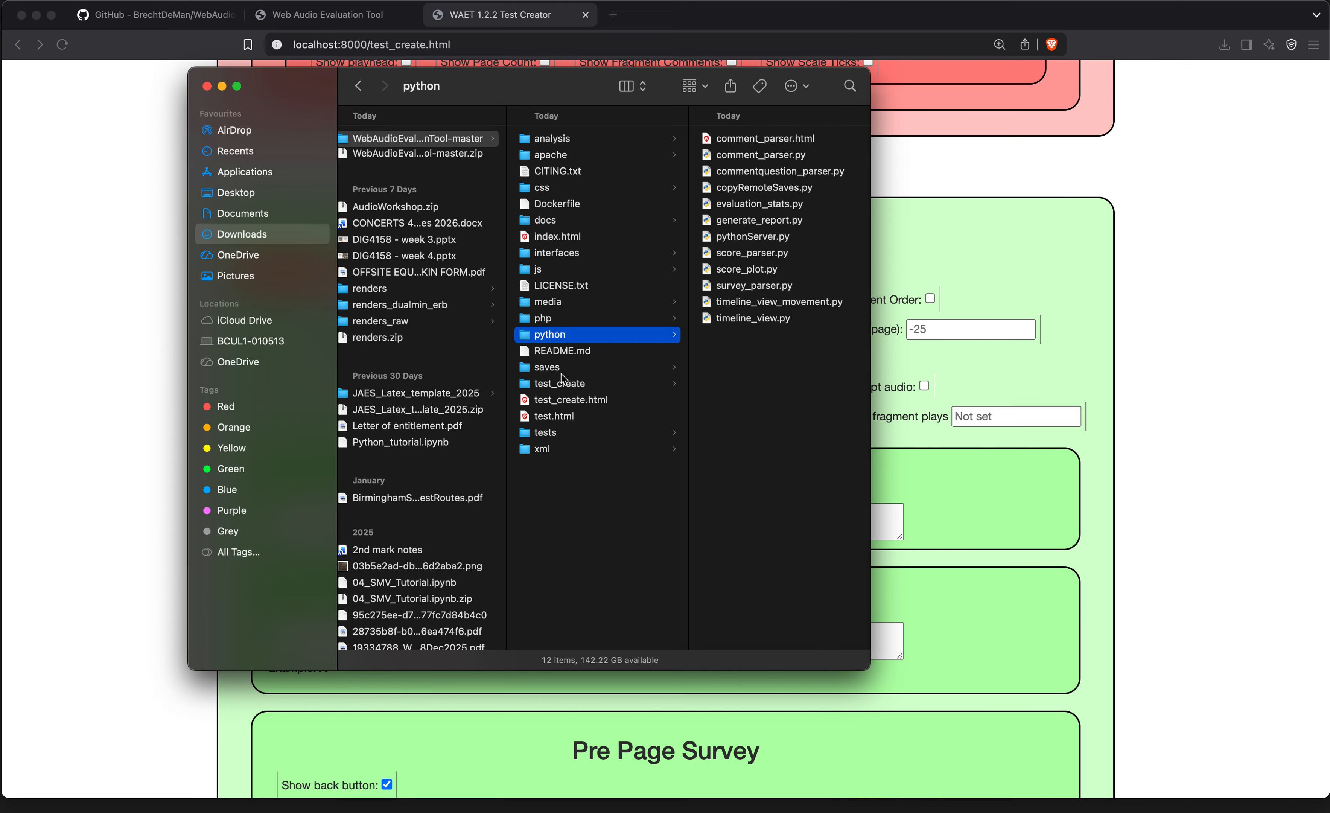
pyautogui.click(546, 304)
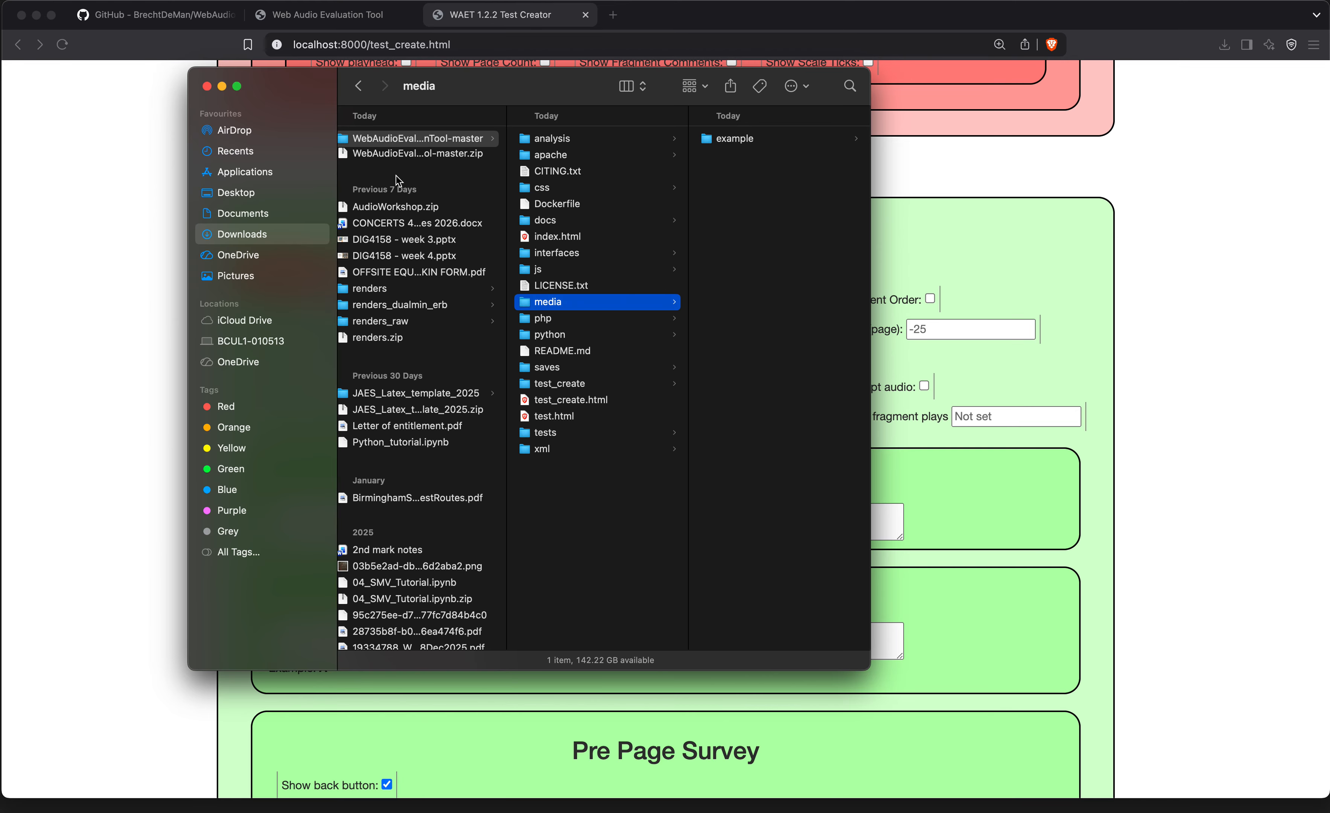
pyautogui.click(266, 213)
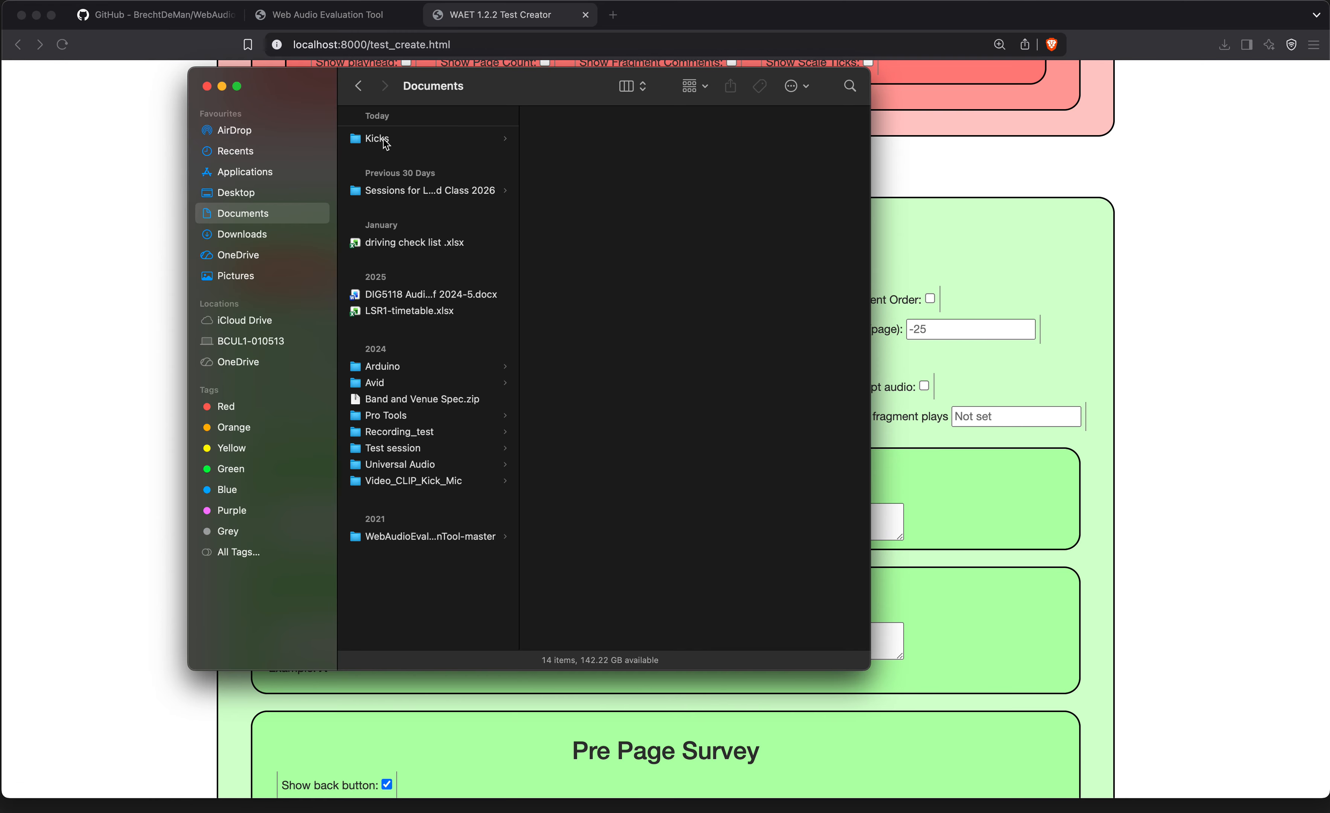
pyautogui.moveTo(387, 144); pyautogui.dragTo(563, 305)
pyautogui.click(561, 301)
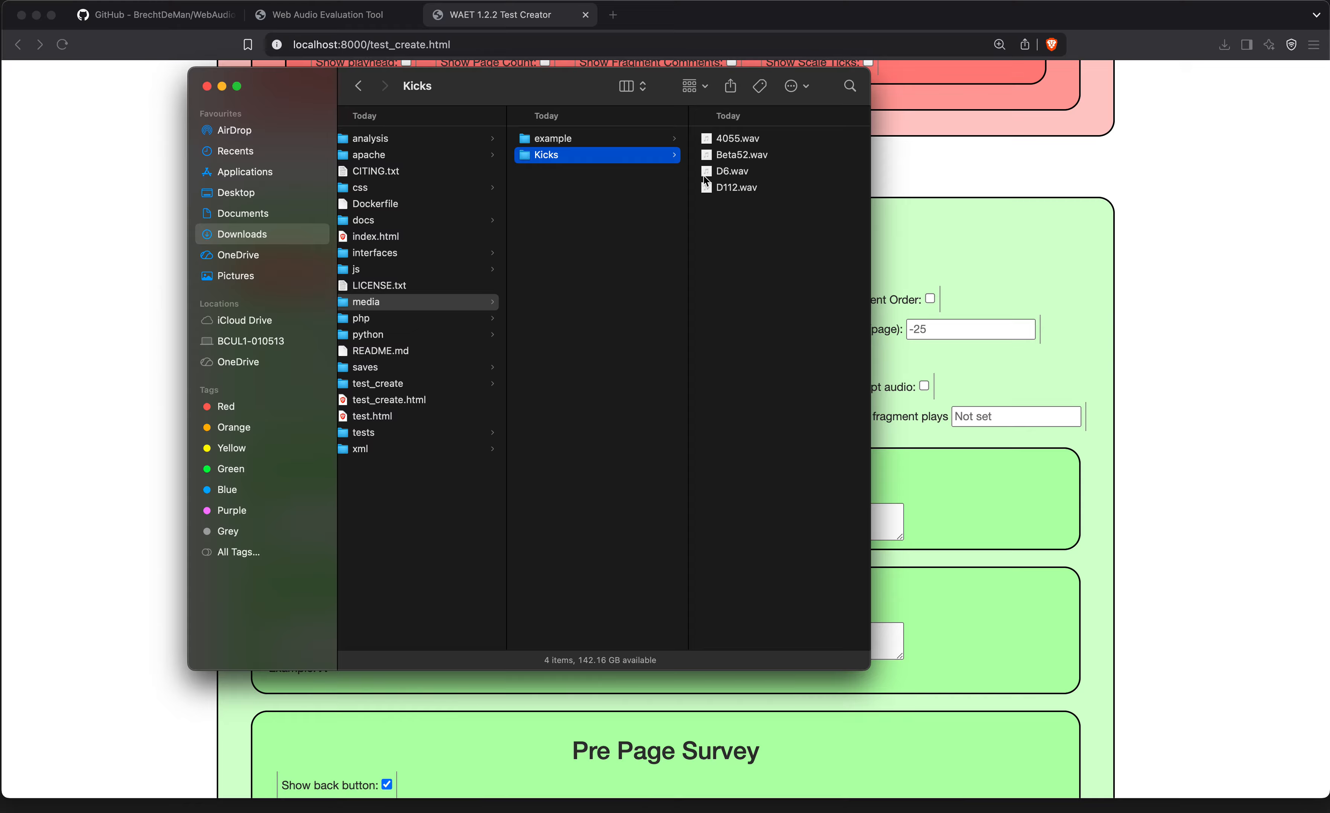
# Switch from Finder back to the browser and set the page's fragment common-root URL to "media/kicks/".
pyautogui.moveTo(740, 198); pyautogui.dragTo(735, 128)
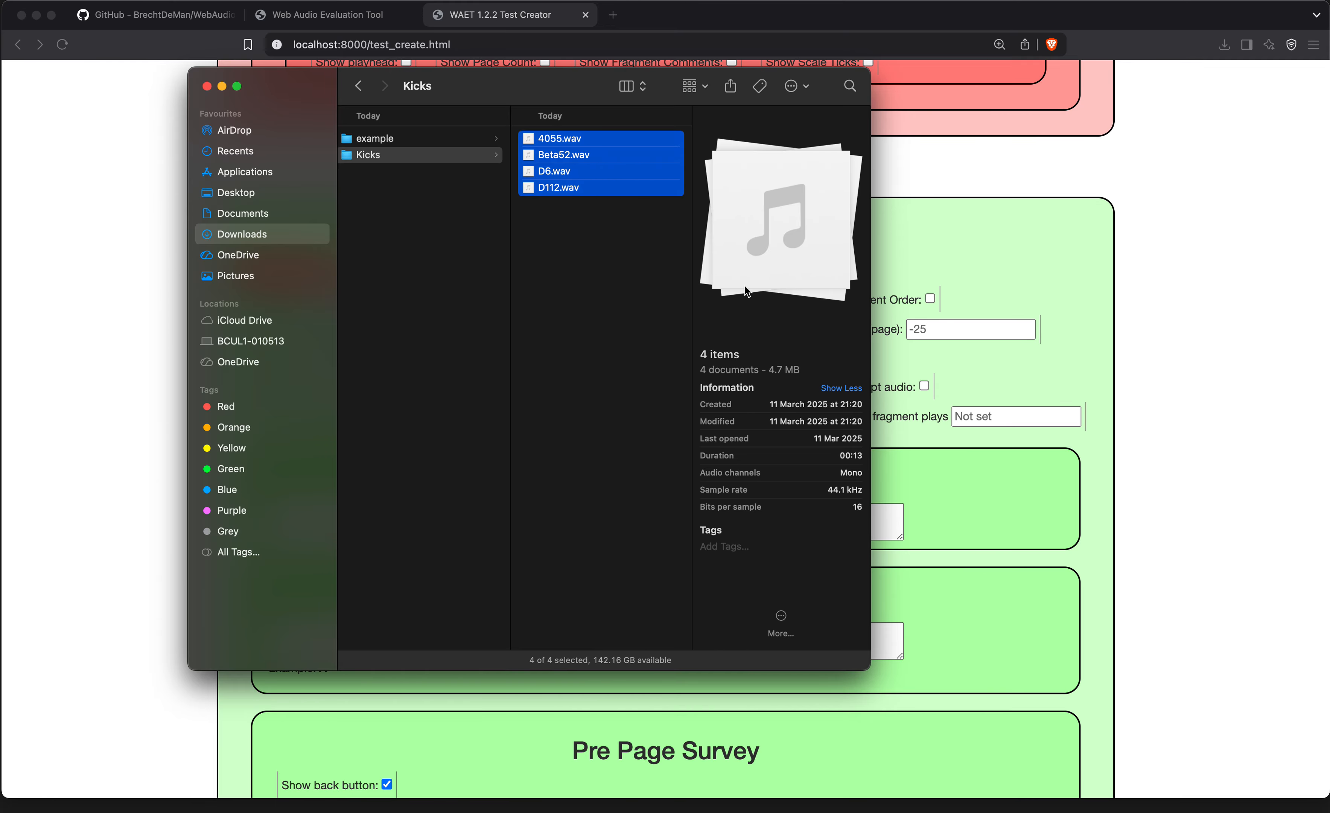
pyautogui.click(938, 261)
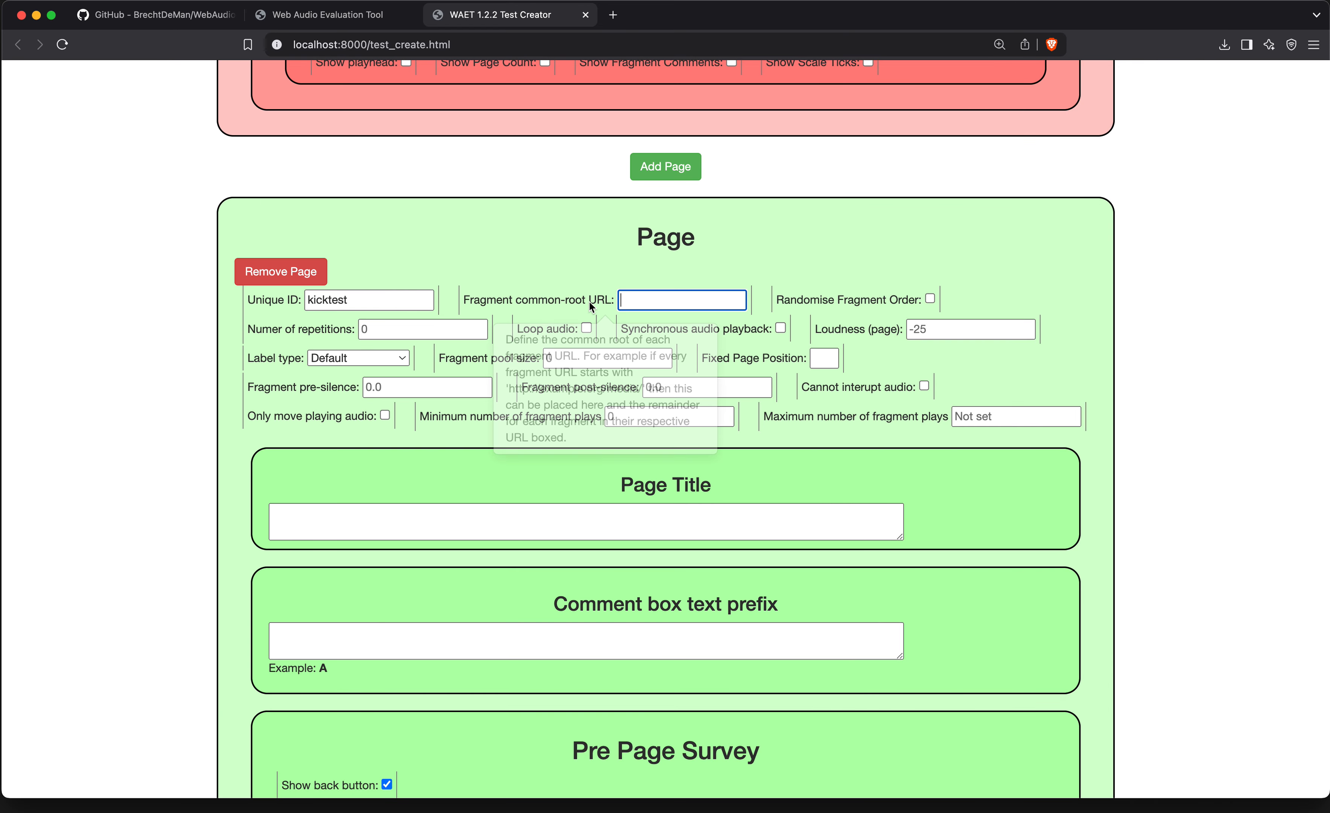
pyautogui.write('m')
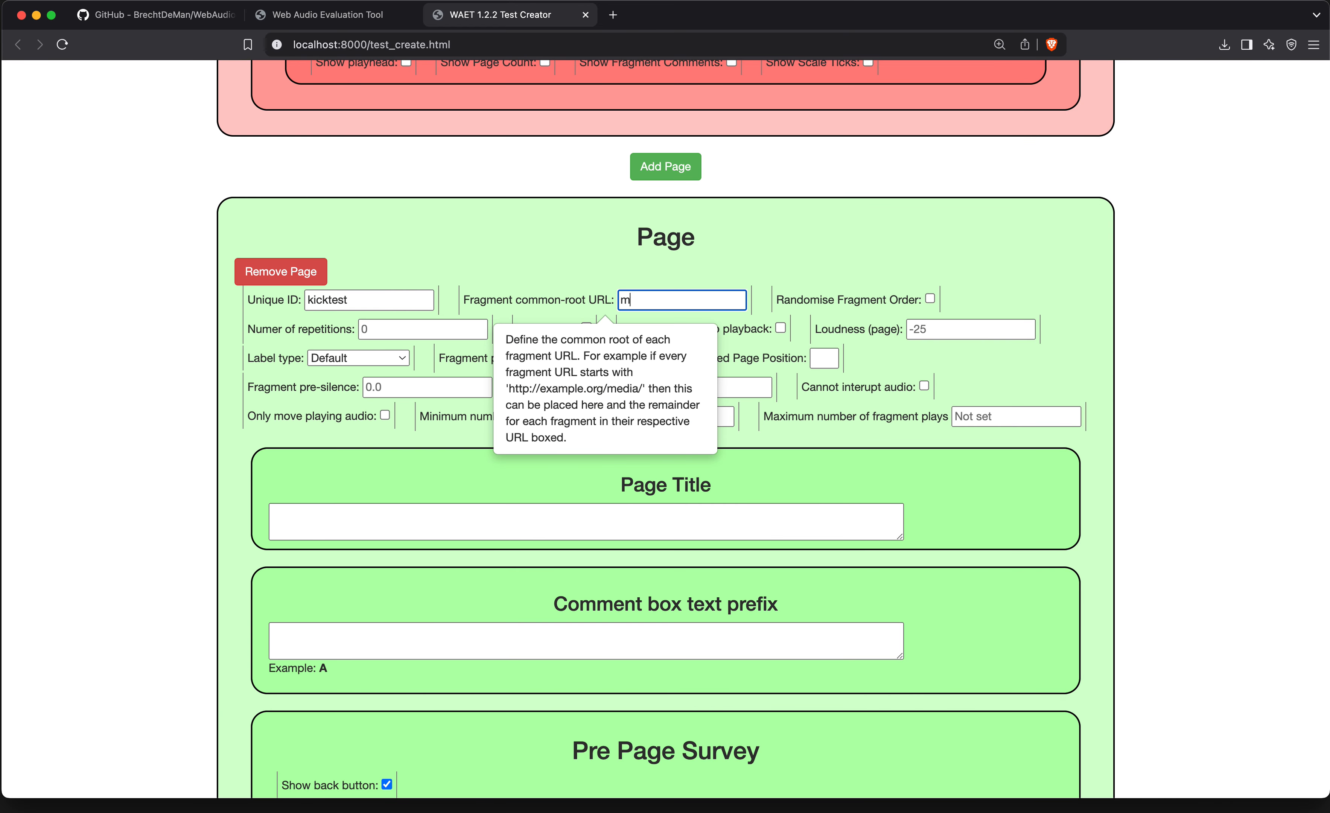
pyautogui.write('edia/kicks/')
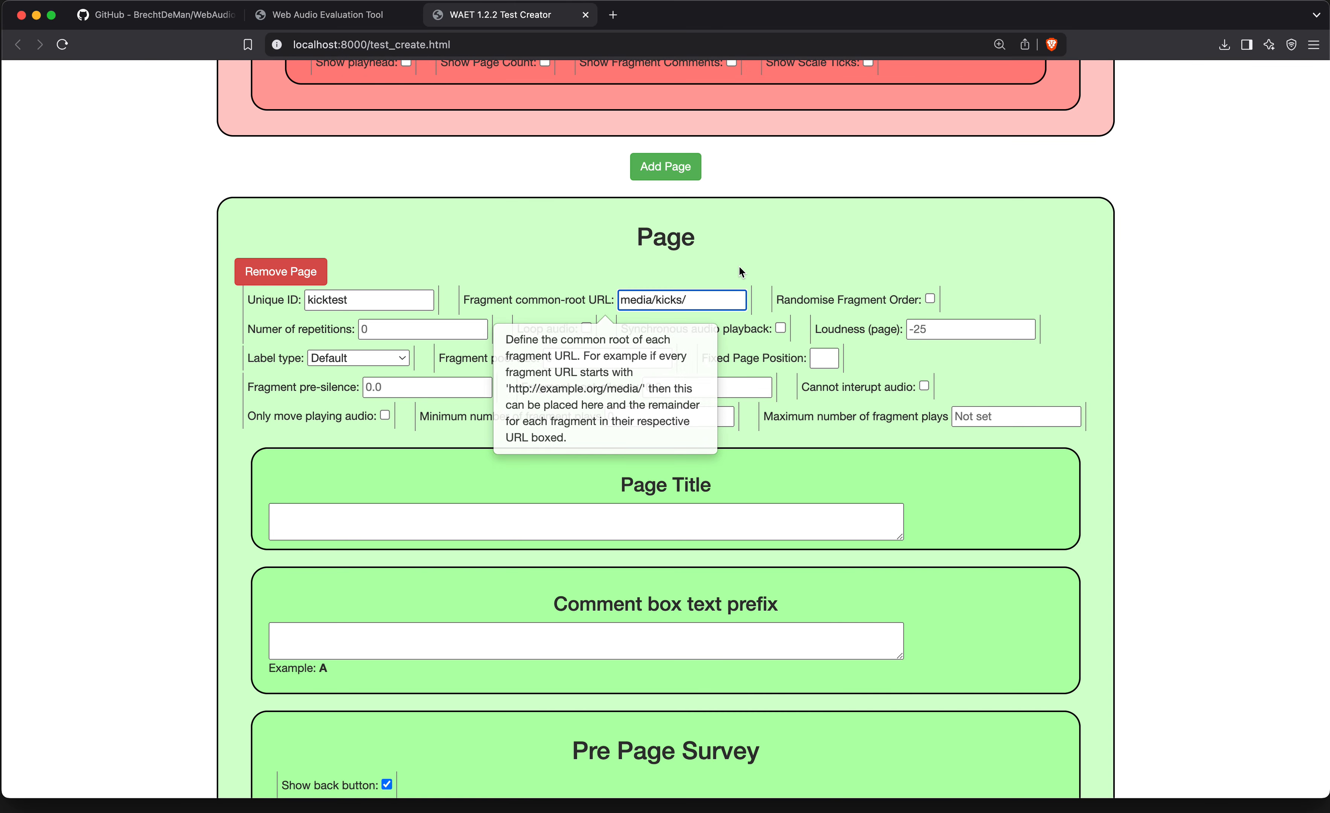
pyautogui.click(774, 238)
pyautogui.moveTo(537, 350)
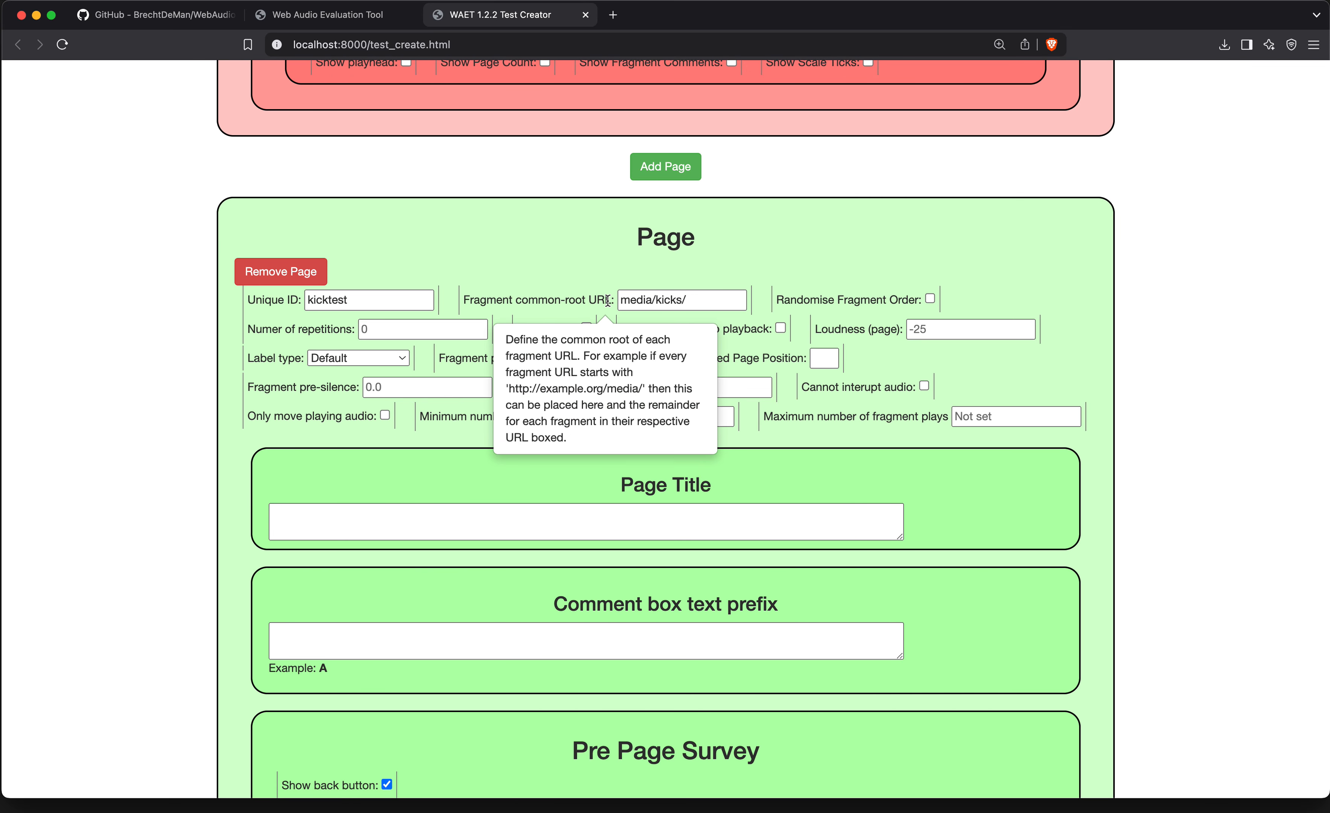
# Switch to Finder to check the path of the Kicks folder inside the tool's media folder, and return to the browser.
pyautogui.scroll(-2, 636, 276)
pyautogui.hotkey('ctrl', 'Up')
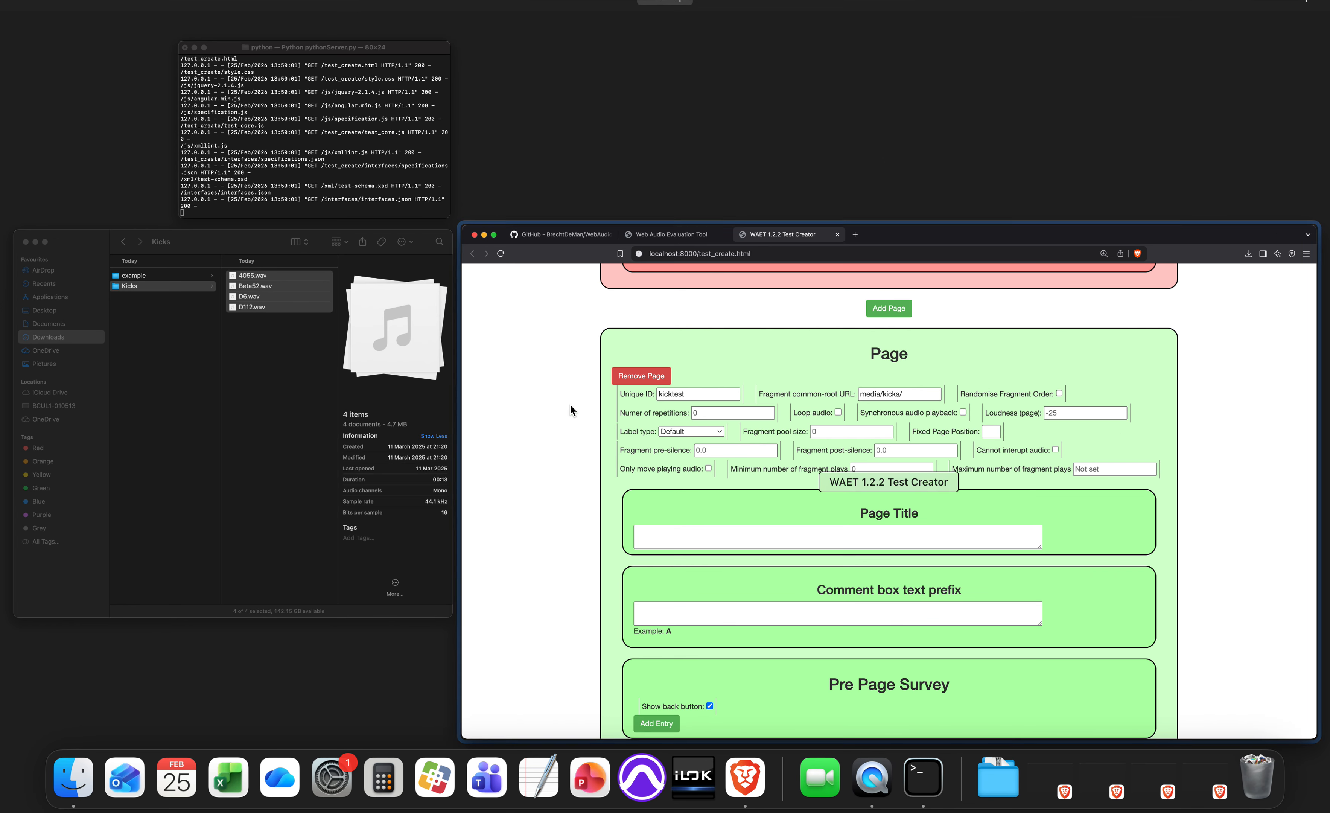
pyautogui.click(383, 278)
pyautogui.hscroll(-5, 519, 325)
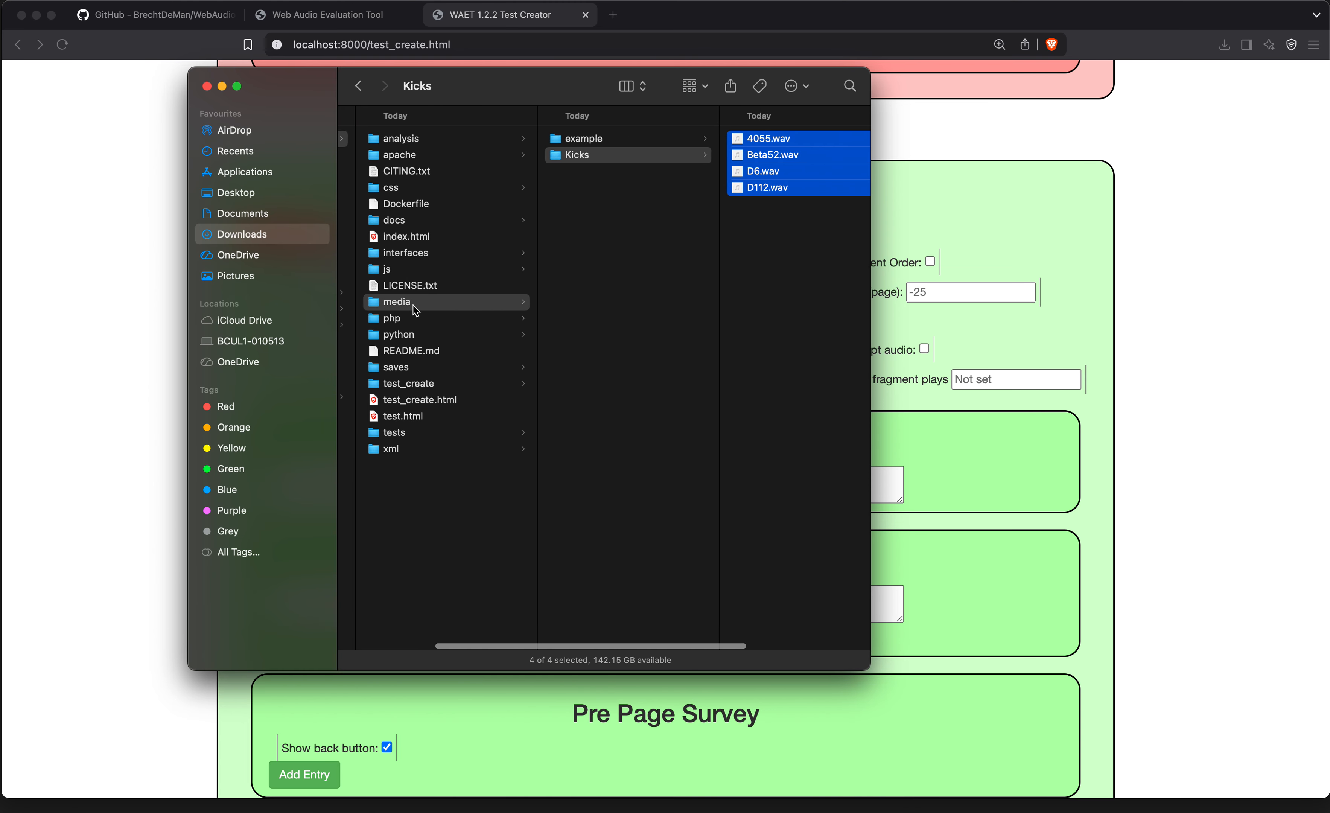
pyautogui.hscroll(-3, 447, 383)
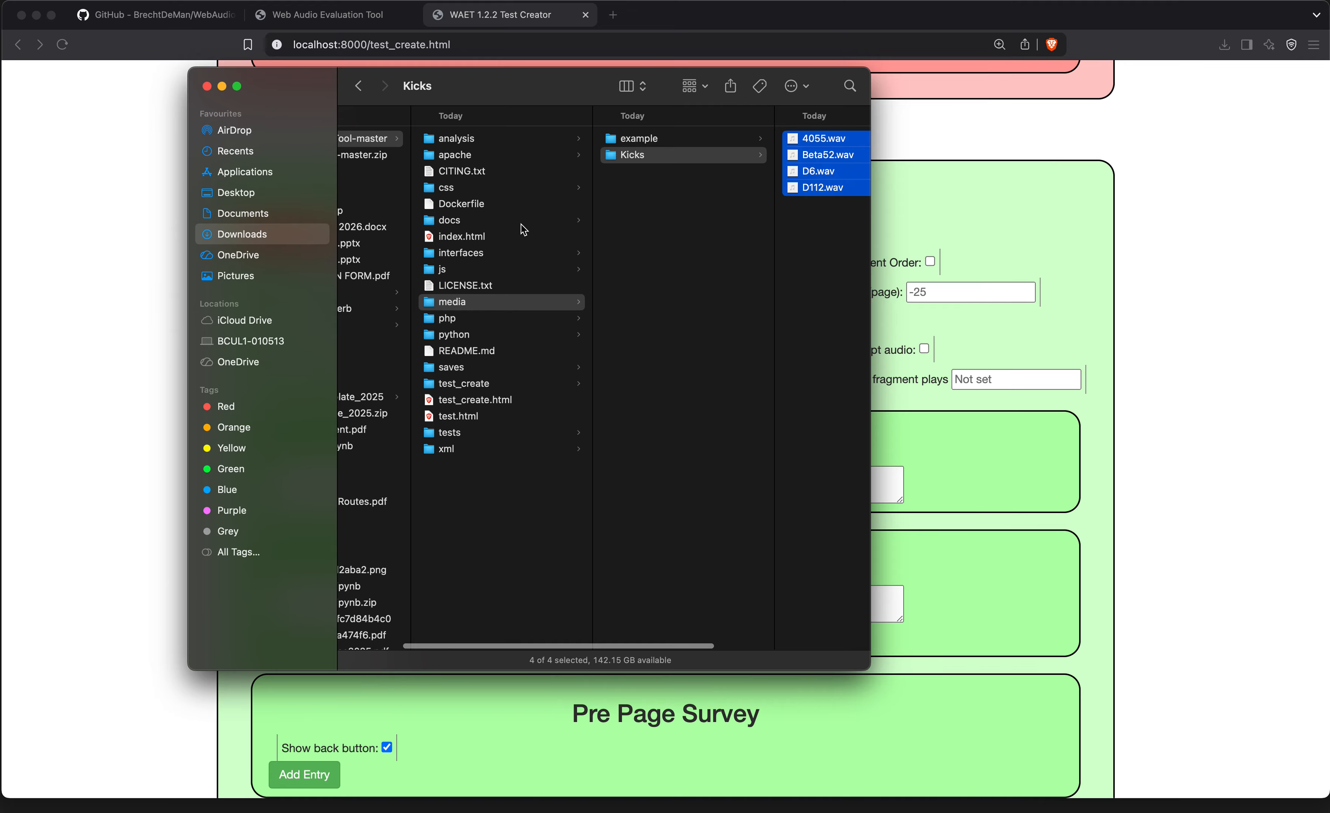
pyautogui.hscroll(3, 562, 271)
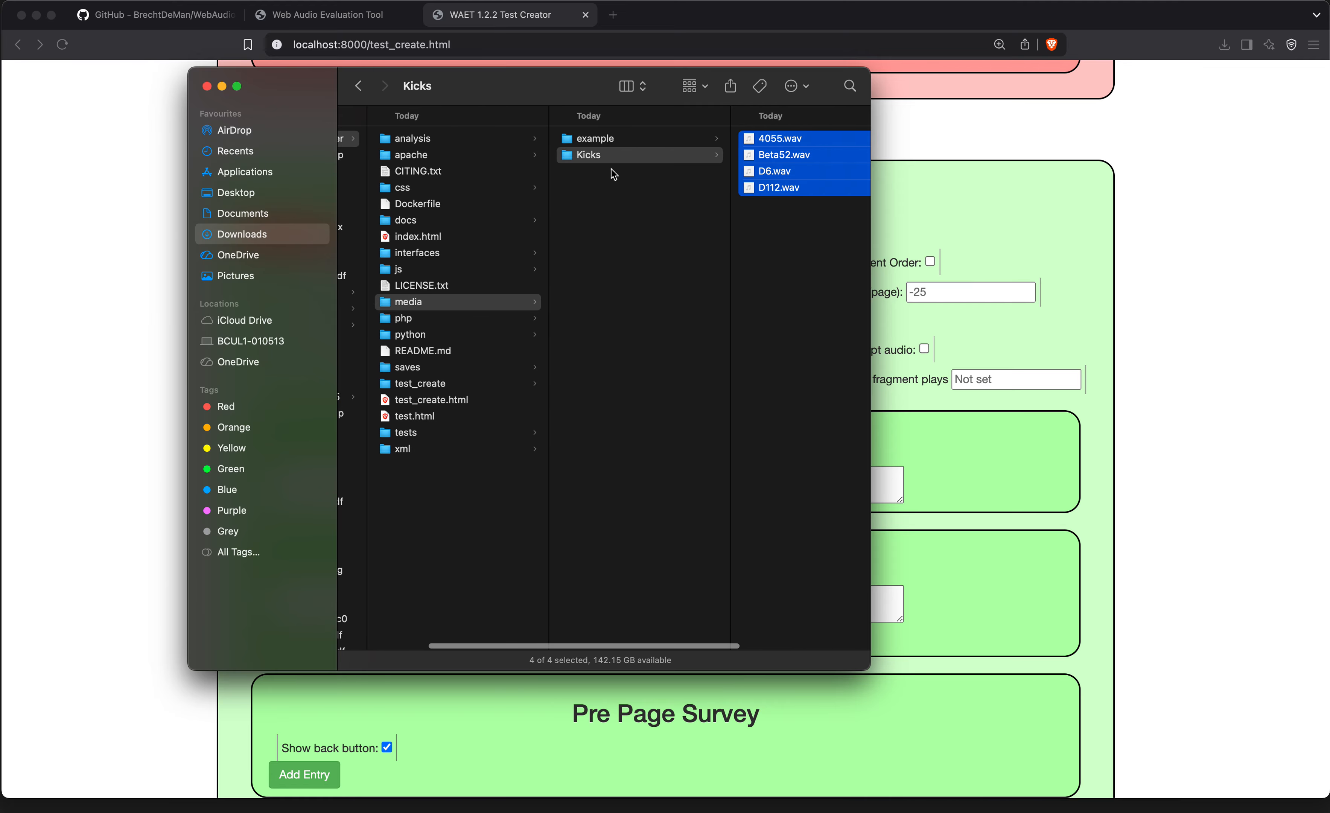
pyautogui.click(909, 197)
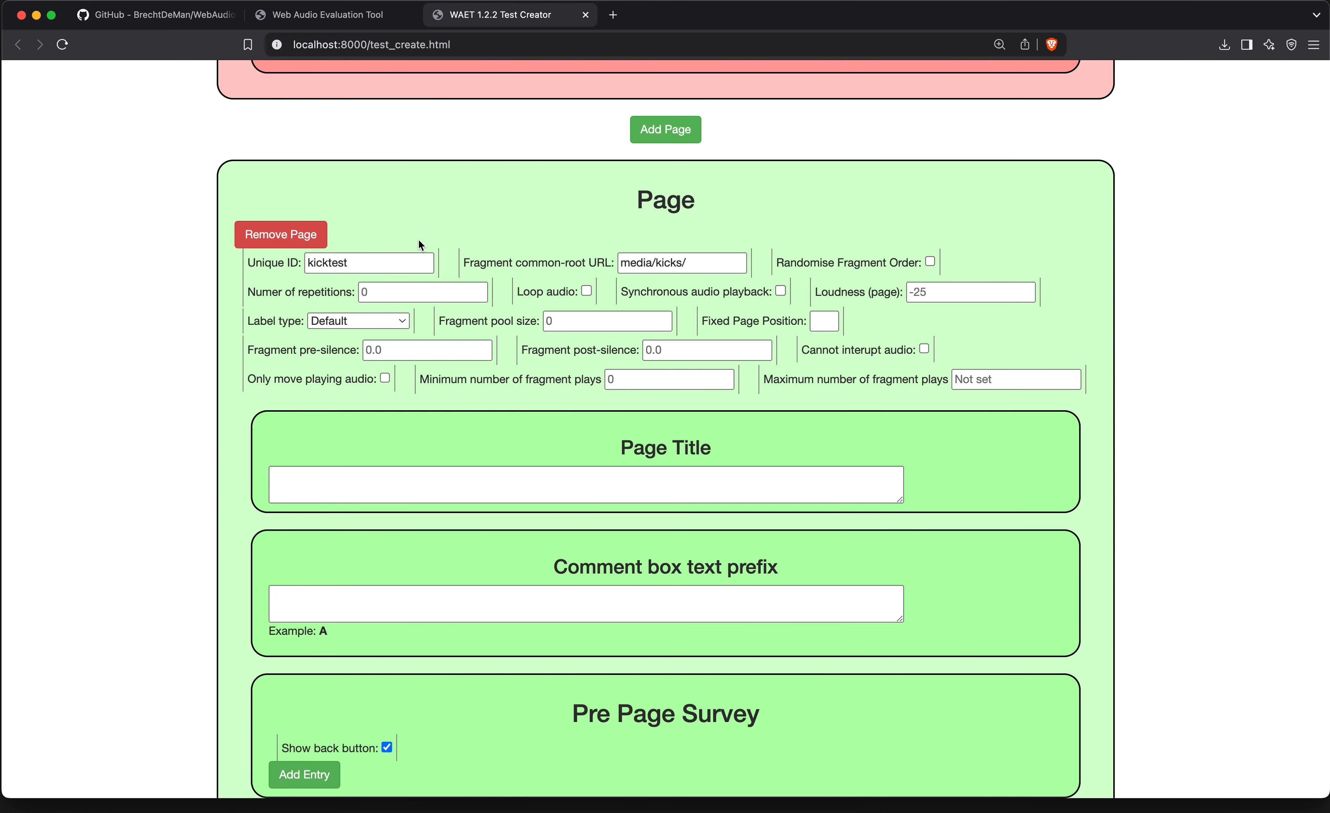
# Enable looped audio, synchronous audio playback and randomised fragment order for the kicktest page.
pyautogui.scroll(-1, 448, 213)
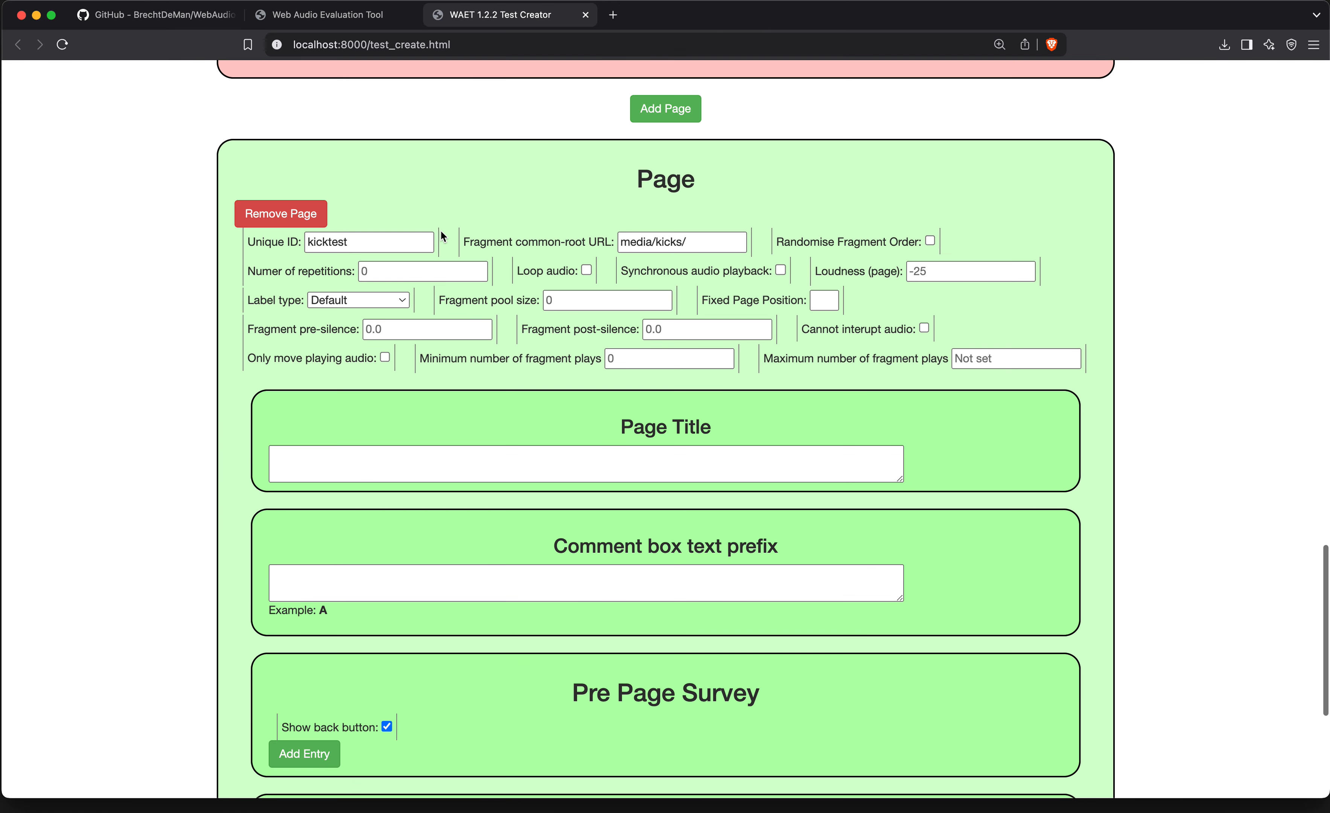
pyautogui.click(587, 269)
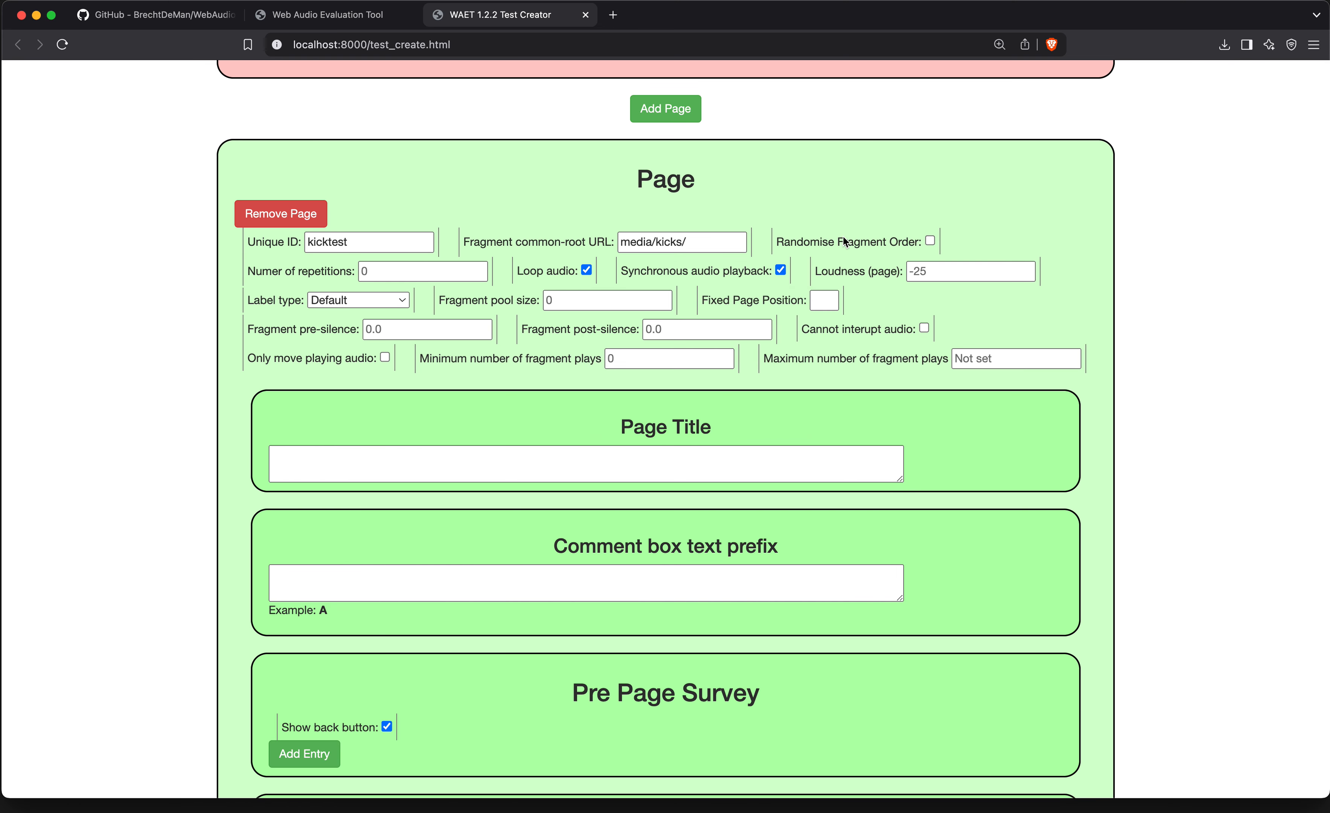
pyautogui.click(930, 242)
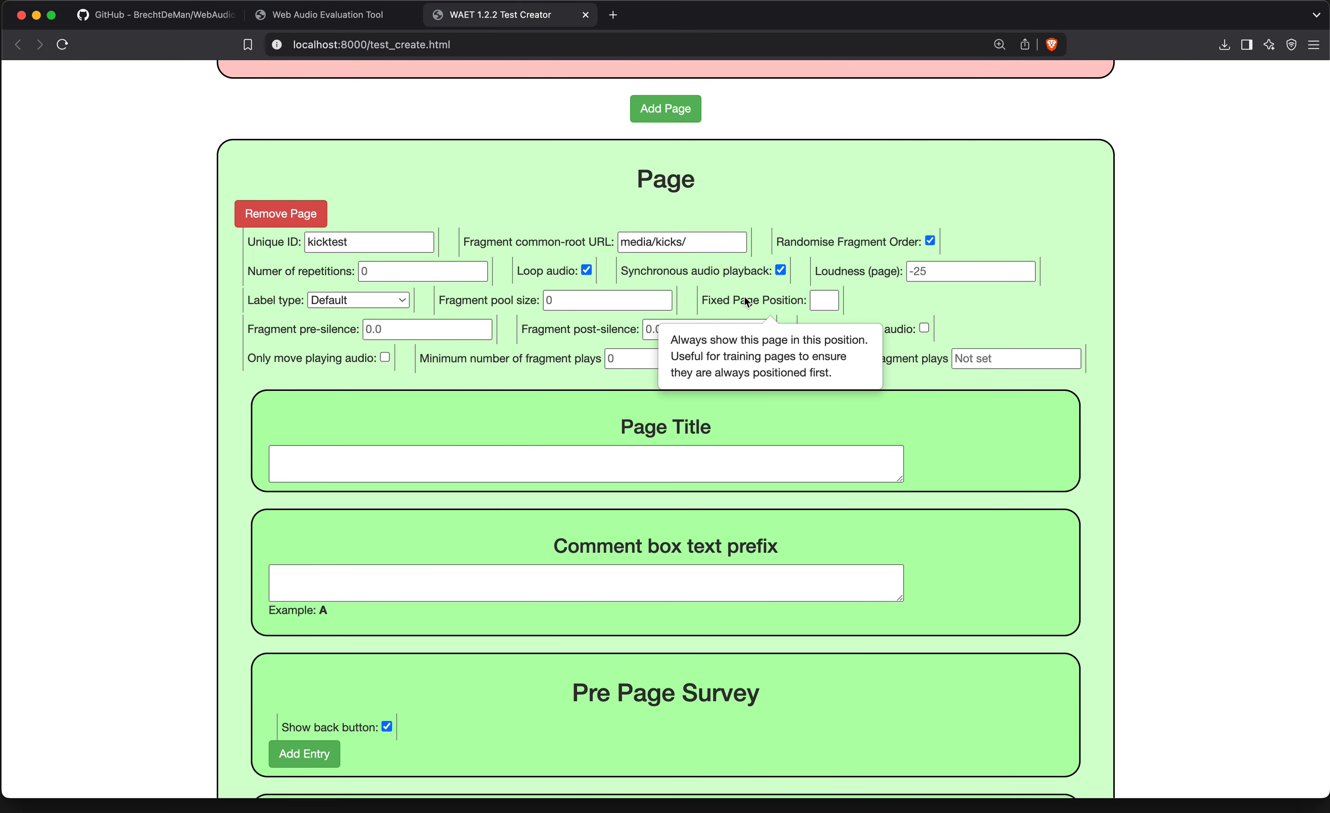
# Set the page title to "Listening Test".
pyautogui.scroll(-3, 548, 311)
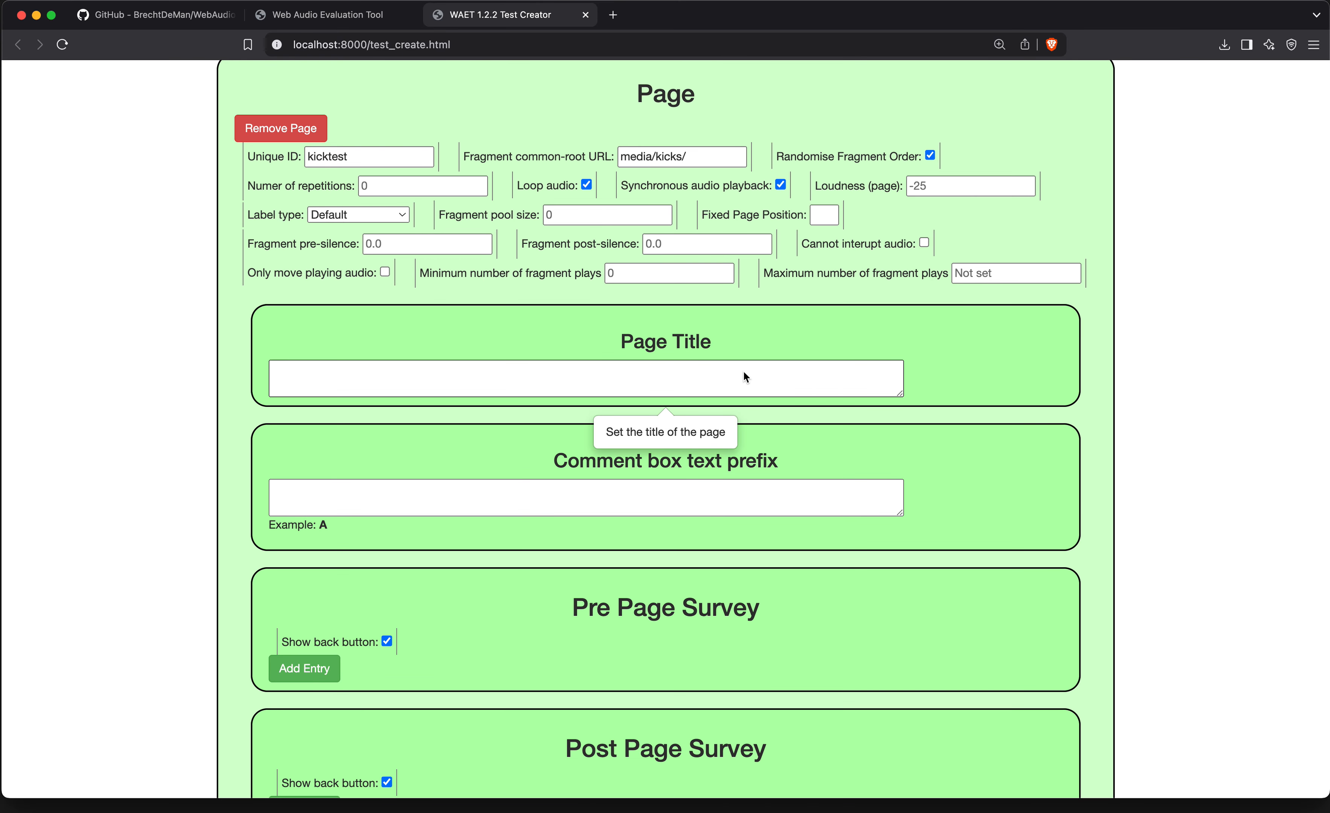
pyautogui.click(744, 373)
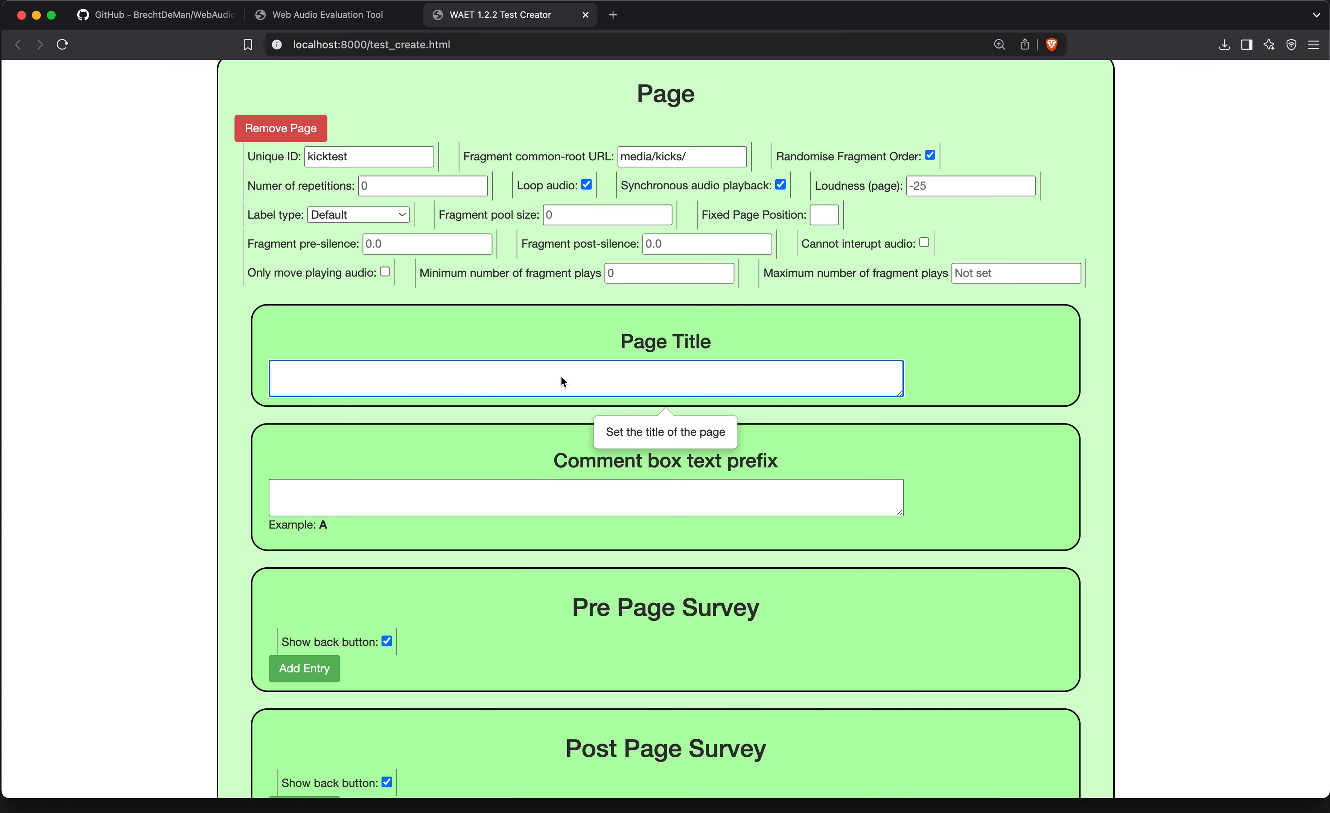
pyautogui.write('Listening Test')
pyautogui.click(545, 425)
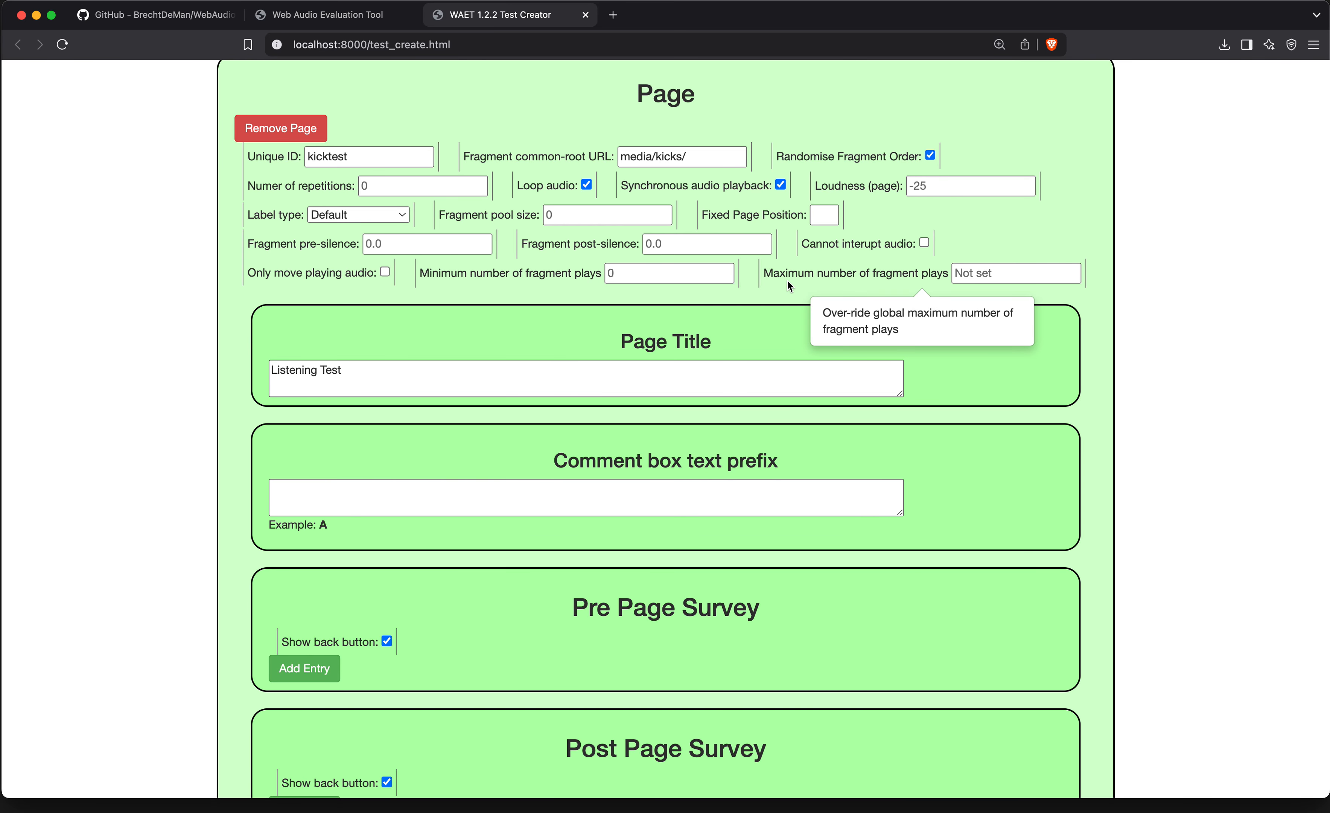
# Add an interface/axis to the kicktest page.
pyautogui.scroll(-1, 709, 289)
pyautogui.scroll(-8, 709, 289)
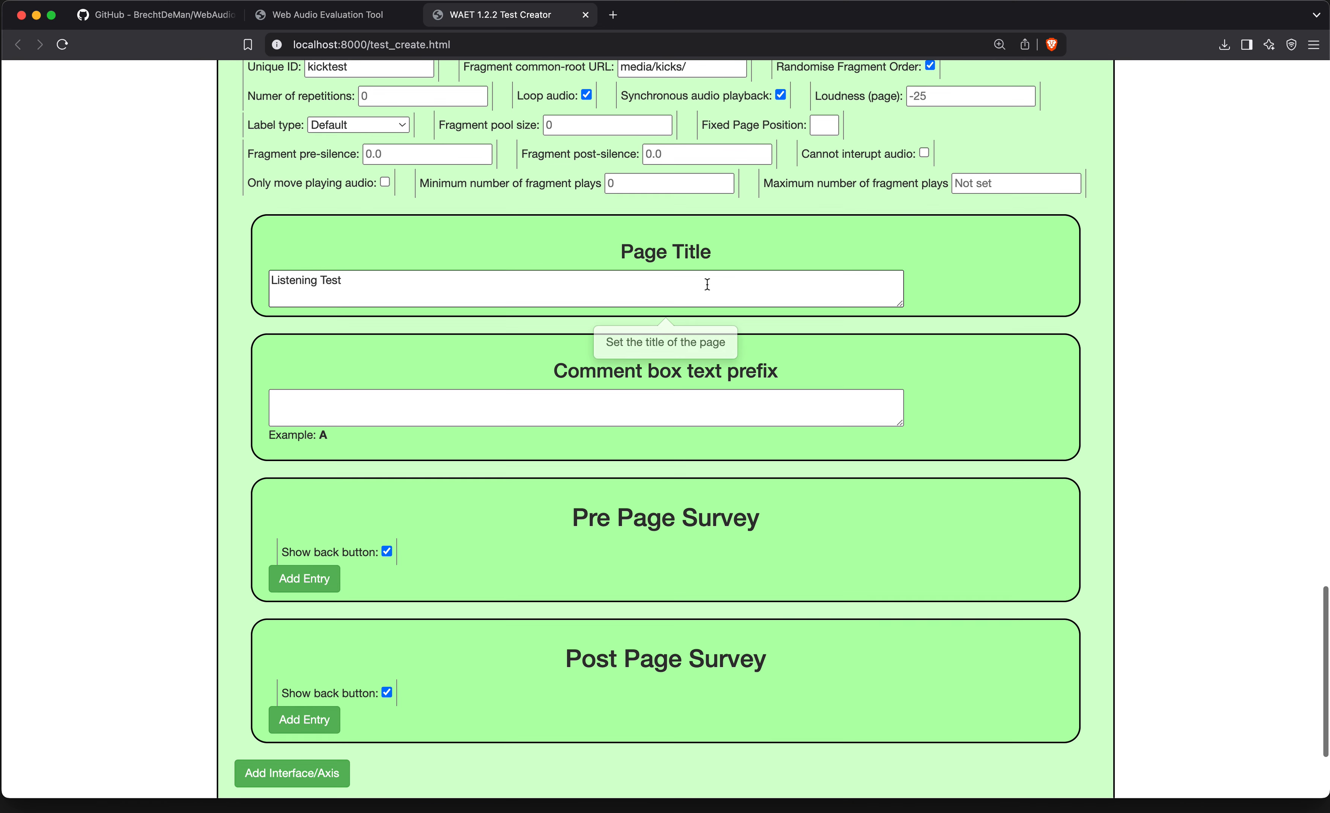
pyautogui.scroll(-1, 563, 388)
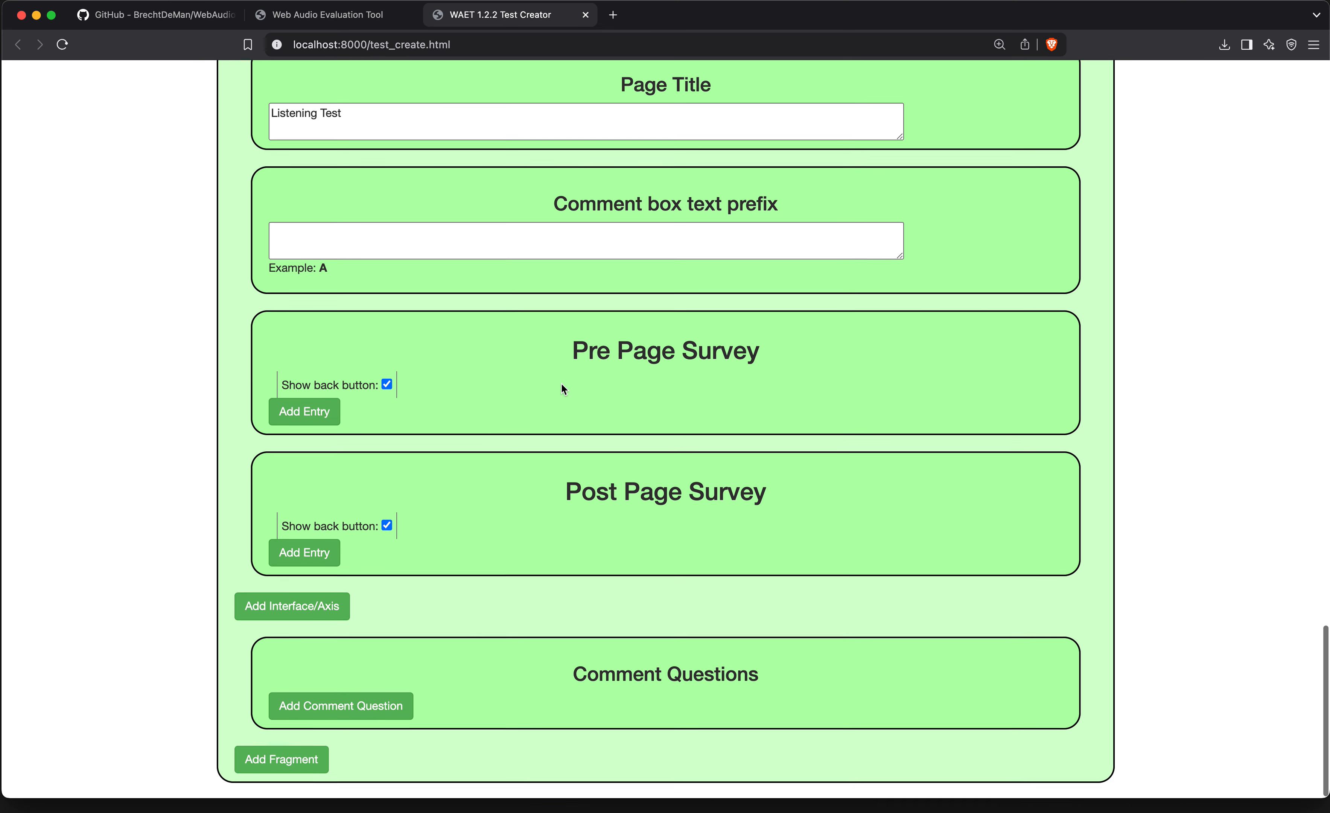
pyautogui.click(310, 606)
pyautogui.scroll(-15, 525, 445)
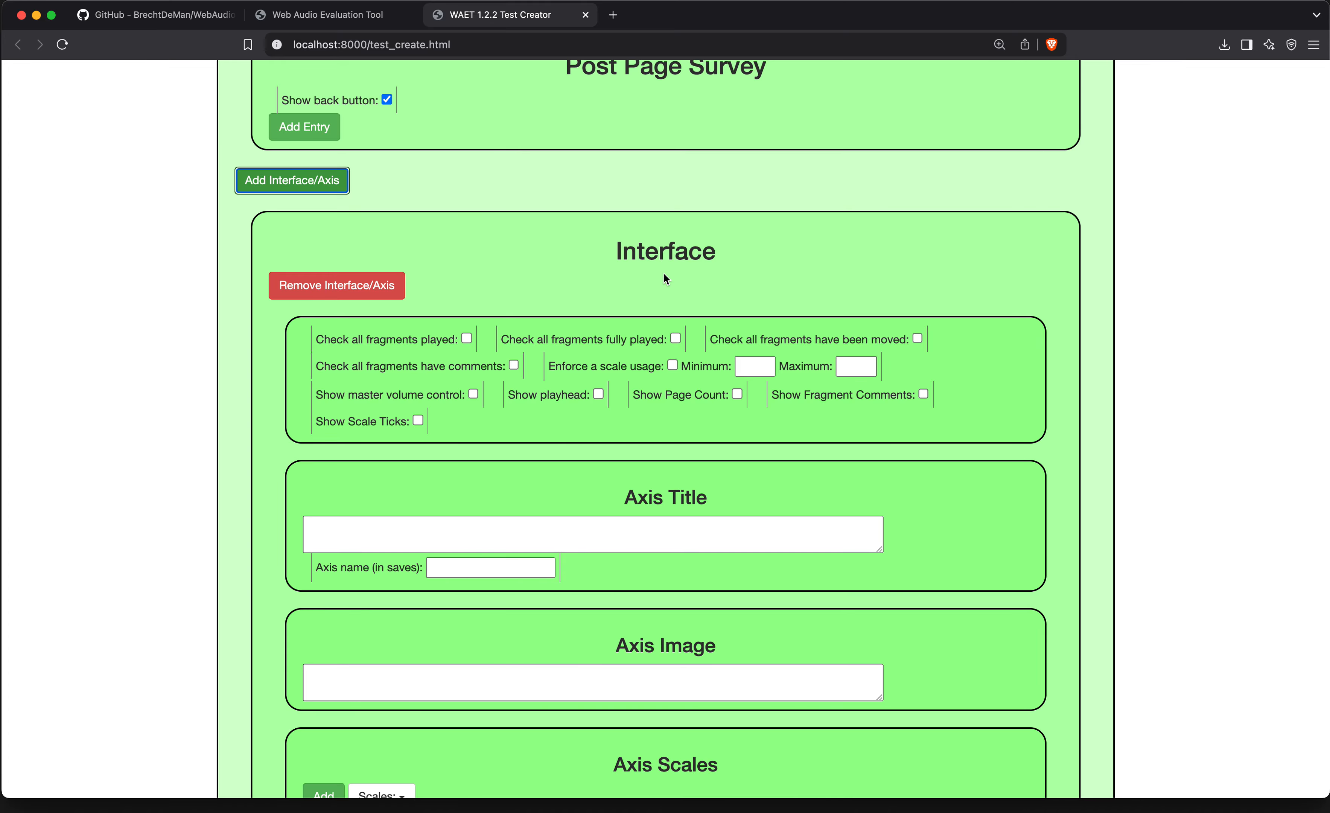
pyautogui.scroll(5, 625, 354)
pyautogui.scroll(-6, 656, 358)
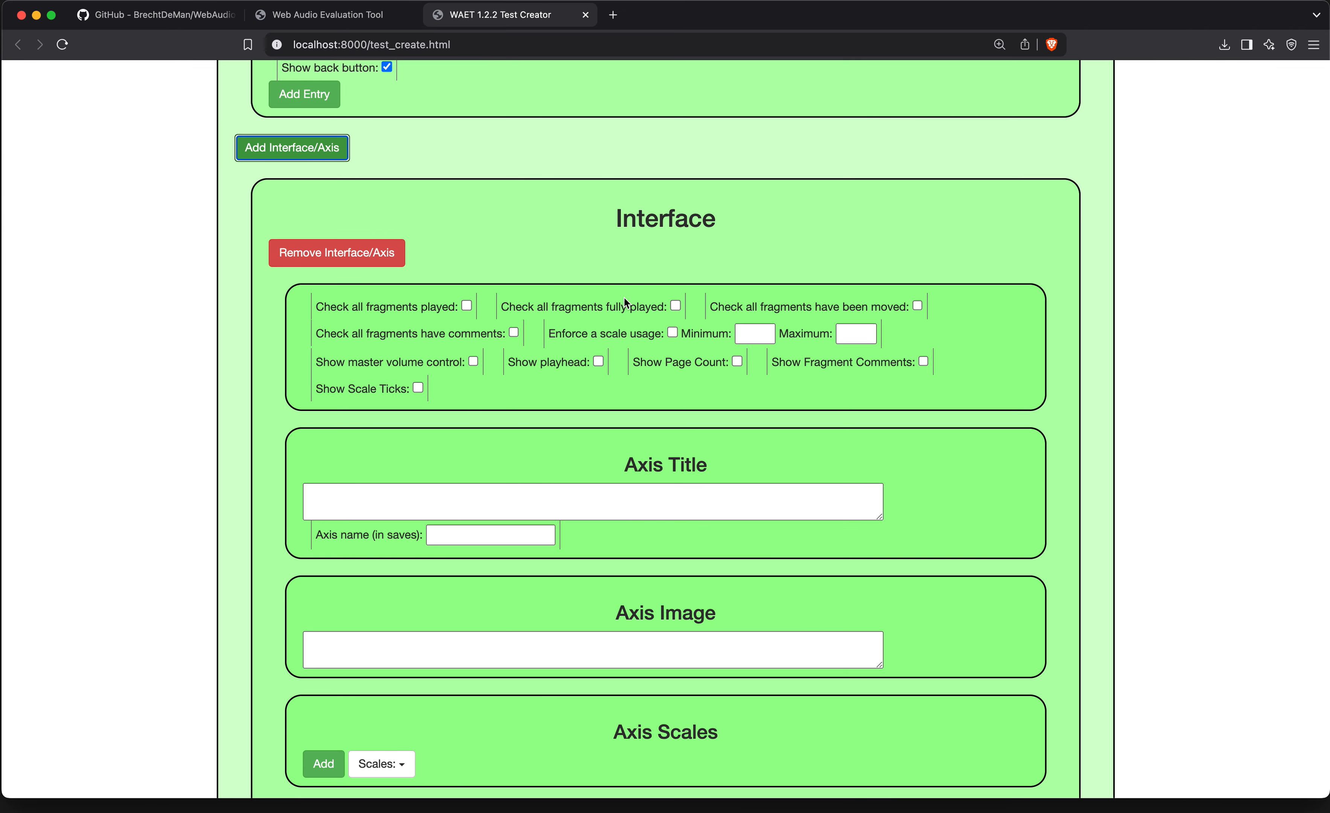
# In the page's interface, enable the checks that all fragments are played, fully played and have been moved.
pyautogui.click(468, 305)
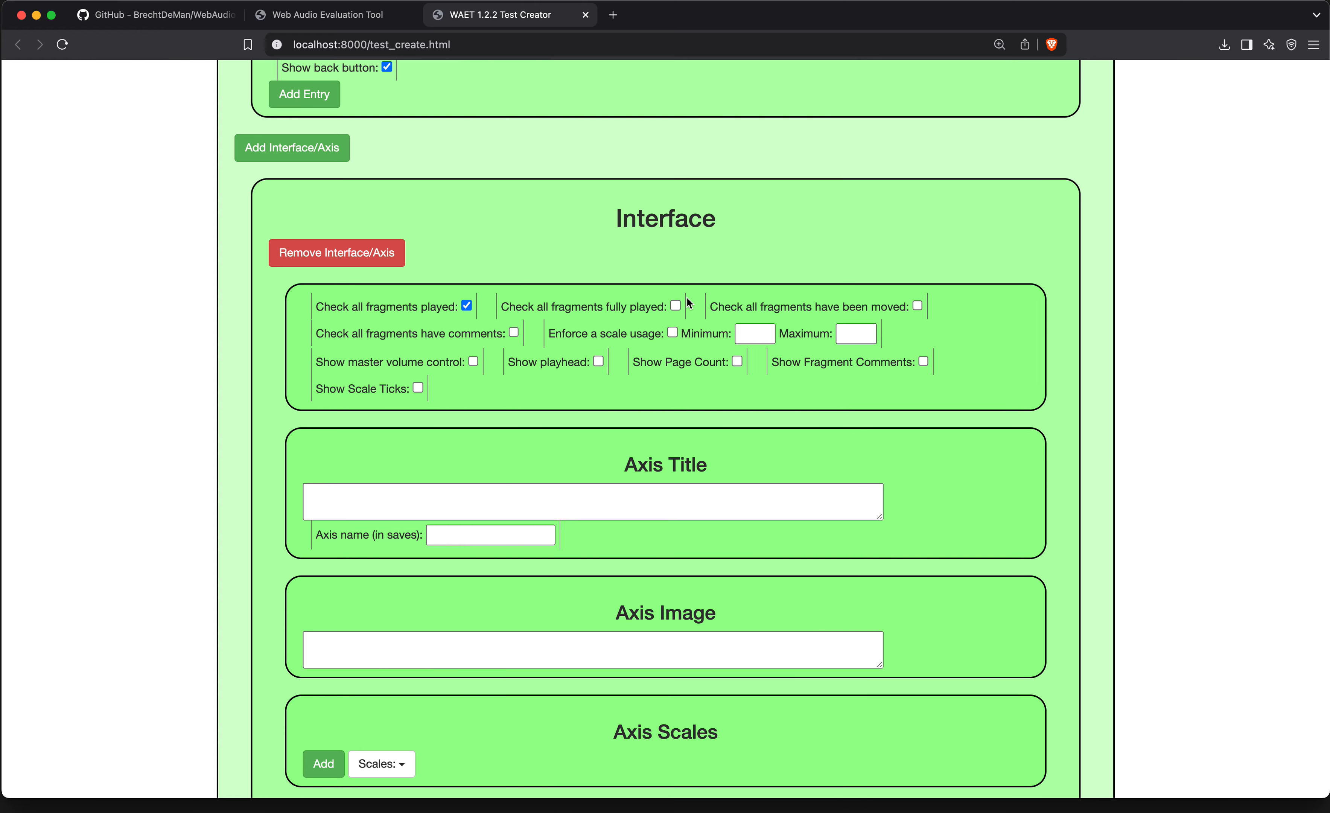
pyautogui.click(676, 310)
pyautogui.click(919, 305)
# Set the axis title of the page's interface to "Preference".
pyautogui.scroll(-3, 502, 257)
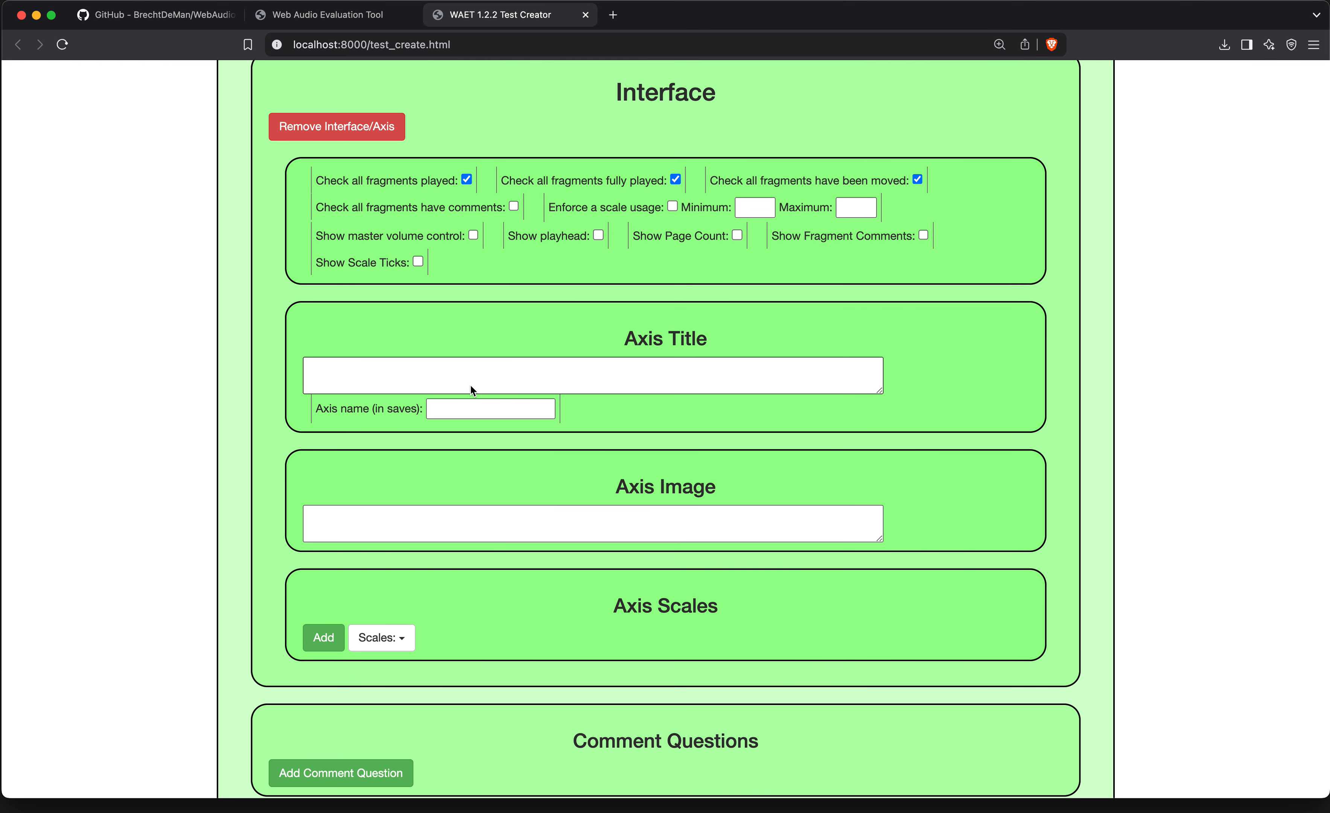
pyautogui.click(697, 384)
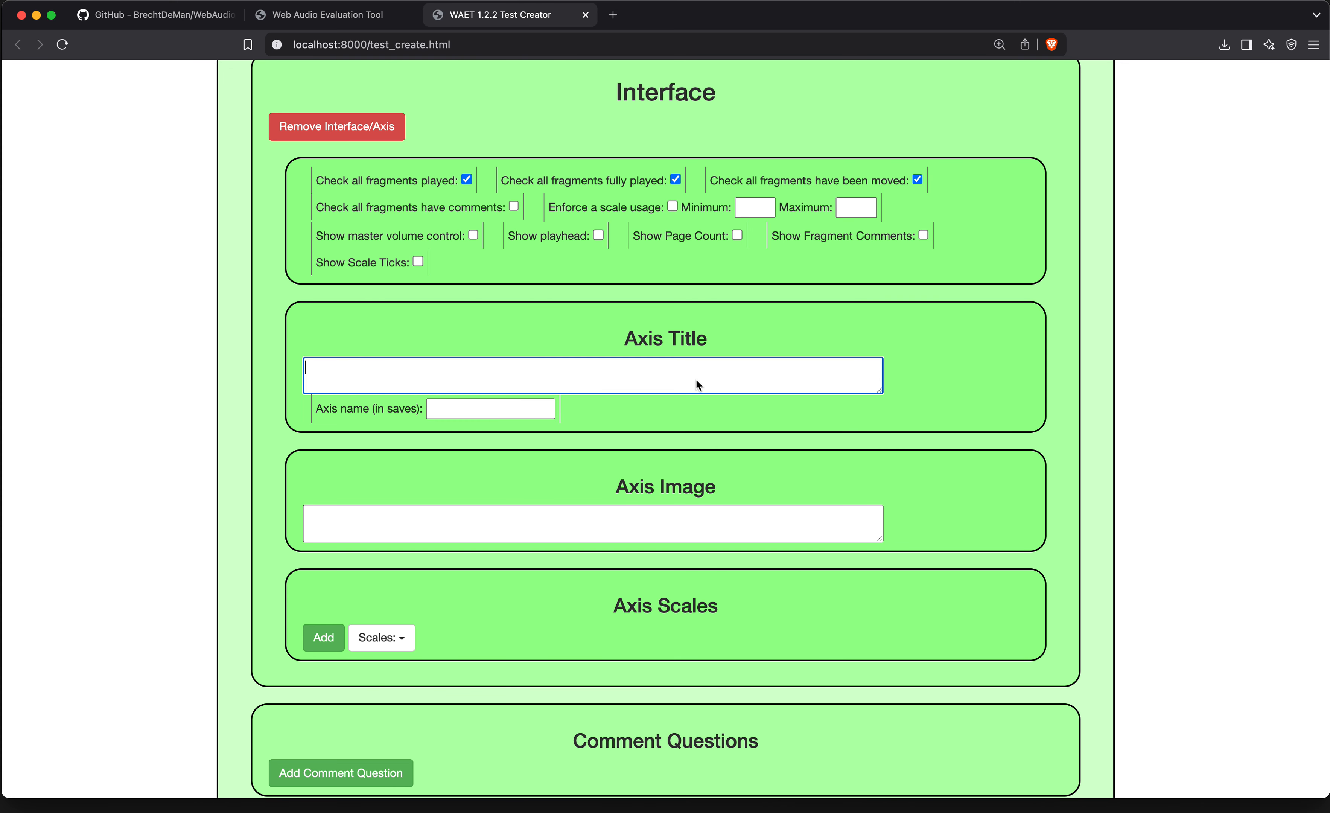
pyautogui.write('Preferecnce')
# Add two axis scale entries and set the first one to position 100 with the text "Most Preferred".
pyautogui.scroll(-1, 694, 493)
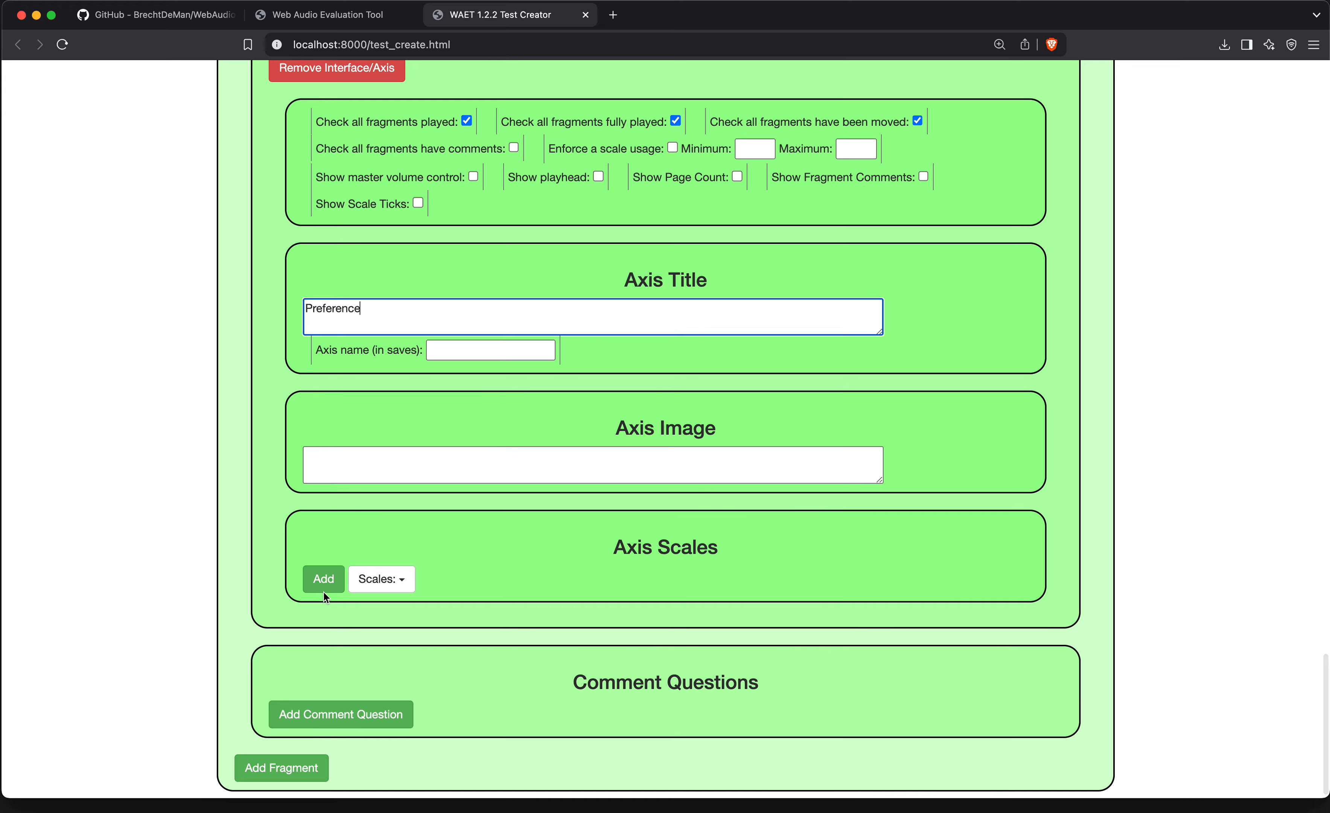
pyautogui.click(331, 584)
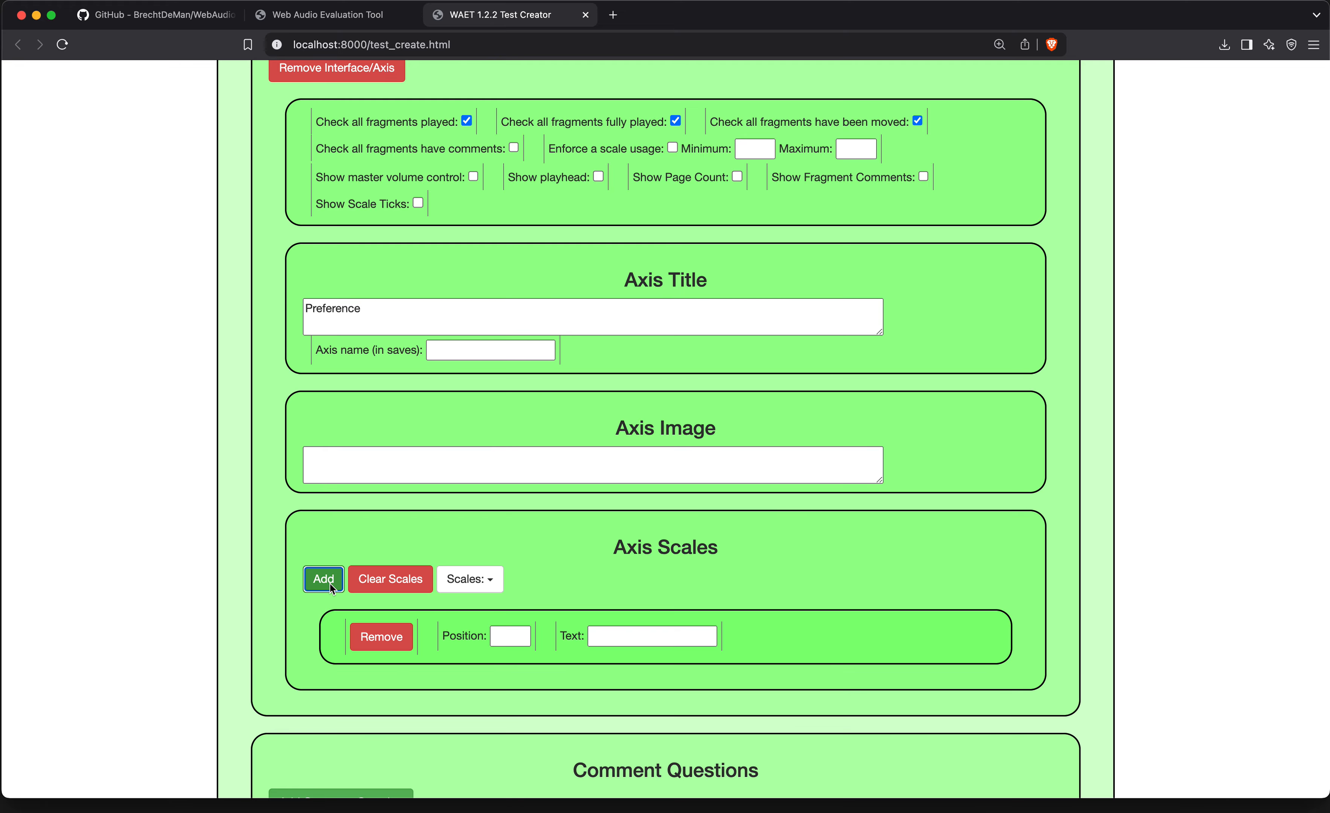
pyautogui.click(331, 583)
pyautogui.scroll(-2, 551, 519)
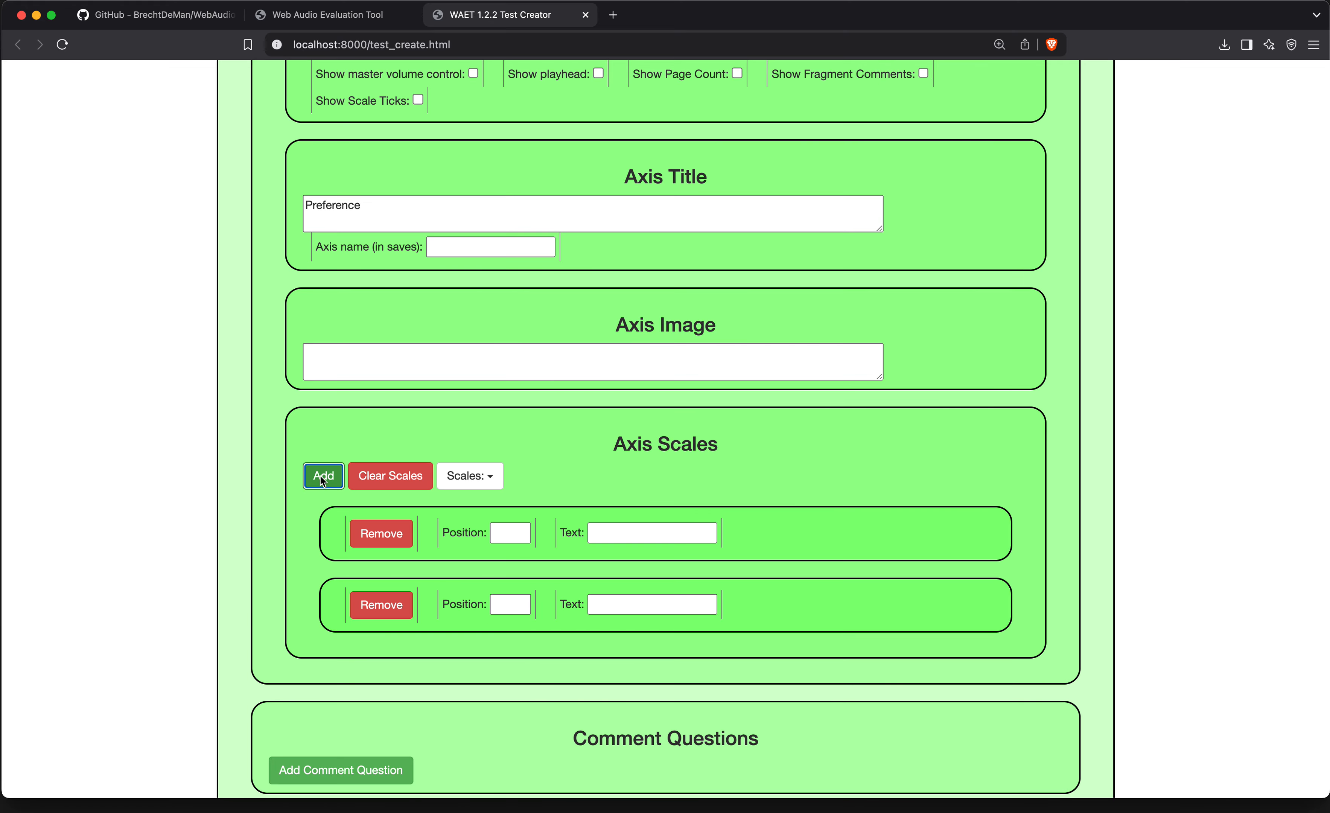
pyautogui.click(521, 529)
pyautogui.write('00')
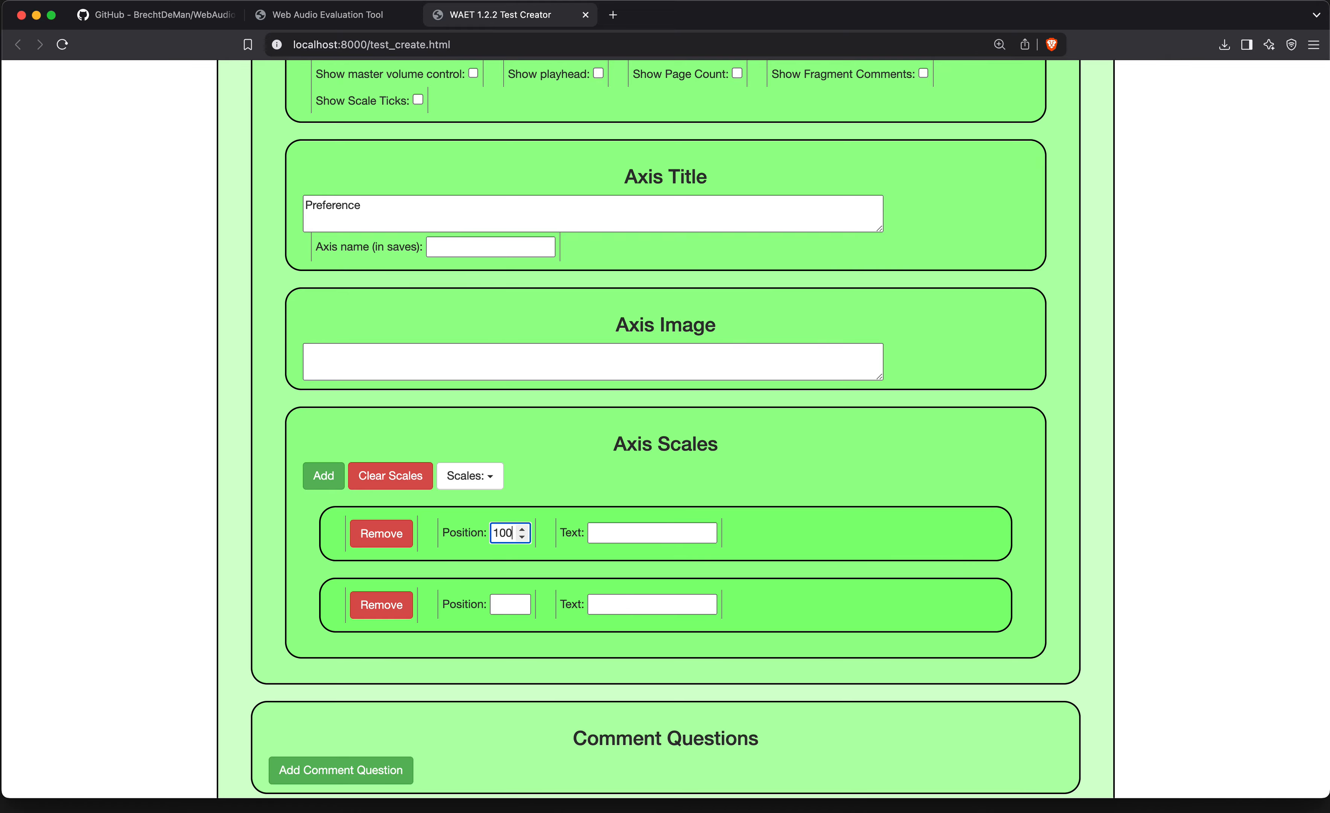
pyautogui.click(611, 522)
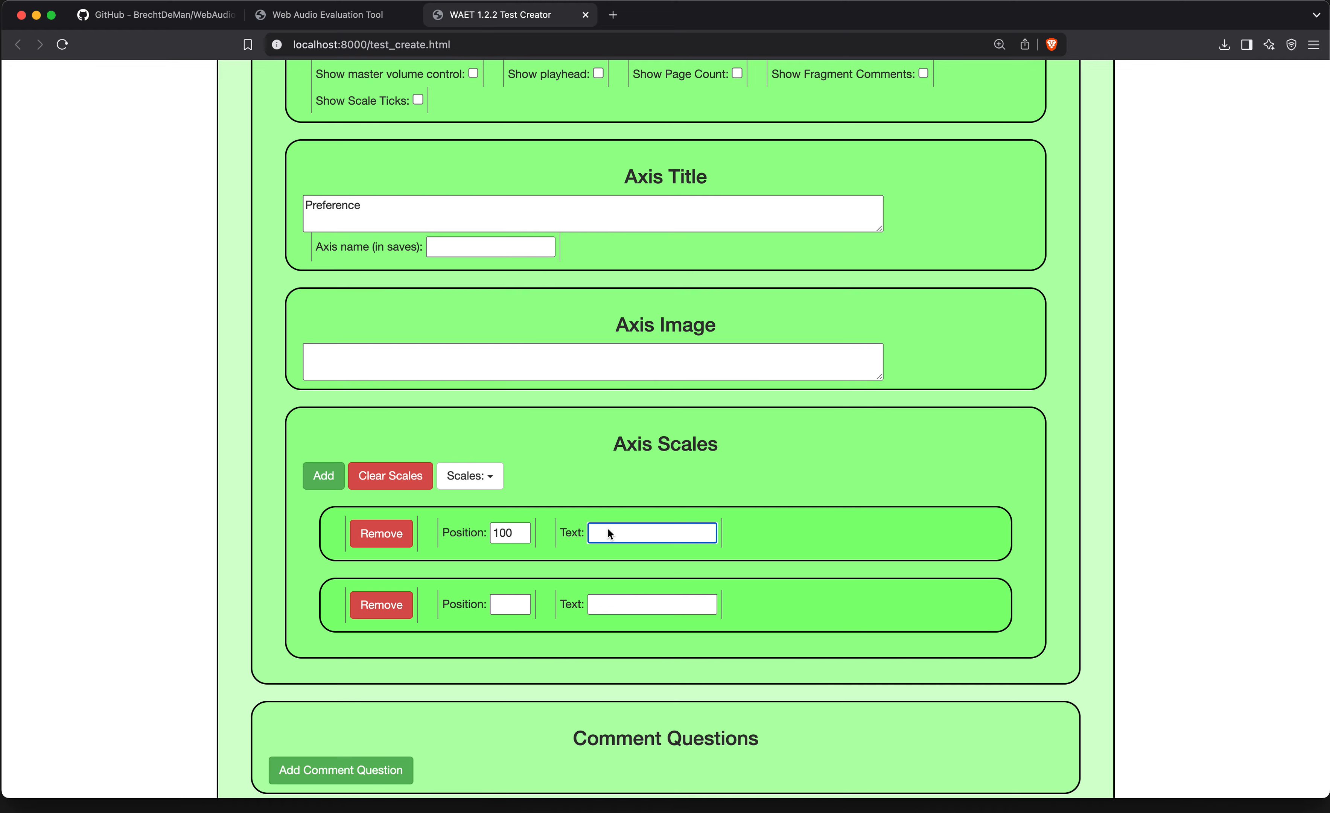
pyautogui.write('Most Preferred')
# Set the second axis scale entry to position 0 with the text "Least Preferred".
pyautogui.click(496, 609)
pyautogui.write('0')
pyautogui.click(613, 601)
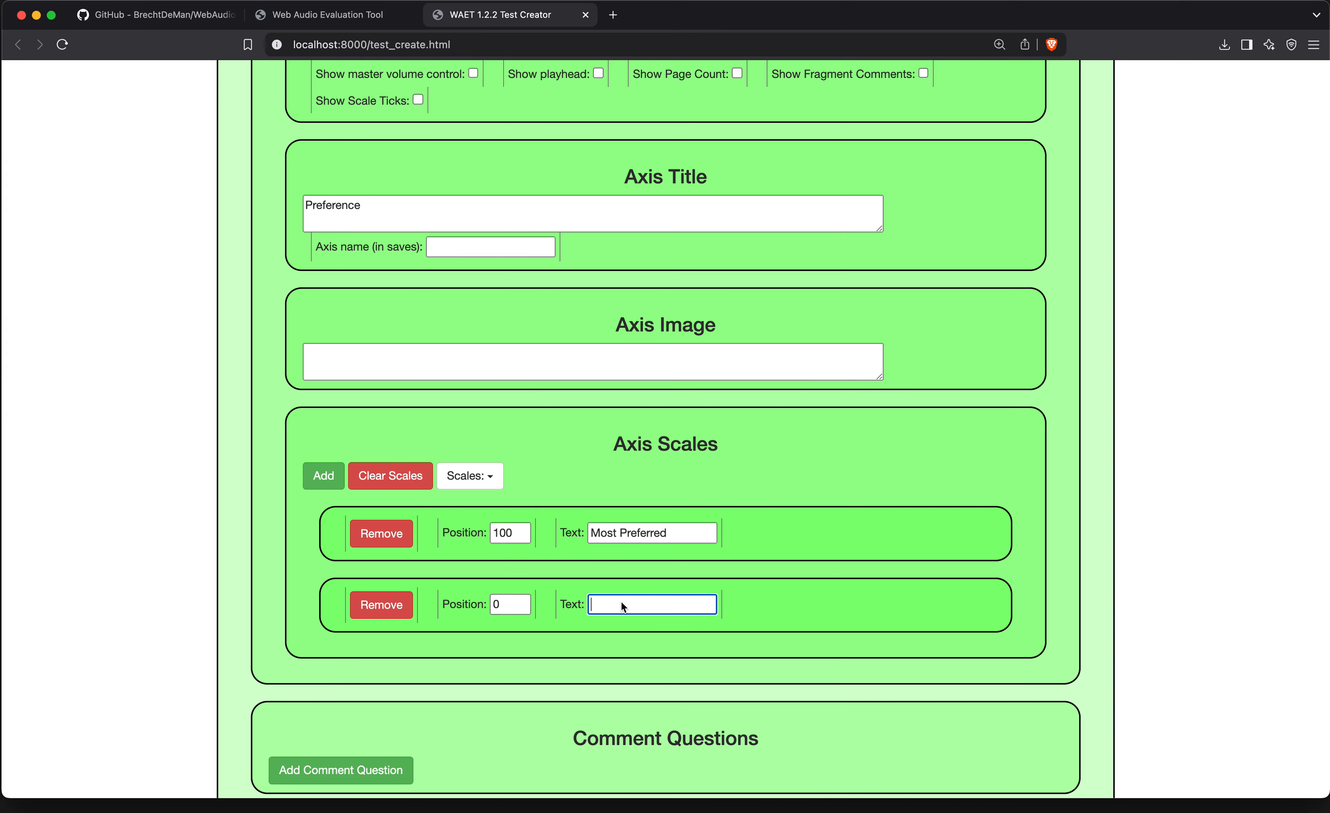
pyautogui.write('Least Preferred')
pyautogui.click(604, 414)
# Add three empty audio fragments to the kicktest page.
pyautogui.scroll(-2, 593, 423)
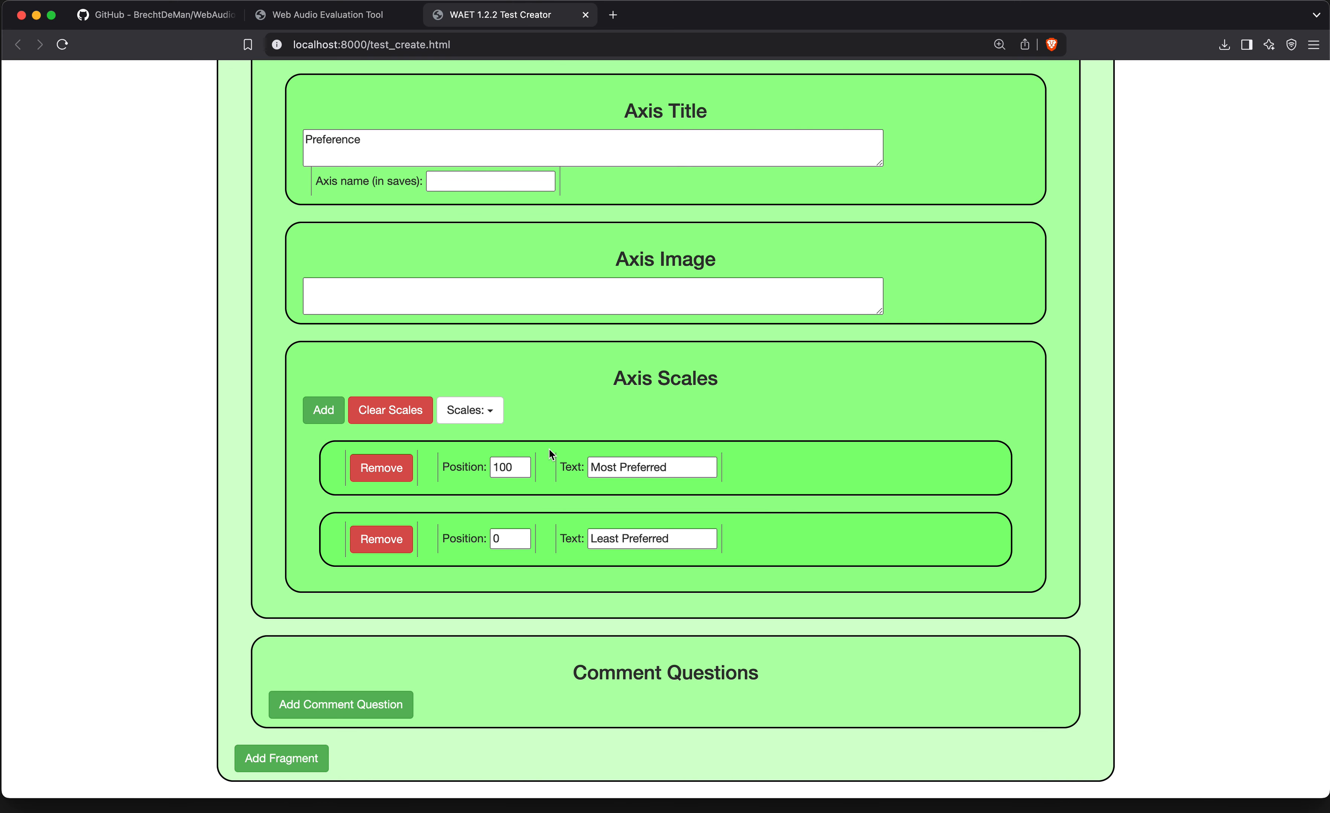
pyautogui.scroll(3, 550, 455)
pyautogui.scroll(-3, 601, 481)
pyautogui.scroll(5, 560, 431)
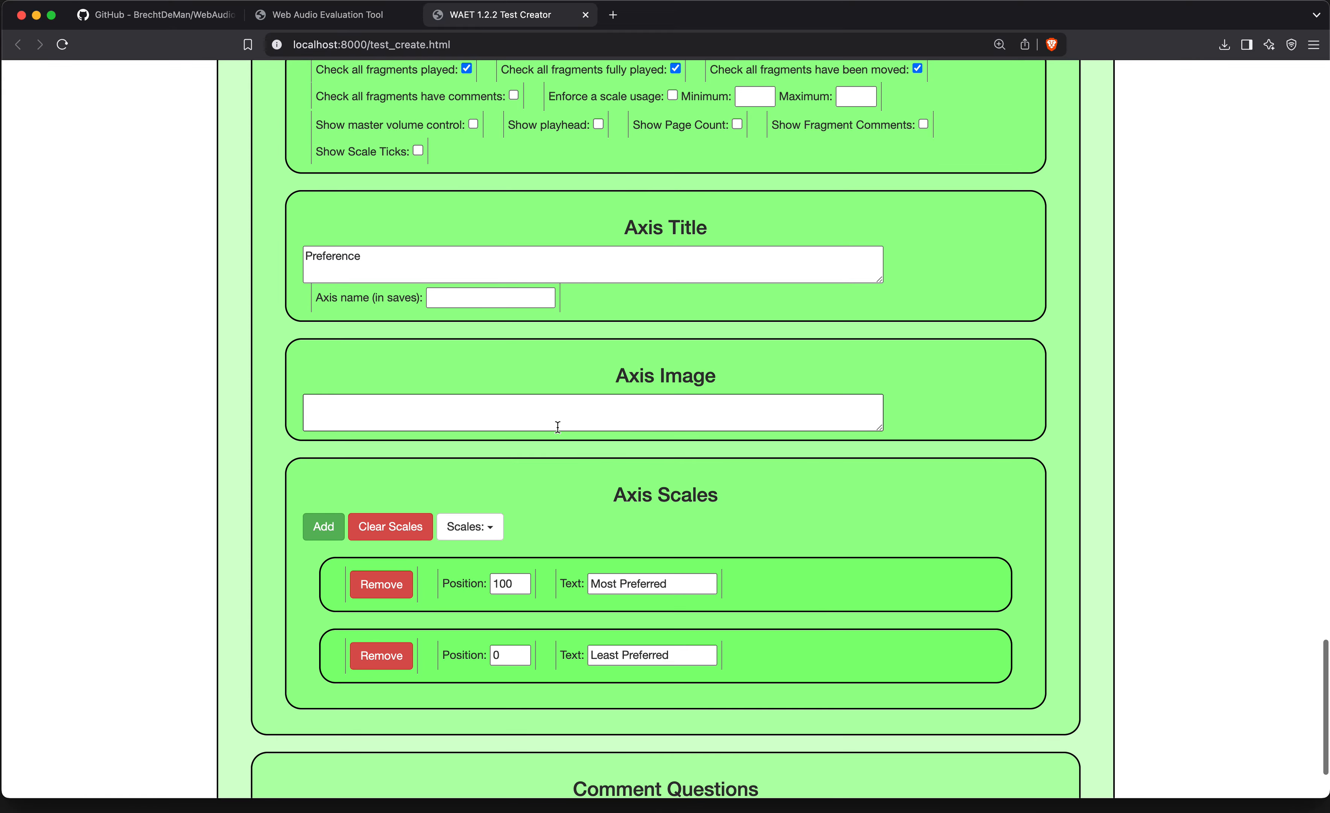
pyautogui.scroll(-4, 557, 428)
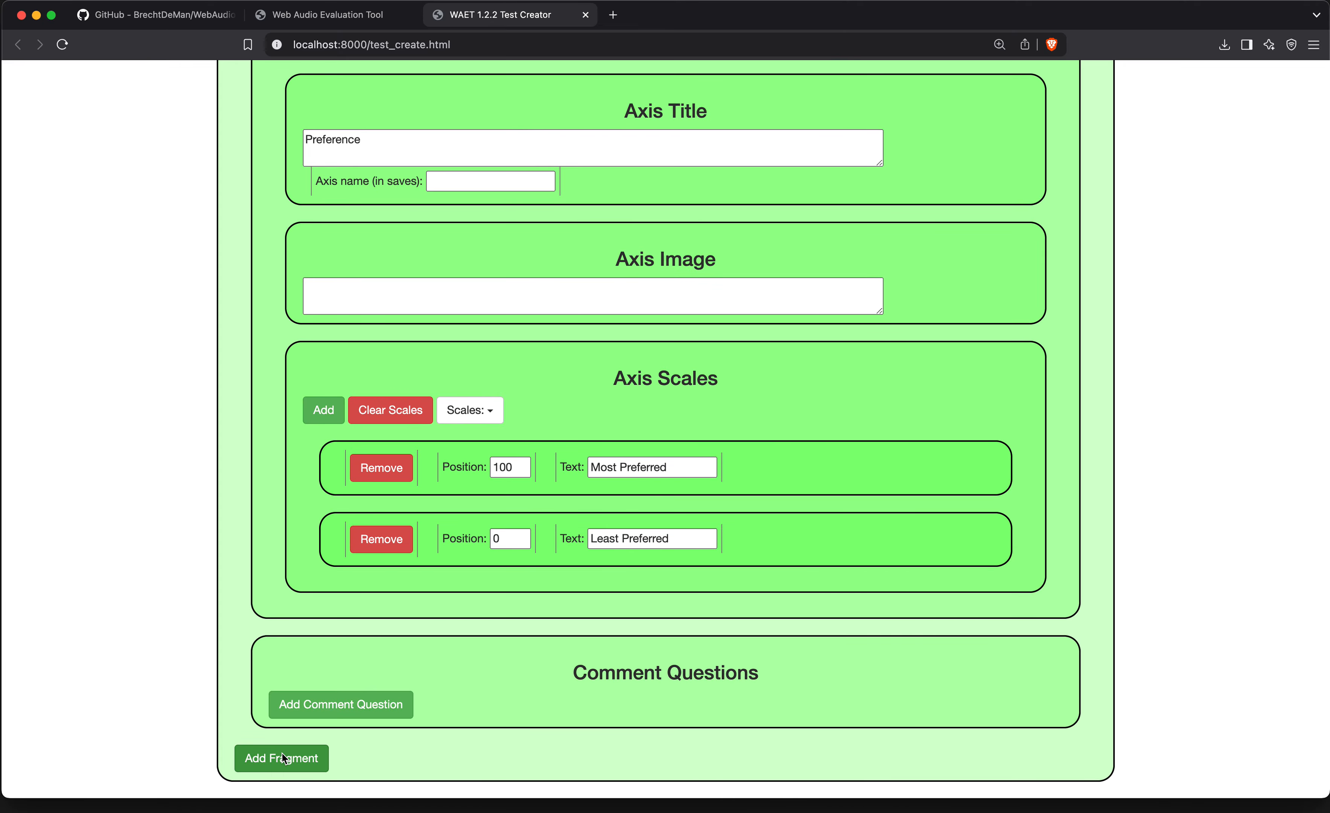
pyautogui.click(285, 765)
pyautogui.scroll(-5, 360, 633)
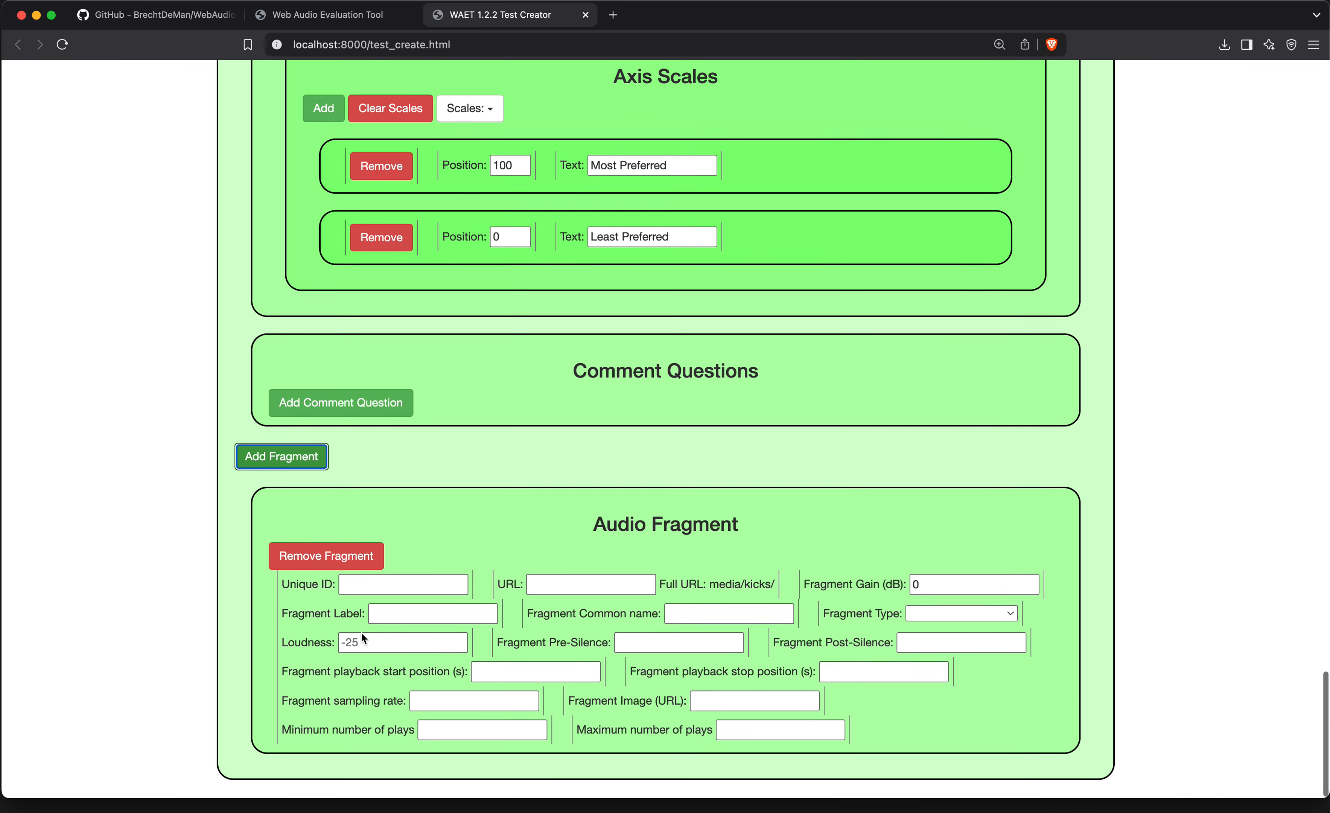
pyautogui.click(294, 454)
pyautogui.scroll(-3, 294, 455)
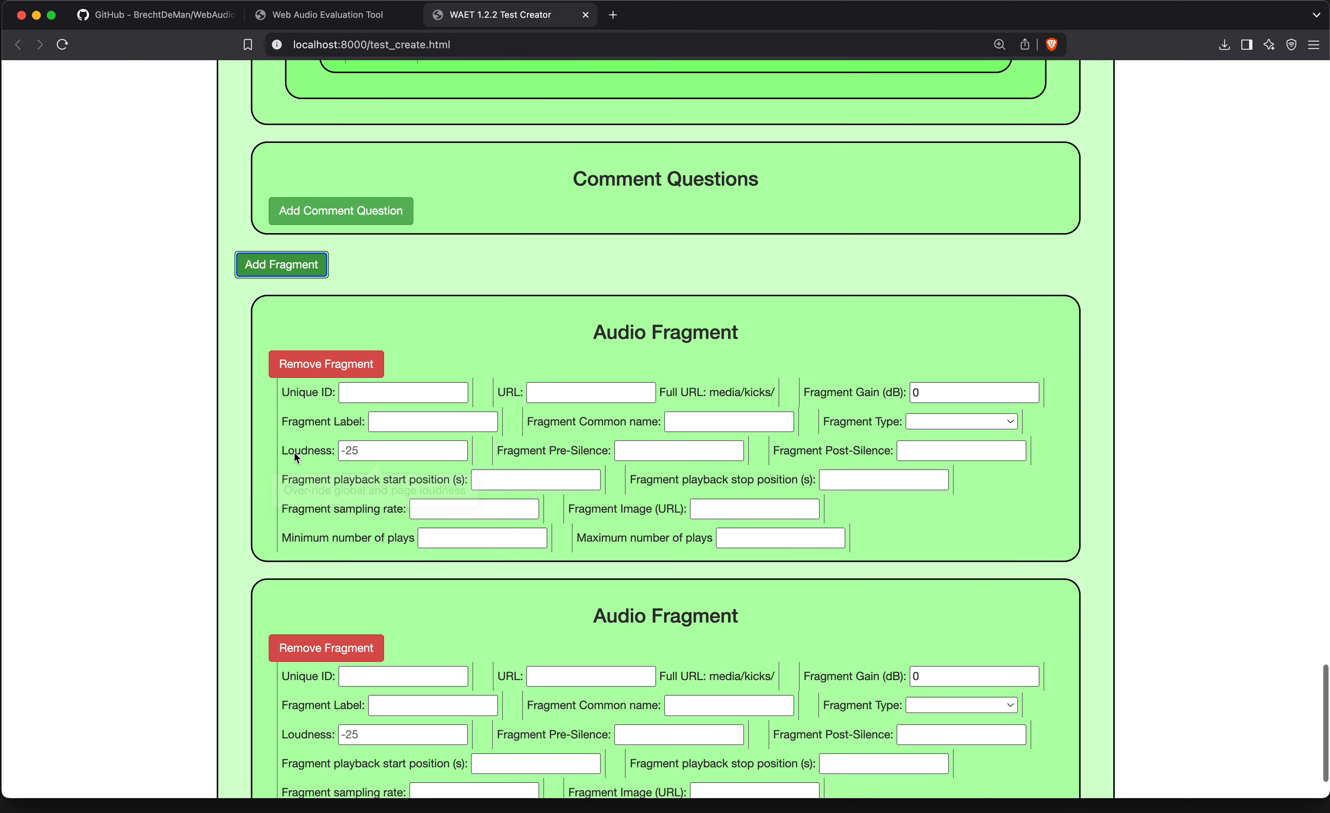
pyautogui.click(288, 260)
pyautogui.scroll(-7, 288, 262)
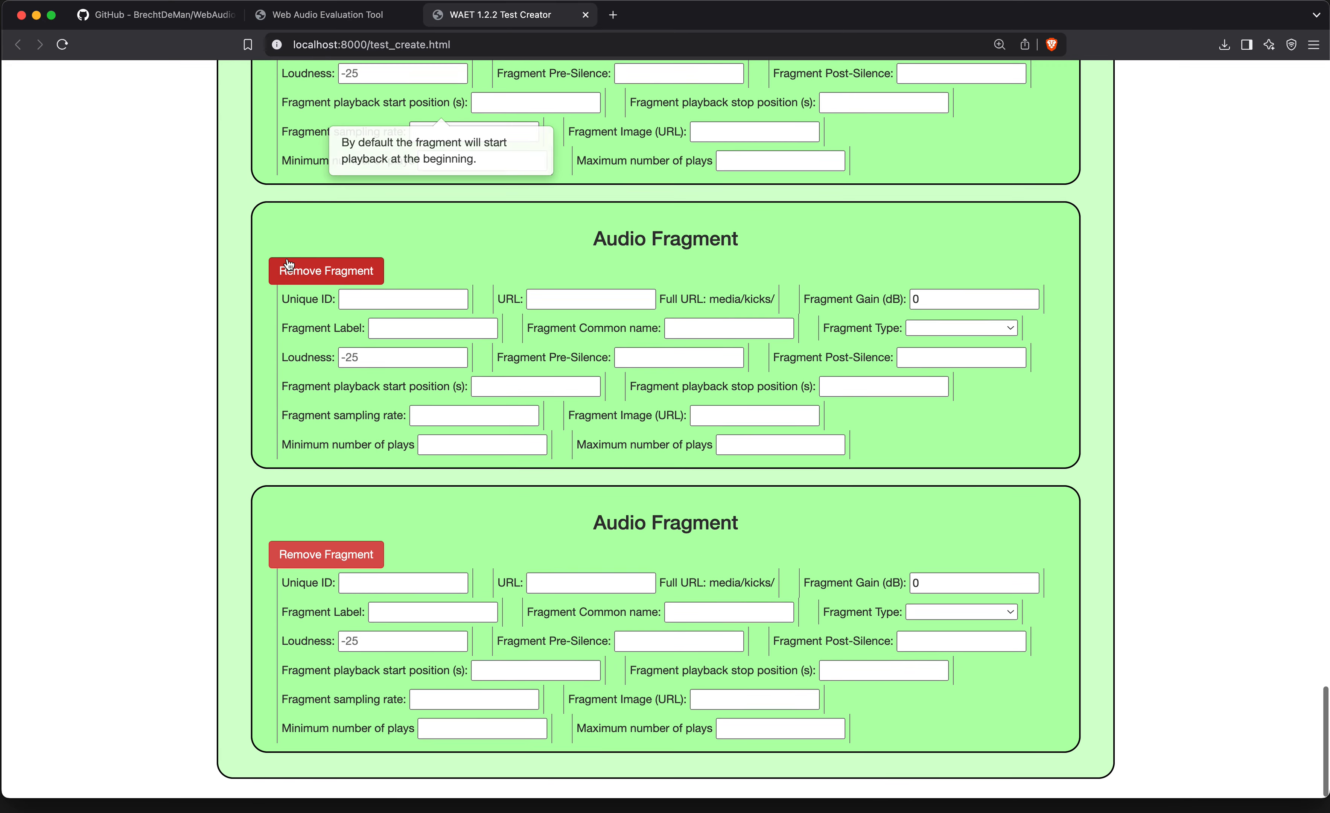
pyautogui.scroll(5, 288, 264)
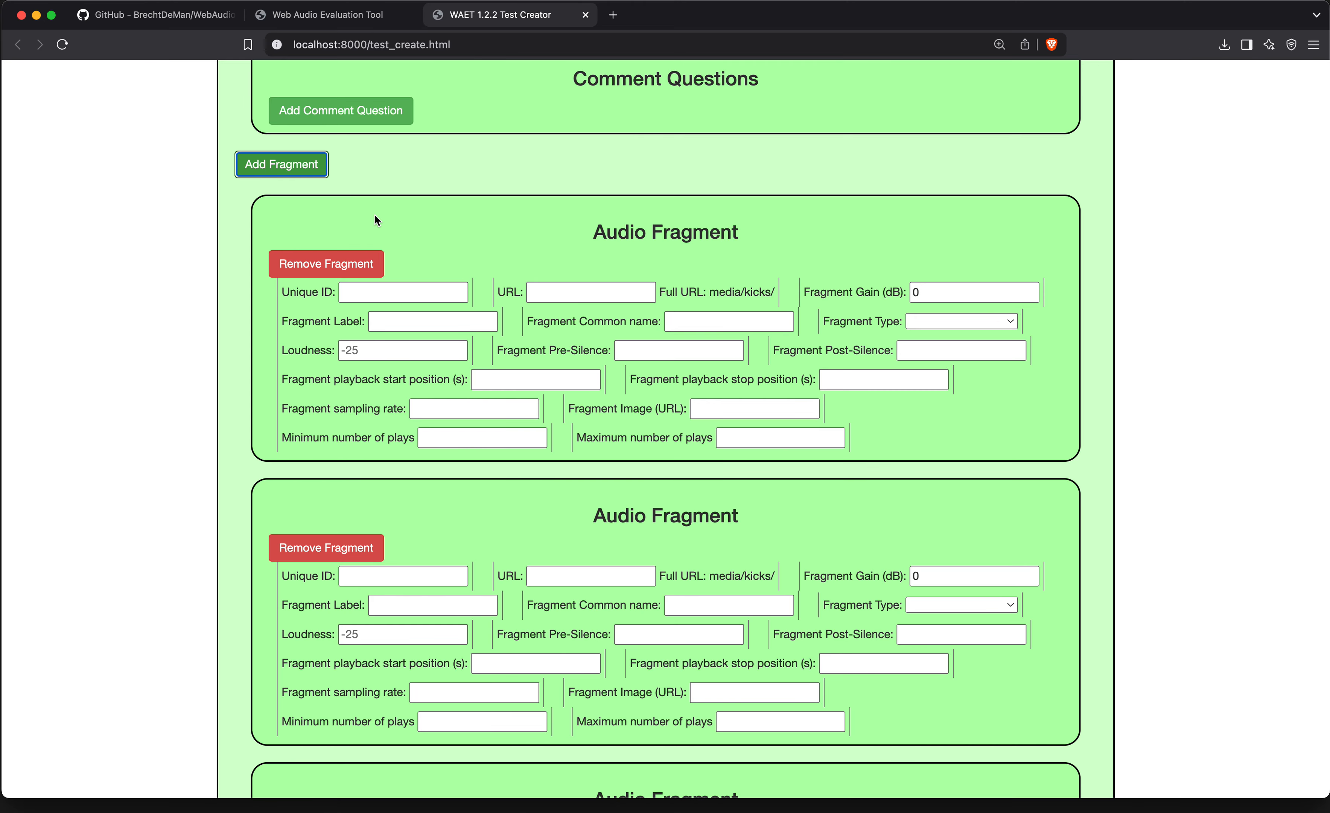
pyautogui.scroll(-5, 382, 230)
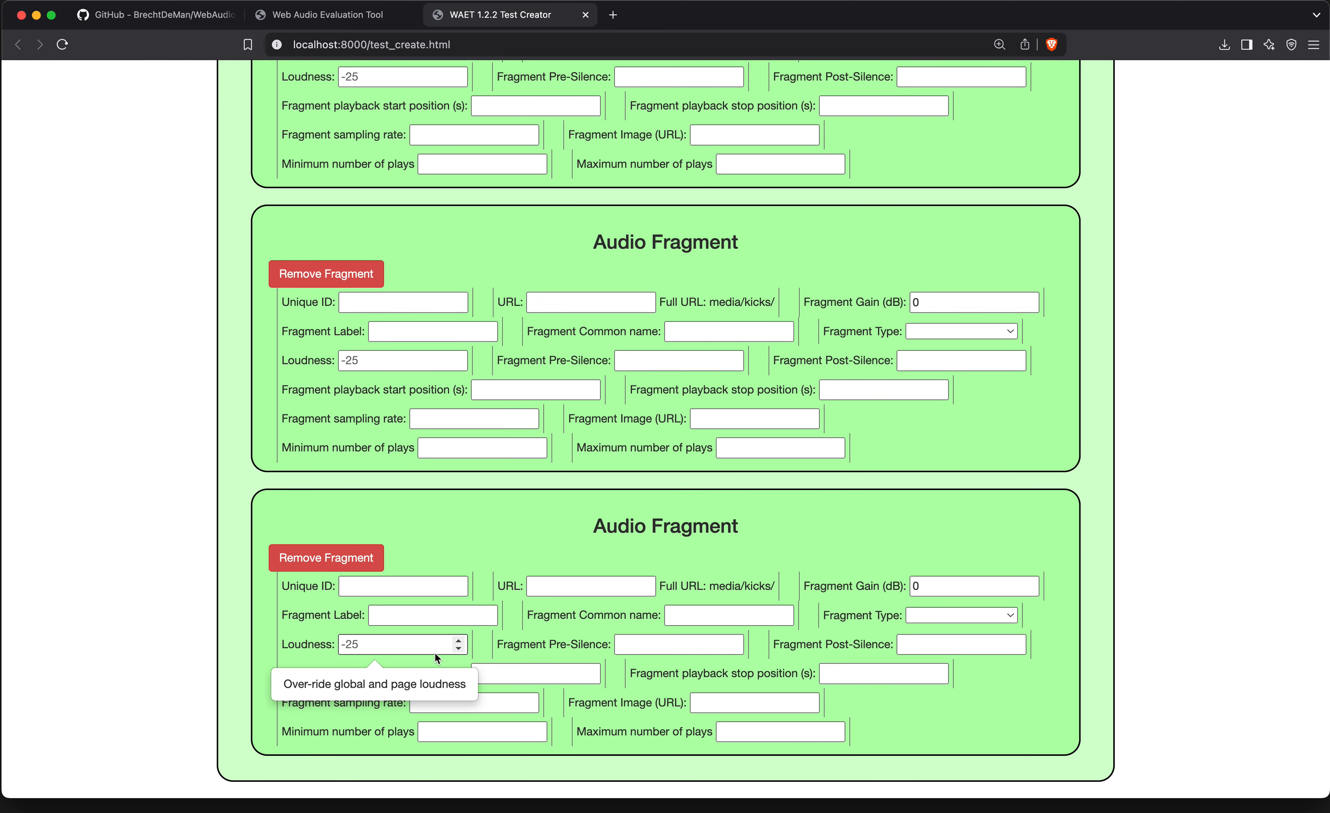
pyautogui.scroll(2, 435, 653)
pyautogui.scroll(-2, 435, 647)
# Copy the file name 4055.wav from the Kicks folder in Finder and enter it as the first audio fragment's URL.
pyautogui.scroll(6, 434, 644)
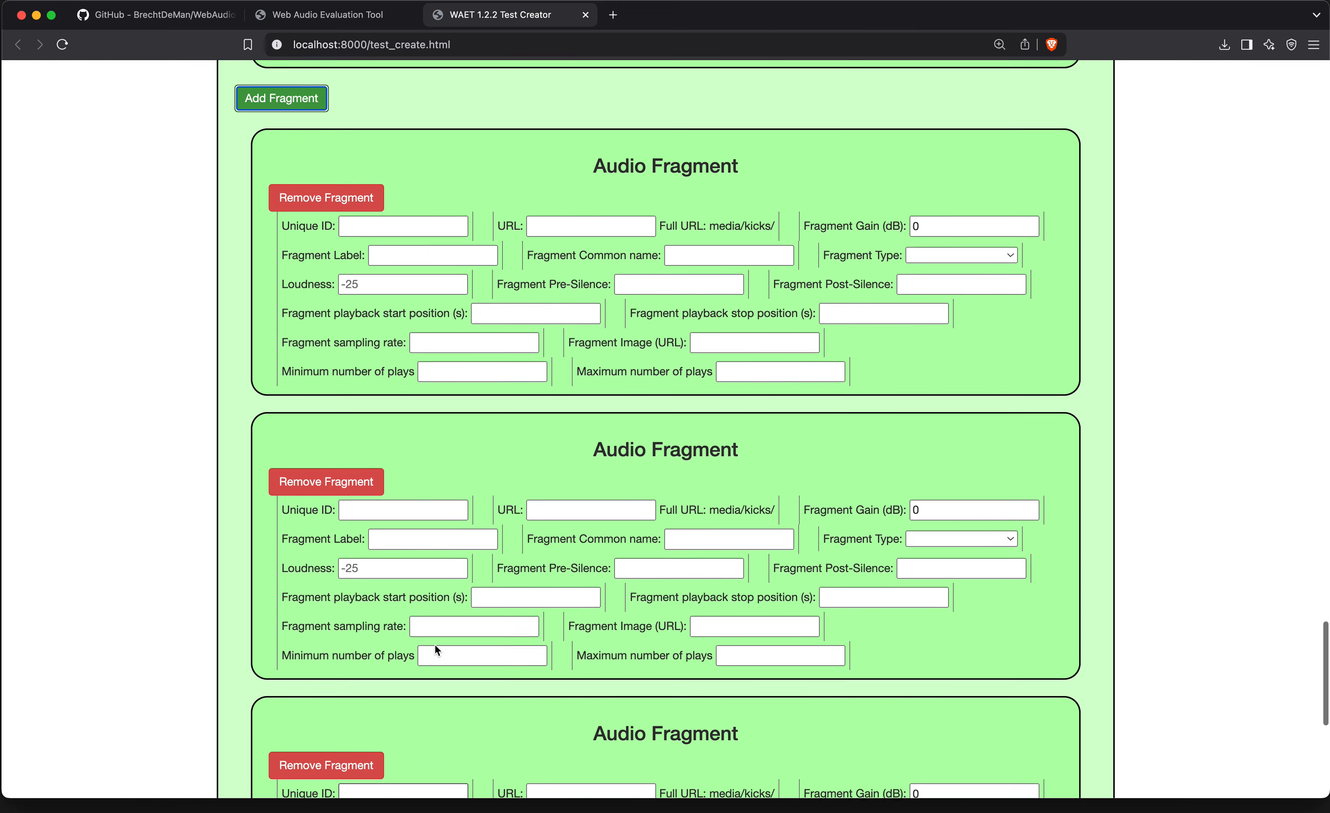
pyautogui.hotkey('ctrl', 'Up')
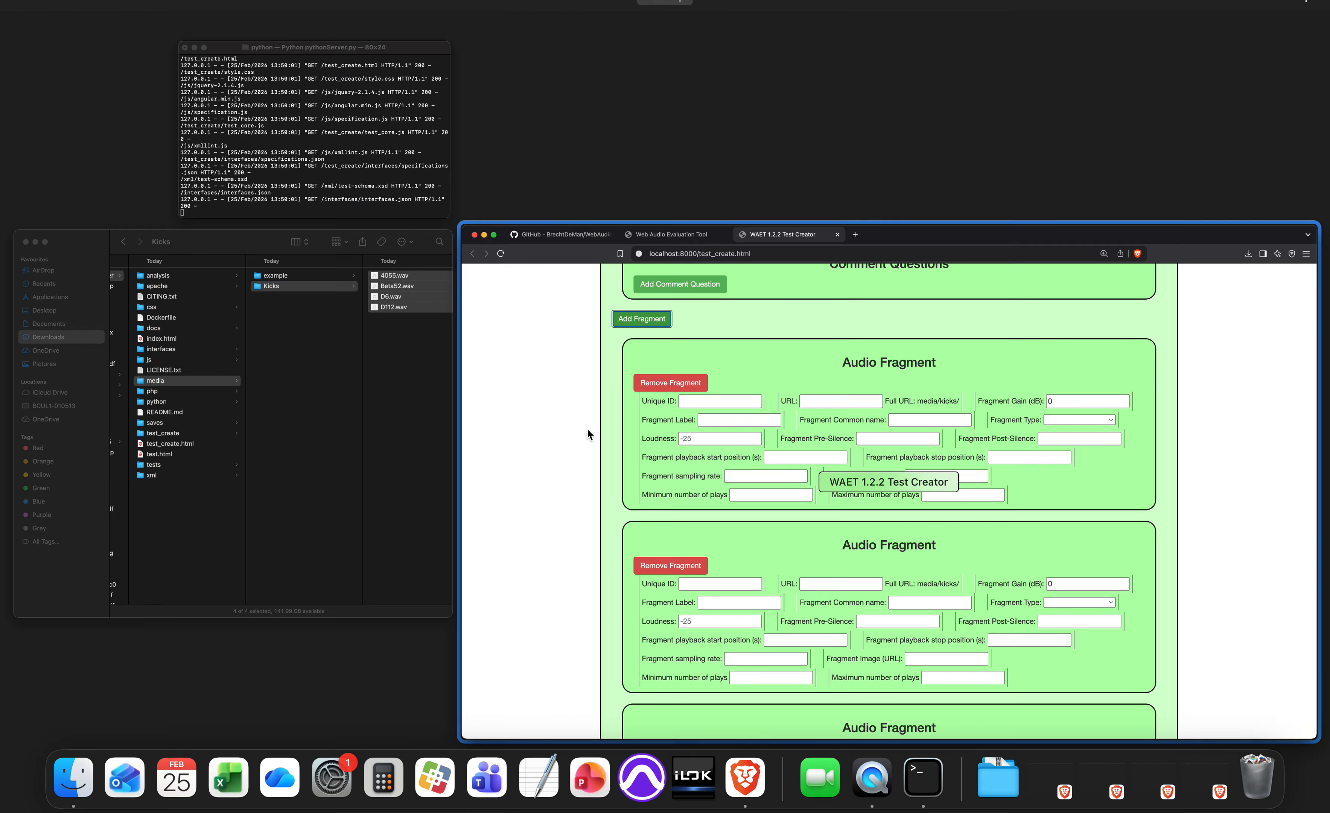
pyautogui.click(293, 429)
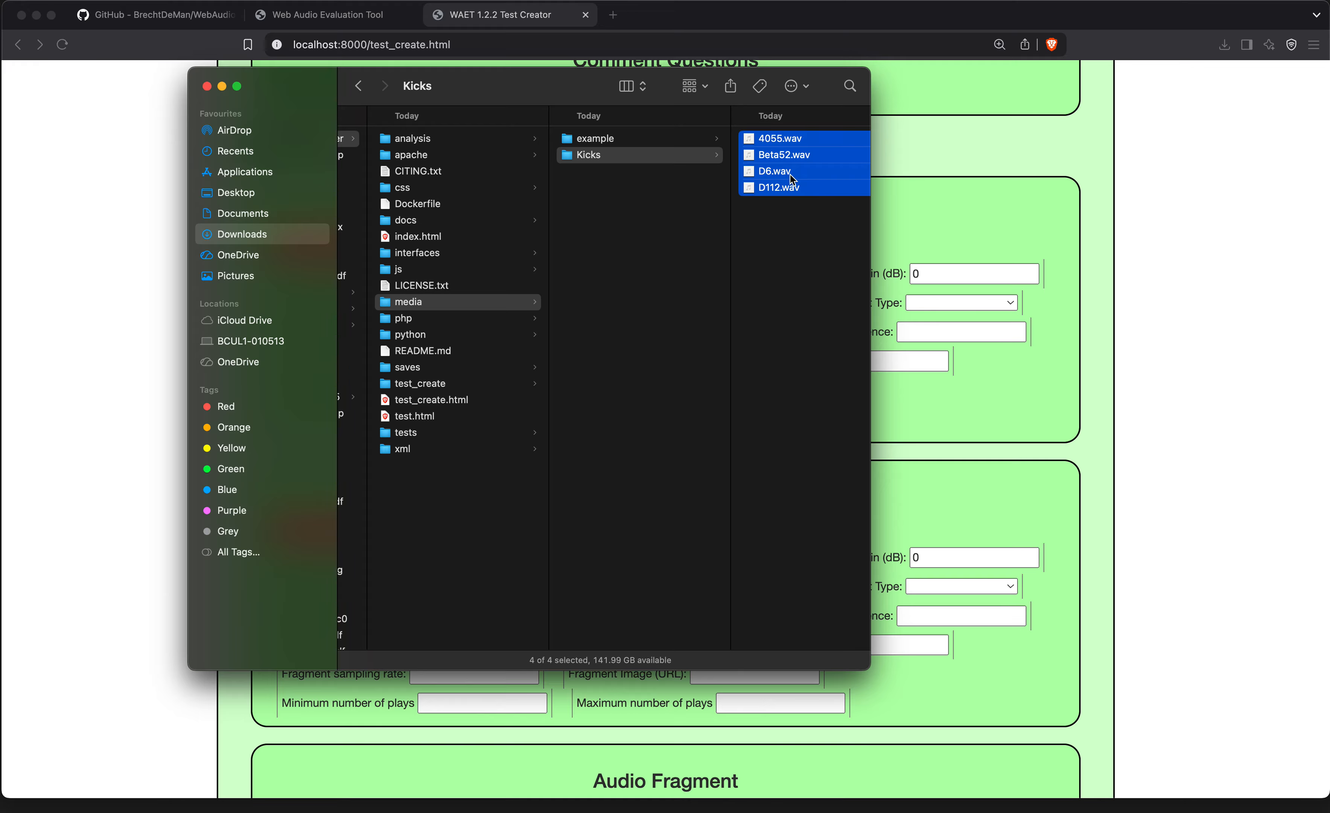
pyautogui.click(792, 143)
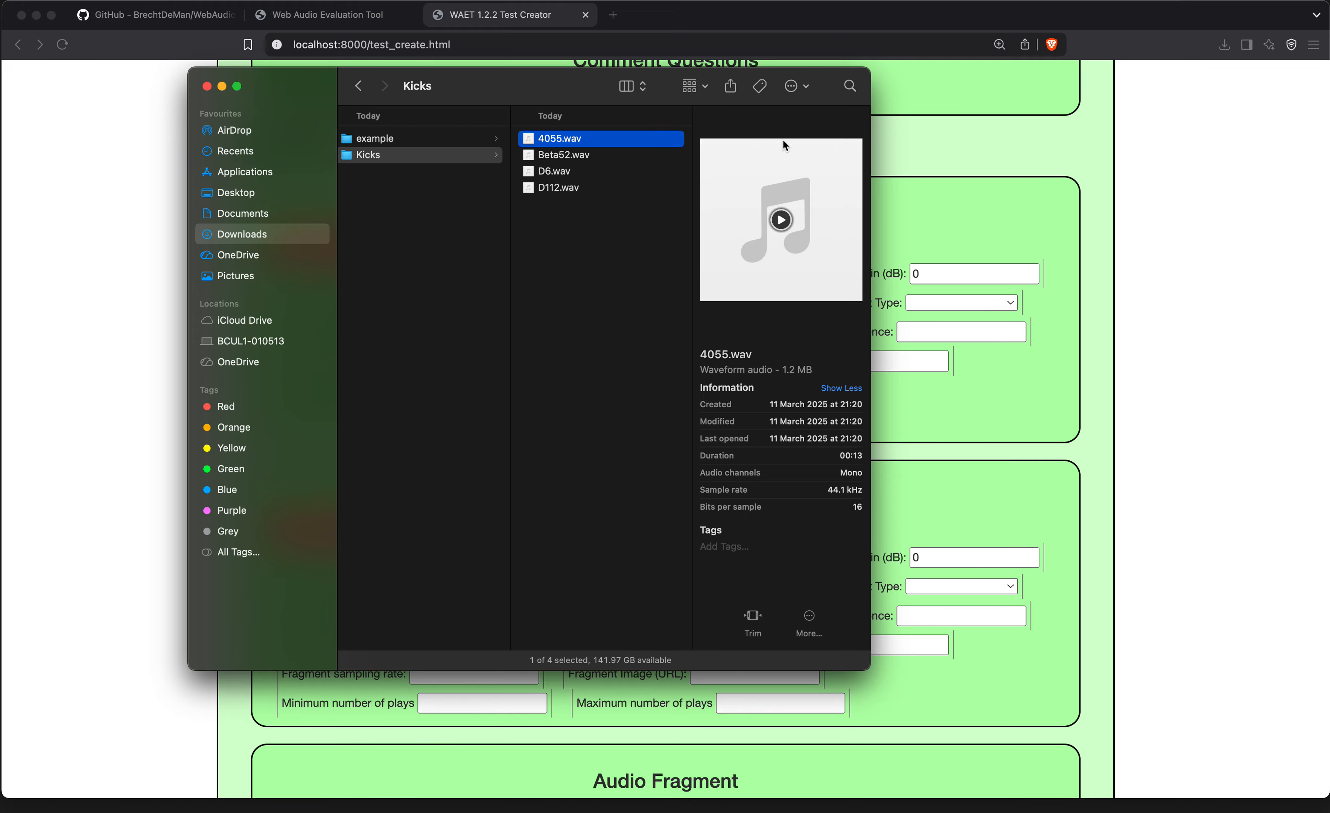
pyautogui.press('Return')
pyautogui.press('super+c')
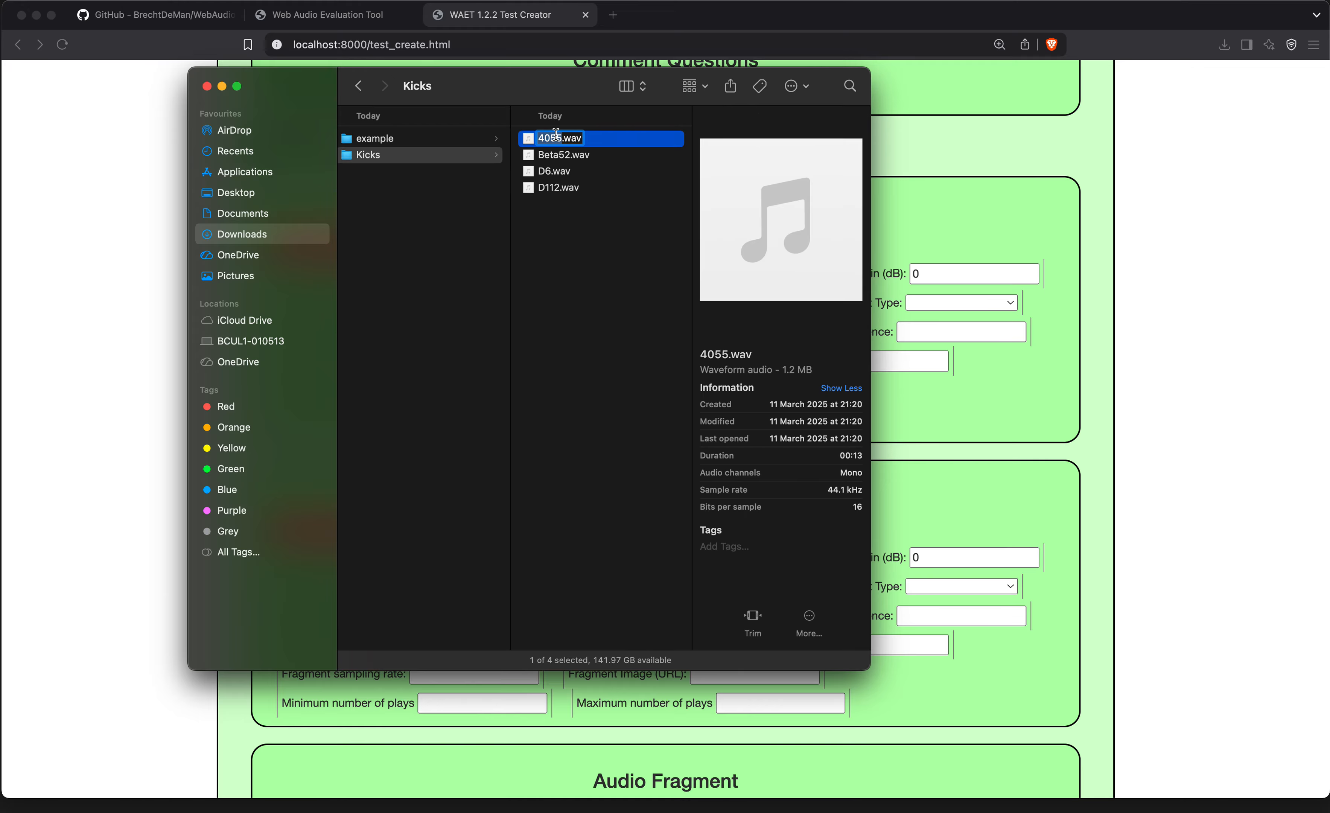
pyautogui.click(114, 328)
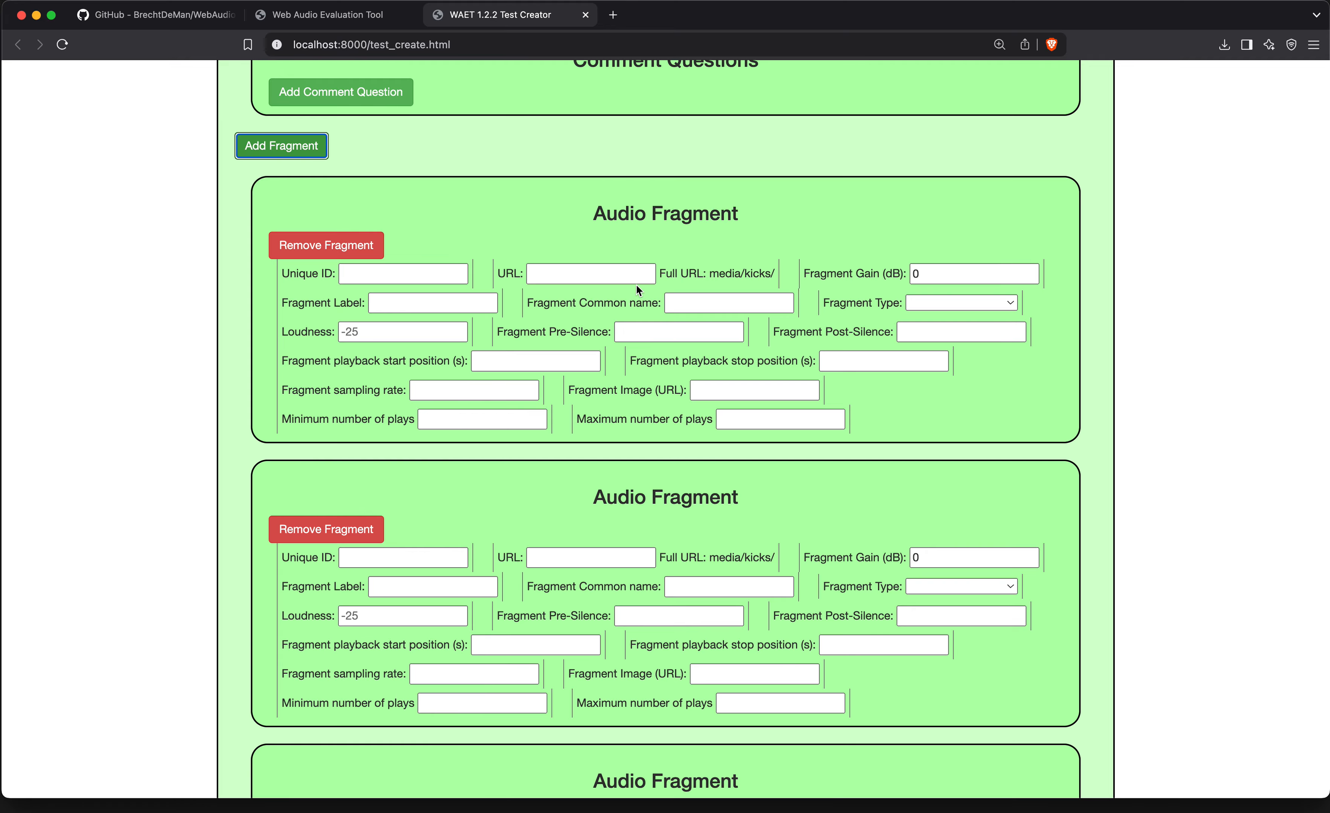
pyautogui.click(615, 276)
pyautogui.press('super+v')
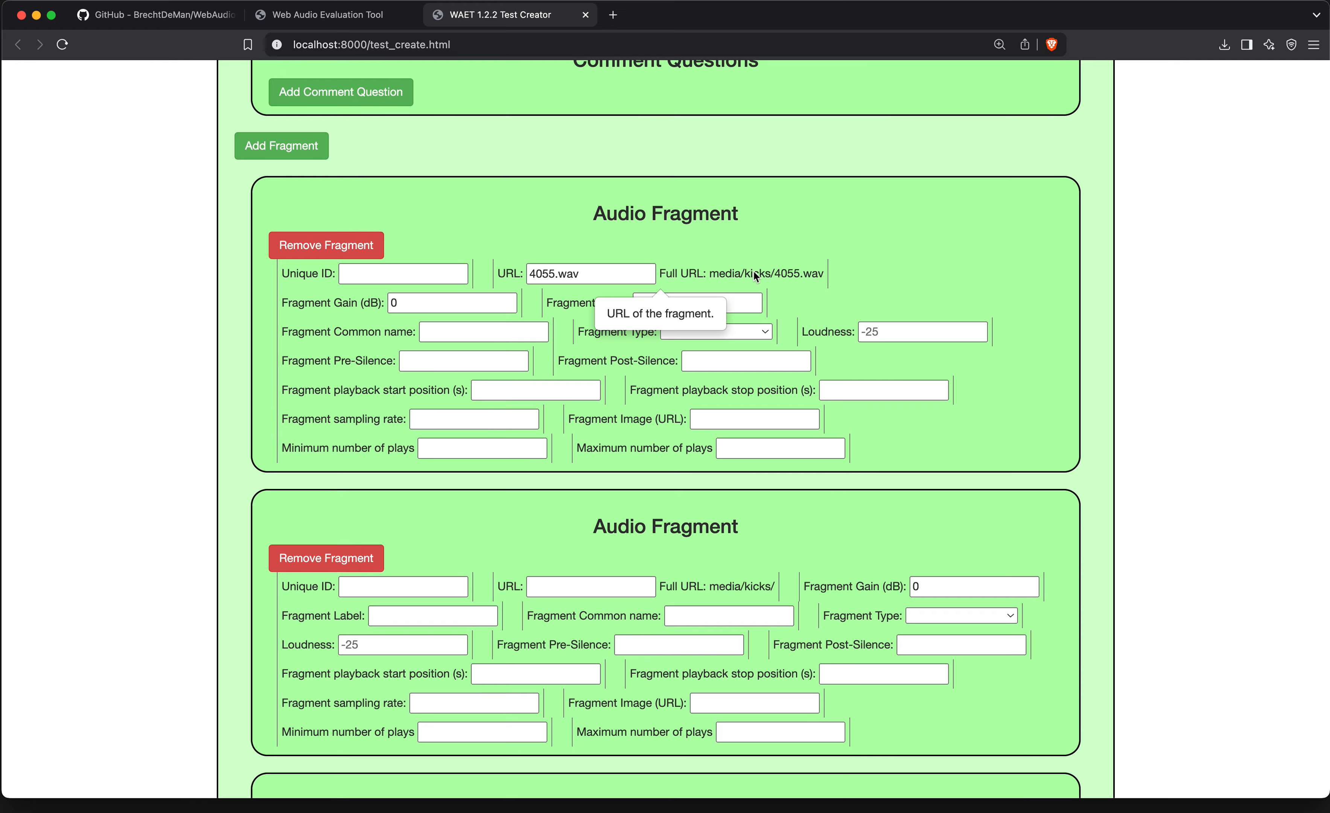
# Check the audio folder's name in Finder and correct the kicktest page's fragment common-root URL to media/Kicks/.
pyautogui.hotkey('ctrl', 'Up')
pyautogui.click(306, 330)
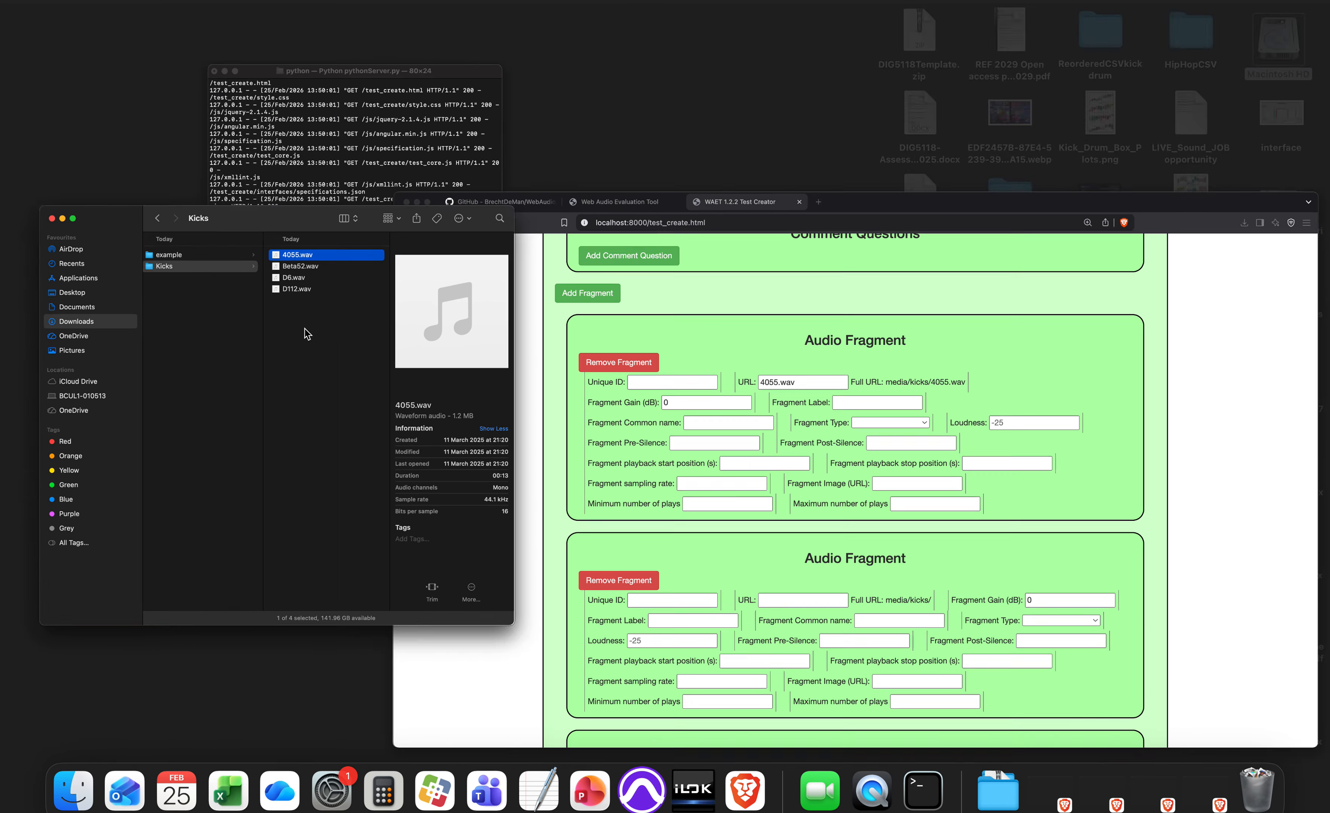
pyautogui.click(78, 369)
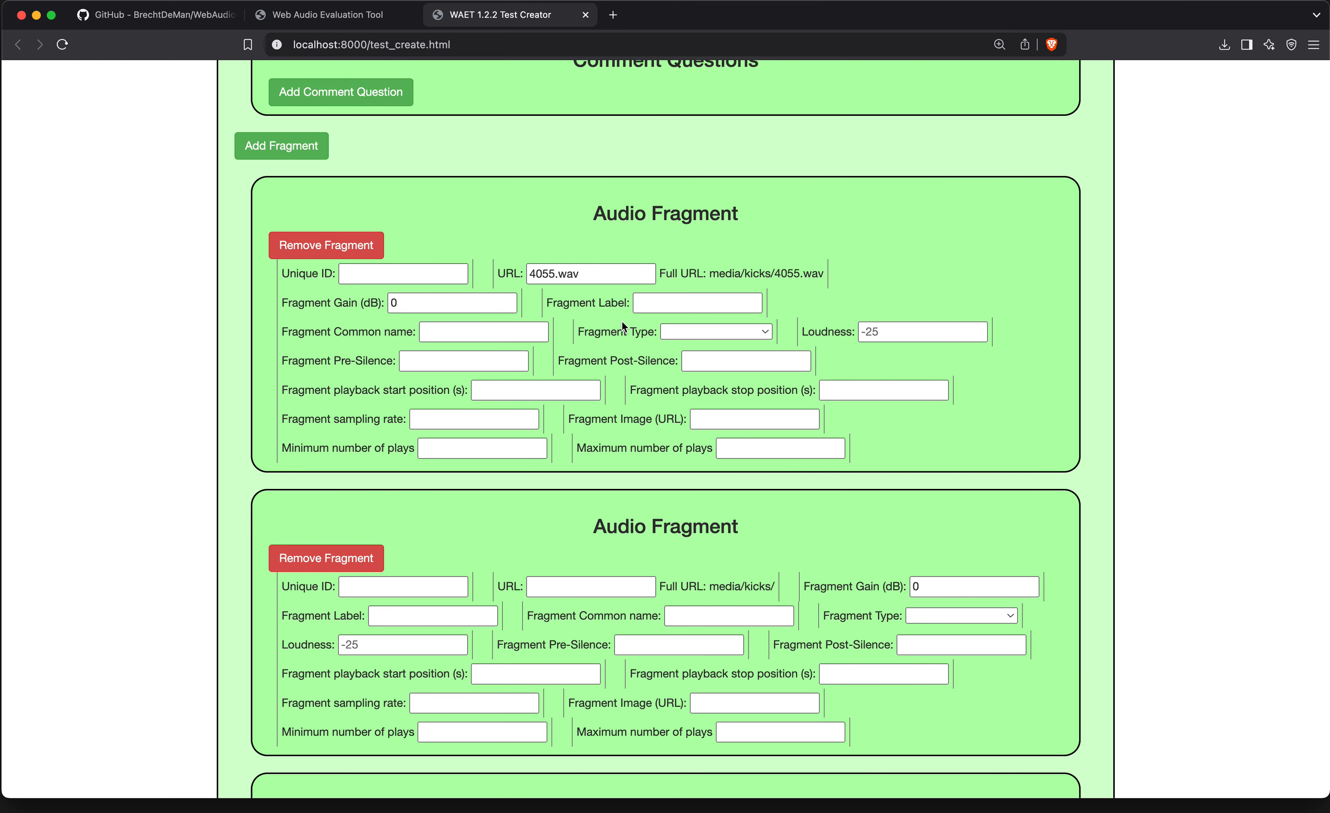
pyautogui.scroll(15, 595, 320)
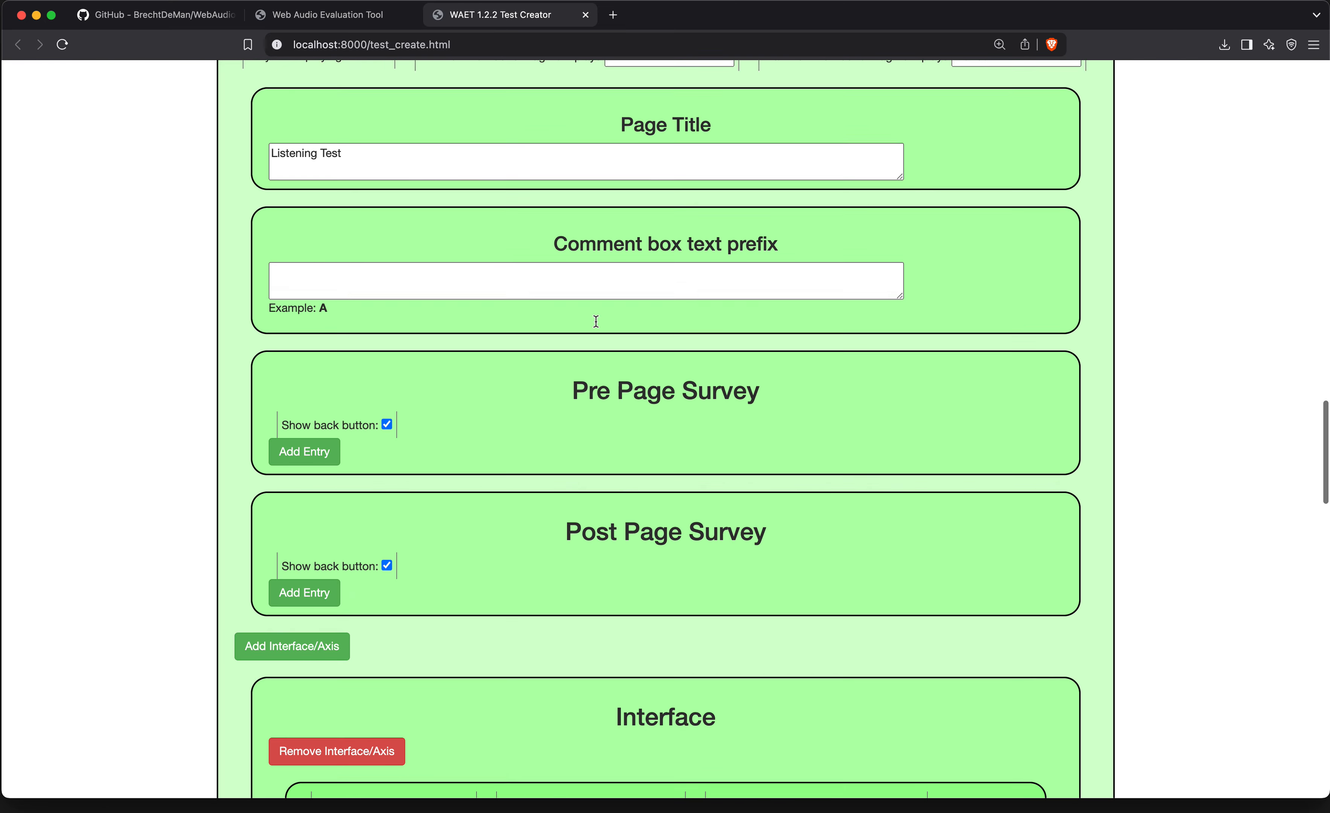
pyautogui.scroll(5, 595, 320)
pyautogui.click(660, 350)
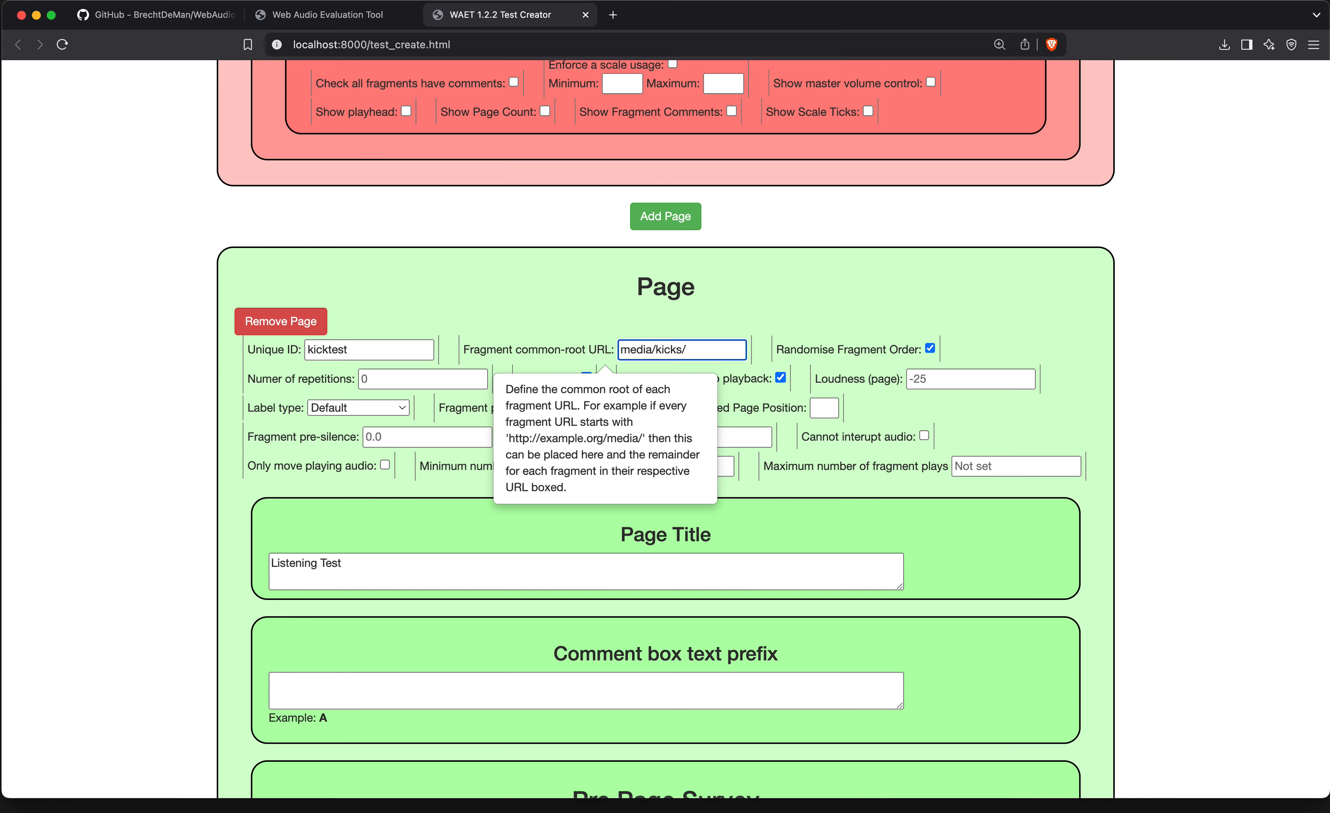
pyautogui.press('BackSpace')
pyautogui.write('K')
pyautogui.click(761, 305)
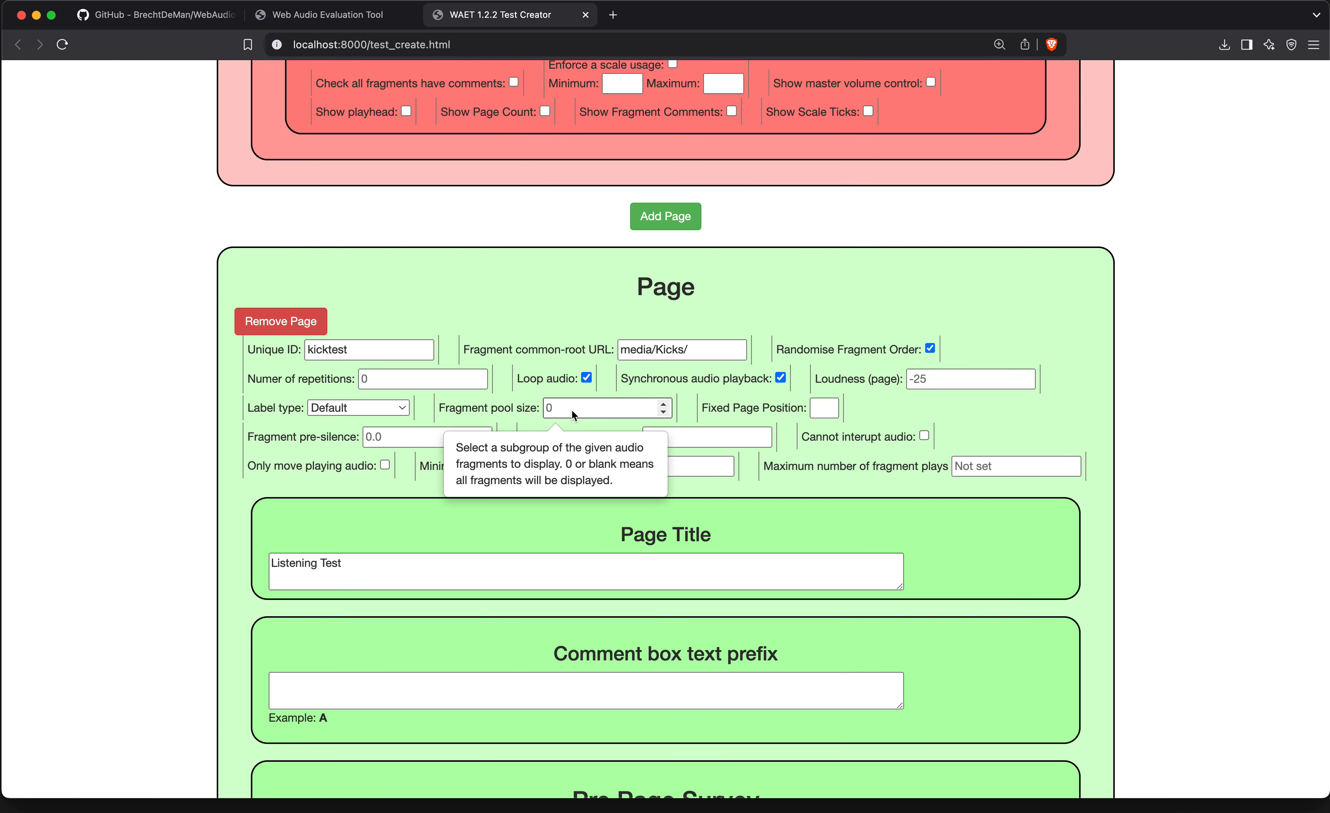
# Set the unique ID of the 4055.wav audio fragment to DPA4055.
pyautogui.scroll(-15, 571, 408)
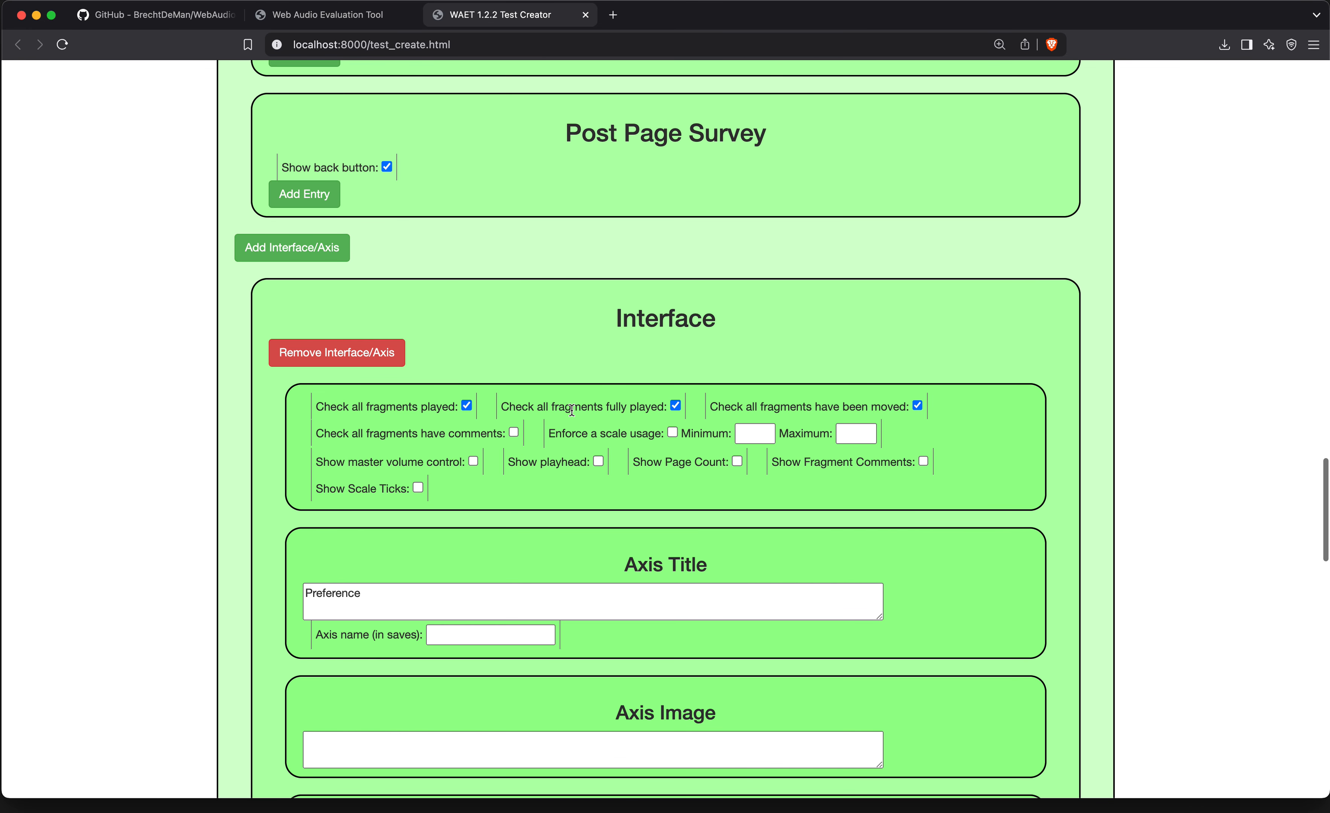
pyautogui.scroll(-3, 572, 410)
pyautogui.scroll(-7, 572, 410)
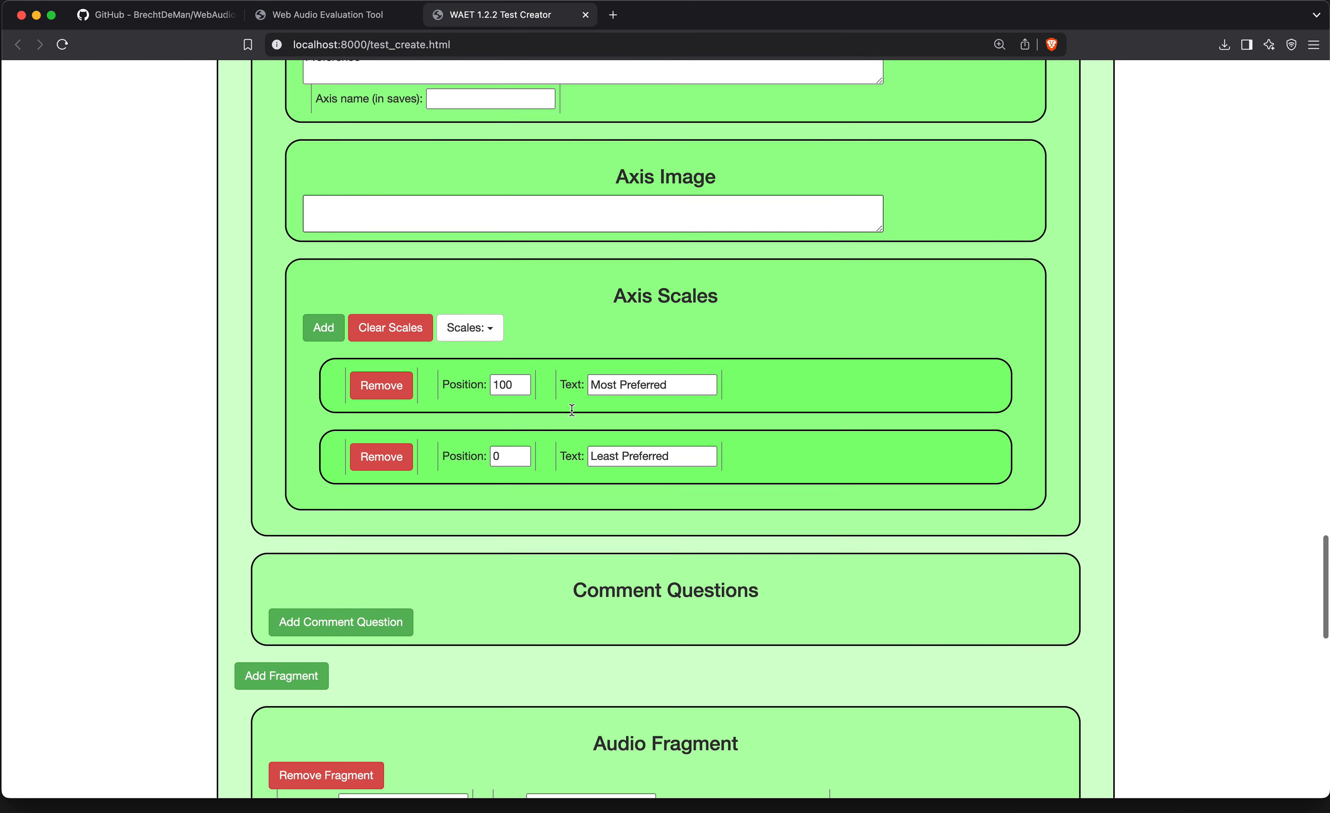
pyautogui.scroll(-9, 571, 409)
pyautogui.click(362, 326)
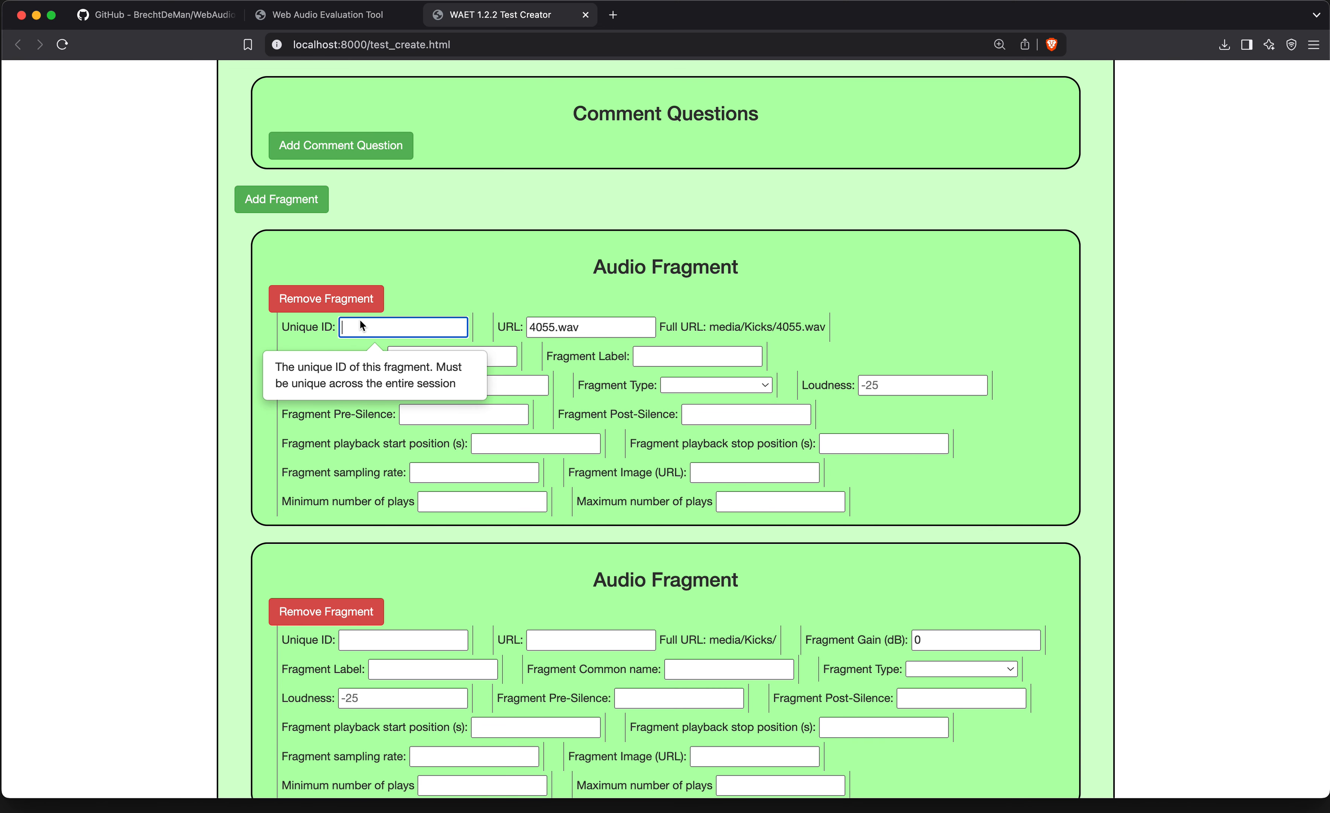
pyautogui.write('DPA4055')
pyautogui.click(471, 276)
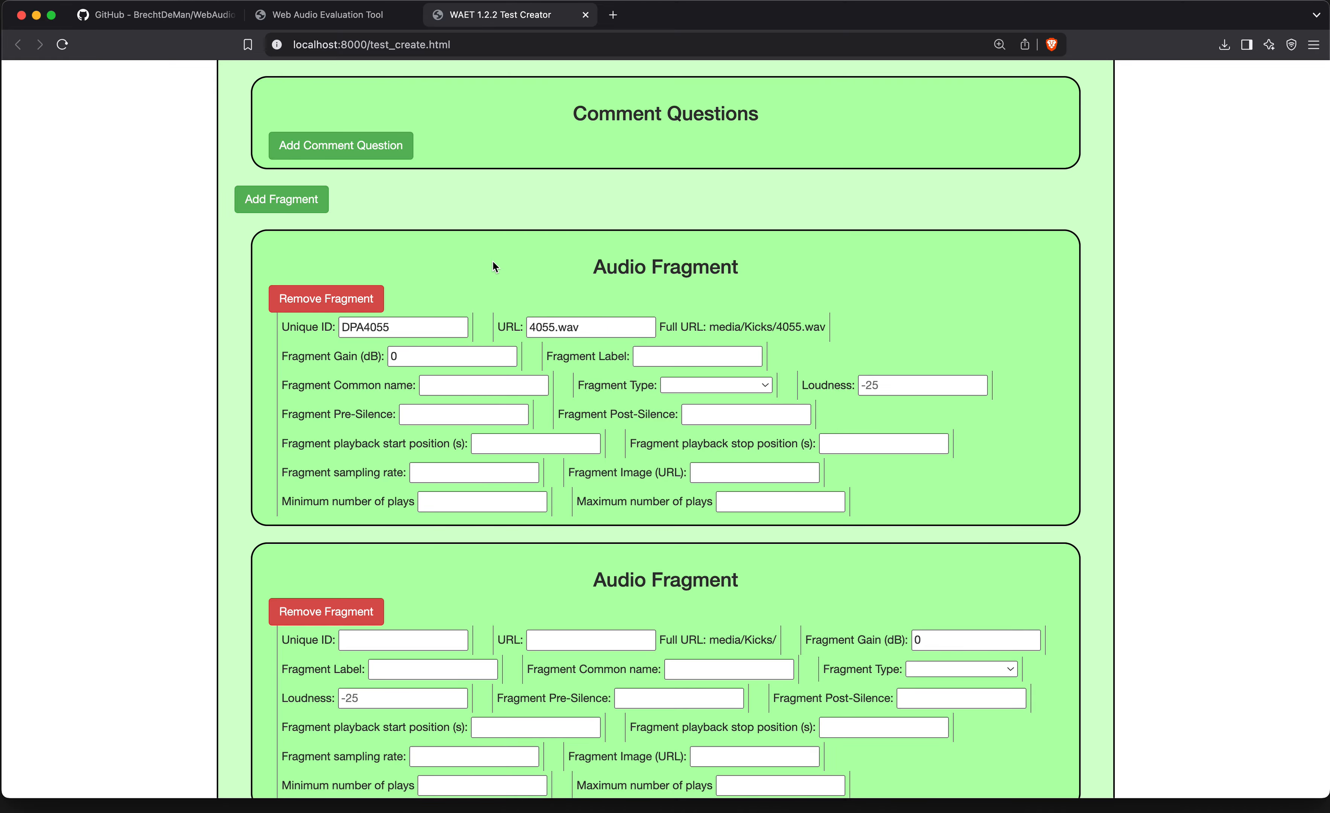
# Copy the file name Beta52.wav from the Kicks folder in Finder and enter it as the second audio fragment's URL.
pyautogui.scroll(-5, 531, 260)
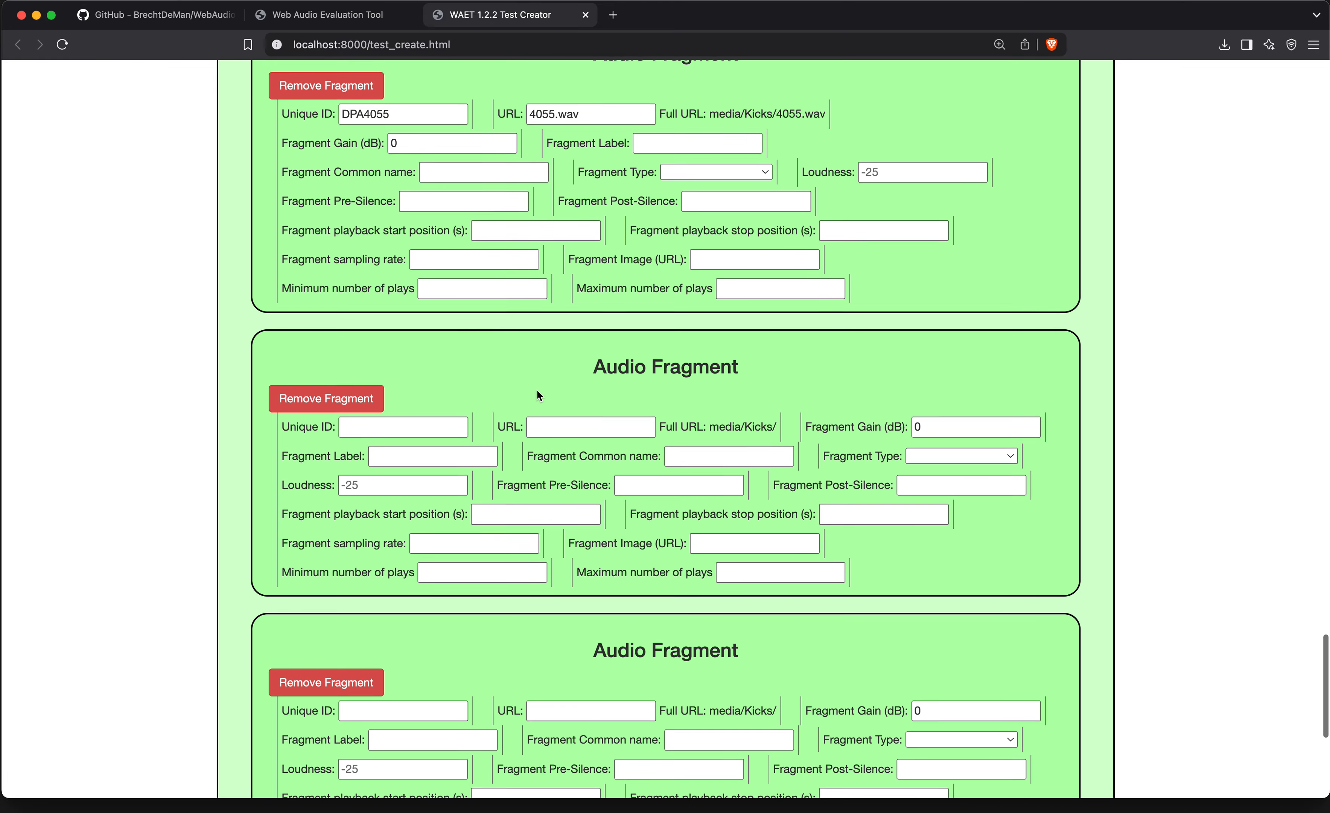
pyautogui.hotkey('ctrl', 'Up')
pyautogui.click(289, 336)
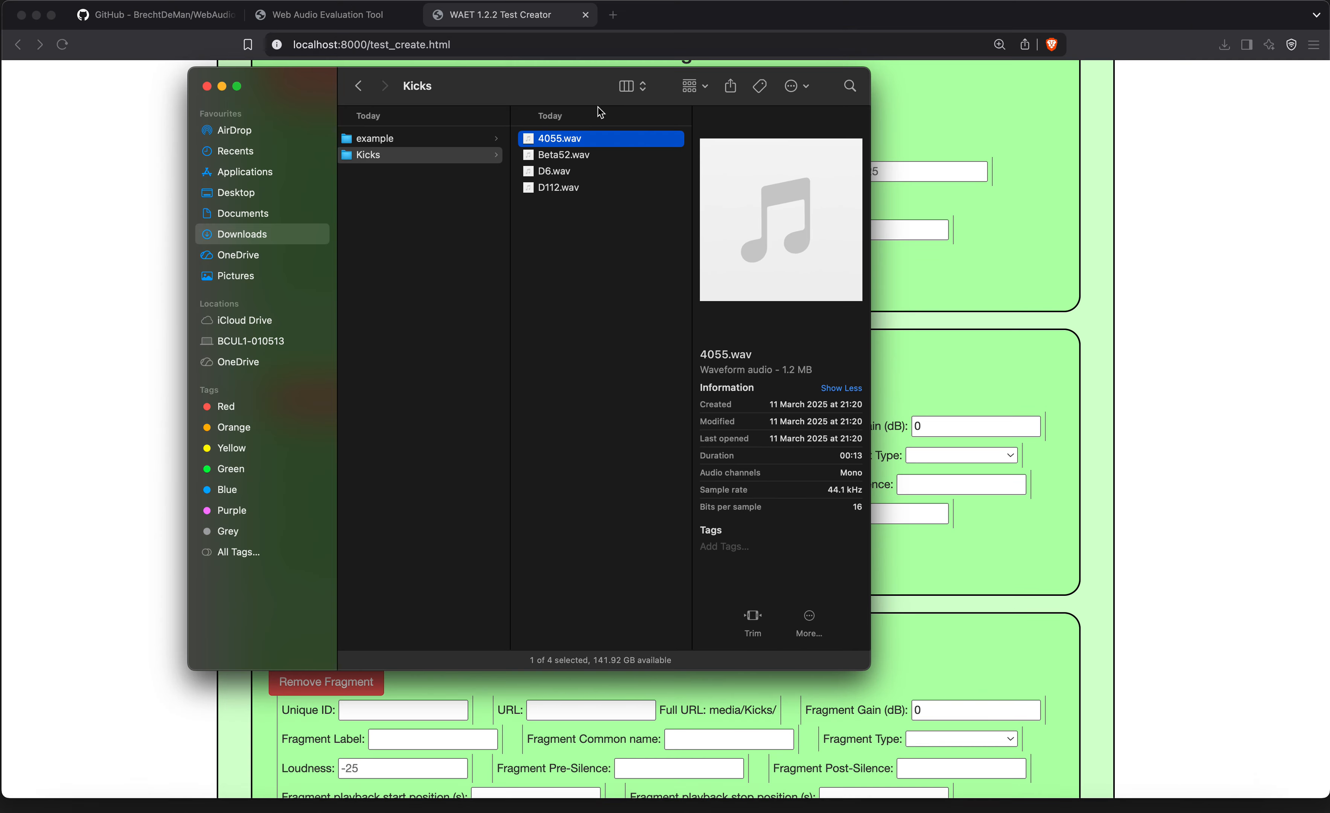
pyautogui.click(556, 160)
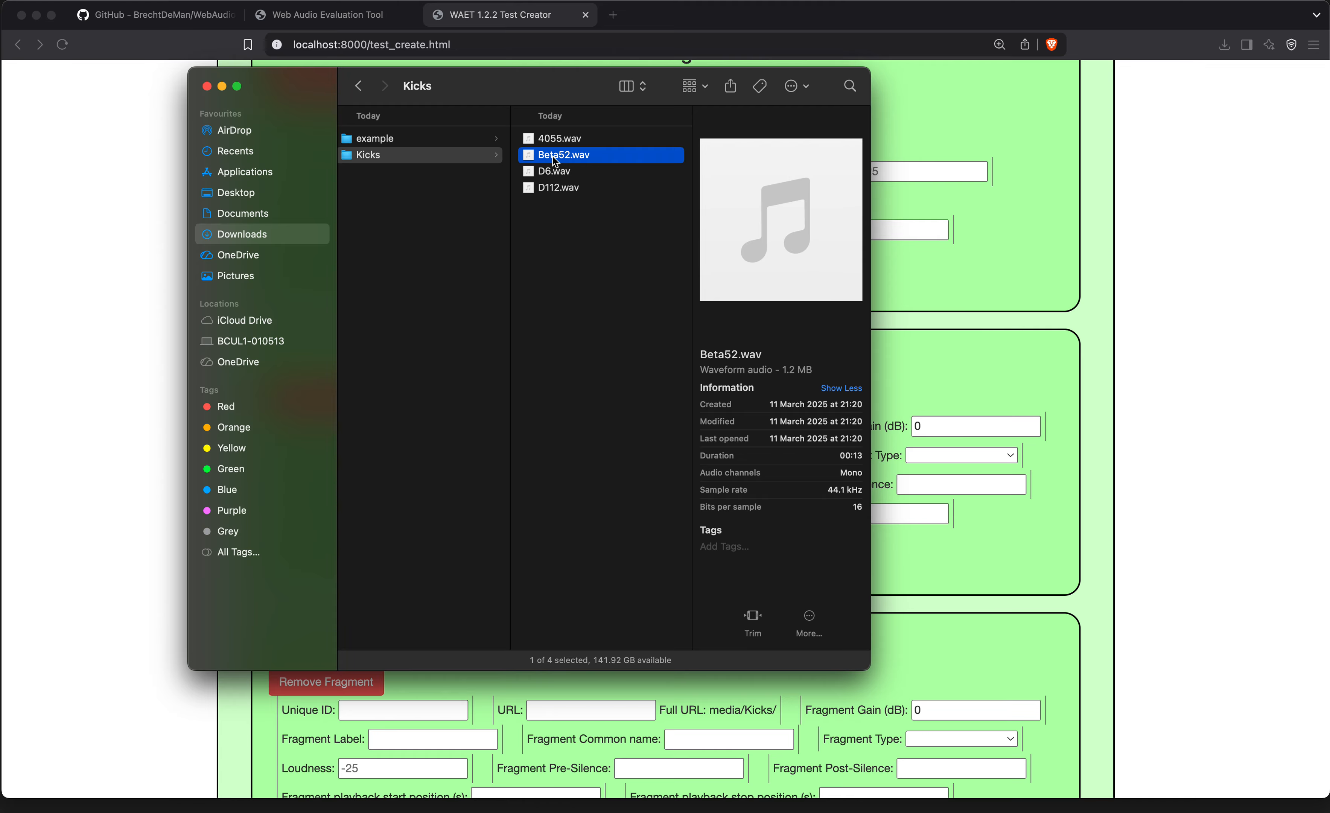
pyautogui.press('Return')
pyautogui.click(93, 221)
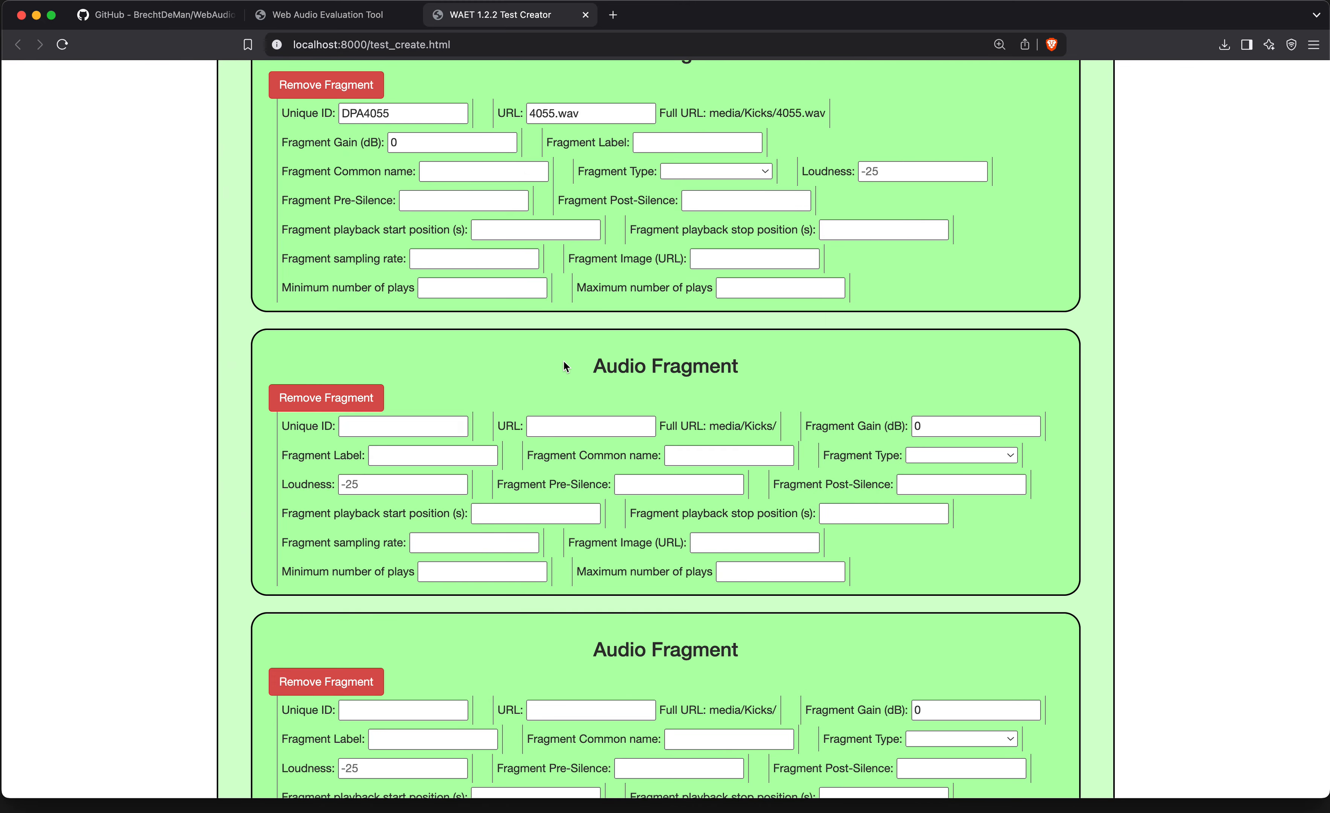
pyautogui.click(574, 432)
pyautogui.write('Beta52.wav')
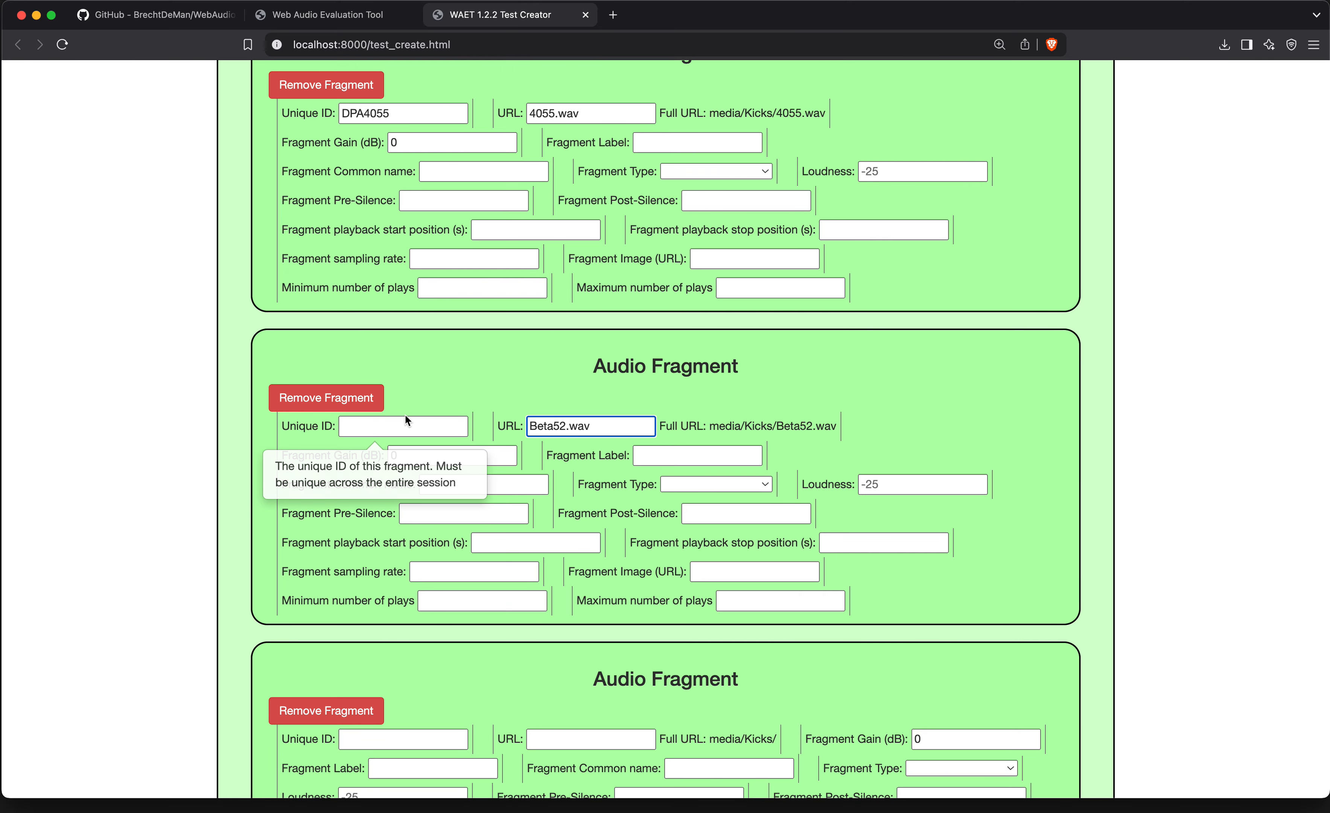
# Set the unique ID of the second audio fragment to Beta52.
pyautogui.click(401, 427)
pyautogui.write('B')
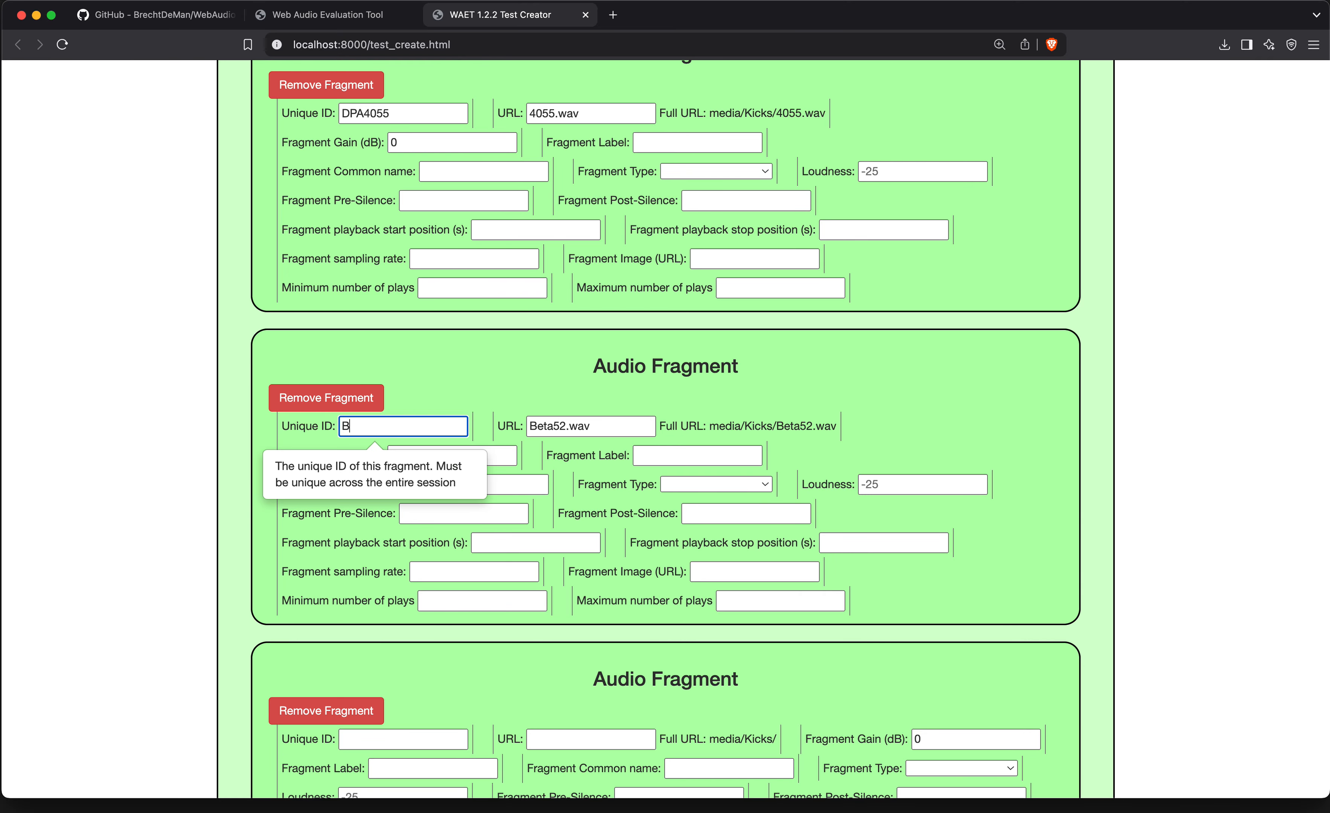
pyautogui.write('eta52')
# Copy the file name D6.wav from the Kicks folder in Finder and enter it as the third audio fragment's URL.
pyautogui.scroll(-5, 563, 366)
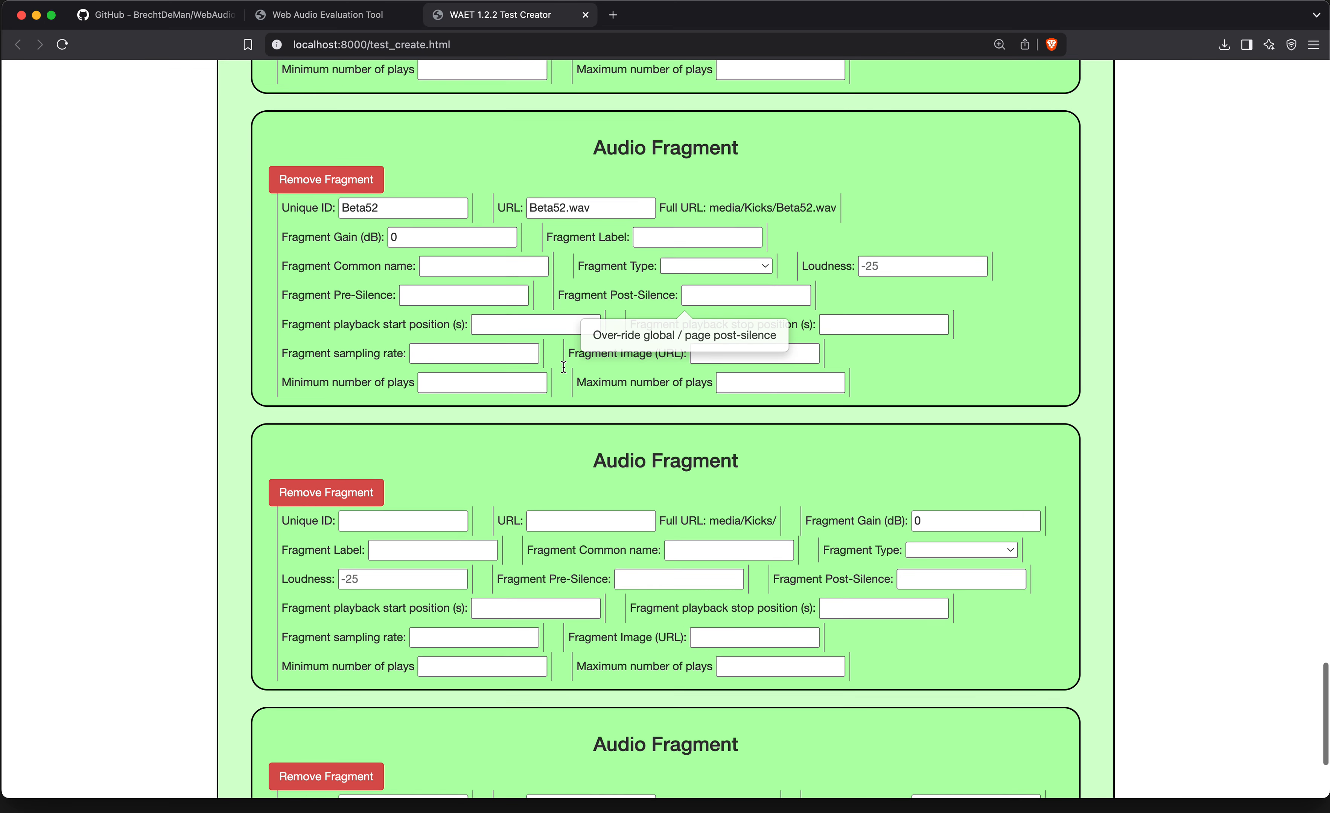
pyautogui.hotkey('ctrl', 'Up')
pyautogui.click(303, 435)
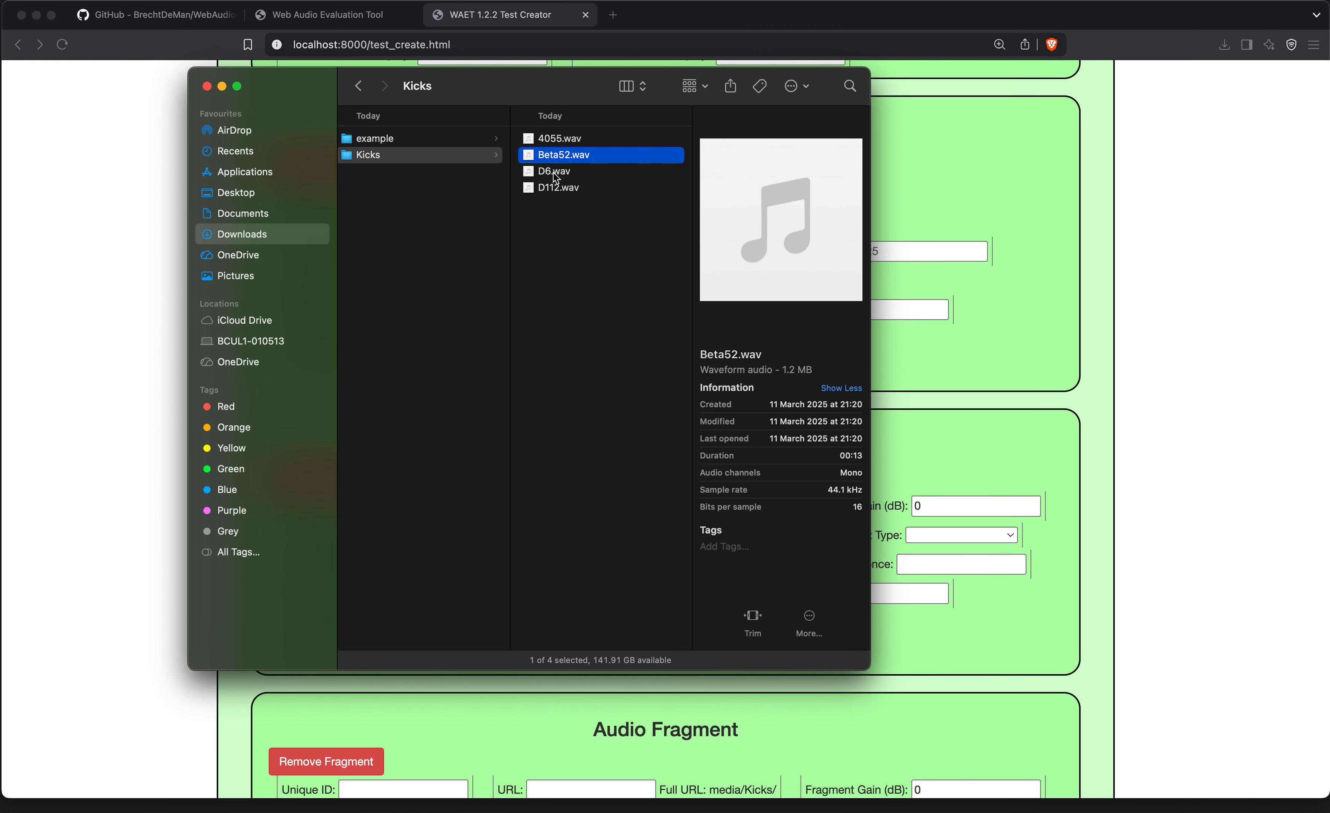
pyautogui.click(549, 174)
pyautogui.press('Return')
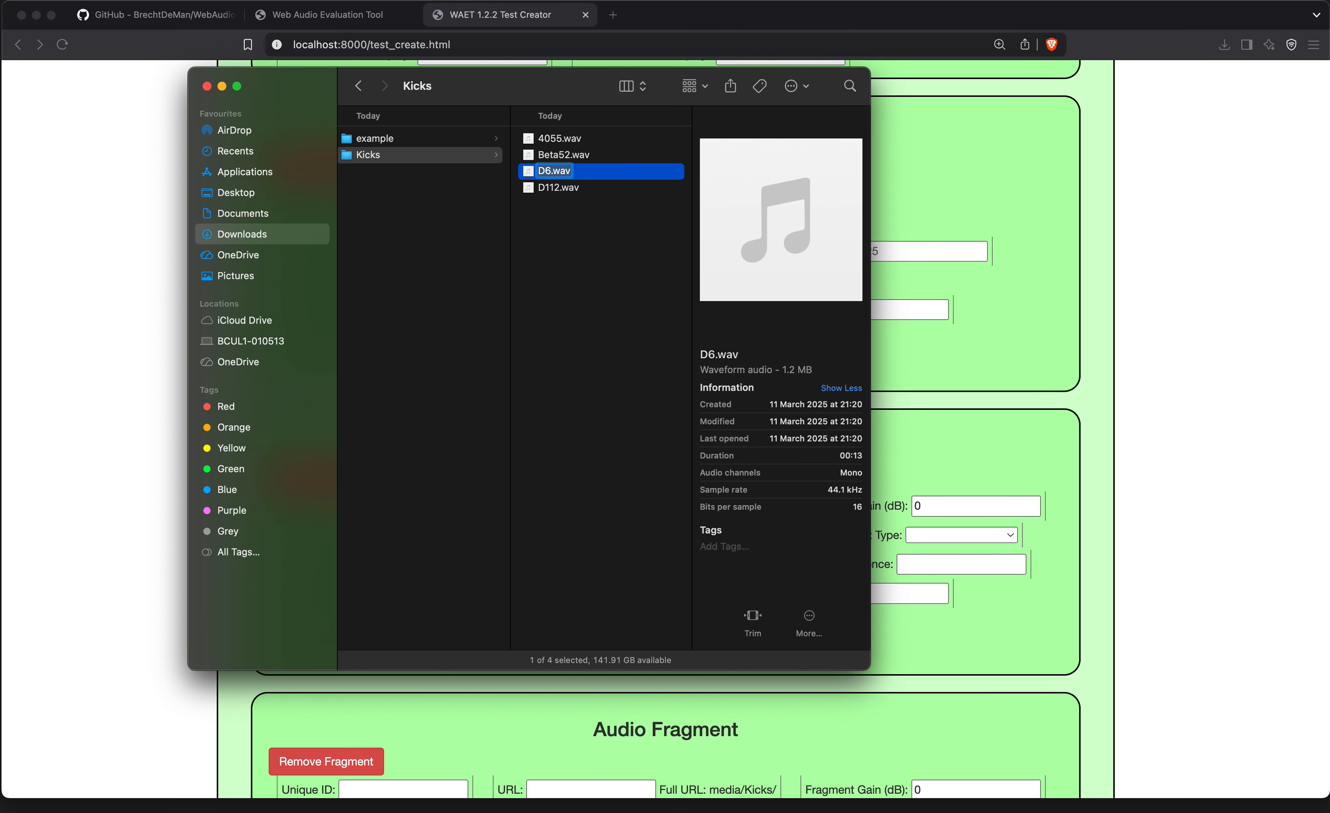
pyautogui.click(131, 304)
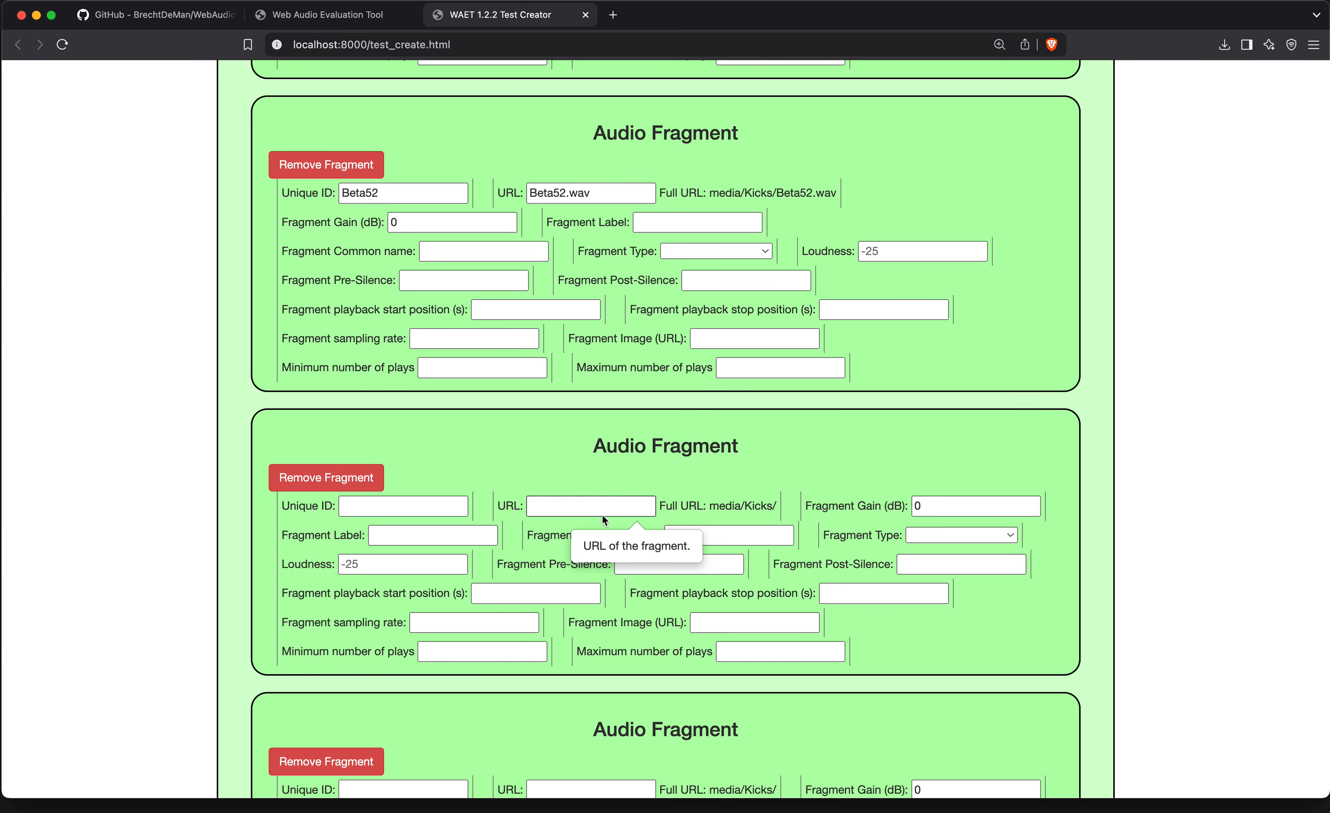
pyautogui.click(596, 501)
pyautogui.write('D6.wav')
# Set the unique ID of the third audio fragment to AudixD6.
pyautogui.click(403, 503)
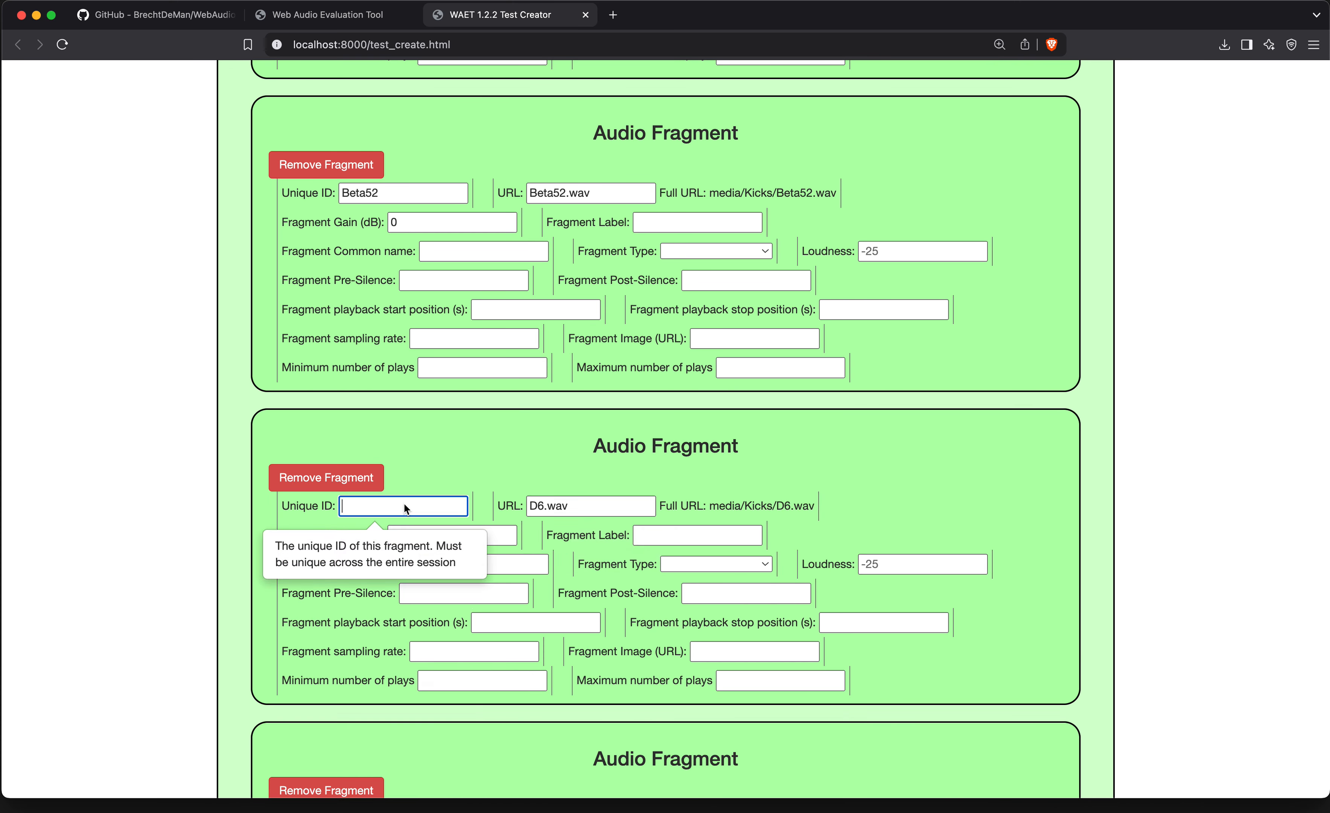
pyautogui.write('AudixD6')
pyautogui.click(549, 453)
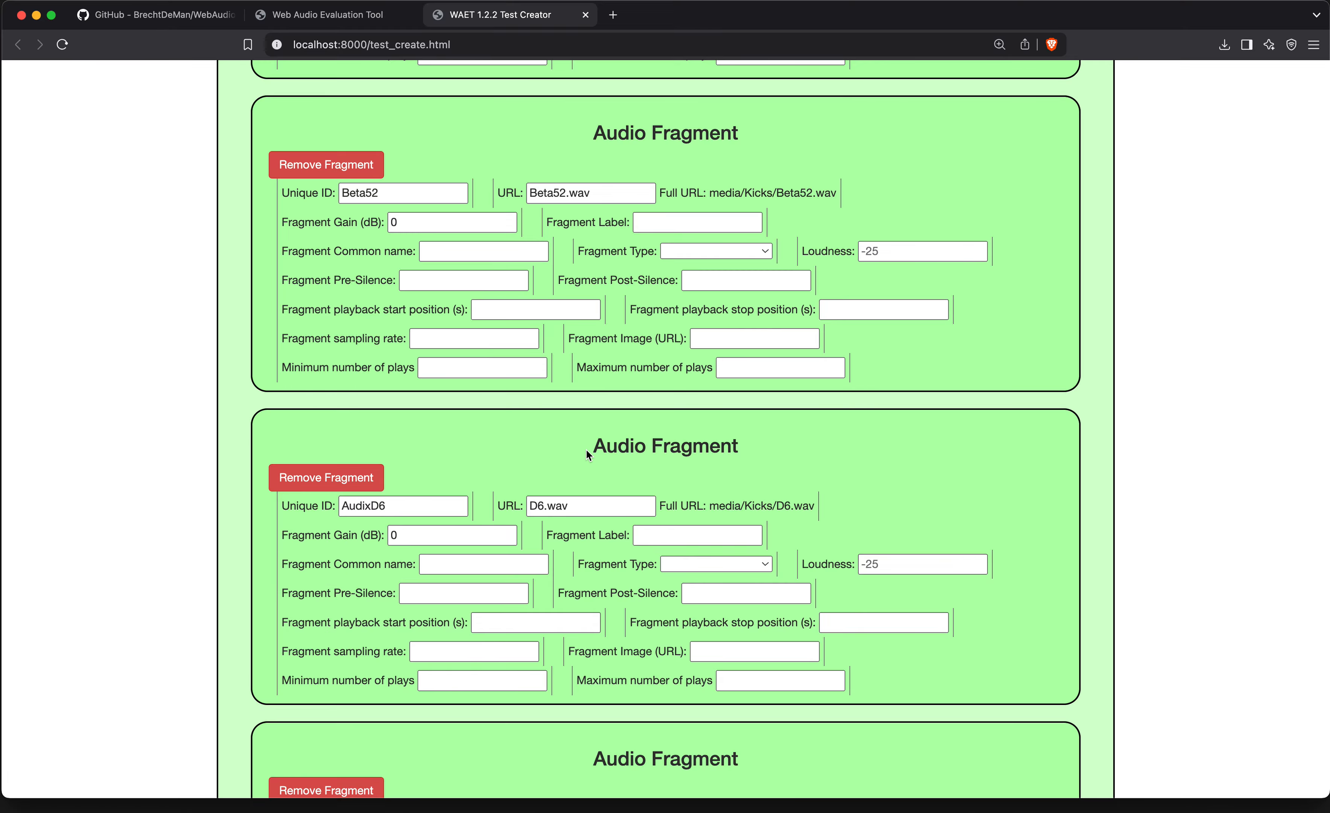
# Check the last file name in the Kicks folder and set the fourth audio fragment's URL to D112.wav.
pyautogui.scroll(-5, 586, 454)
pyautogui.hotkey('ctrl', 'Up')
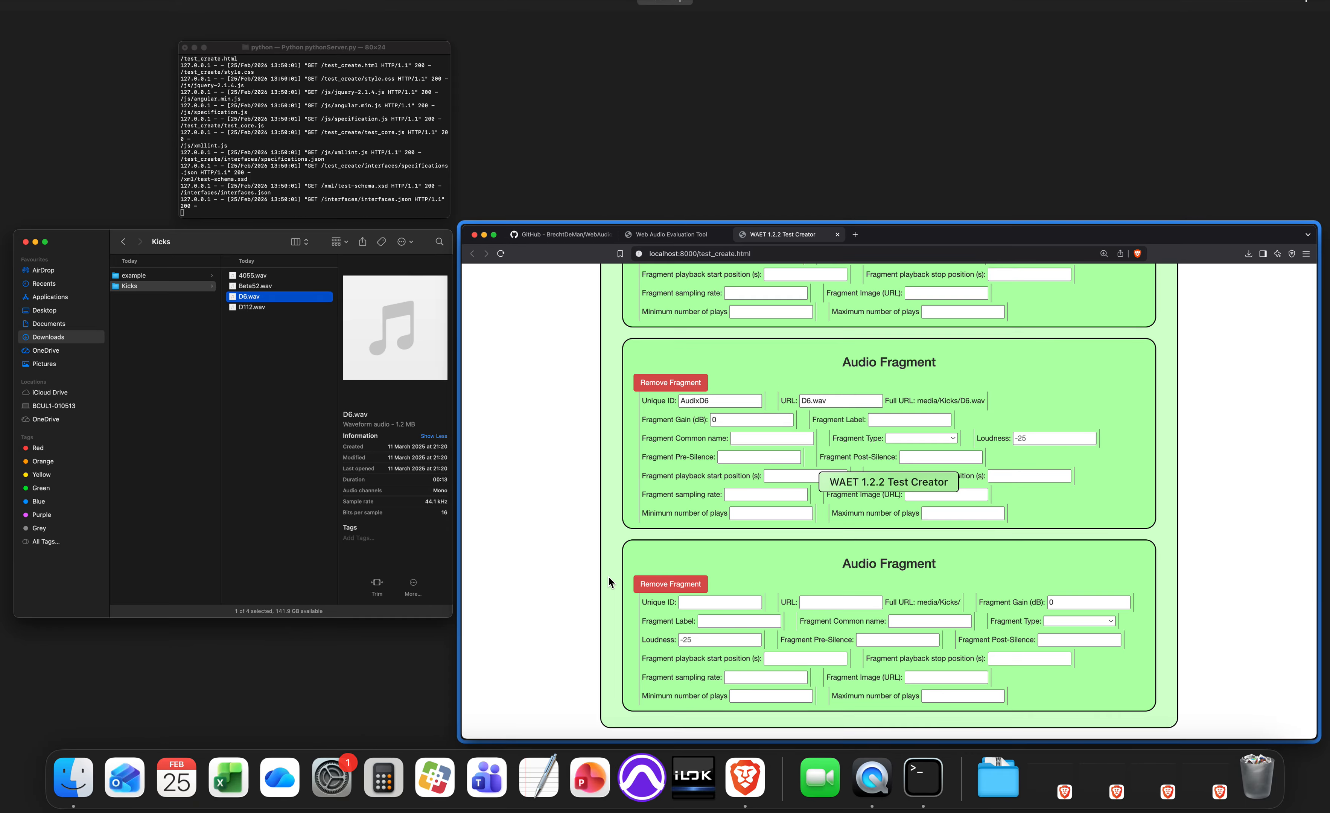
pyautogui.click(672, 562)
pyautogui.click(587, 584)
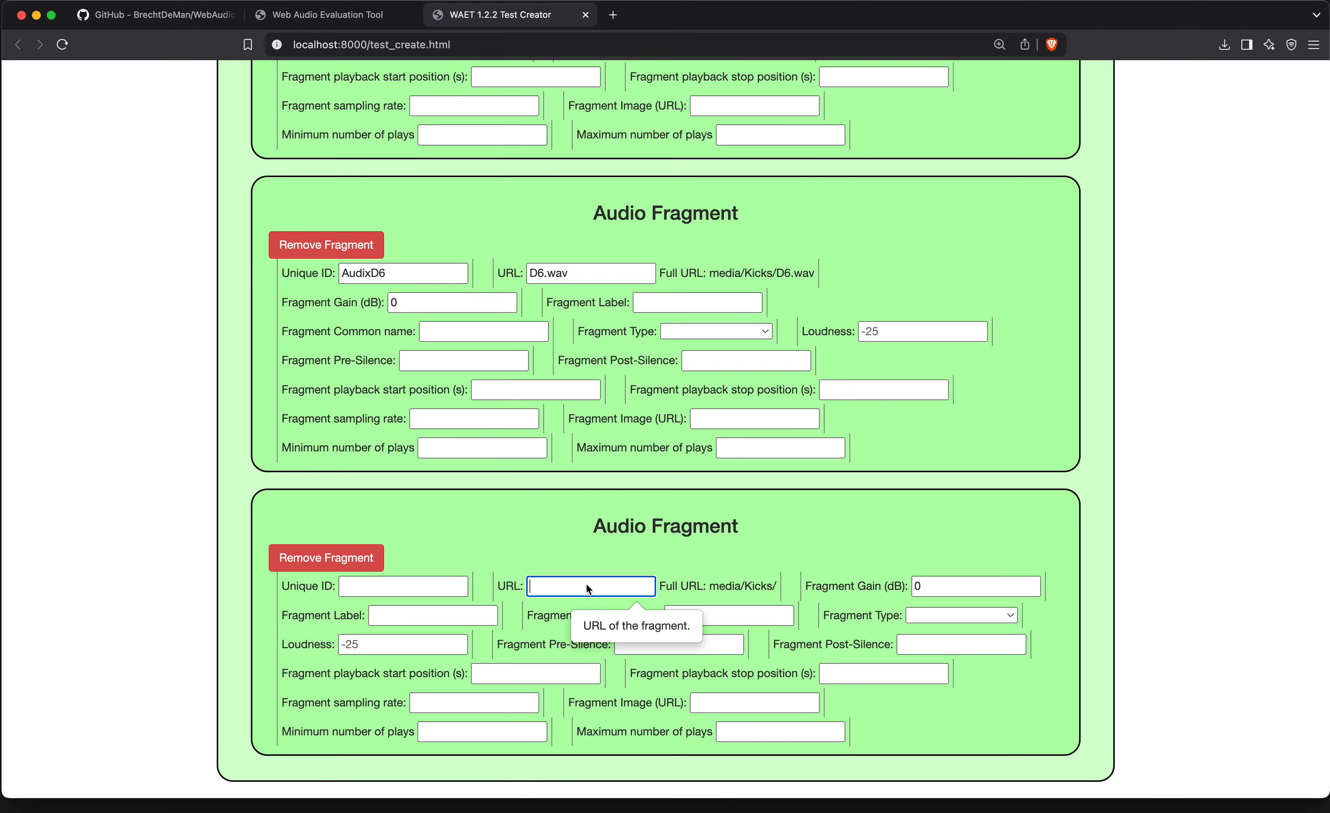
pyautogui.write('D112.wa')
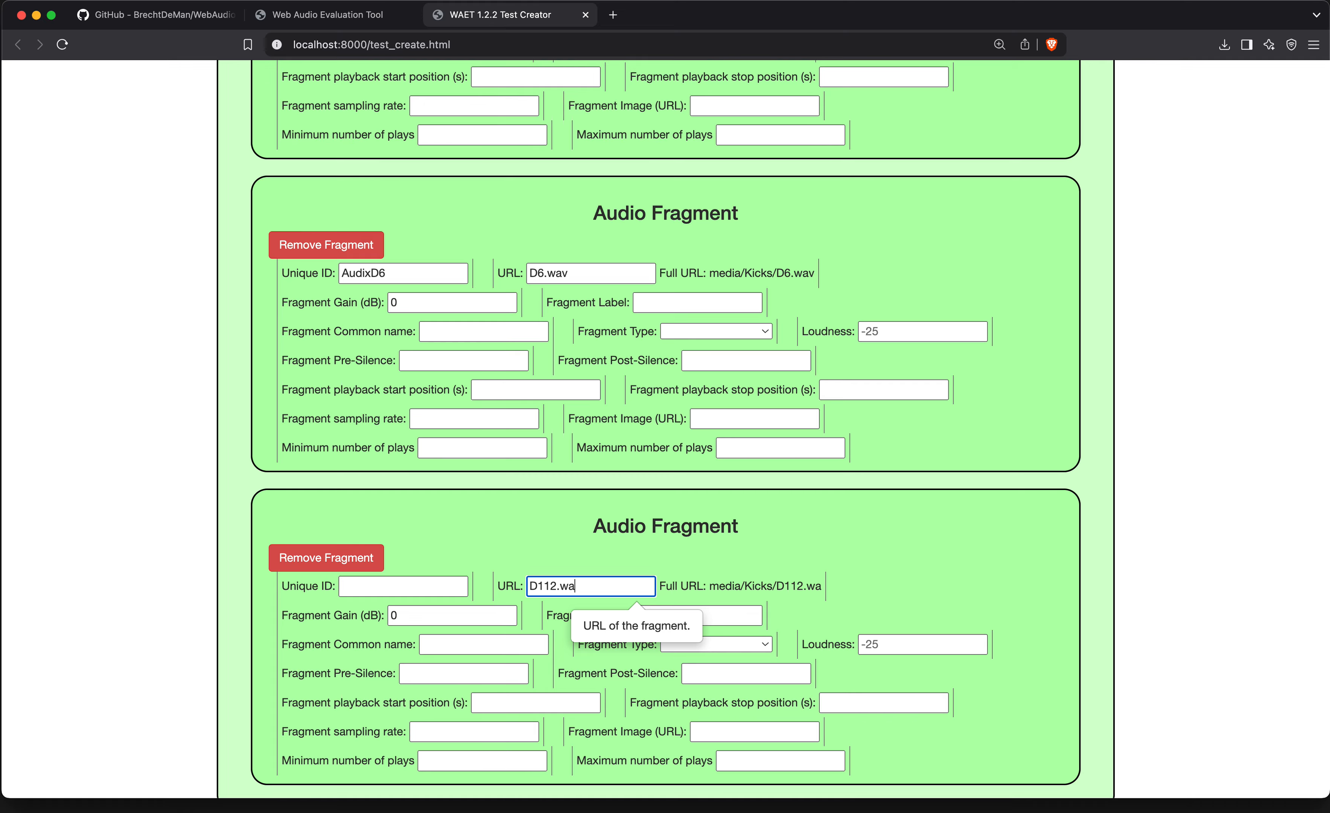
pyautogui.write('v')
# Set the unique ID of the fourth audio fragment to D112.
pyautogui.click(379, 586)
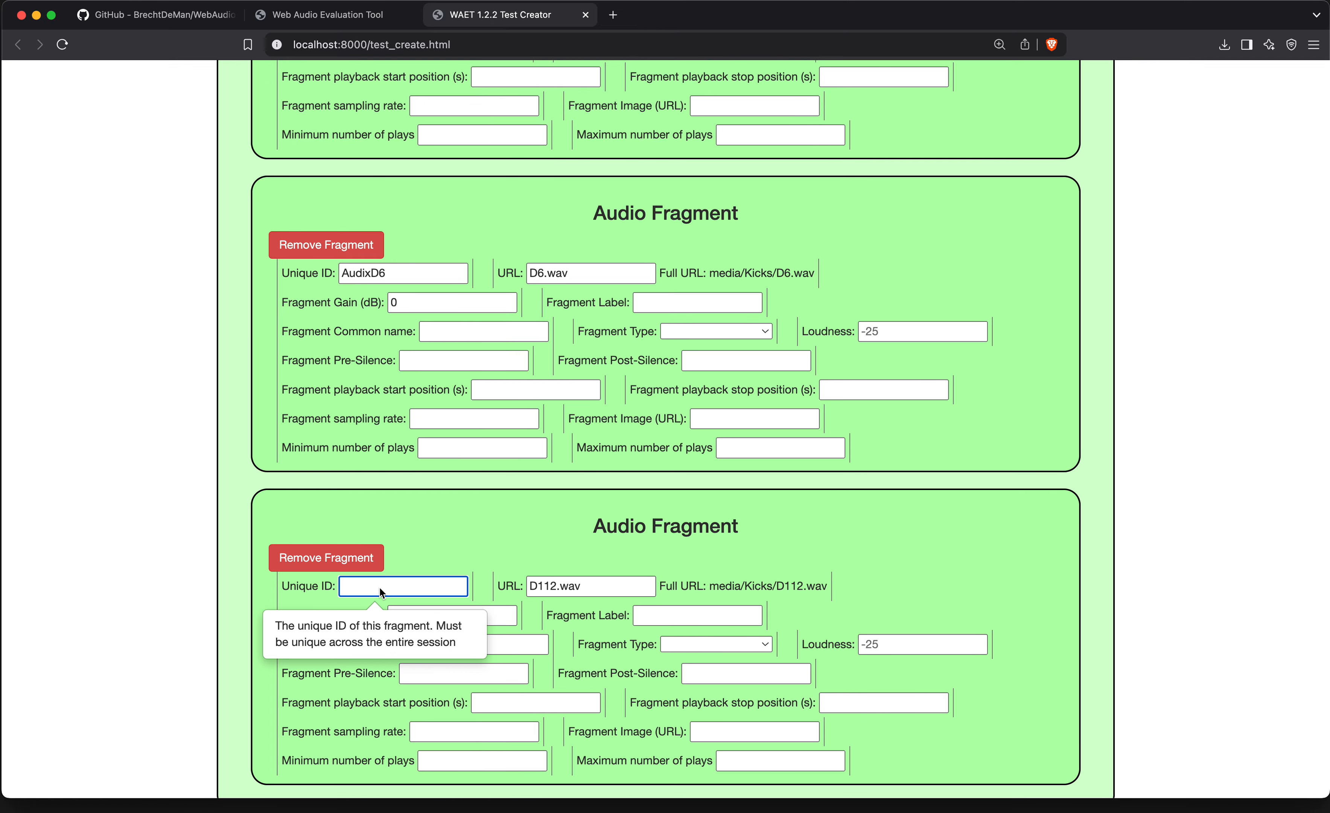
pyautogui.write('D112')
pyautogui.click(518, 522)
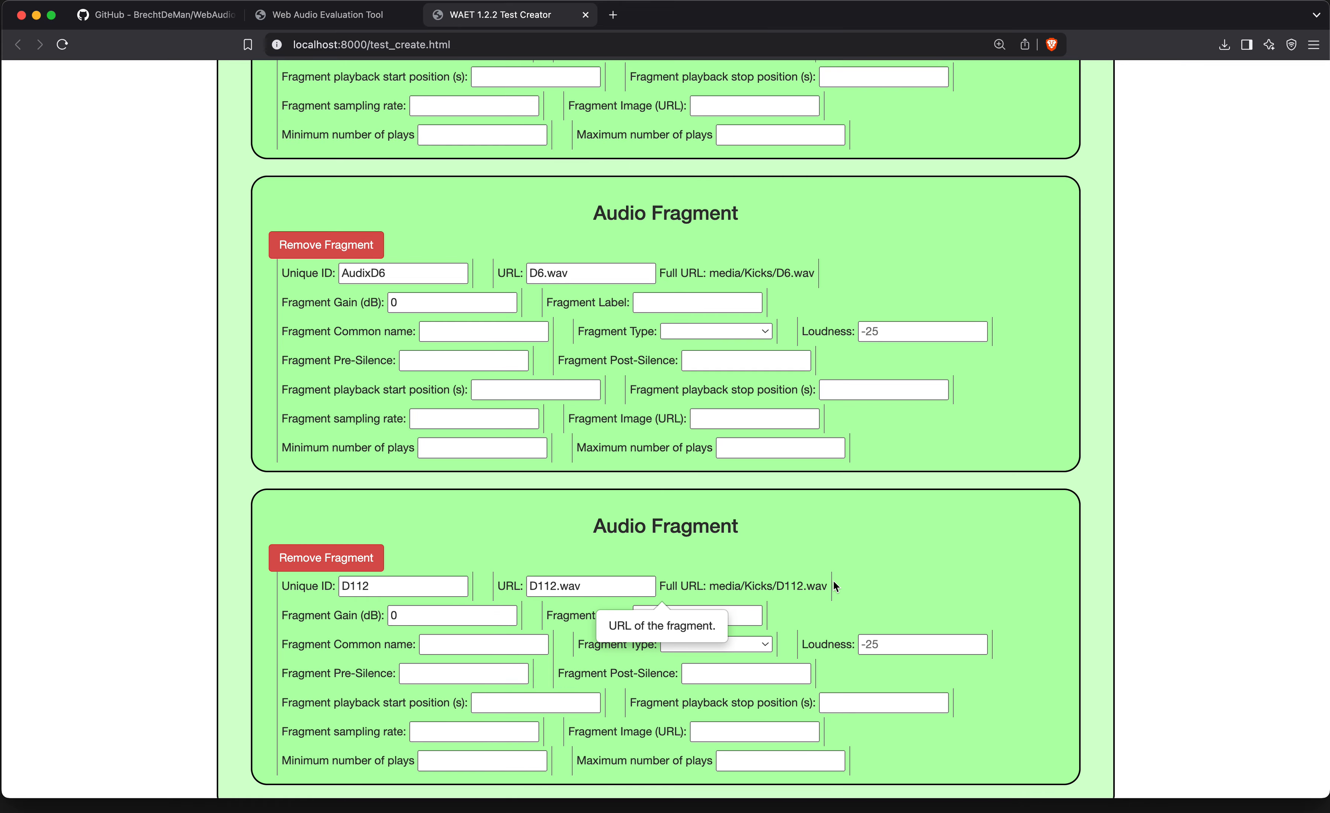
# Validate the completed listening test specification in the Test Creator.
pyautogui.scroll(-1, 603, 634)
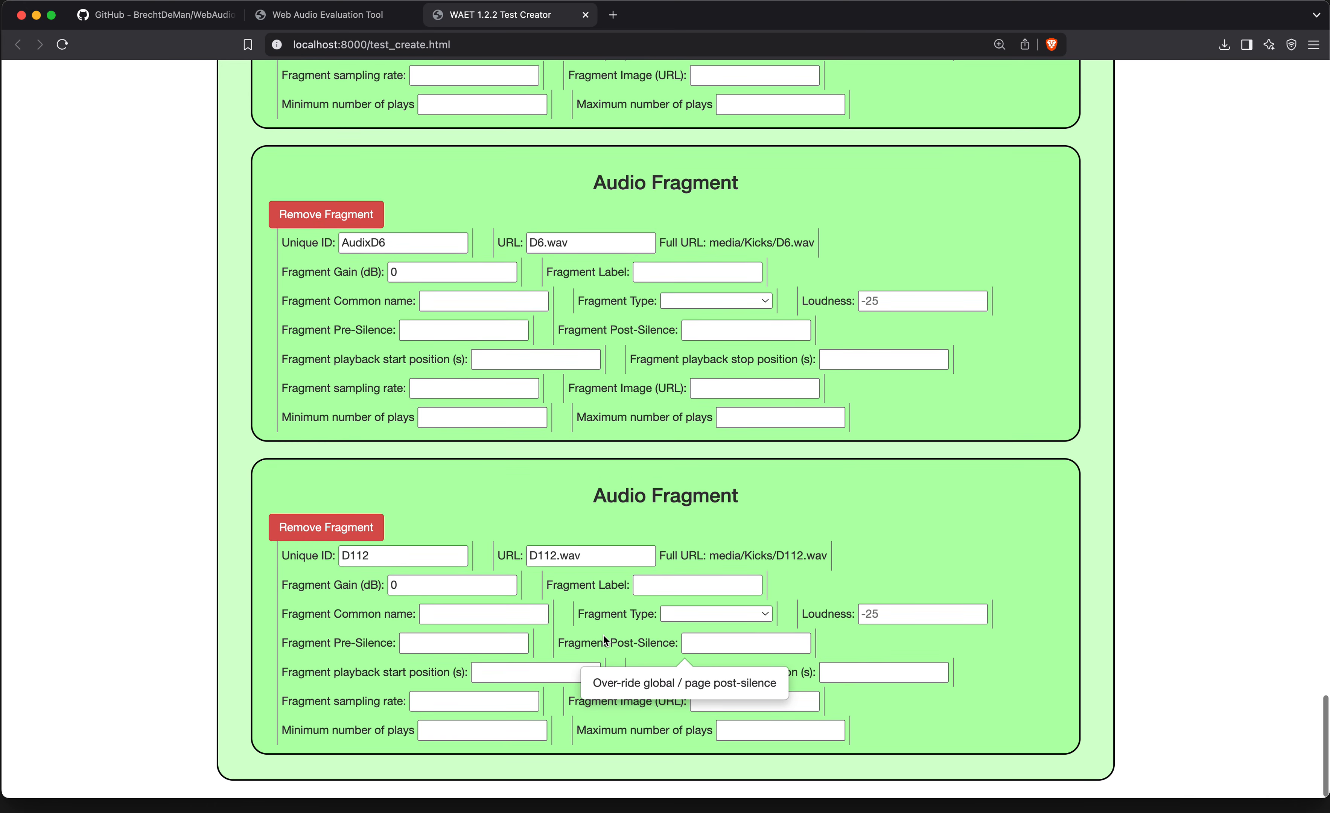
pyautogui.scroll(15, 603, 634)
pyautogui.scroll(4, 603, 634)
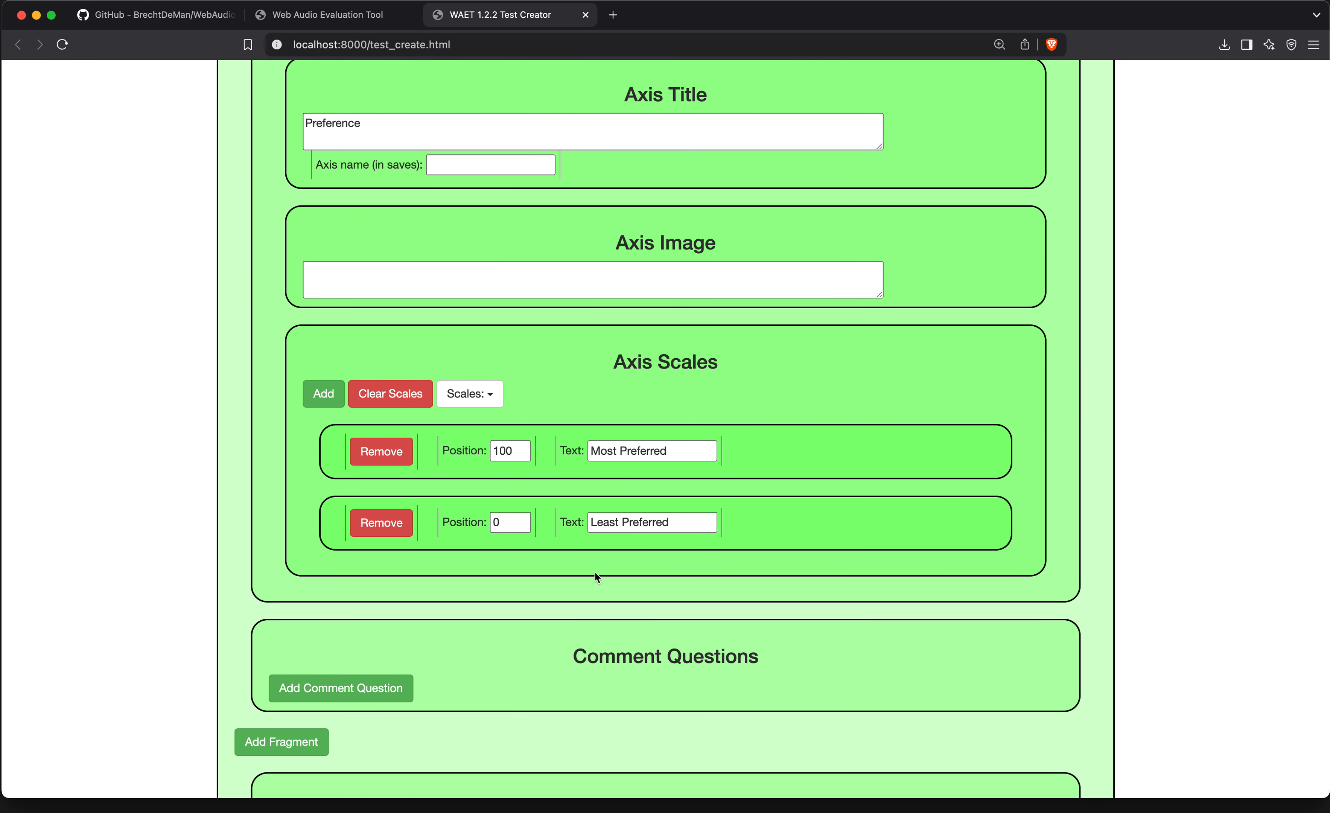
pyautogui.scroll(9, 595, 570)
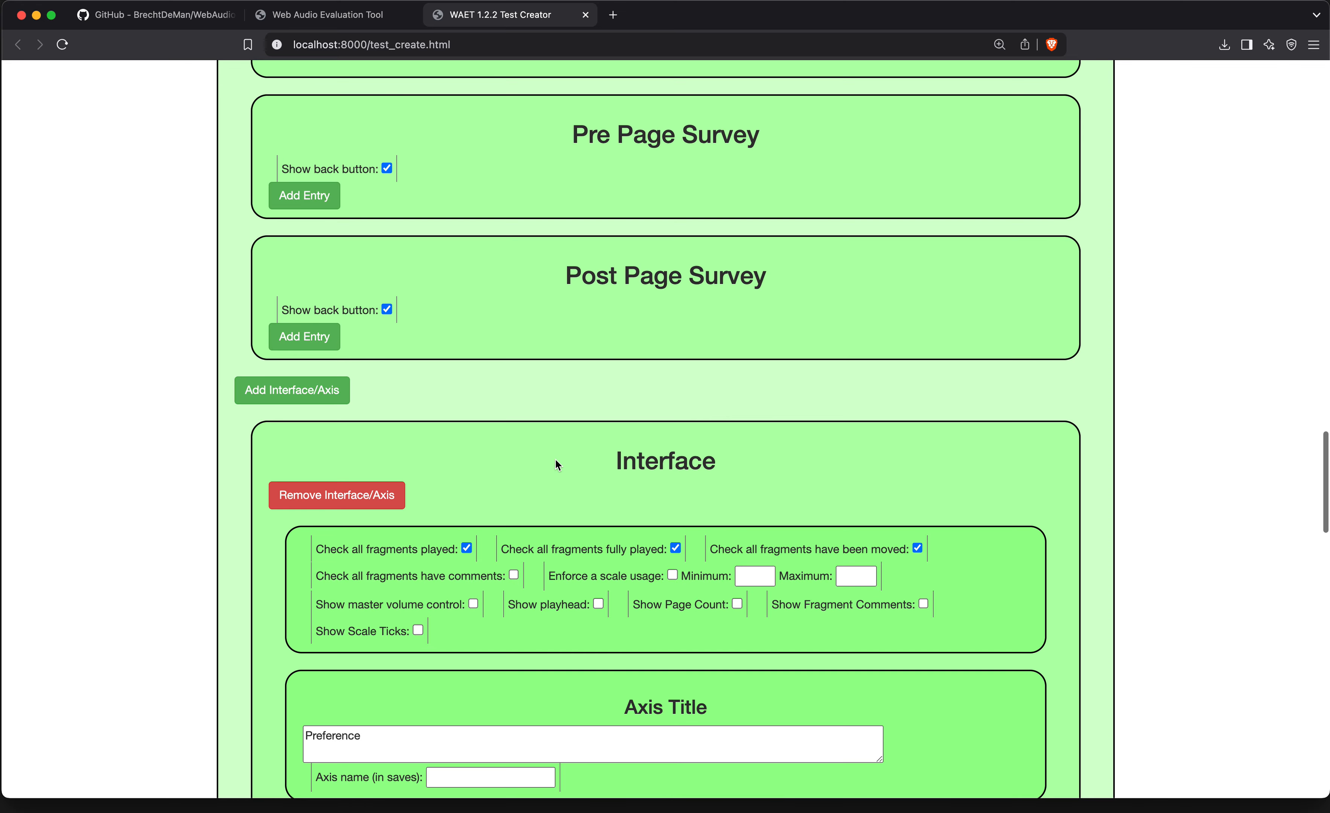
pyautogui.scroll(11, 602, 557)
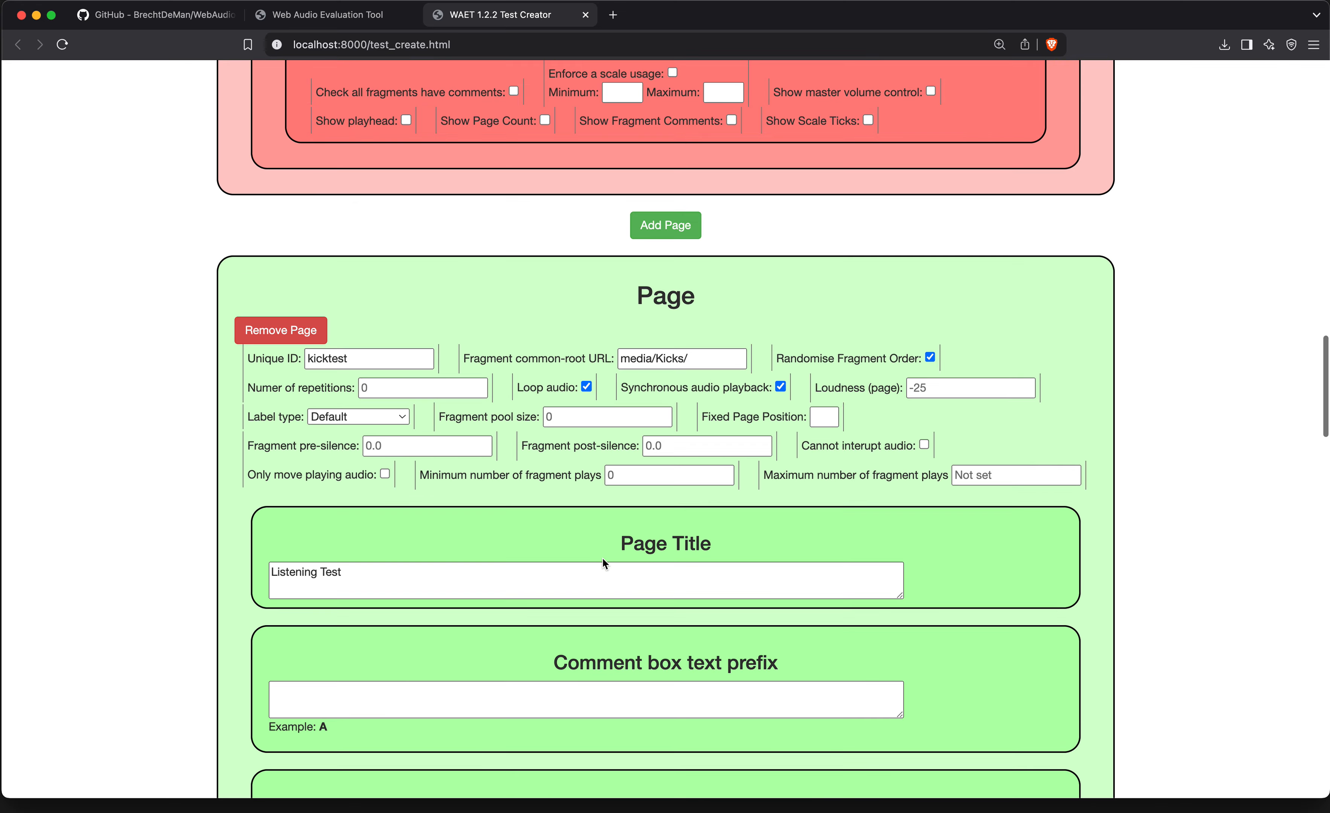
pyautogui.scroll(18, 603, 560)
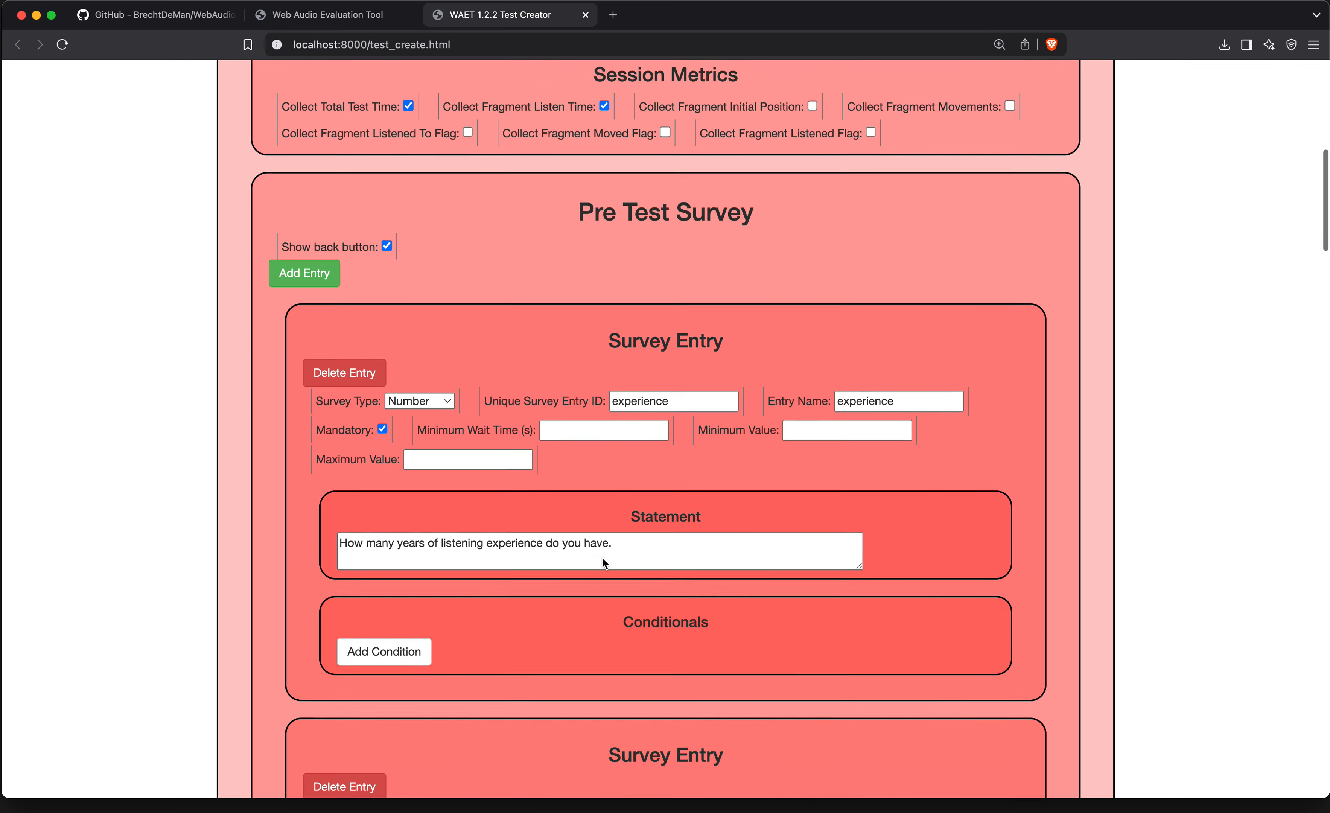
pyautogui.scroll(9, 602, 558)
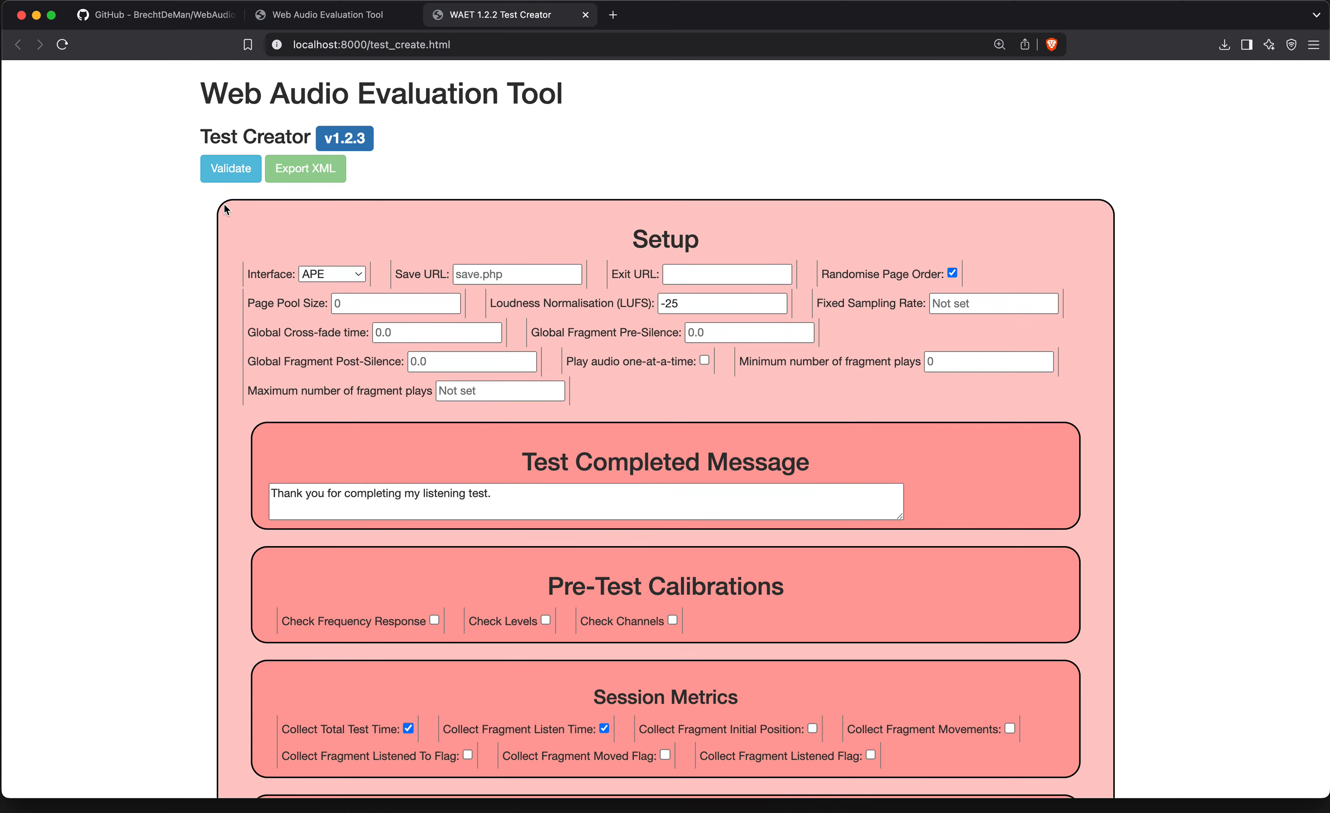
pyautogui.click(233, 168)
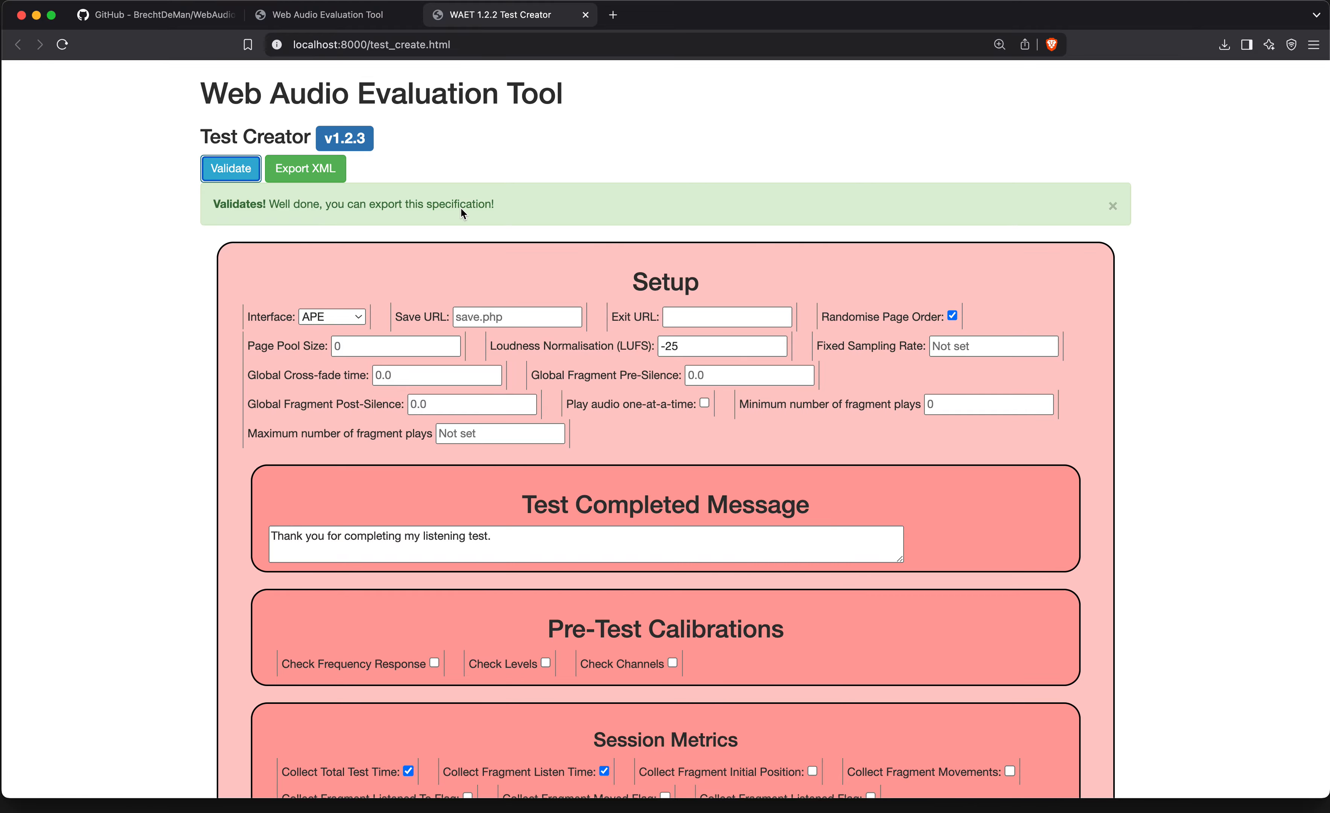
# Export the test specification as XML, choosing the tests folder inside WebAudioEvaluationTool-master in Downloads as the destination.
pyautogui.click(319, 169)
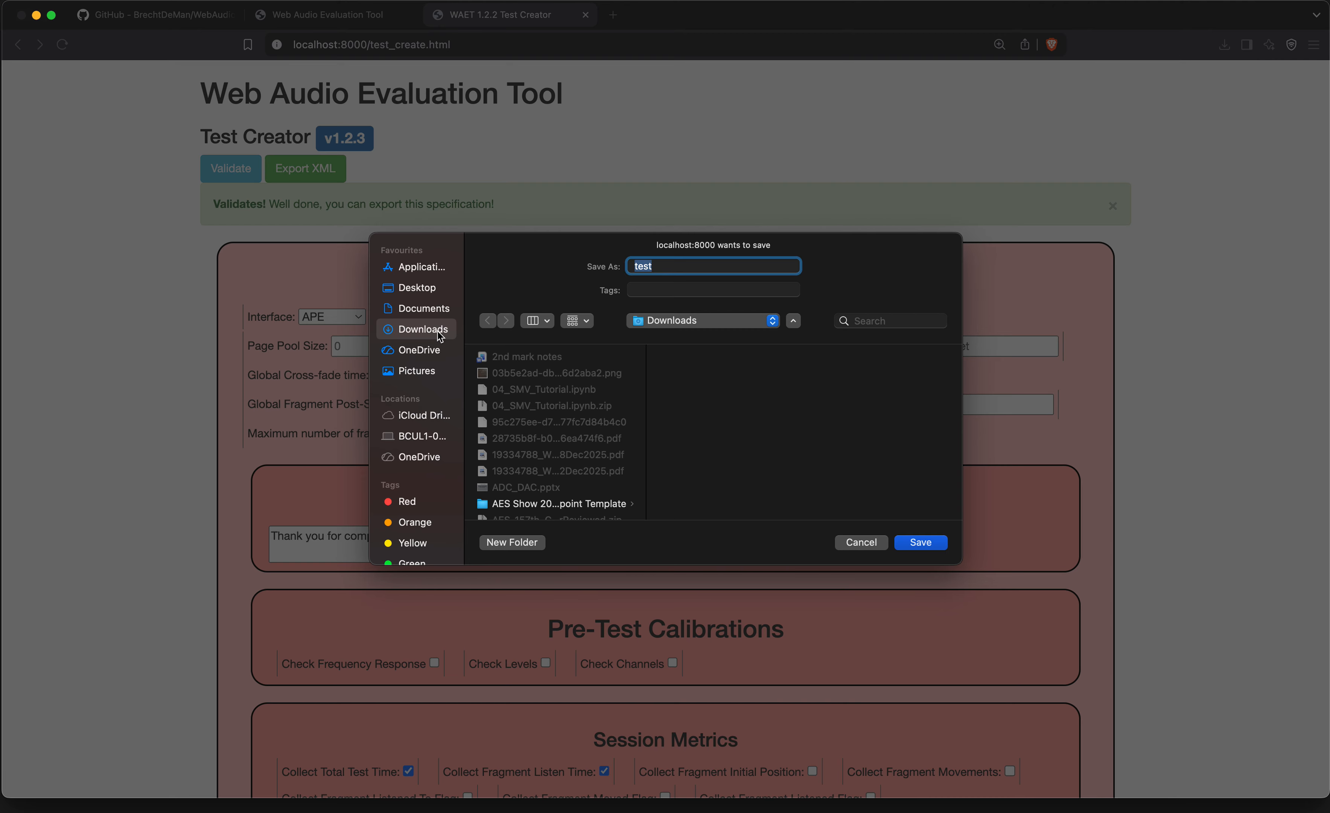
pyautogui.scroll(-10, 577, 445)
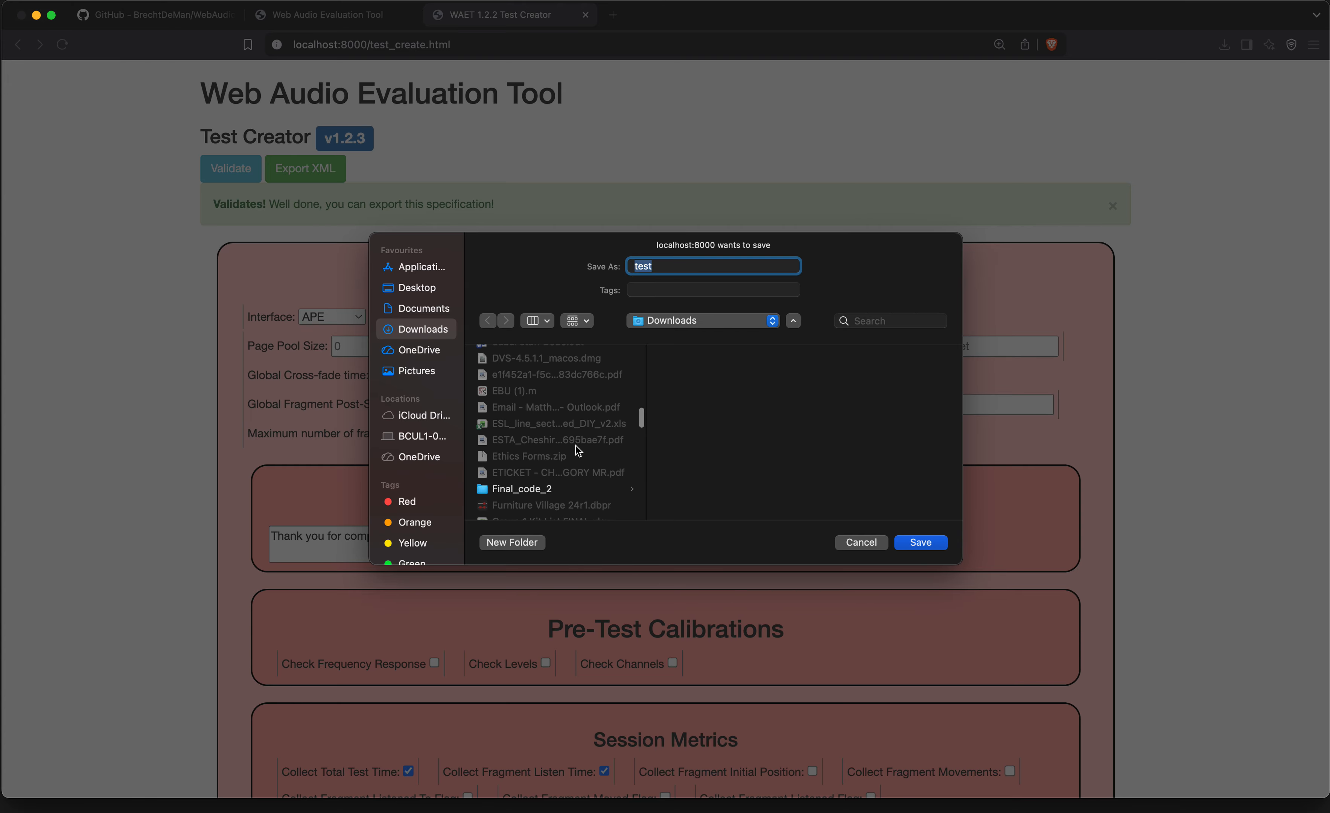
pyautogui.scroll(-20, 575, 445)
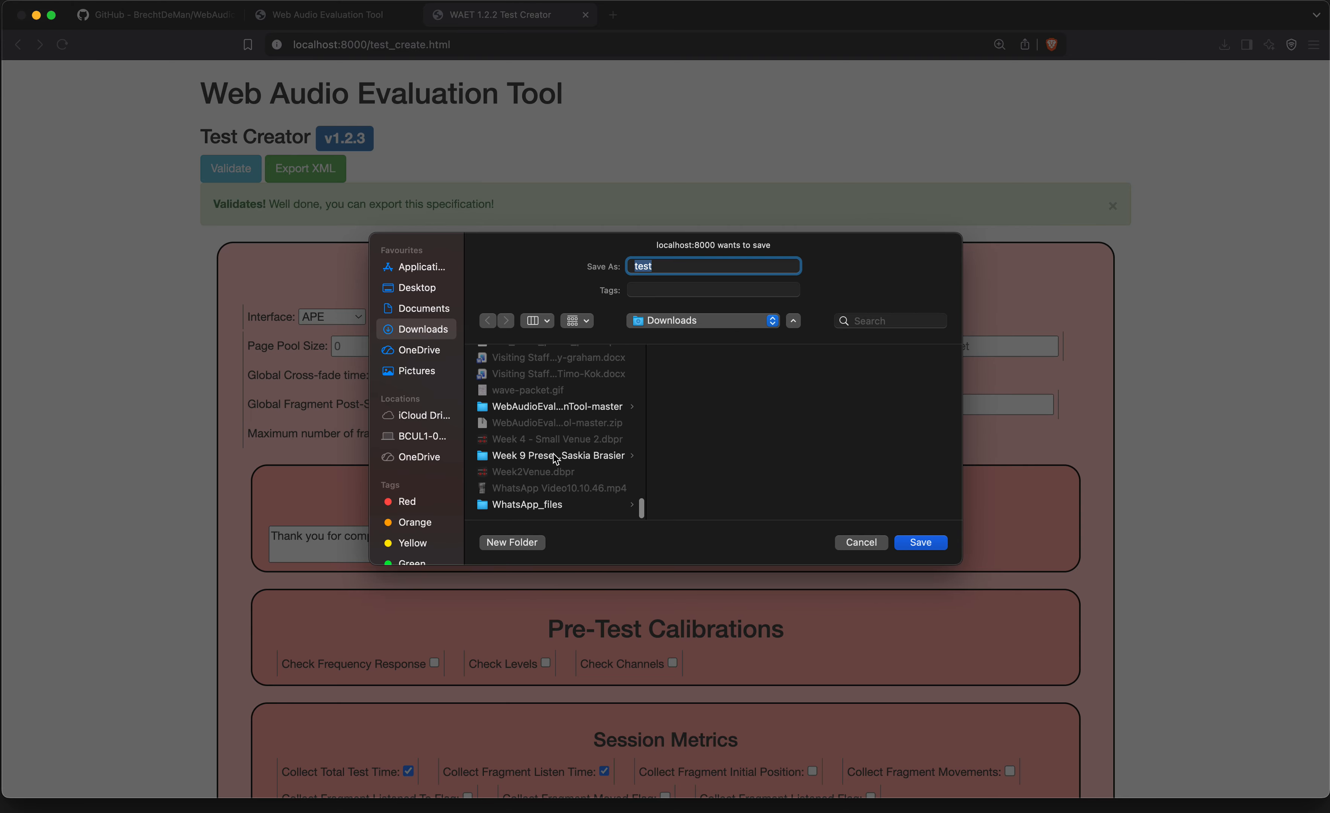
pyautogui.click(545, 406)
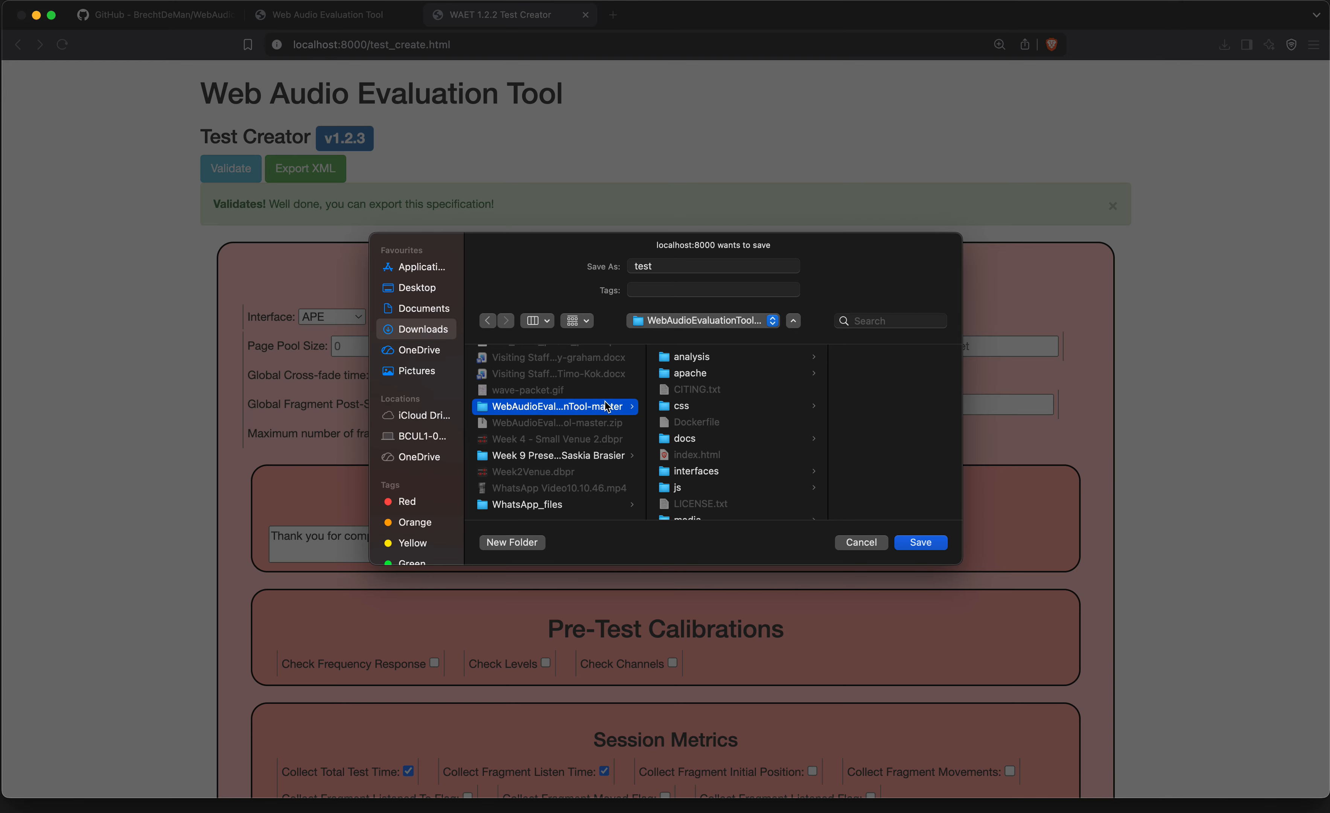
pyautogui.scroll(-10, 766, 423)
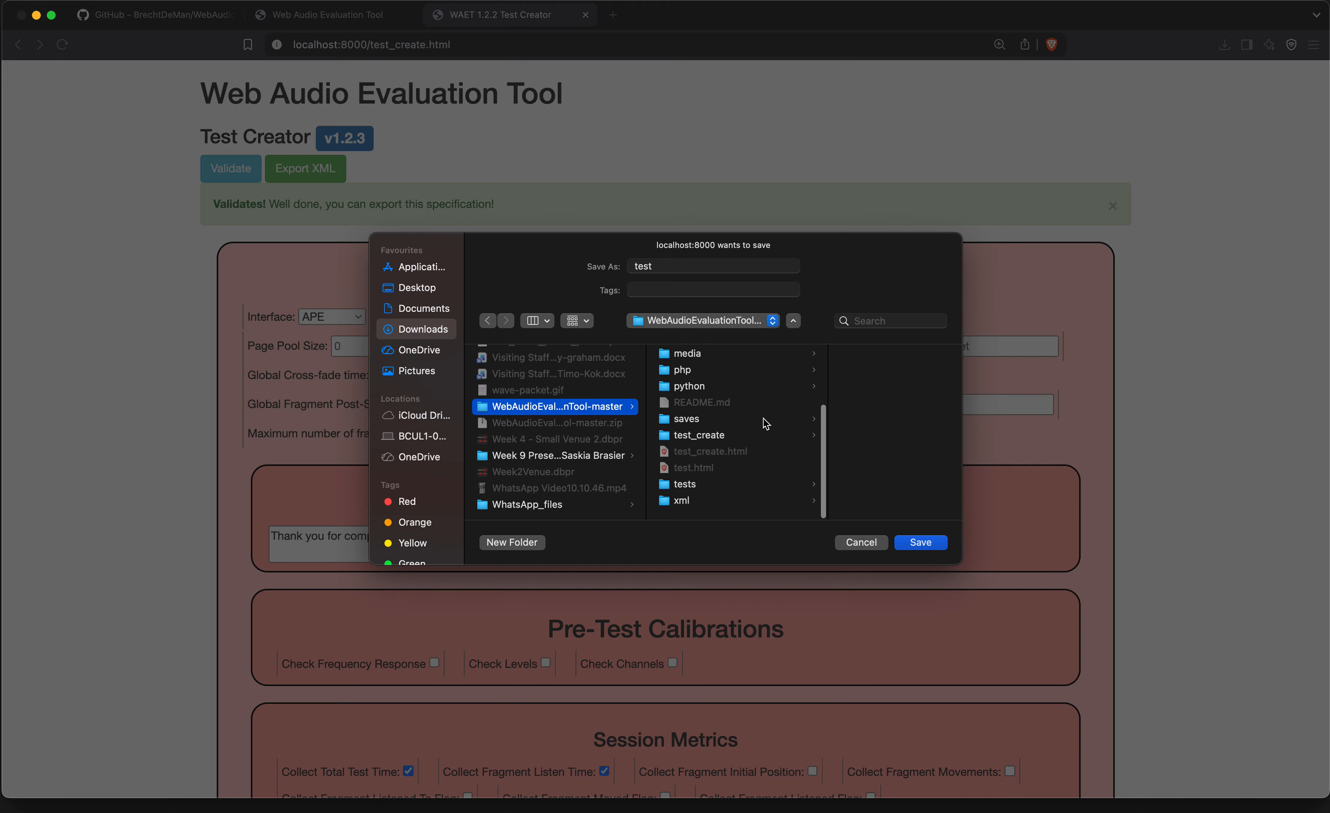
pyautogui.click(704, 484)
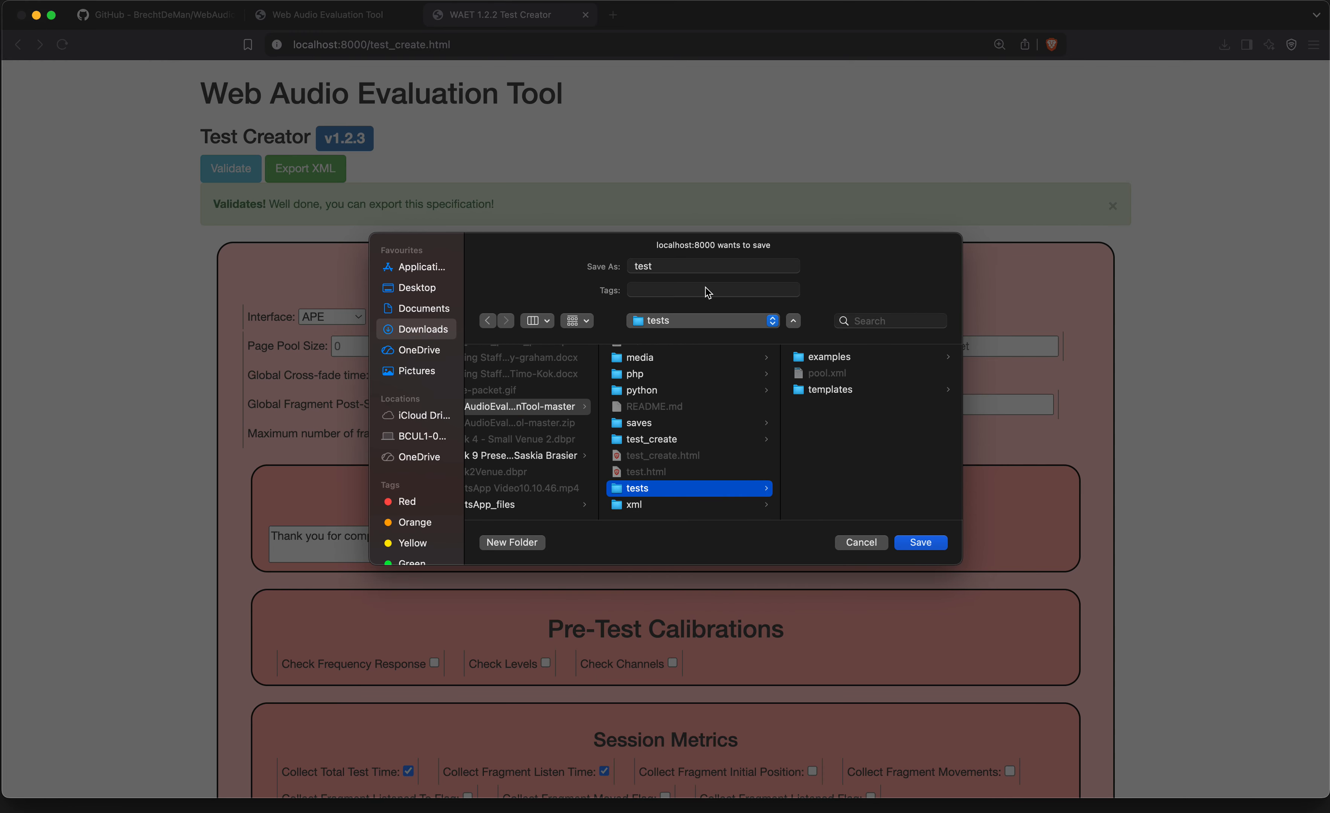
# Name the exported file Demo_test and save it.
pyautogui.click(700, 271)
pyautogui.write('D')
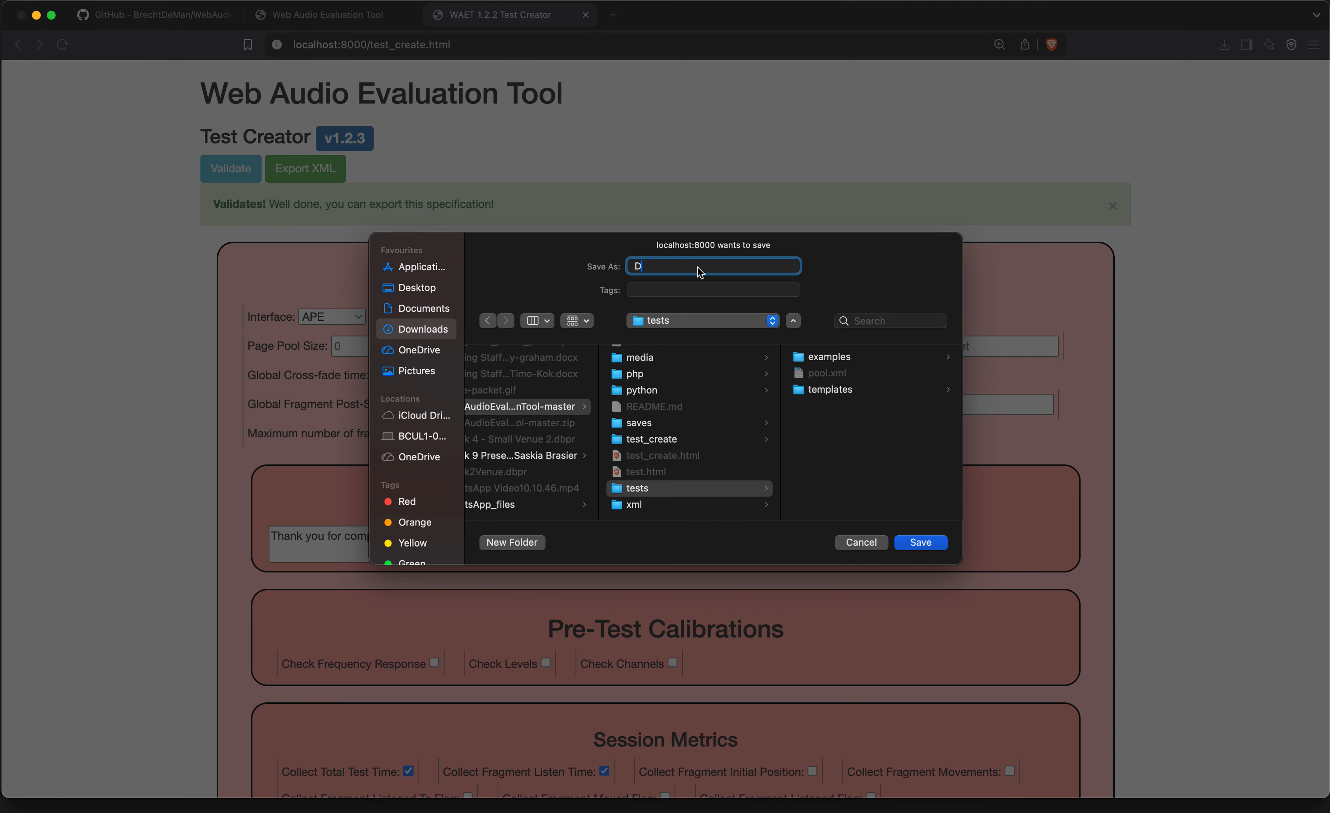
pyautogui.write('emo_test')
pyautogui.click(928, 543)
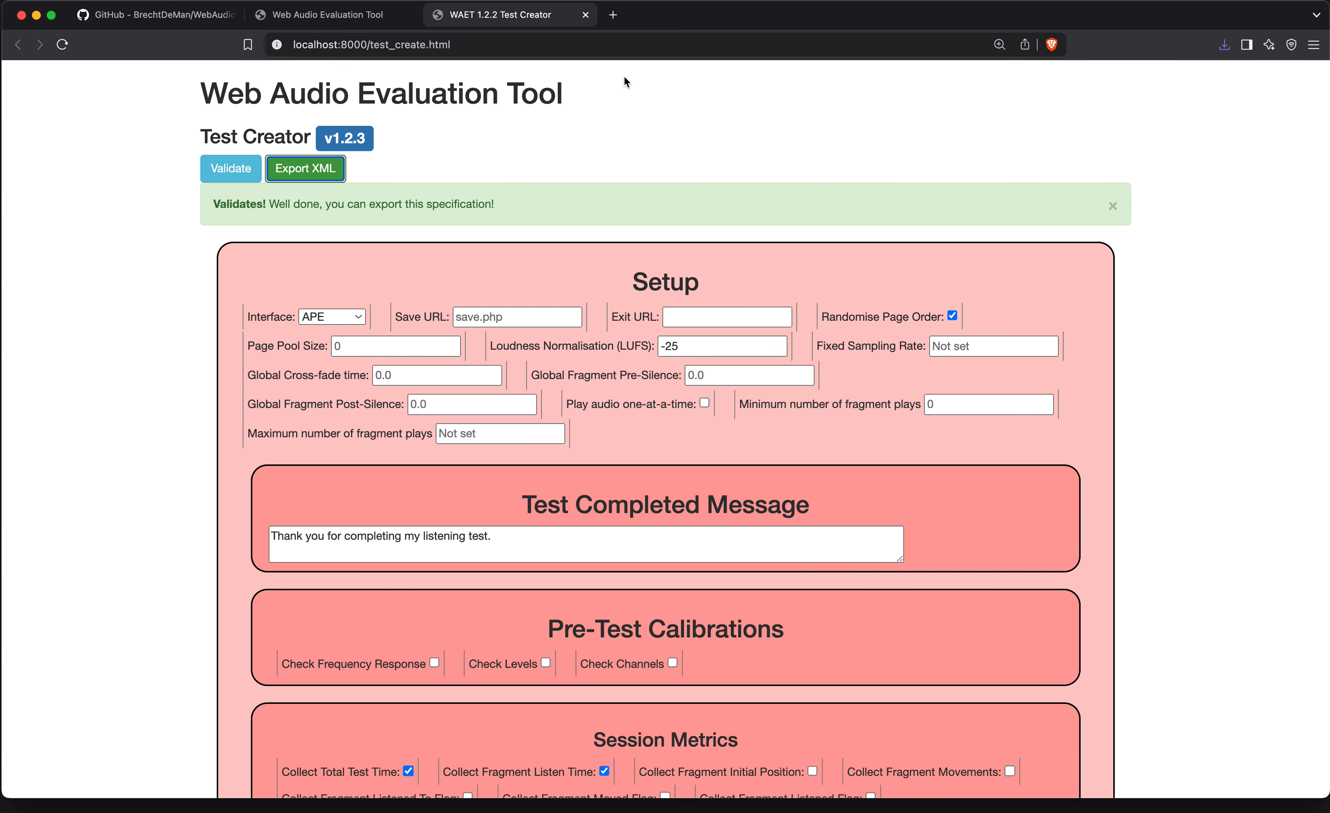
pyautogui.click(614, 16)
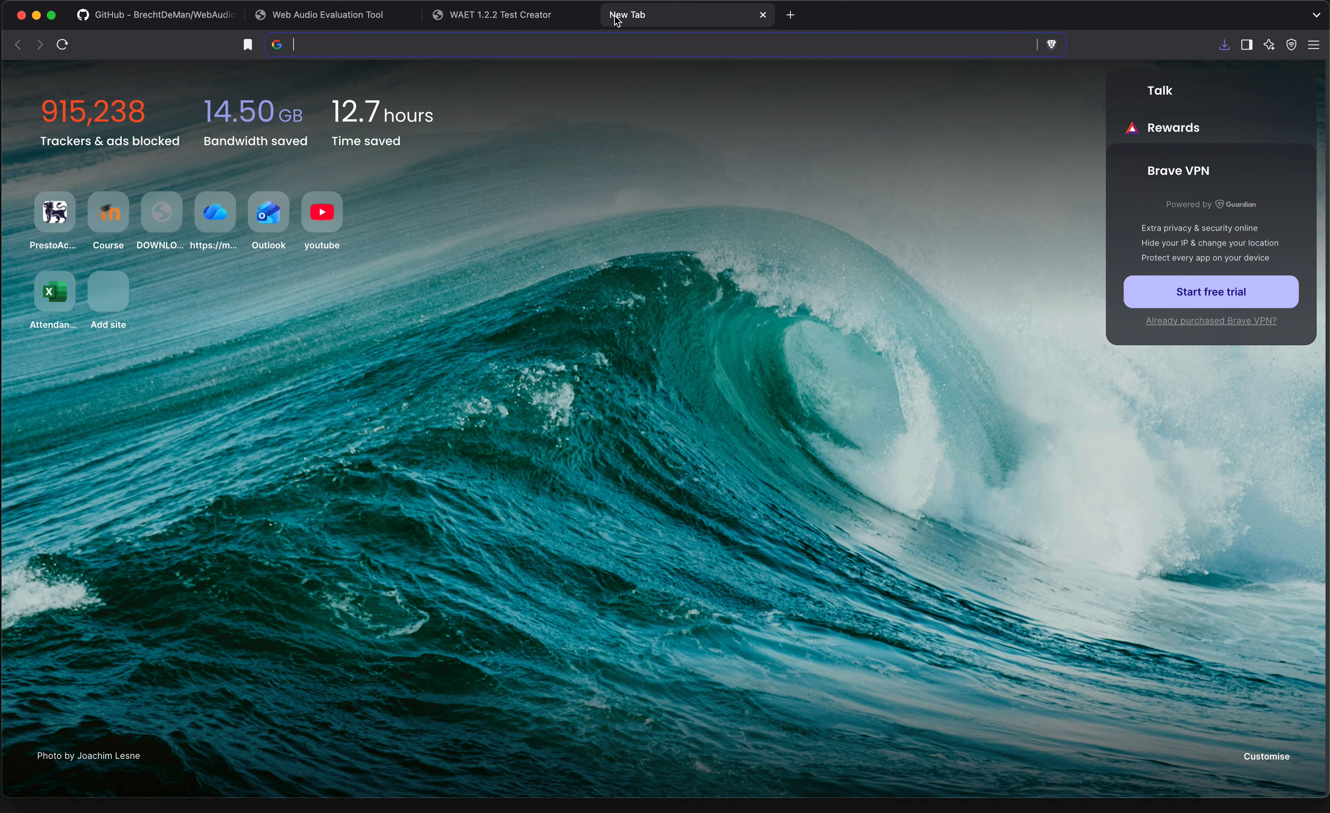
pyautogui.click(496, 22)
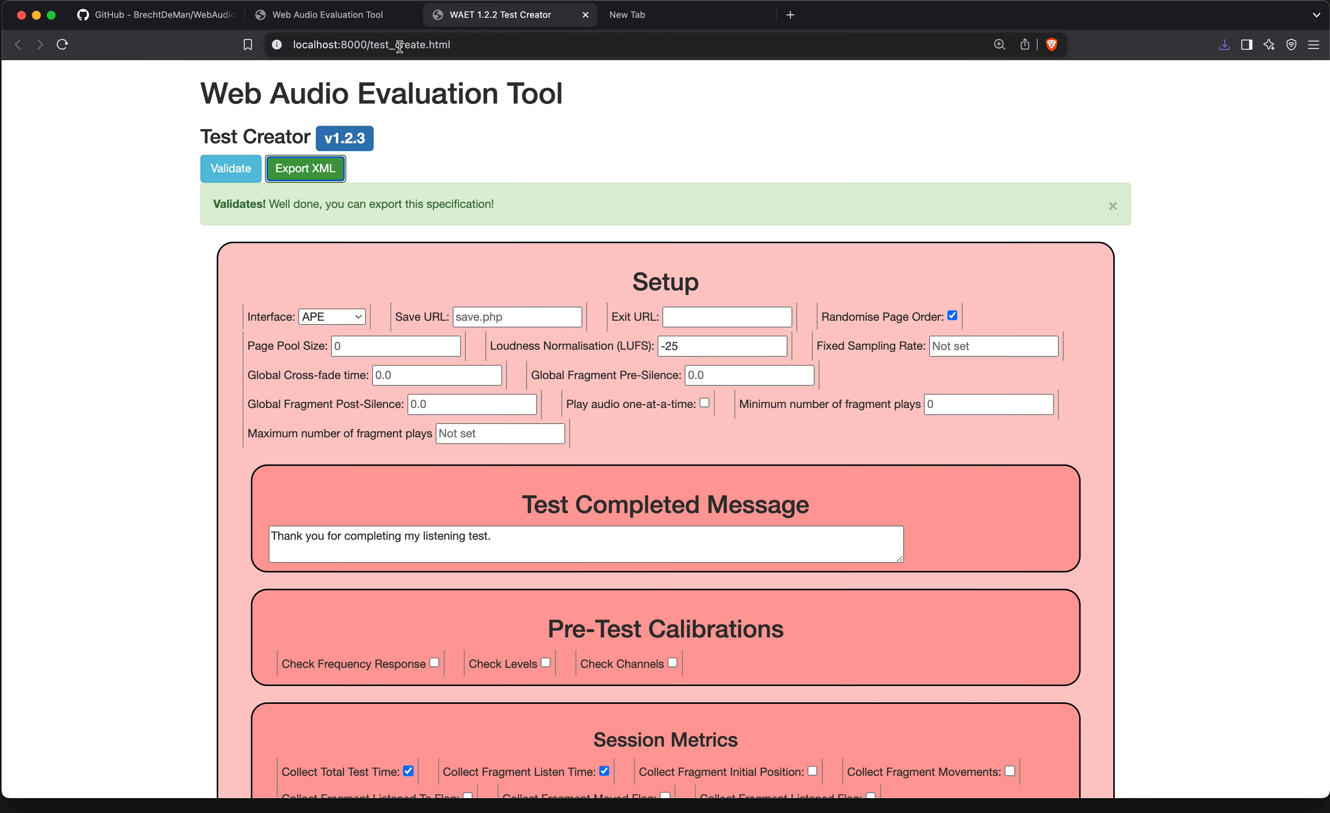
pyautogui.click(370, 47)
pyautogui.click(370, 47)
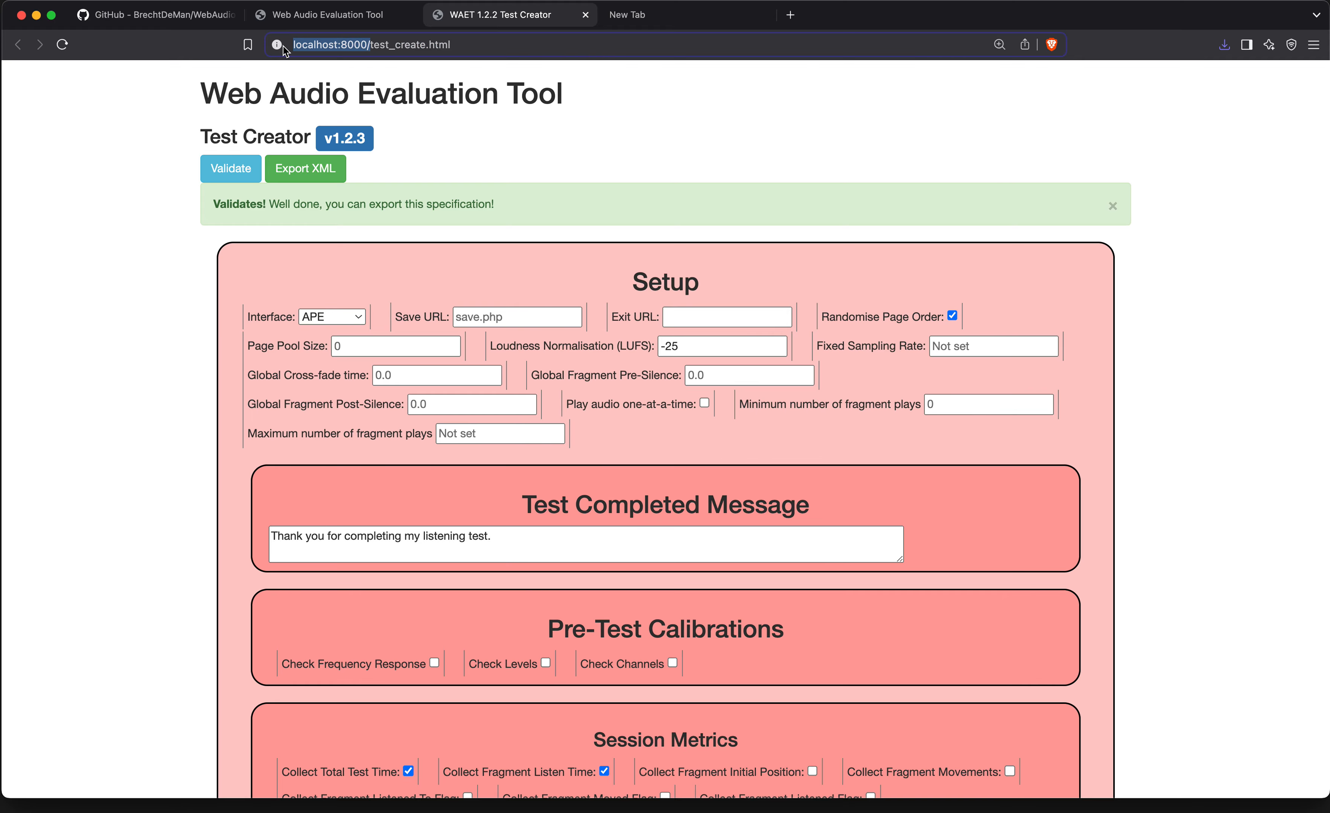
pyautogui.click(650, 16)
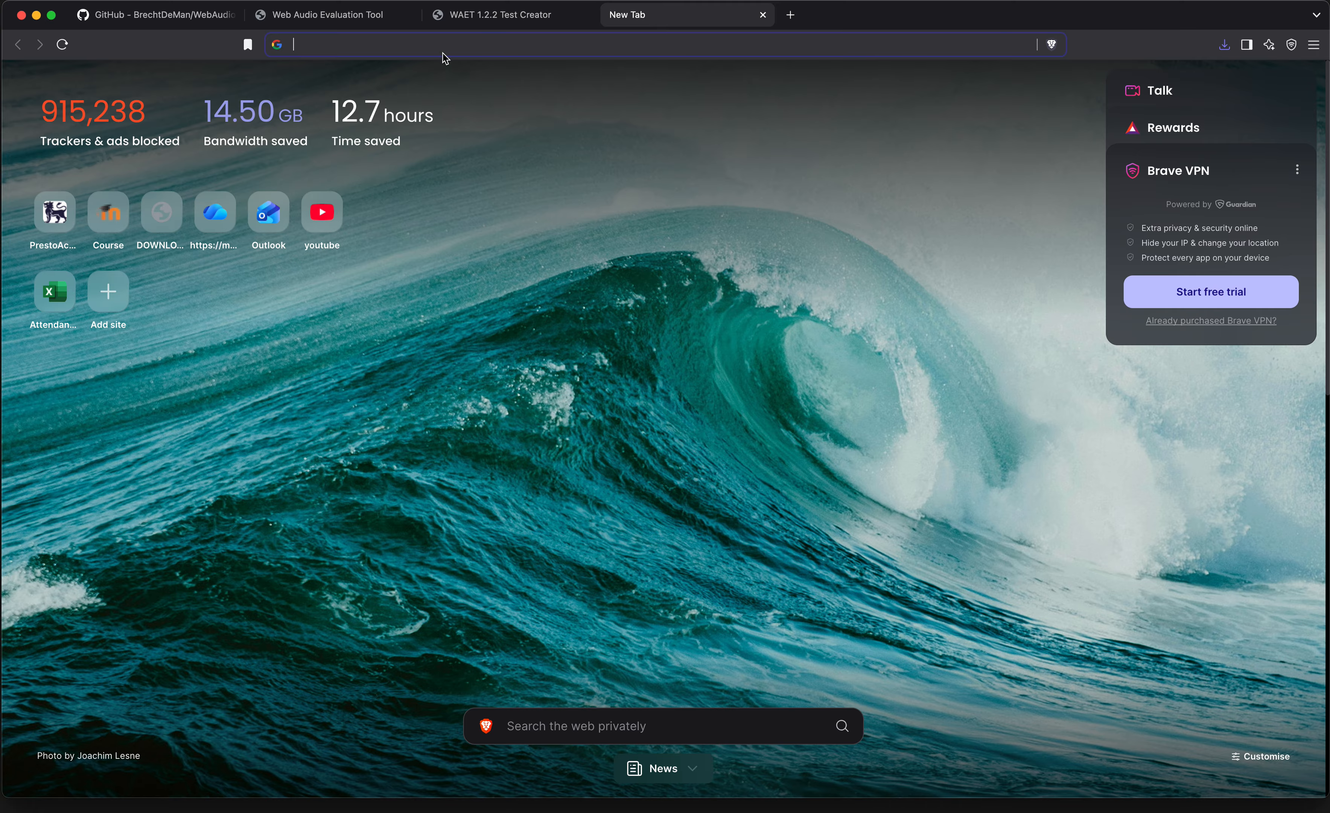
pyautogui.write('http://localhost:8000/')
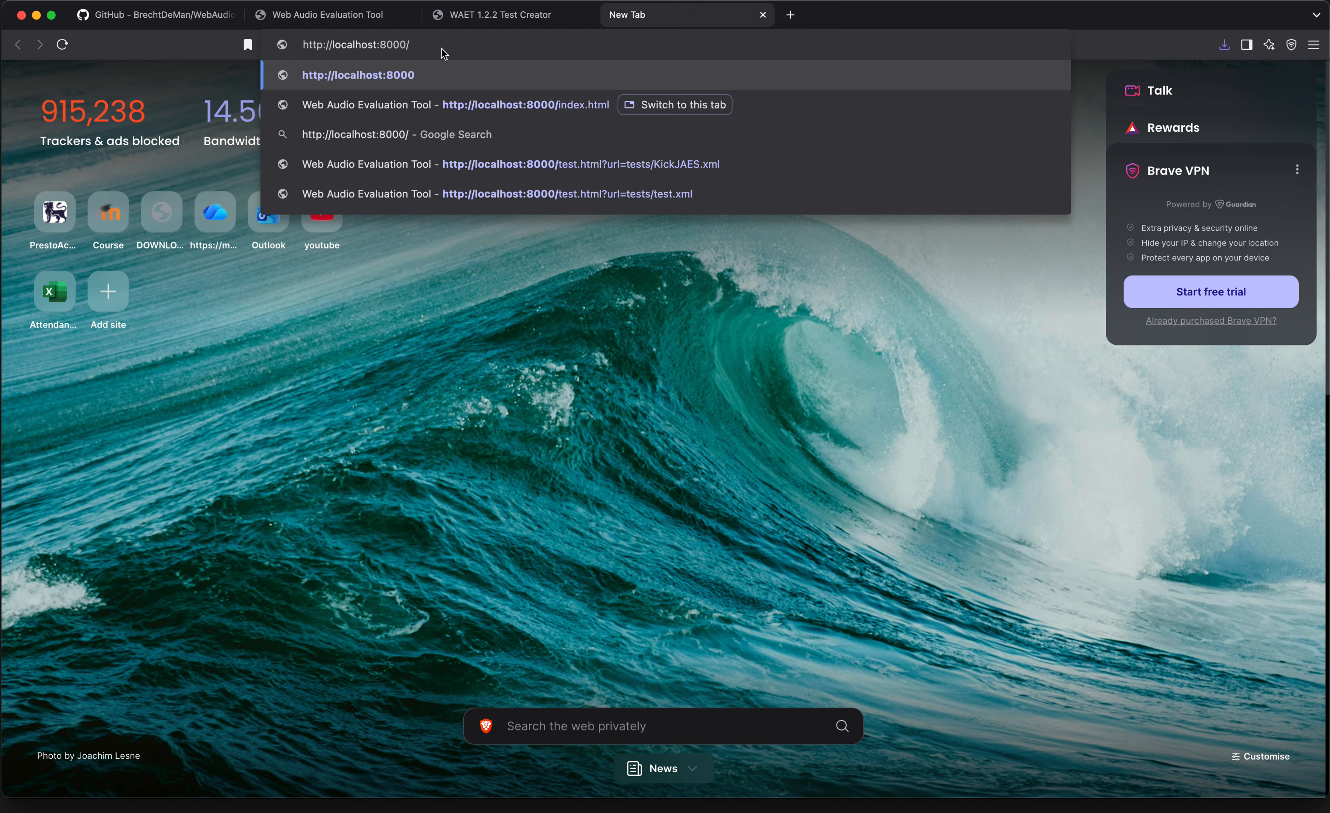
pyautogui.write('test.')
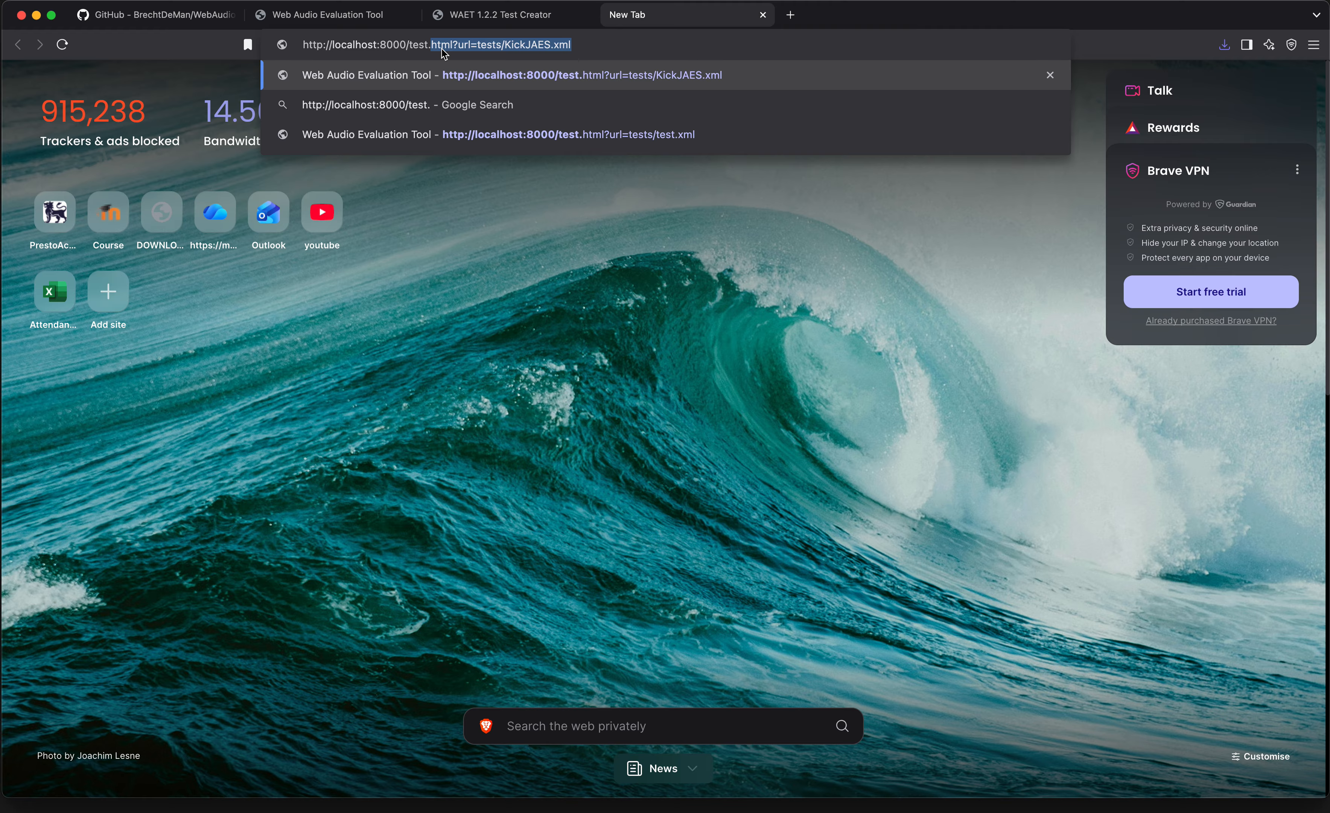
pyautogui.write('html')
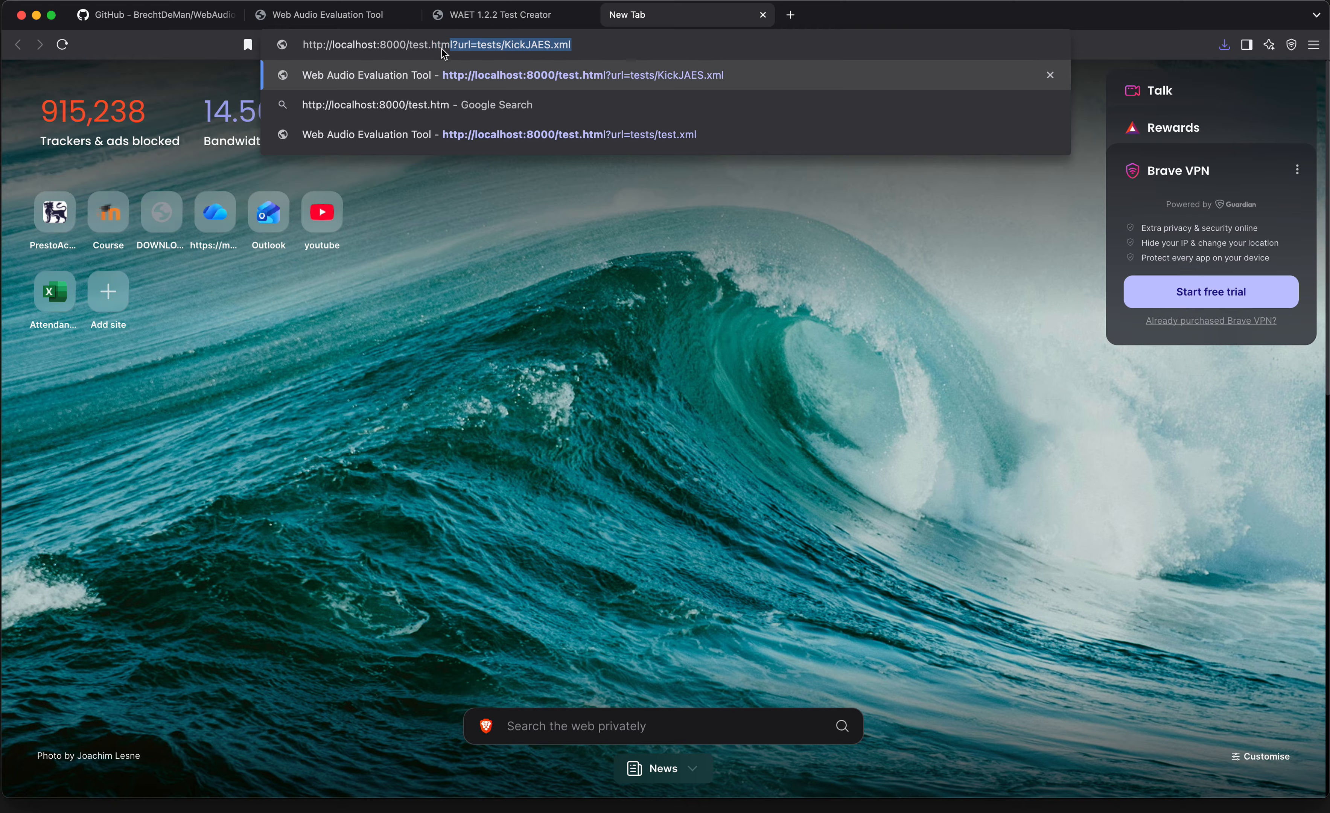
pyautogui.write('?')
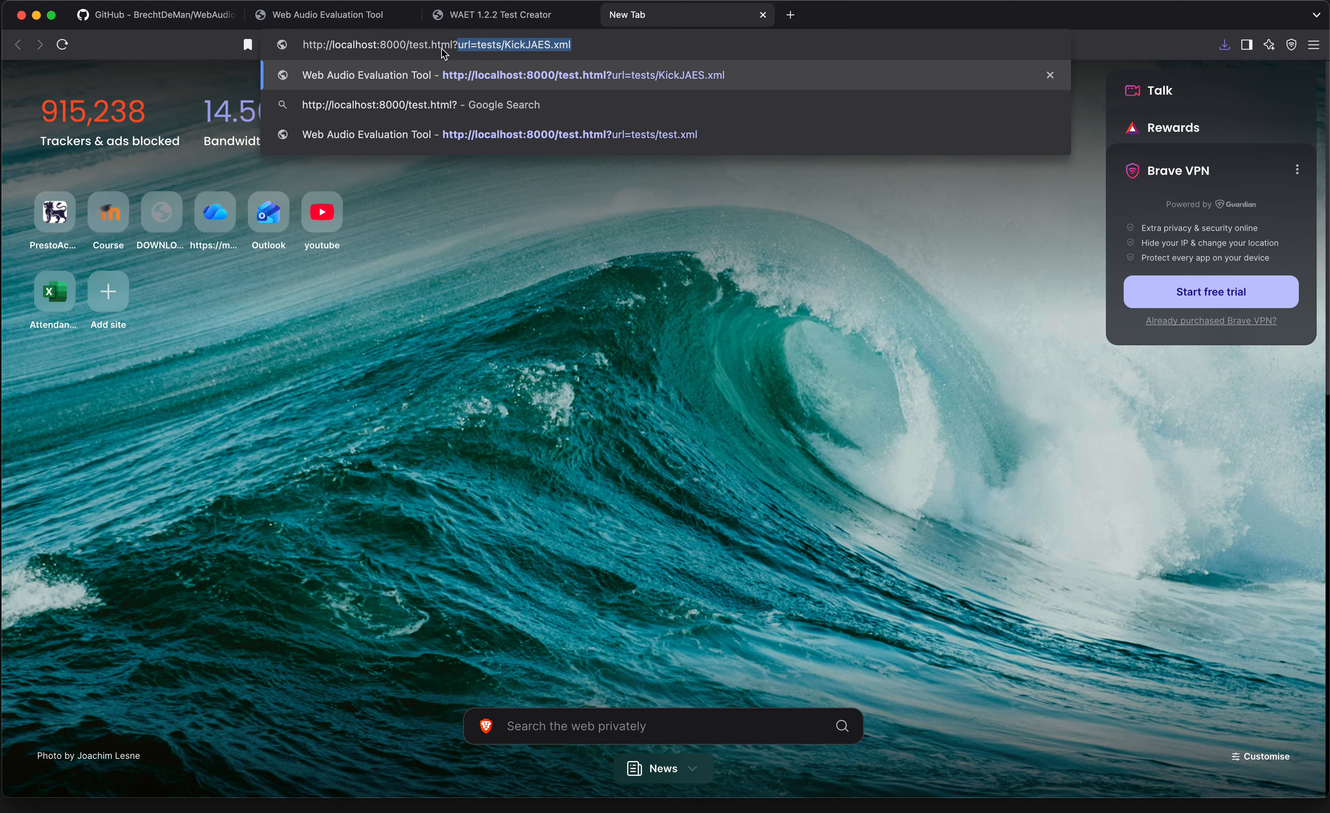
pyautogui.write('url=')
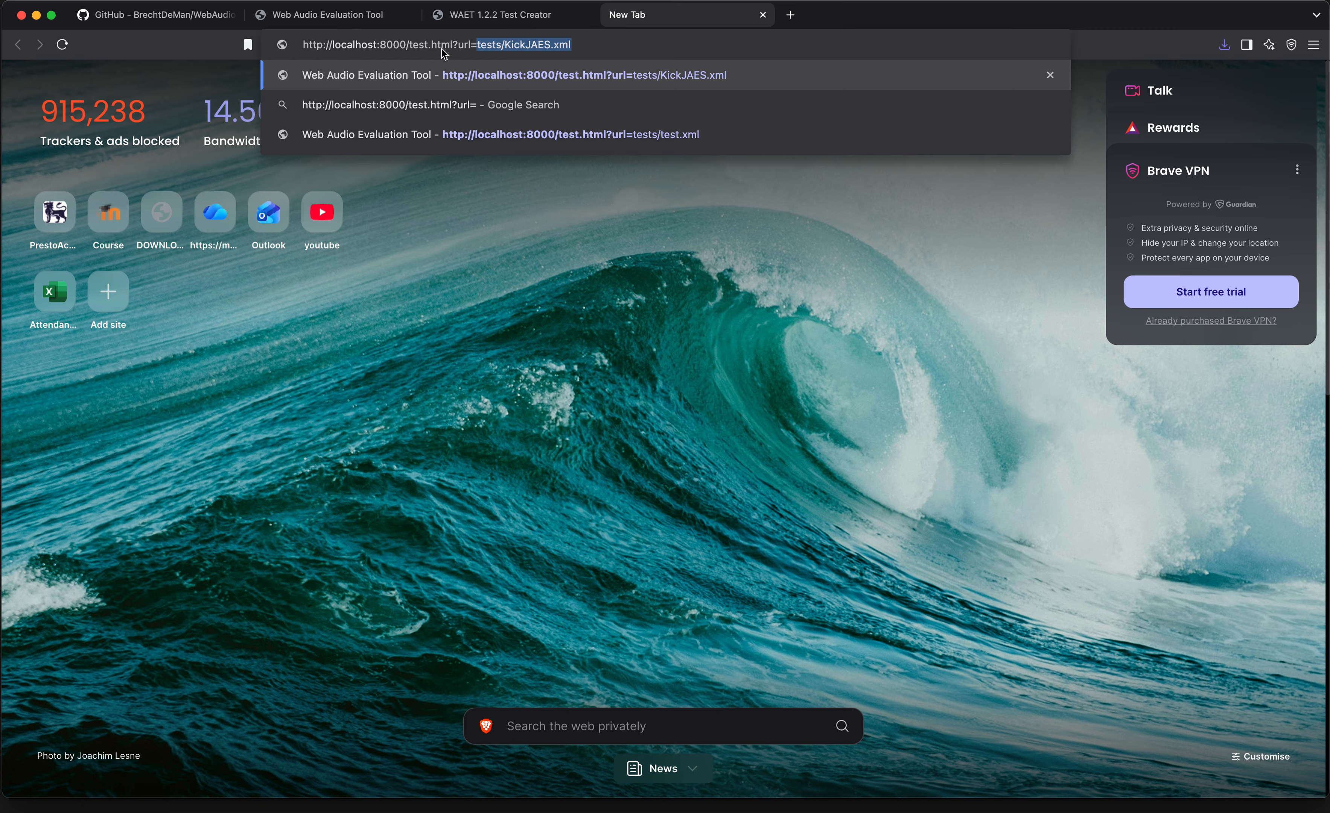
pyautogui.write('test')
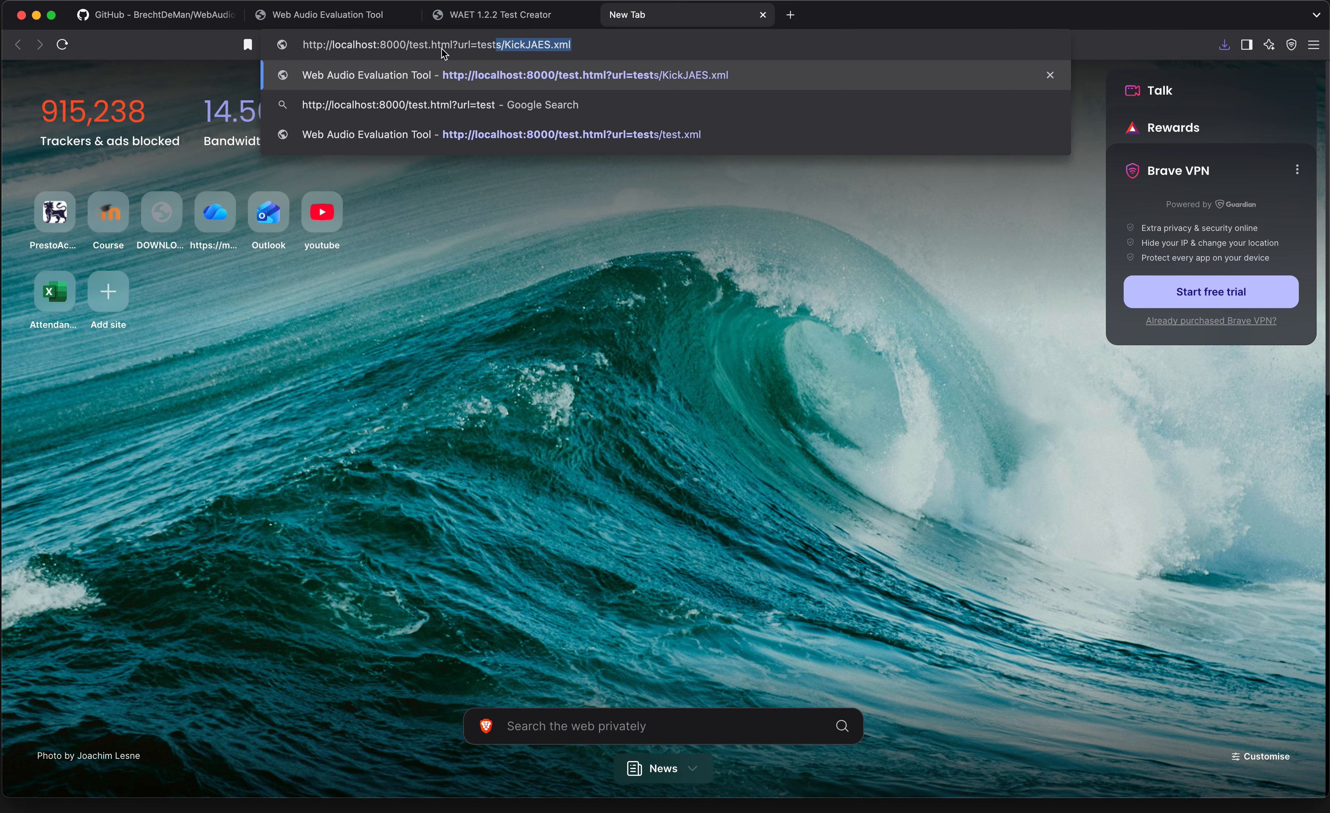
pyautogui.write('s/')
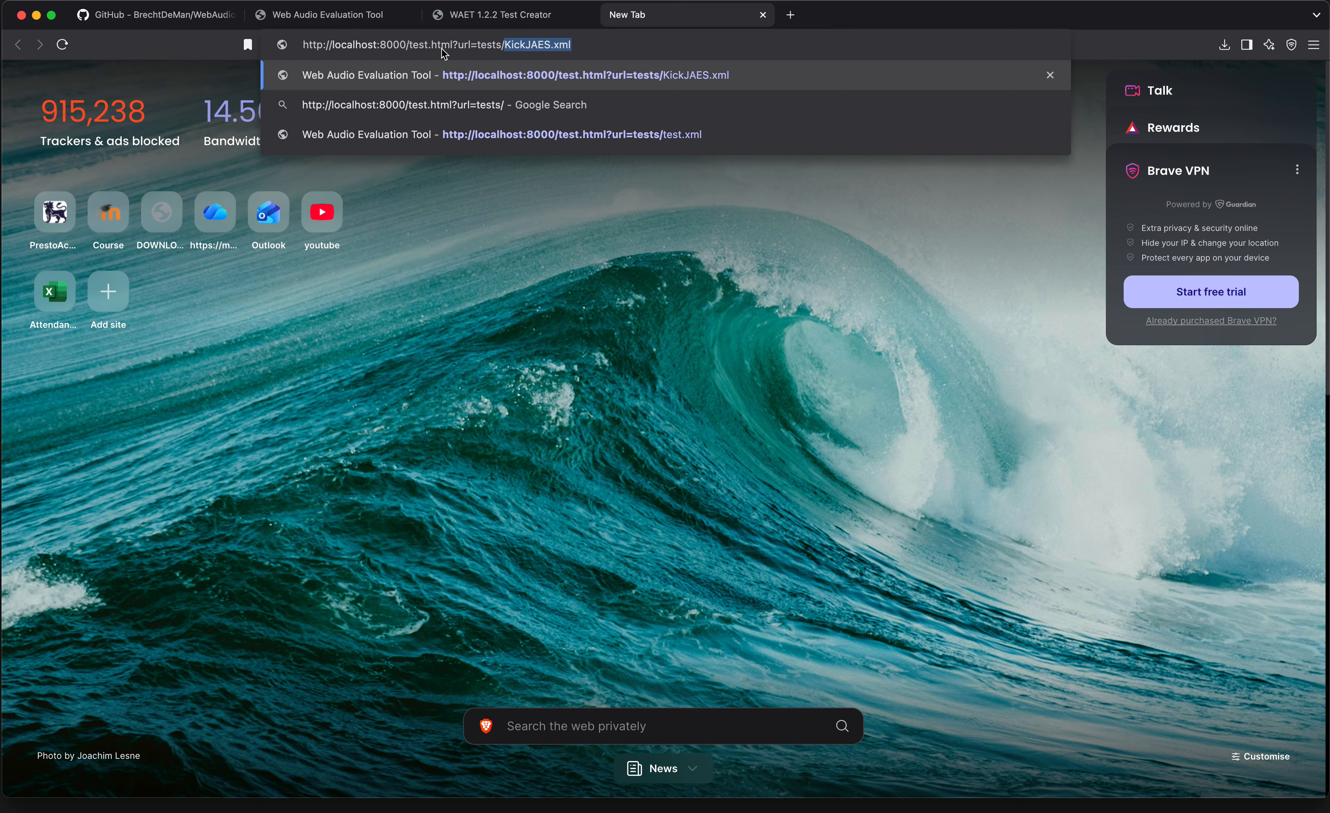
pyautogui.press('capslock')
pyautogui.write('D')
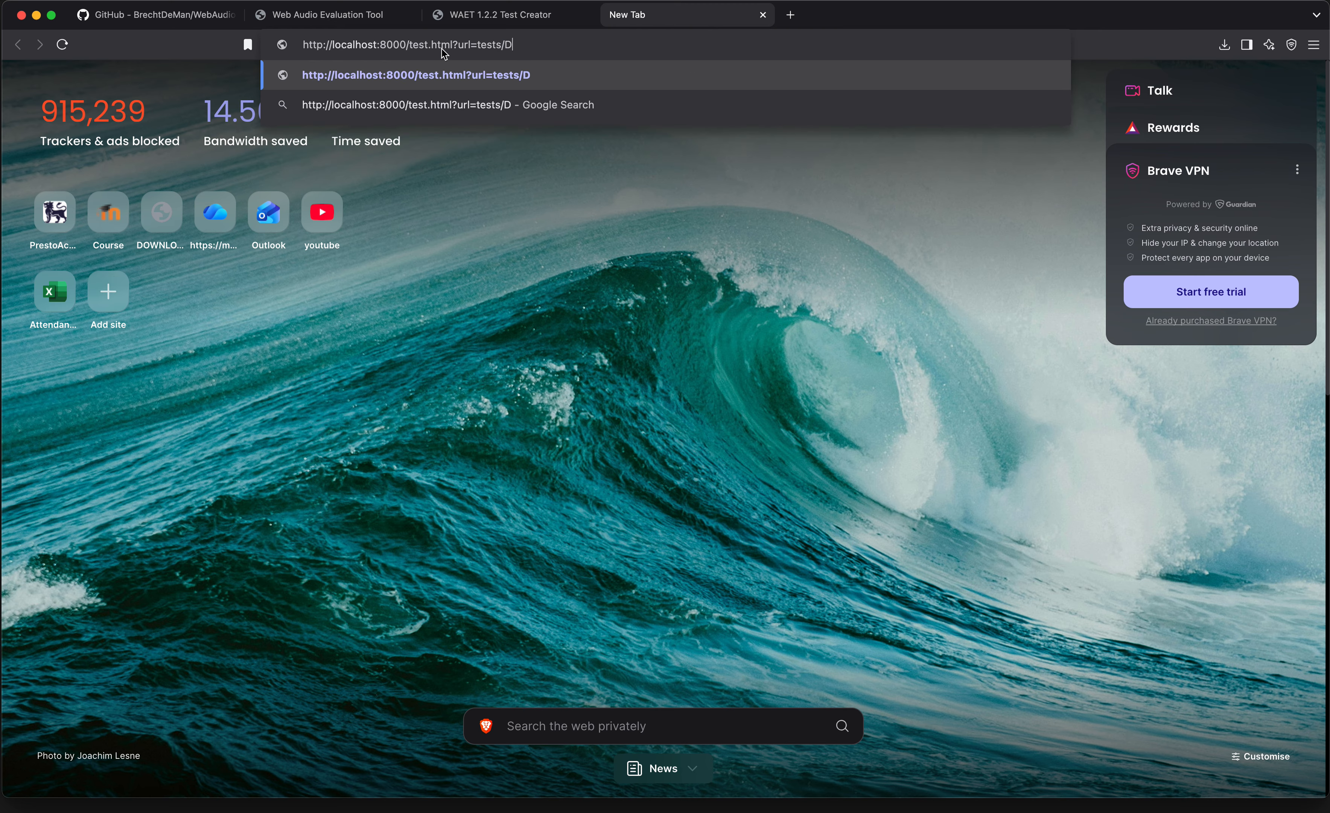
pyautogui.write('emo_test')
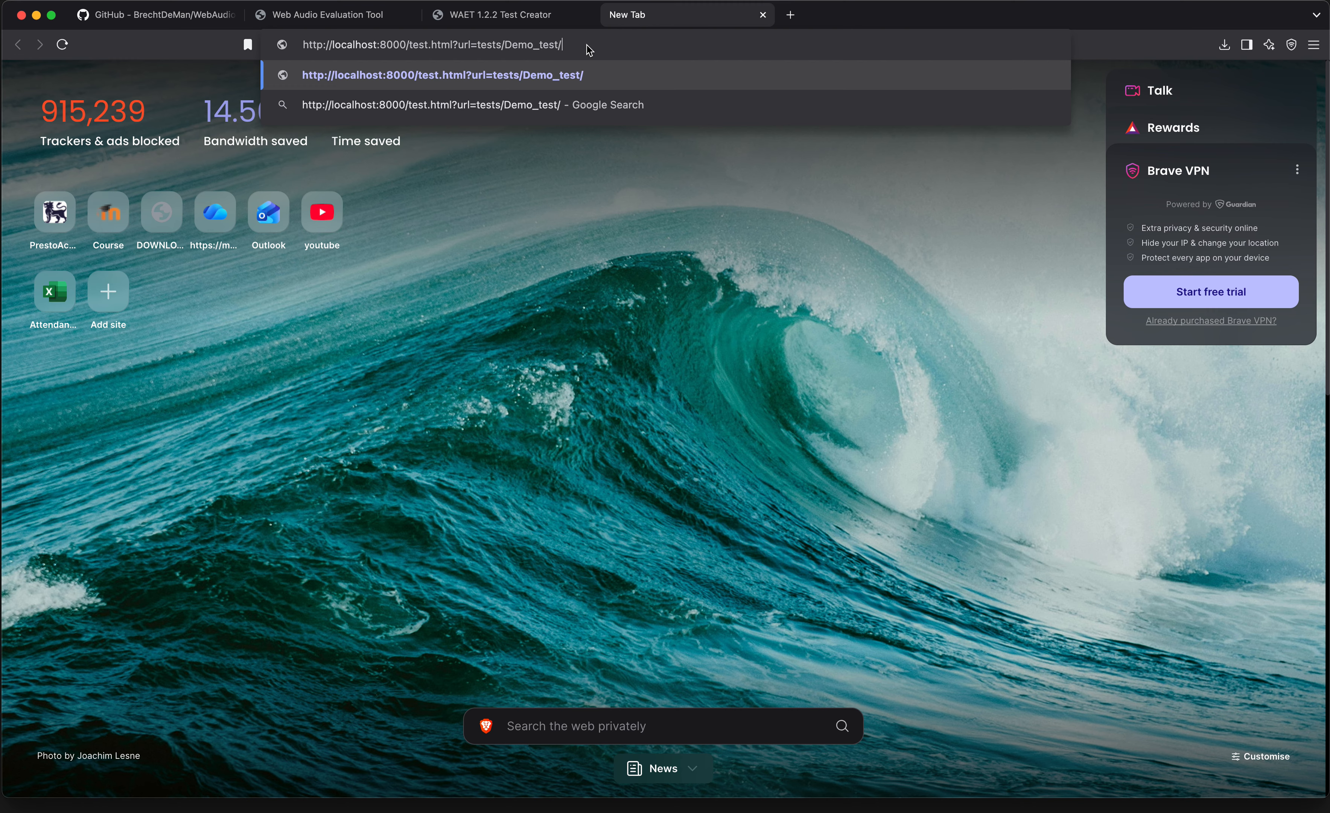
pyautogui.write('.xml')
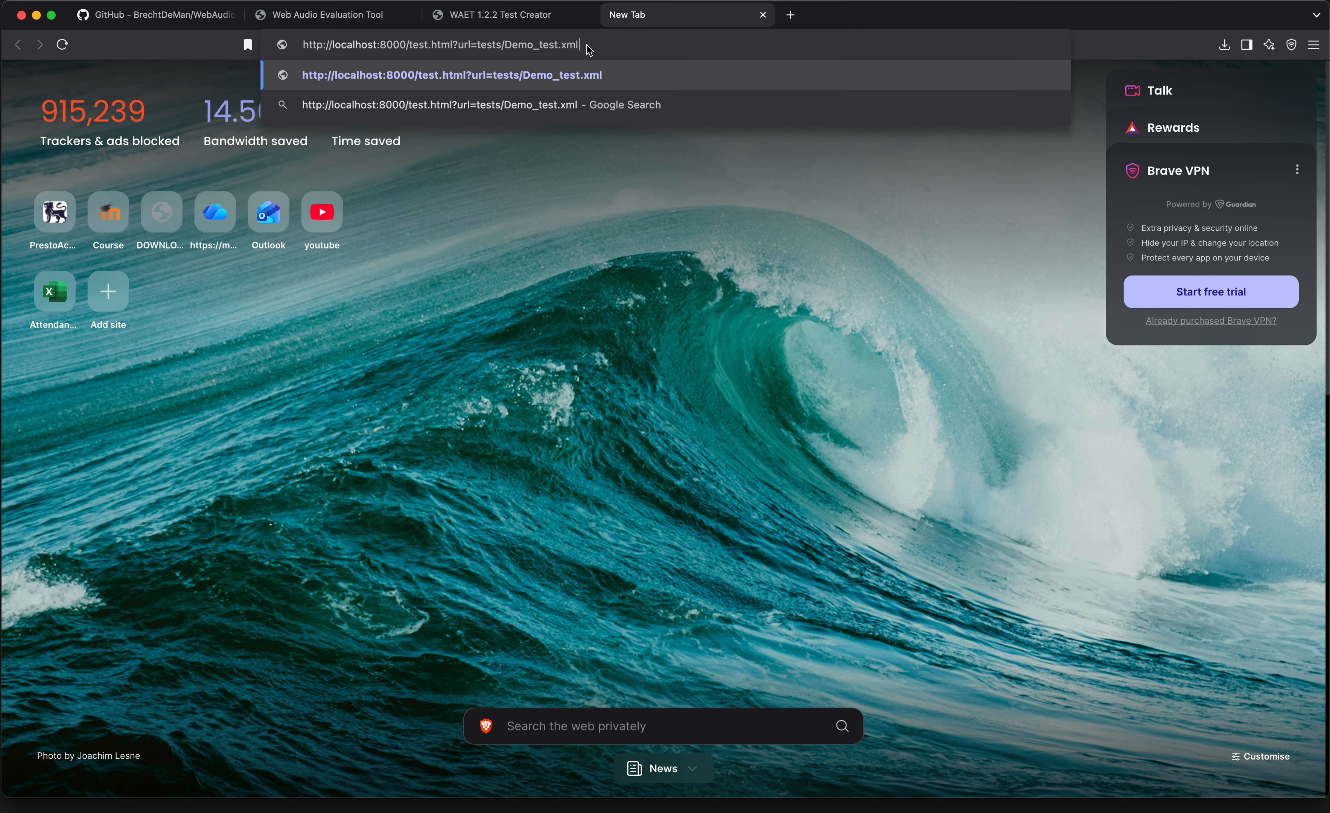
pyautogui.press('Return')
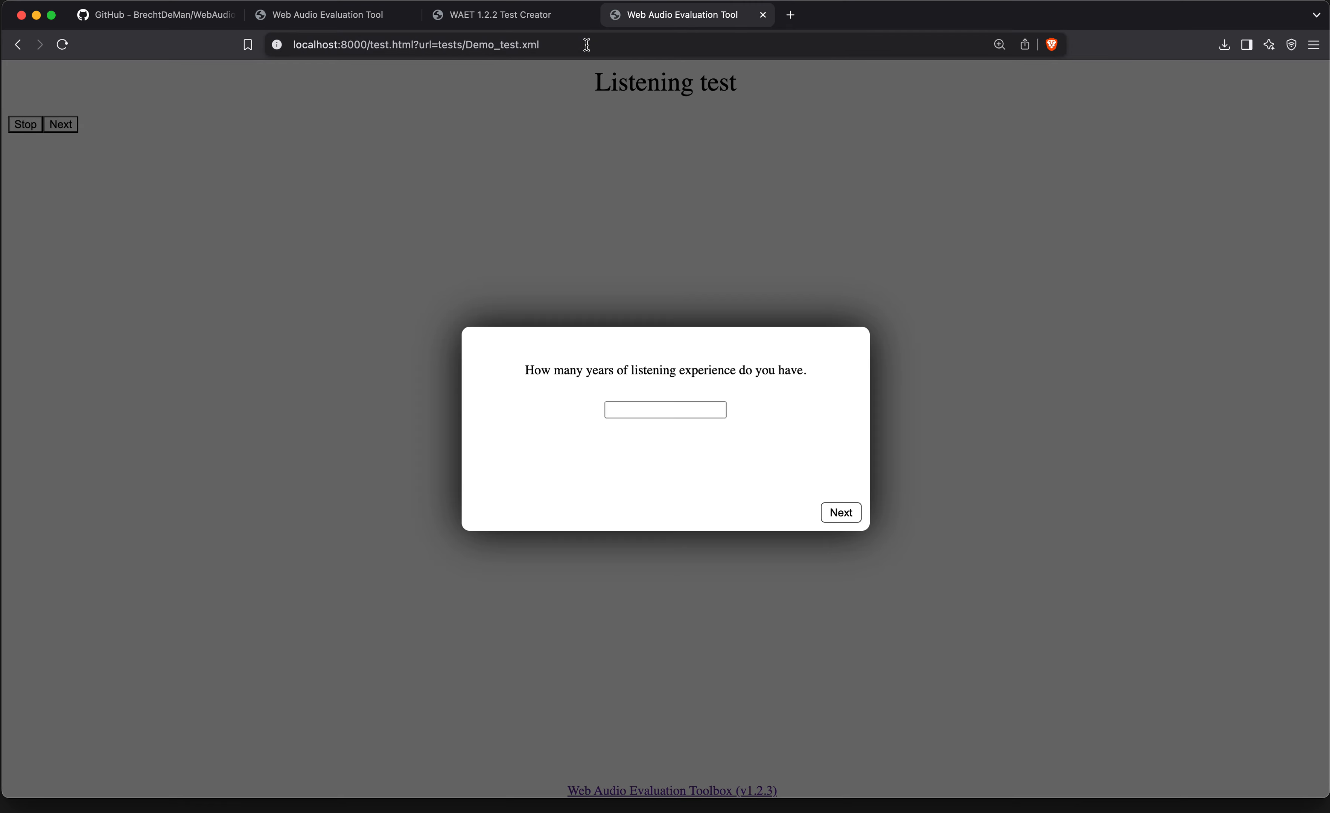